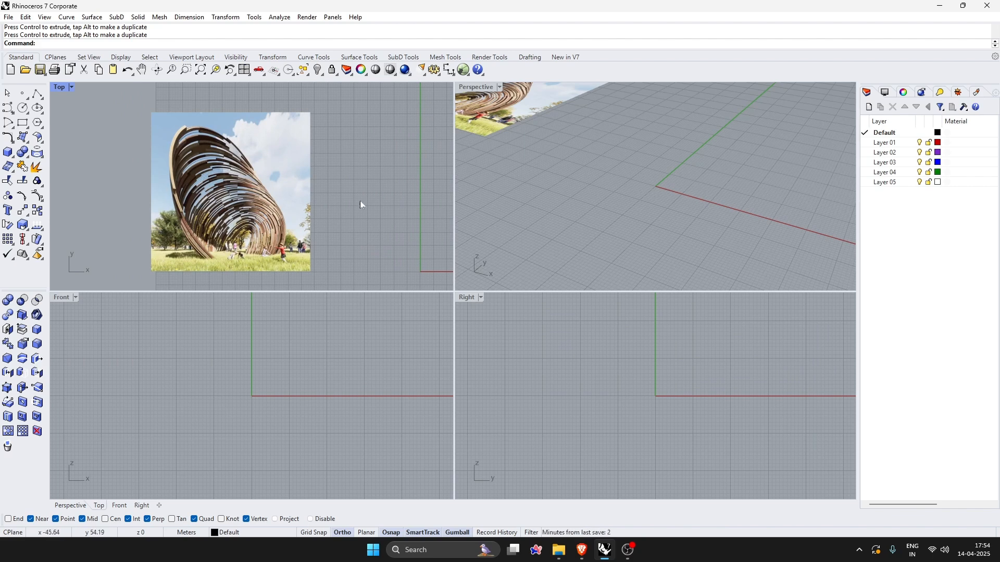
scroll(387, 161, down, 2)
right_drag(438, 168, 304, 167)
scroll(302, 167, down, 2)
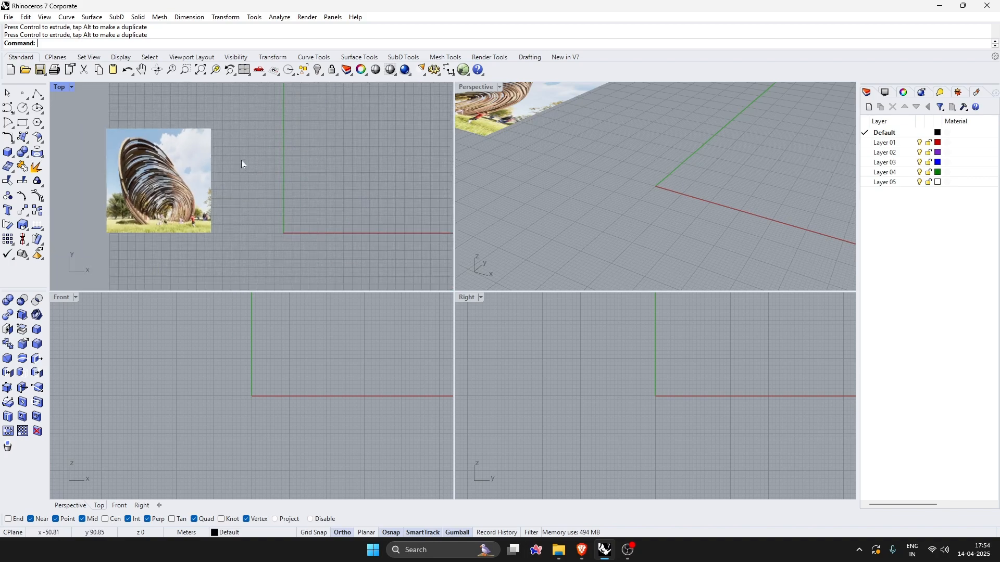
scroll(241, 164, up, 2)
scroll(328, 200, down, 2)
scroll(333, 172, up, 2)
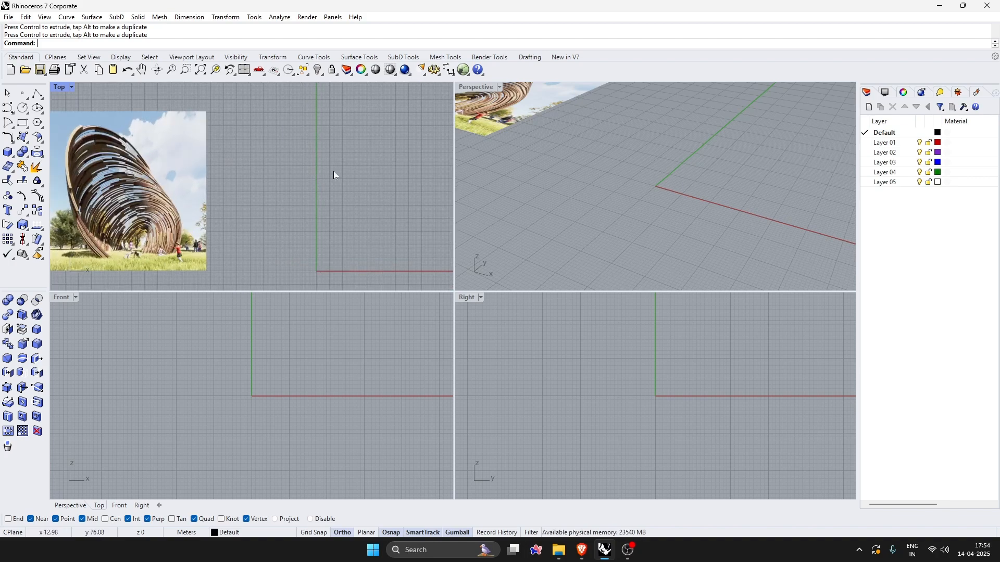
- Maximize the Top viewport and leave the Curve command without drawing anything
click(8, 137)
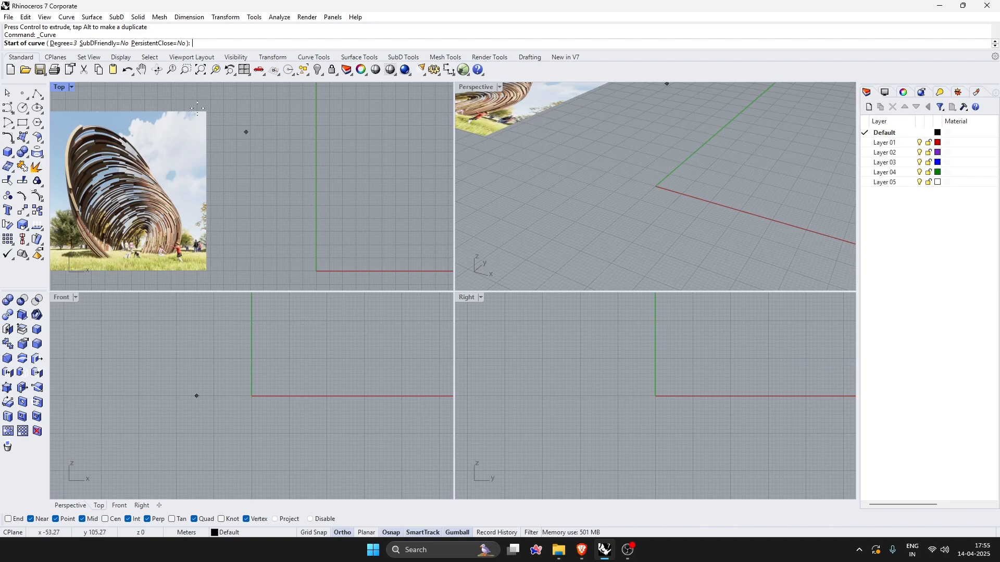
double_click(60, 87)
right_drag(626, 363, 526, 295)
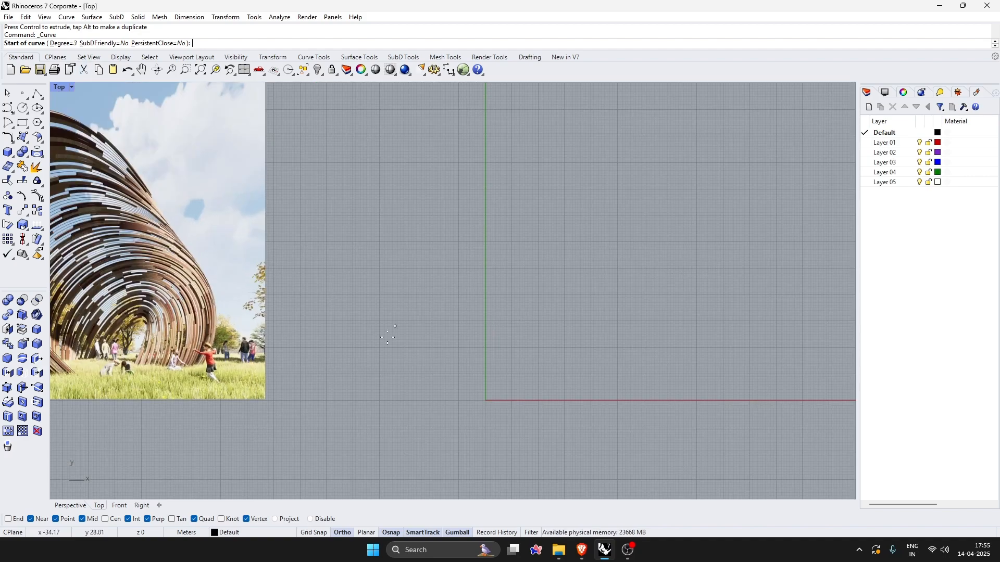
scroll(387, 337, down, 2)
key(Escape)
- Draw a rectangle 10 m long and 25 m wide with its first corner beside the origin
text(Rectangle)
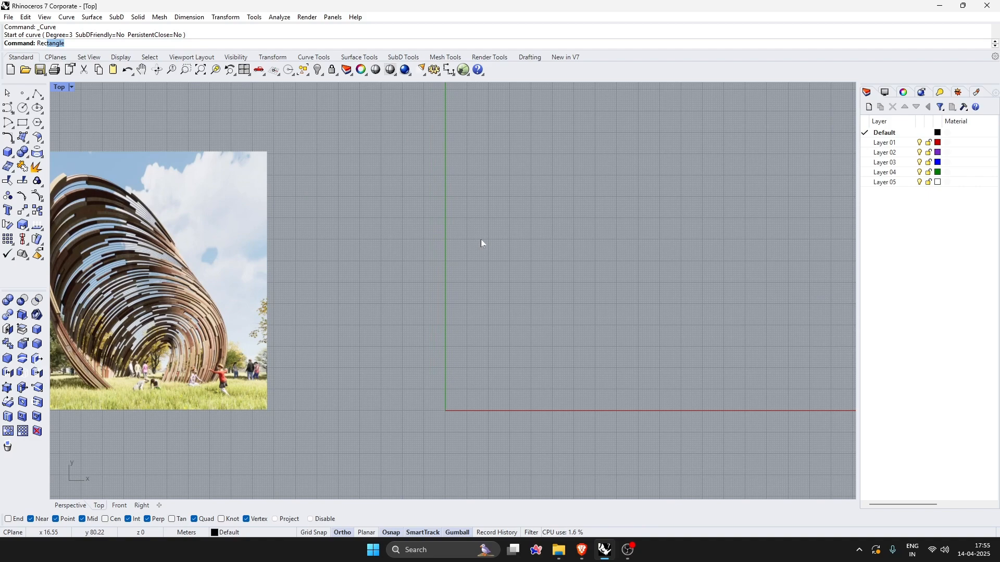
key(Return)
click(443, 410)
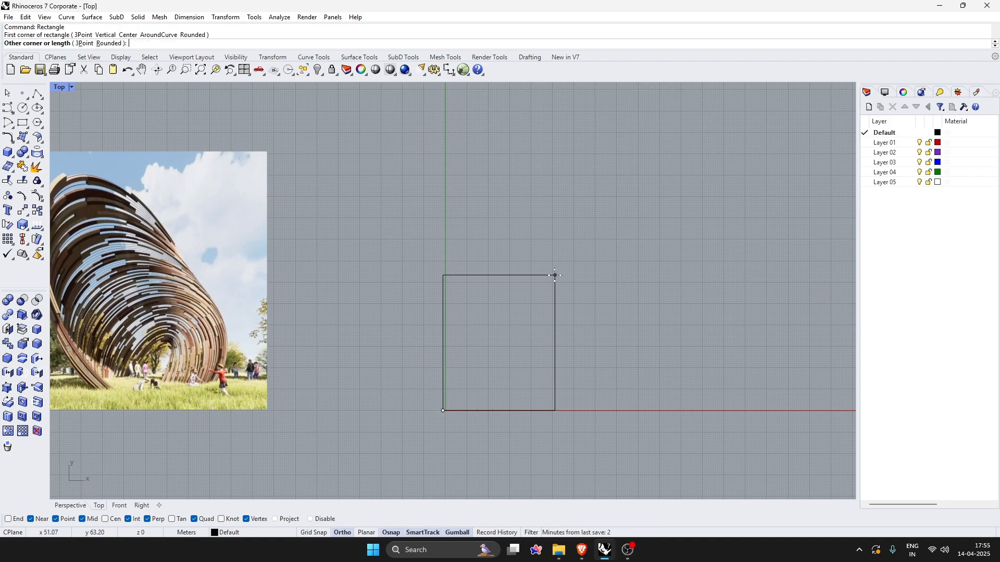
text(10)
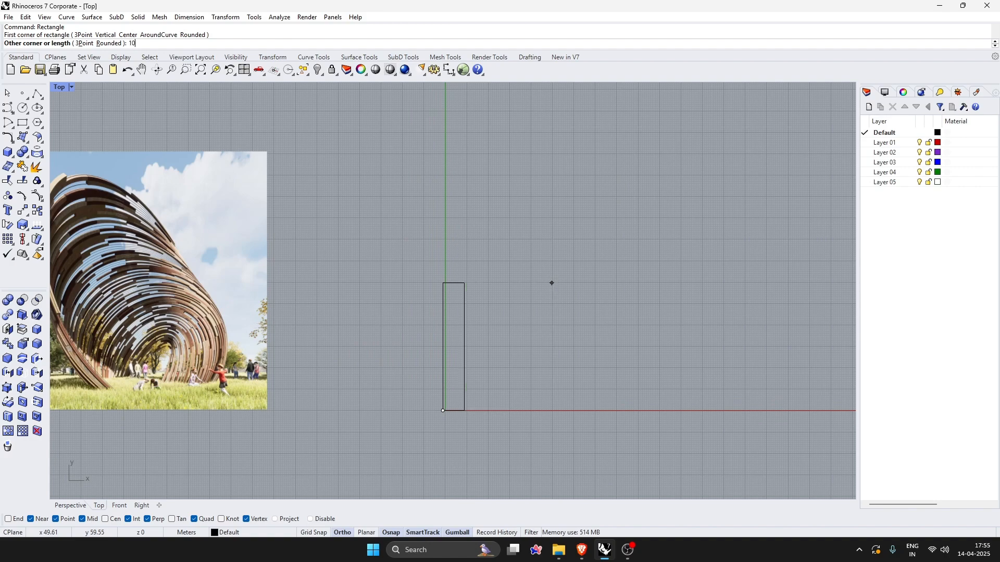
key(Return)
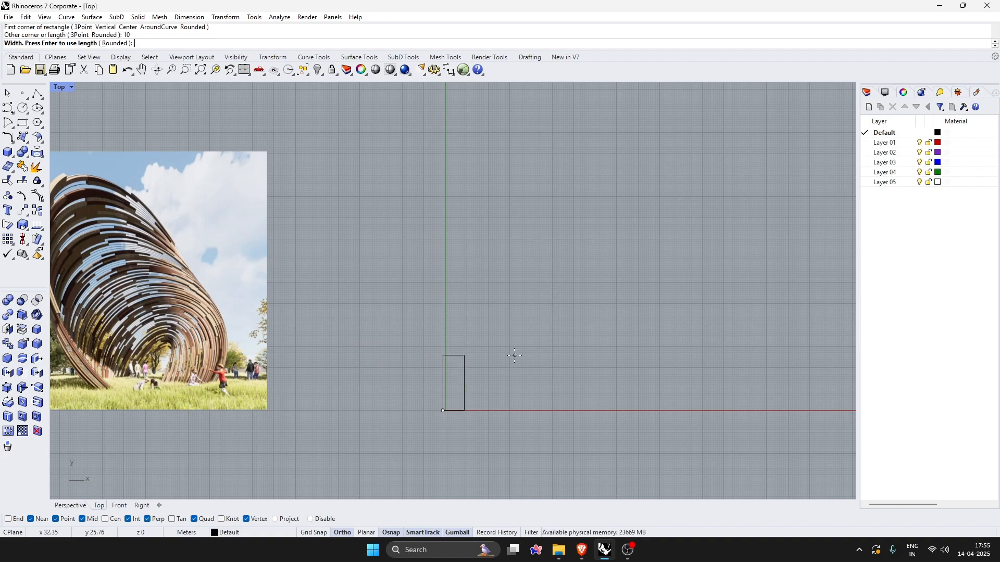
text(25)
key(Return)
- Scale the rectangle in one direction from its lower-left corner to a height of 20 m
scroll(459, 384, up, 1)
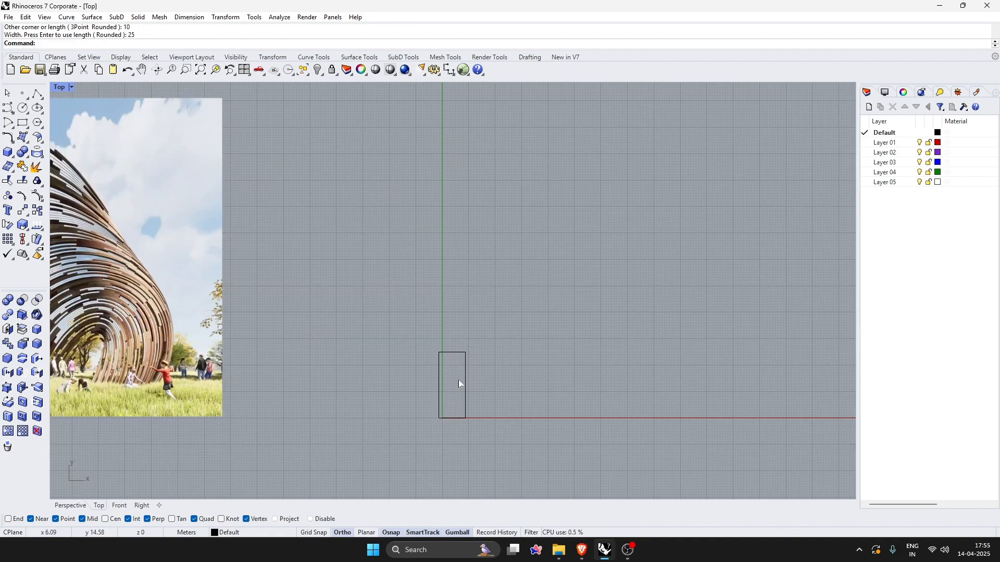
click(462, 384)
scroll(461, 384, up, 5)
text(Scale1D)
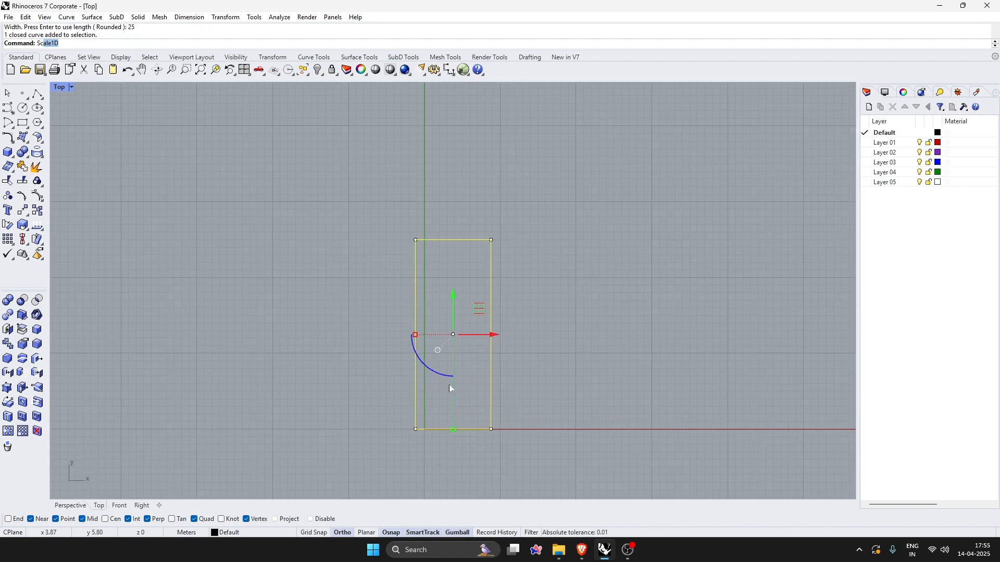
key(Return)
click(415, 430)
click(415, 240)
text(20)
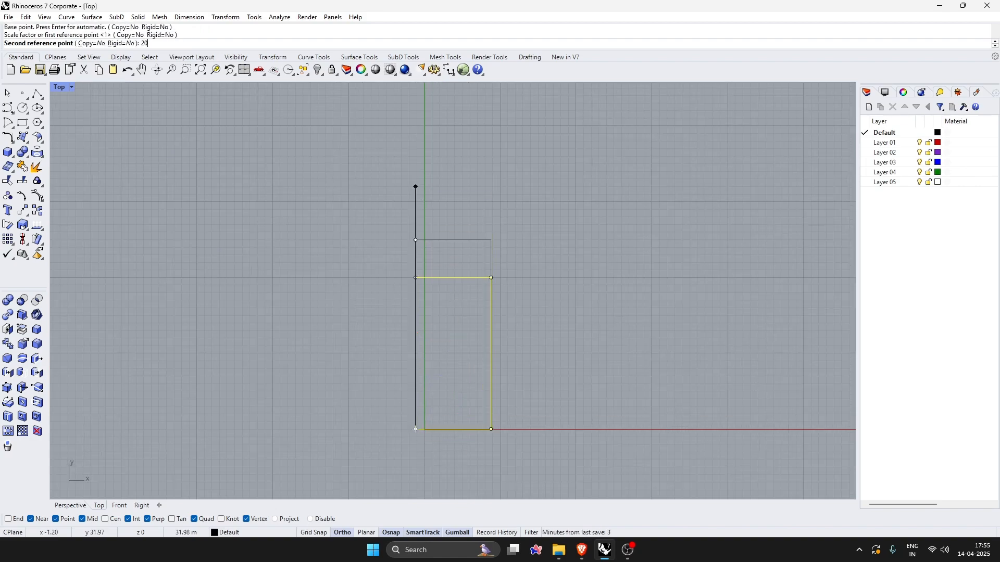
key(Return)
- Move the rectangle by its lower-left corner to the origin 0,0
click(494, 341)
text(m)
key(Return)
click(416, 429)
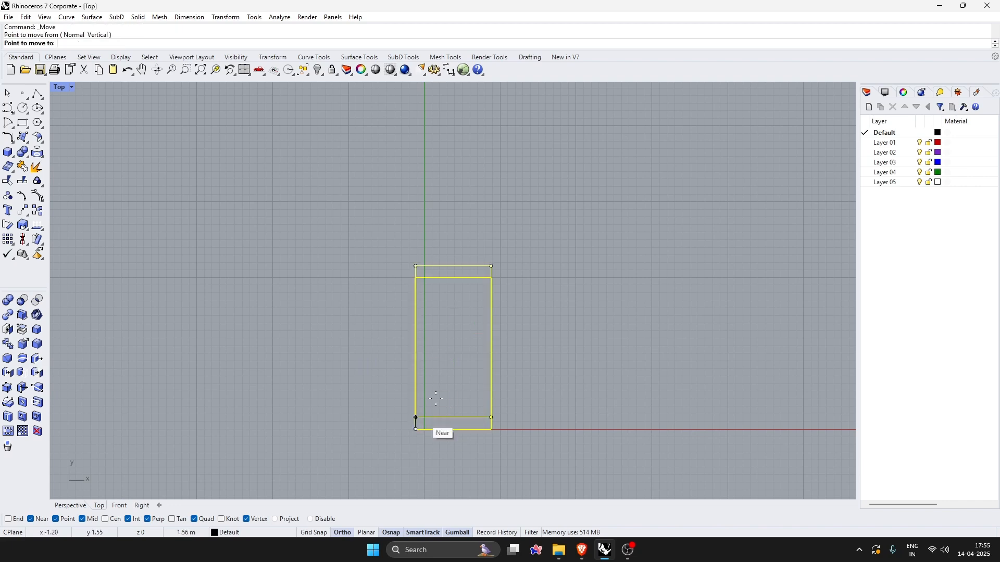
text(0,0)
key(Return)
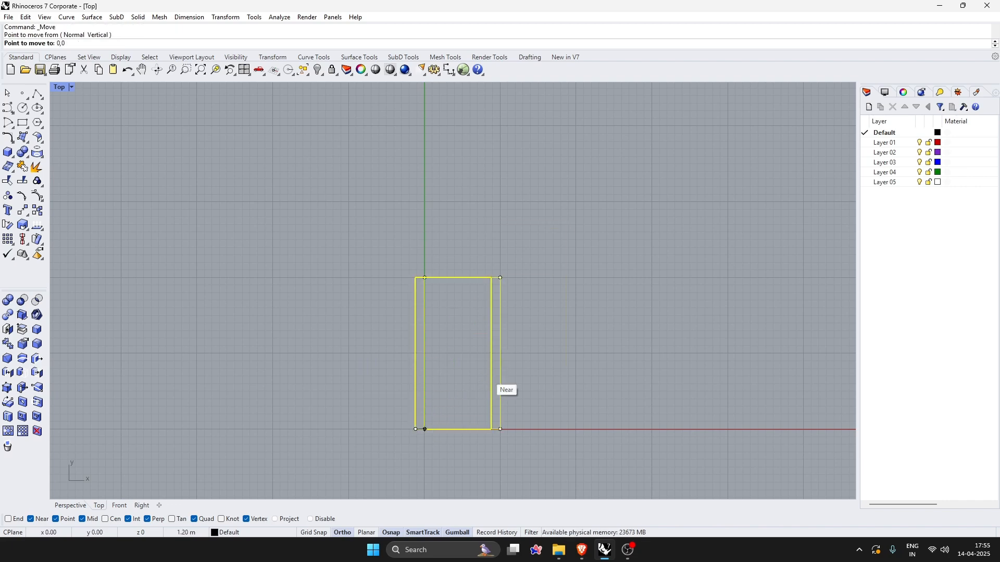
key(Escape)
- Shrink the reference picture and place it just left of the rectangle
scroll(579, 314, down, 4)
click(172, 268)
drag(187, 195, 312, 194)
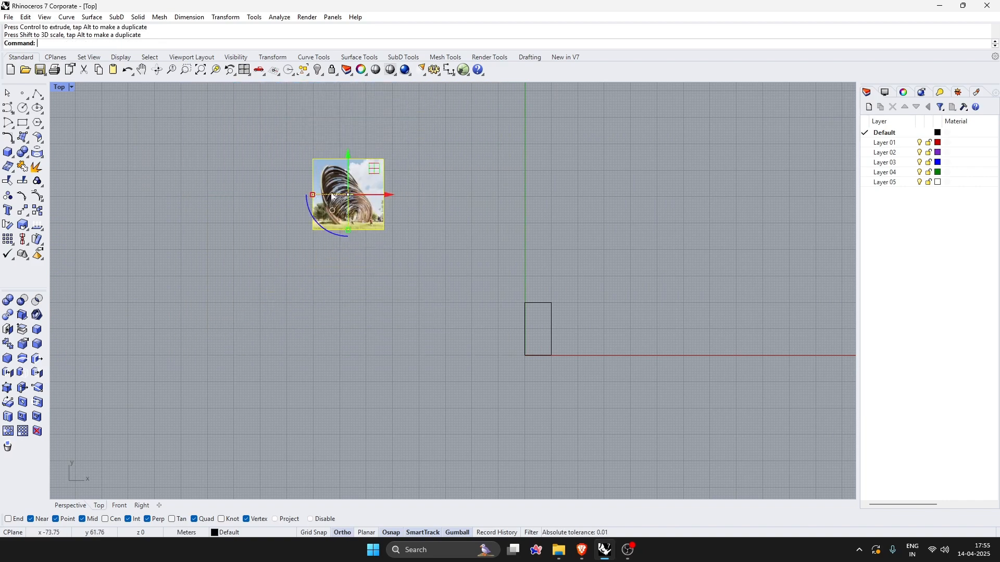
drag(388, 194, 527, 334)
scroll(574, 338, up, 10)
scroll(527, 205, down, 2)
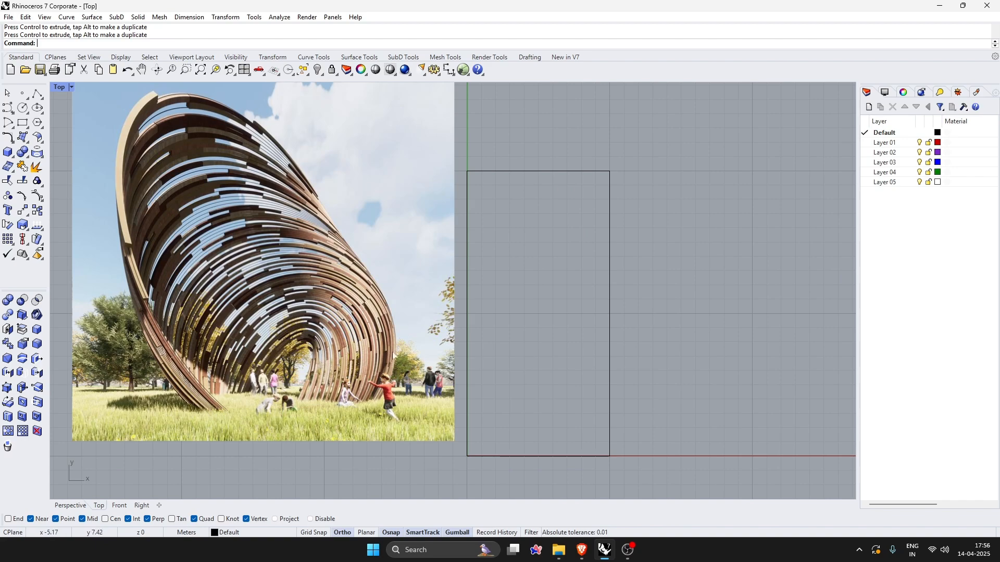
- With Ortho off, draw an S-shaped control-point curve from the rectangle's upper-left corner down to its bottom edge
scroll(591, 314, down, 1)
scroll(484, 307, up, 1)
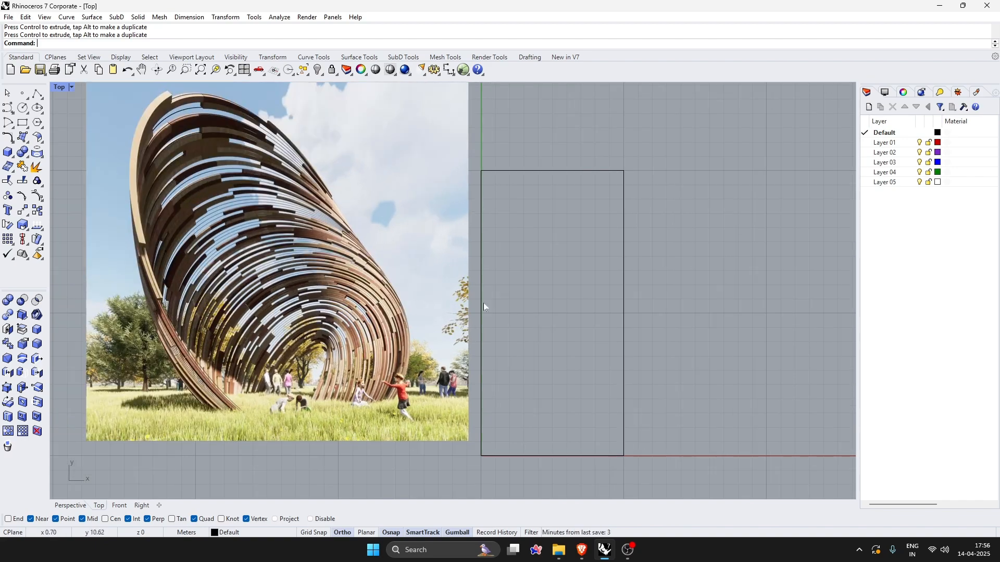
scroll(631, 297, down, 1)
scroll(569, 268, up, 1)
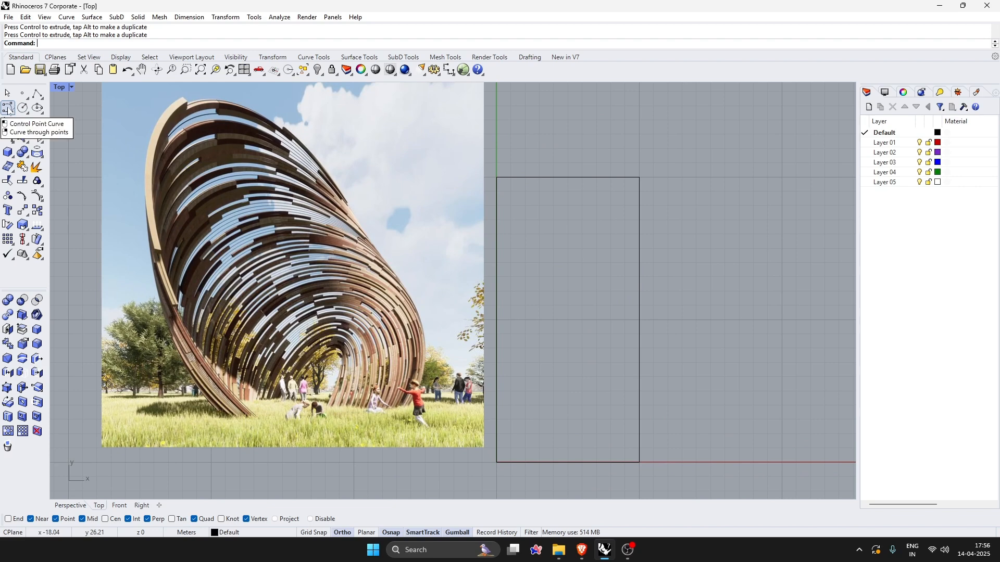
click(9, 109)
click(497, 177)
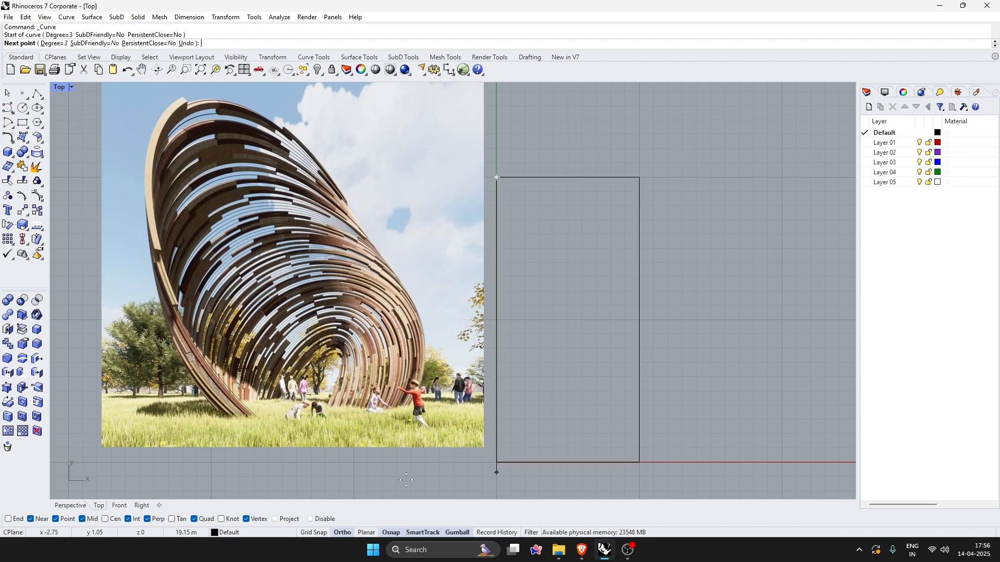
key(F8)
click(541, 216)
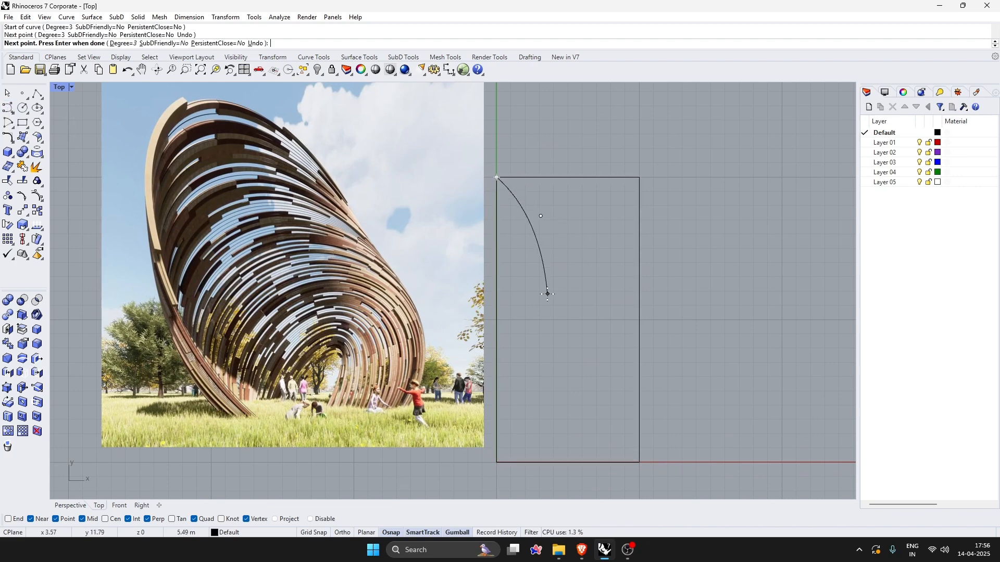
click(548, 294)
click(521, 345)
click(506, 402)
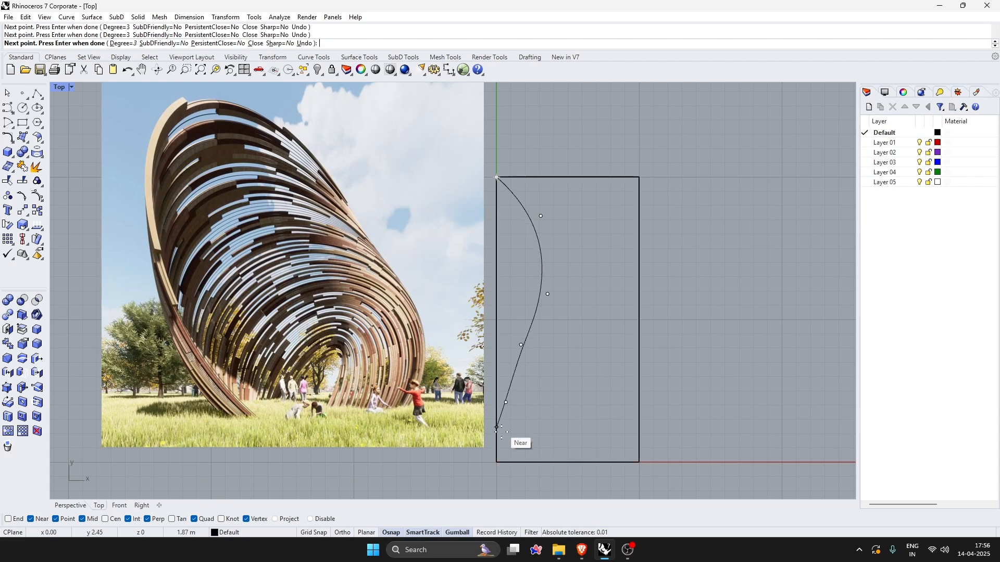
click(533, 462)
key(Return)
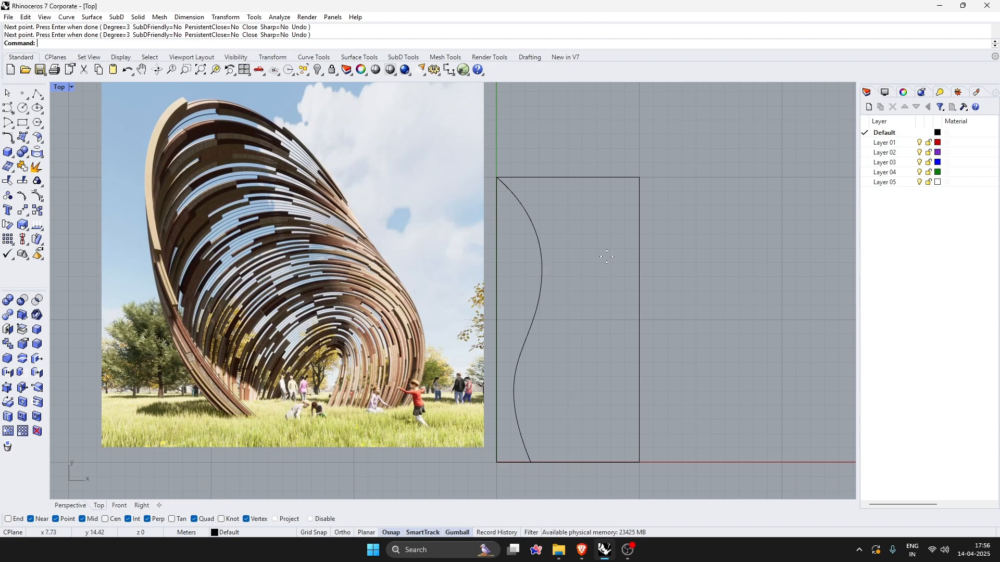
- Draw a second control-point curve that starts inside the rectangle's lower part, hooks around near the bottom and winds up to the right edge
key(Return)
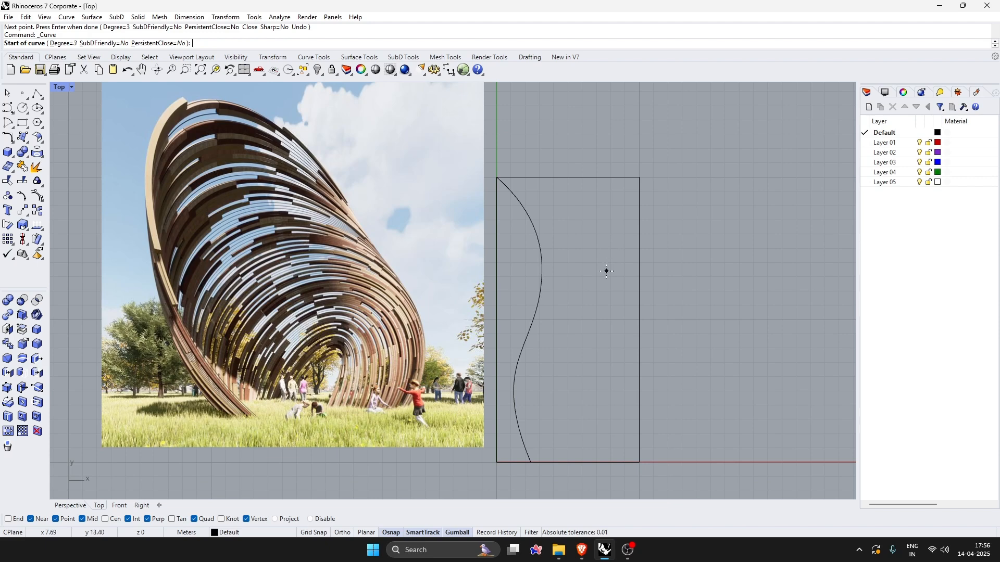
click(585, 410)
click(584, 429)
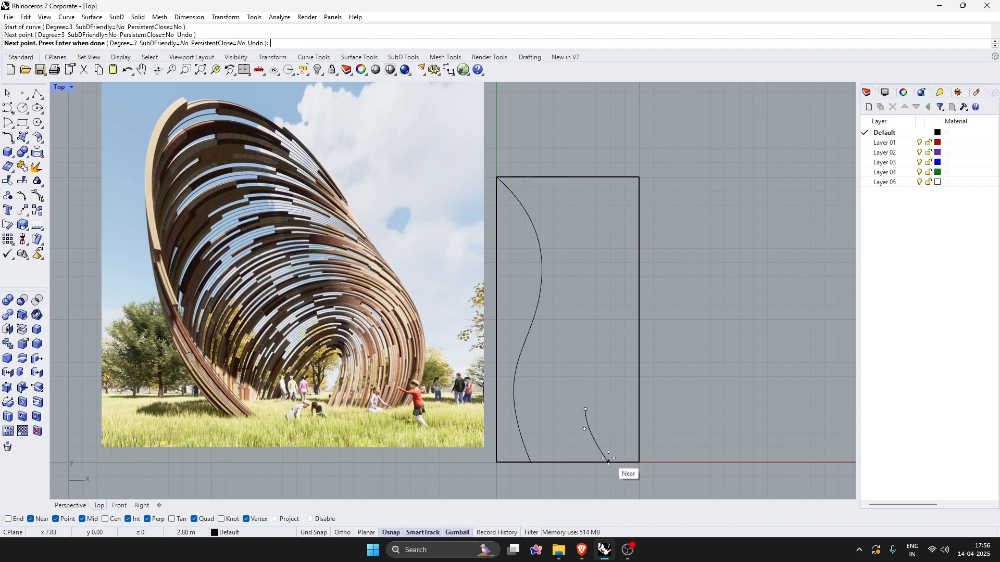
click(608, 462)
click(640, 426)
click(639, 349)
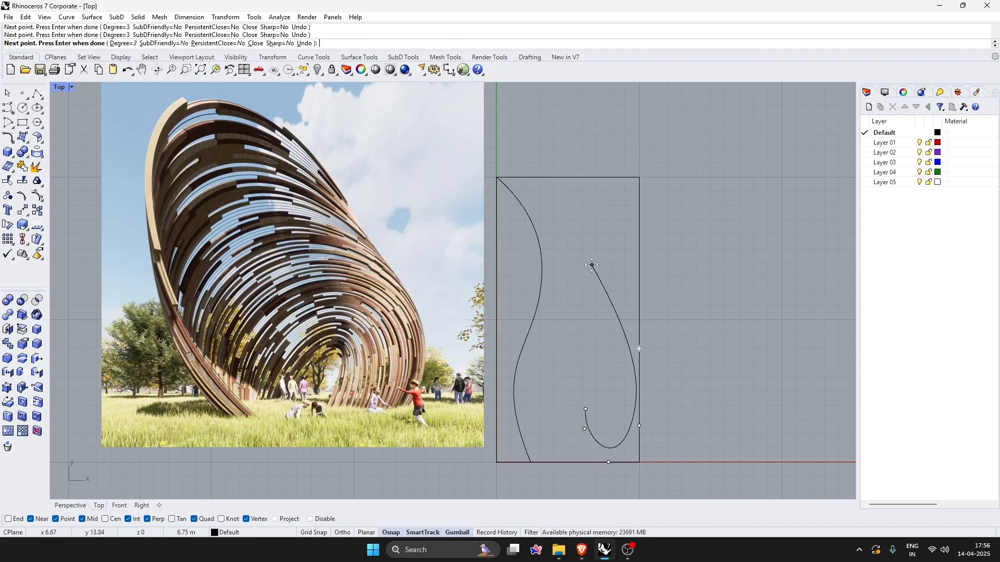
click(607, 277)
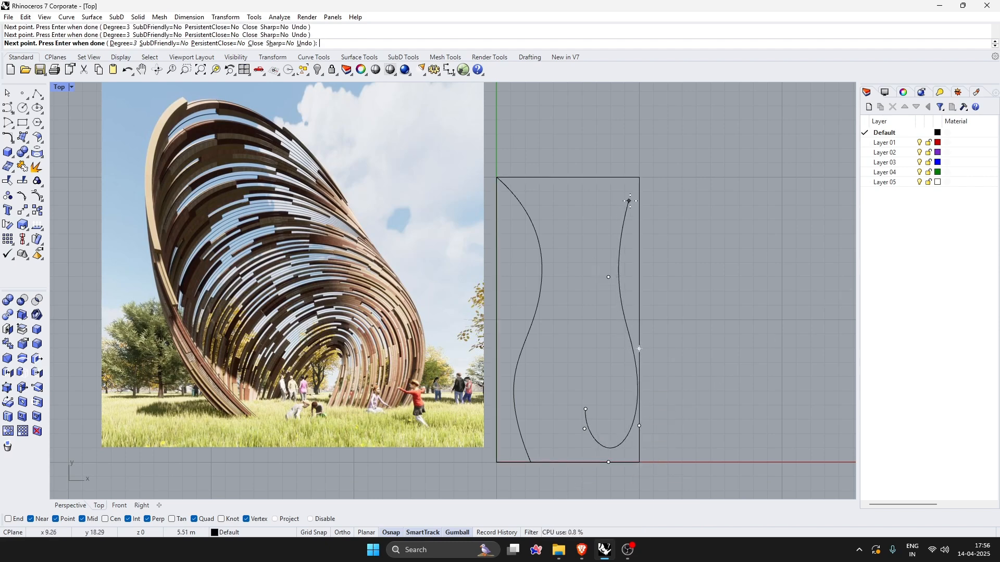
key(Return)
- Delete the hooked curve's control point next to its free lower end
scroll(686, 319, down, 4)
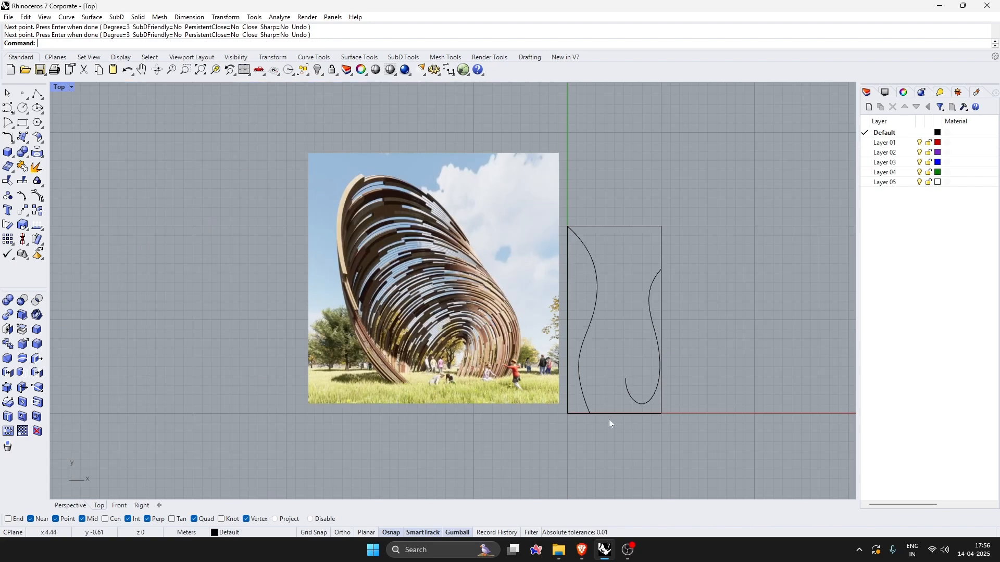
scroll(622, 415, up, 4)
click(635, 397)
scroll(652, 404, up, 2)
click(645, 418)
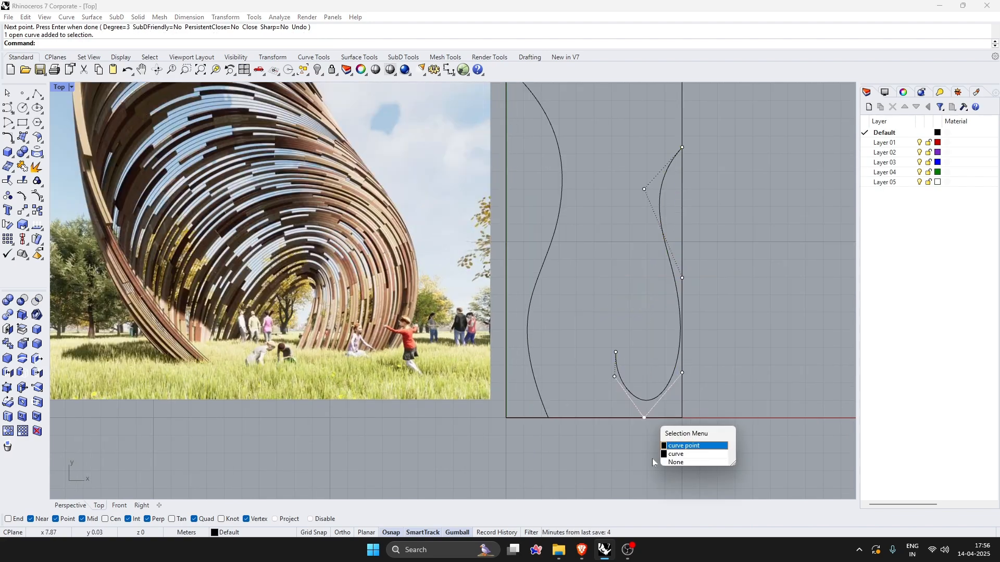
click(615, 377)
key(Delete)
- Reshape the hook by shifting its bottom control point slightly right and lowering its free end point
drag(631, 411, 694, 418)
drag(611, 344, 644, 353)
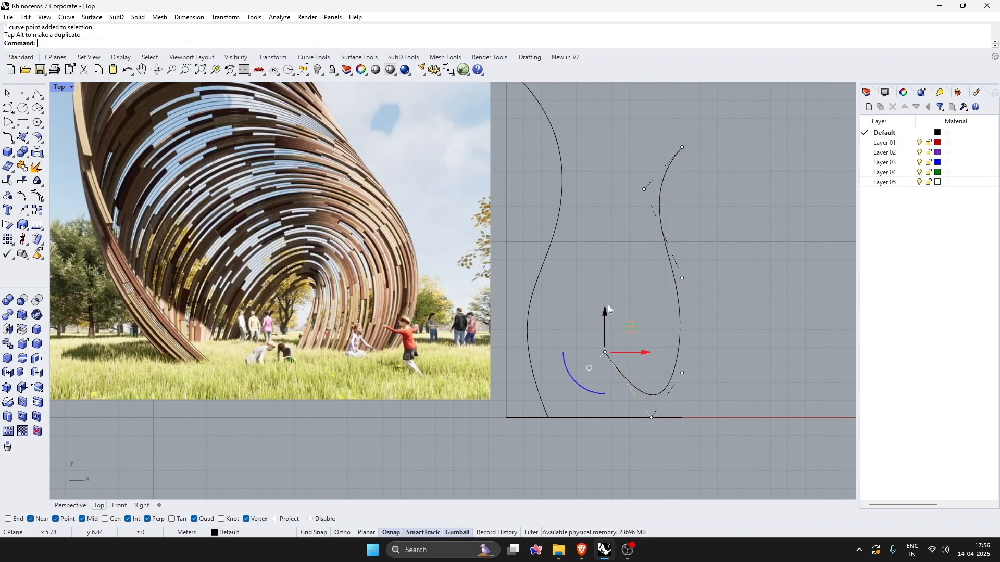
drag(606, 312, 607, 327)
drag(649, 370, 659, 370)
key(Escape)
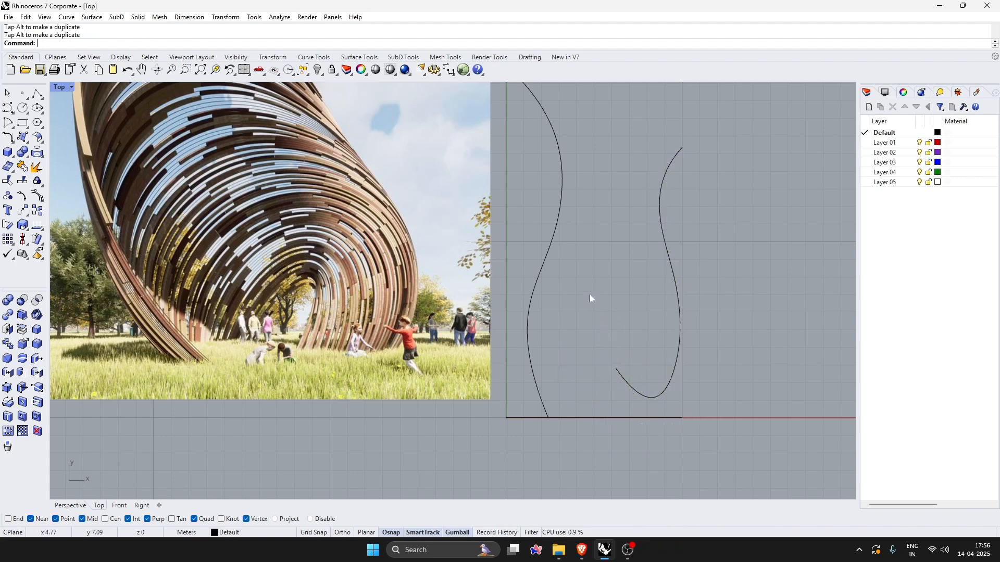
- Move the hooked curve's upper inner control point about 2 m to the left to deepen the bend
scroll(585, 333, down, 4)
scroll(615, 270, up, 2)
click(637, 259)
click(624, 245)
drag(624, 245, 597, 245)
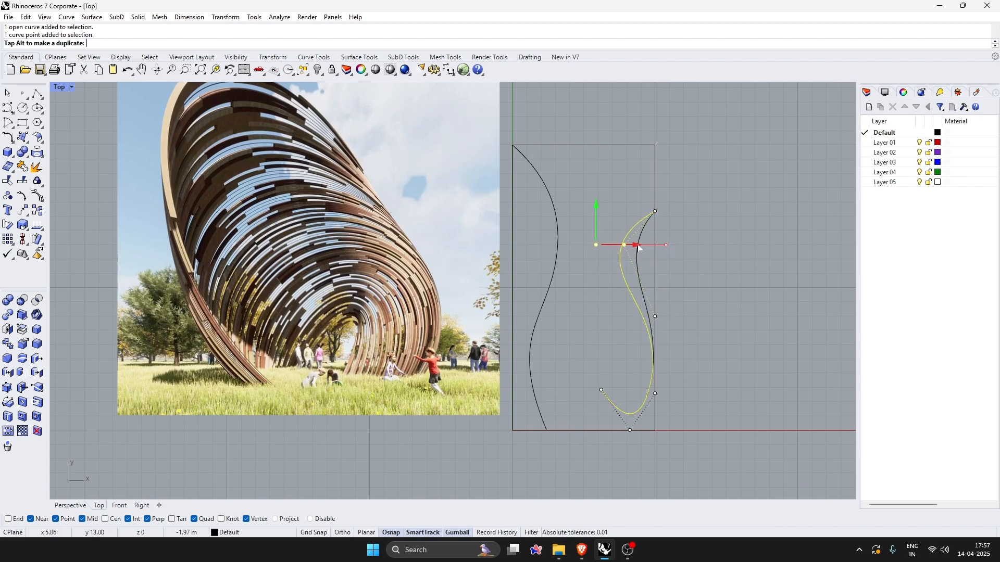
- Compress the hooked curve vertically and move it slightly down along the rectangle's right edge
drag(573, 326, 726, 445)
click(648, 341)
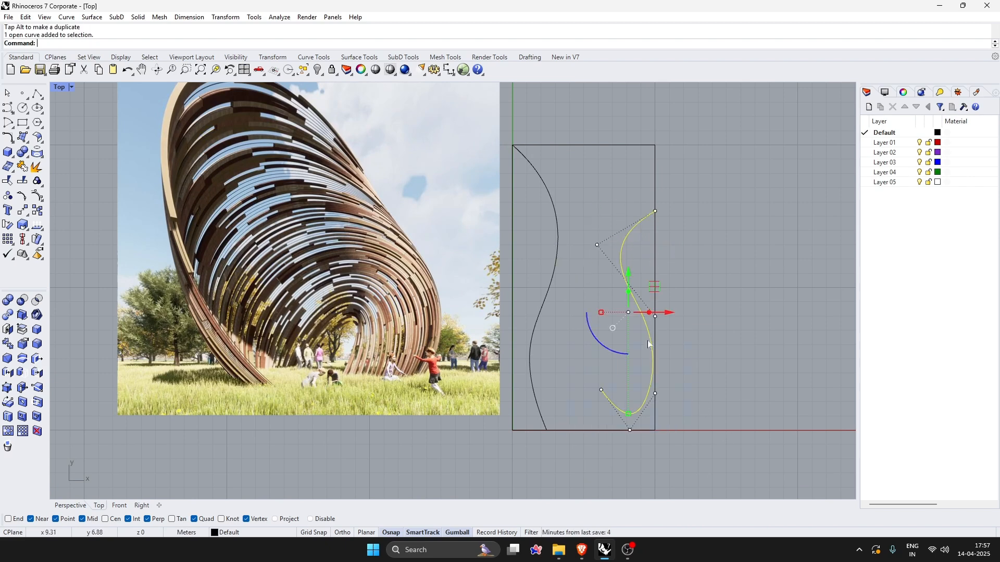
drag(629, 414, 632, 392)
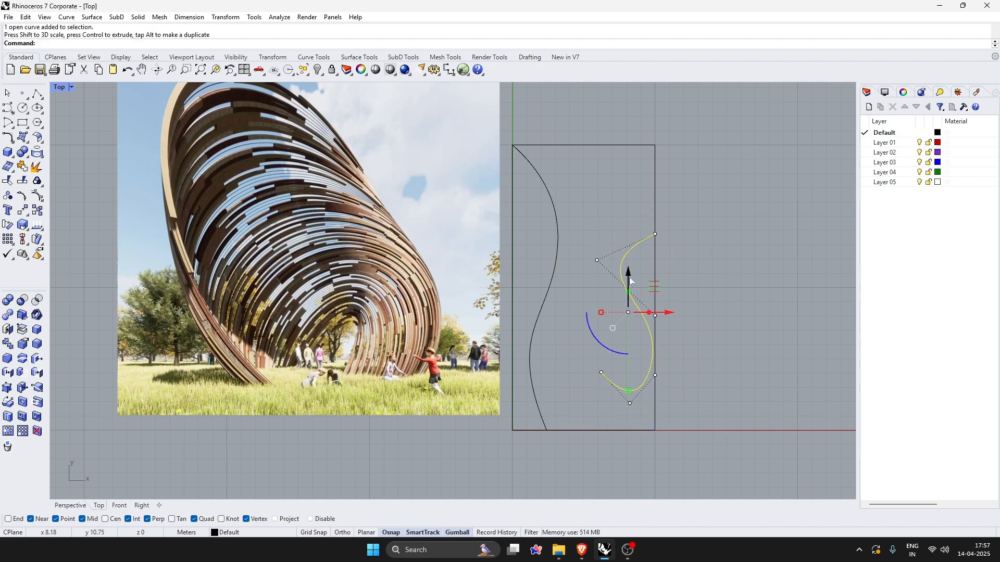
mouse_move(630, 275)
mouse_down()
mouse_move(630, 245)
mouse_move(629, 288)
mouse_up()
click(727, 281)
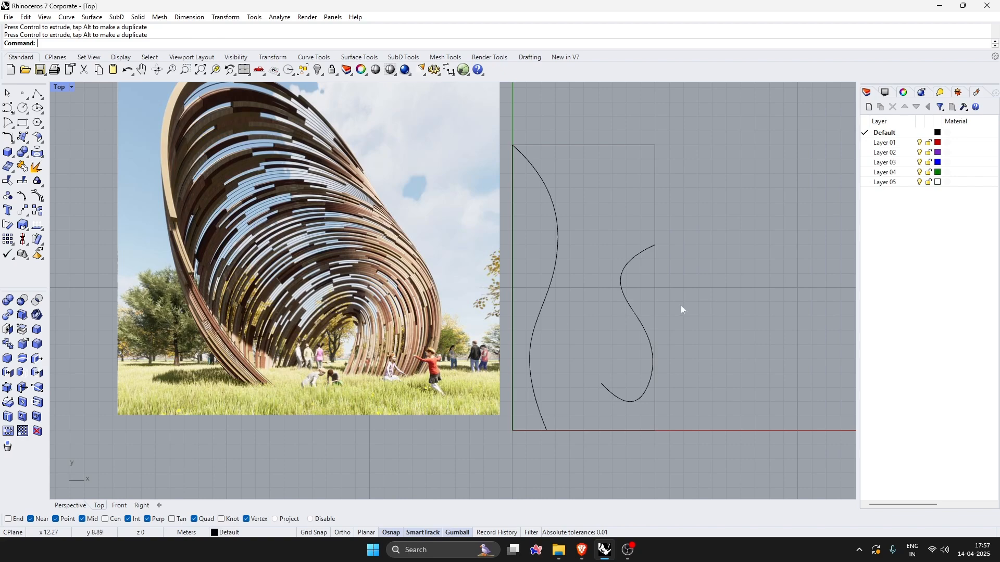
- Create a single tween curve between the long left curve and the hooked right curve
right_drag(365, 238, 364, 298)
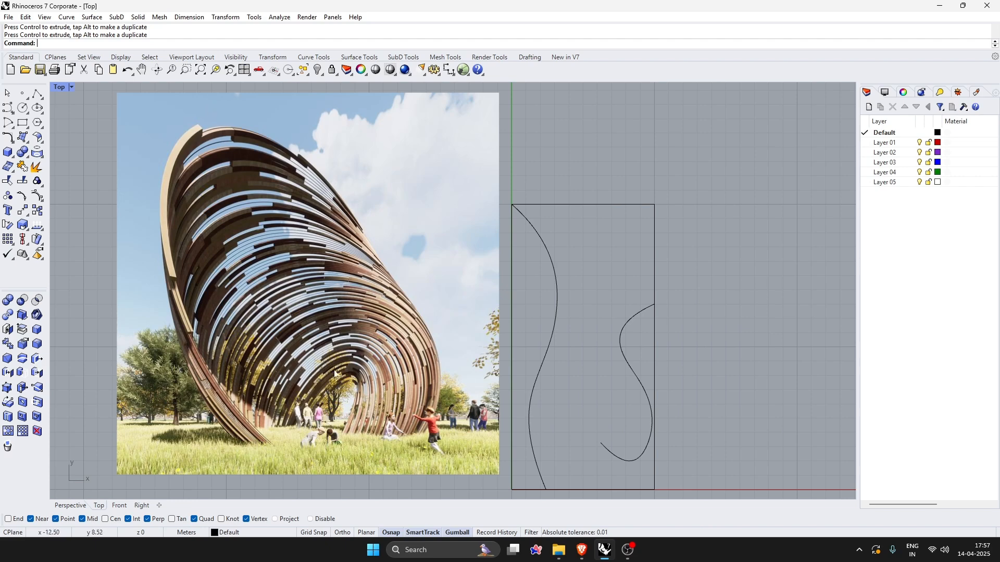
click(8, 108)
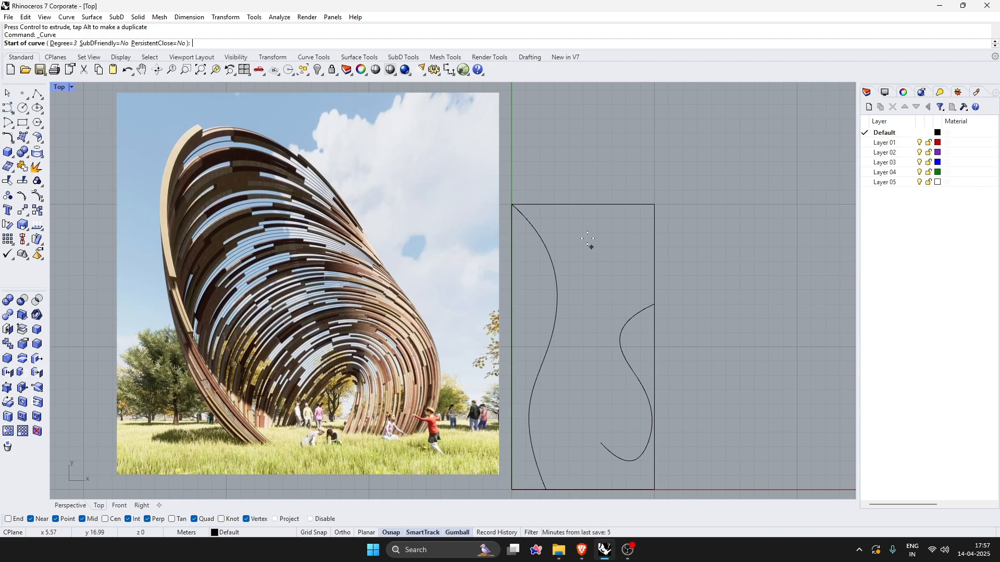
key(Escape)
text(tween)
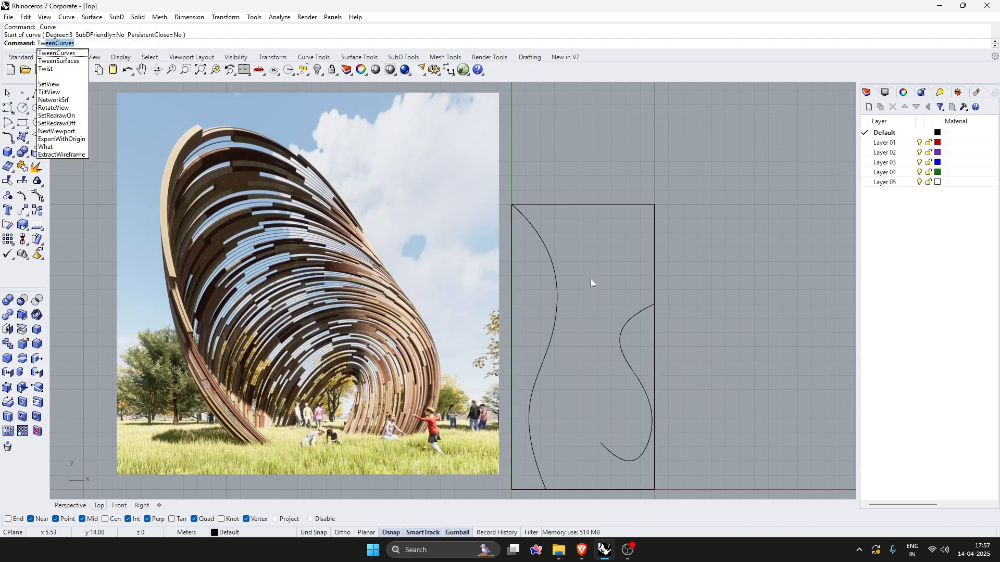
key(Return)
click(524, 218)
click(651, 306)
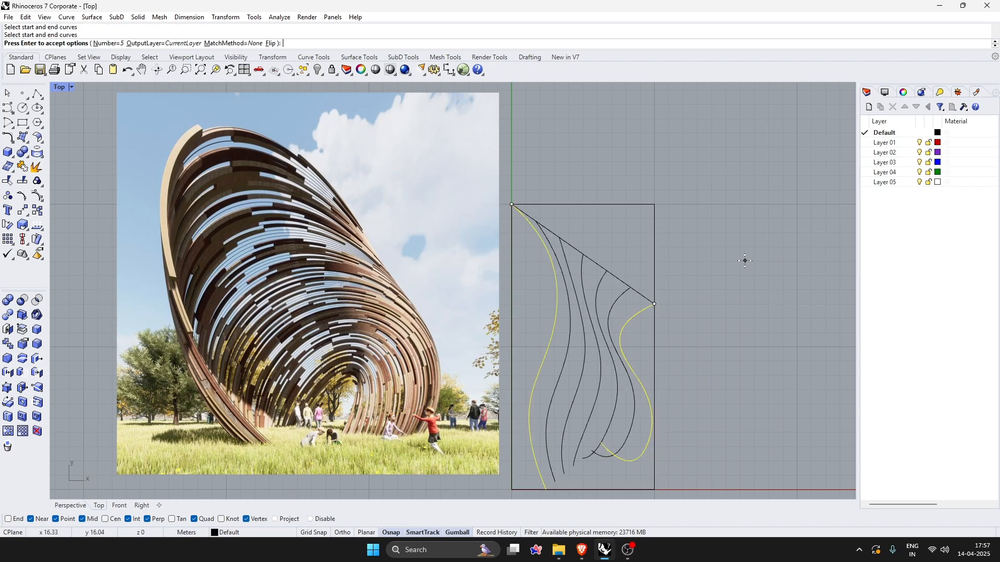
click(108, 44)
key(Return)
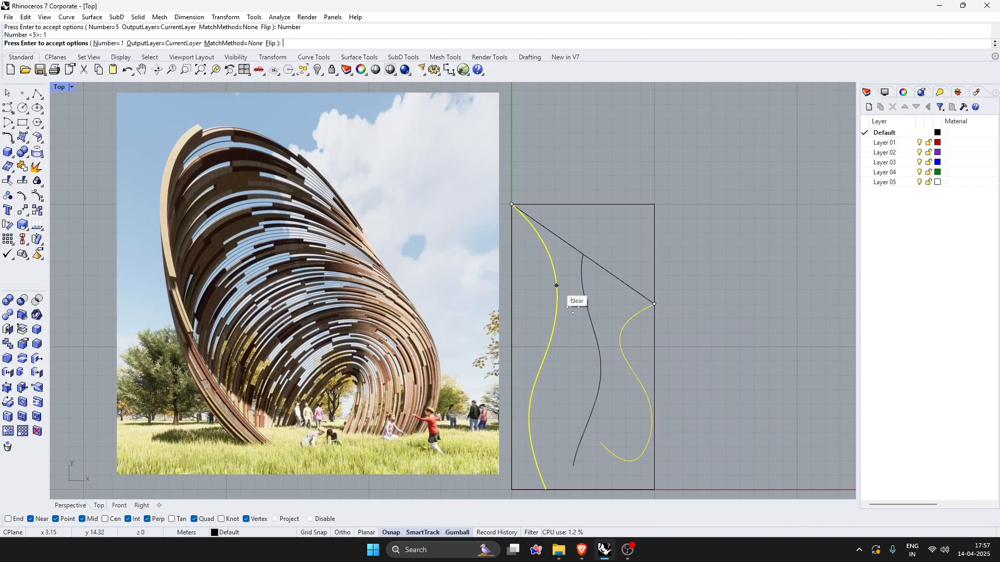
key(Return)
- Rotate the middle tween curve slightly clockwise, adjust its sideways position and stretch it a little in width
click(605, 336)
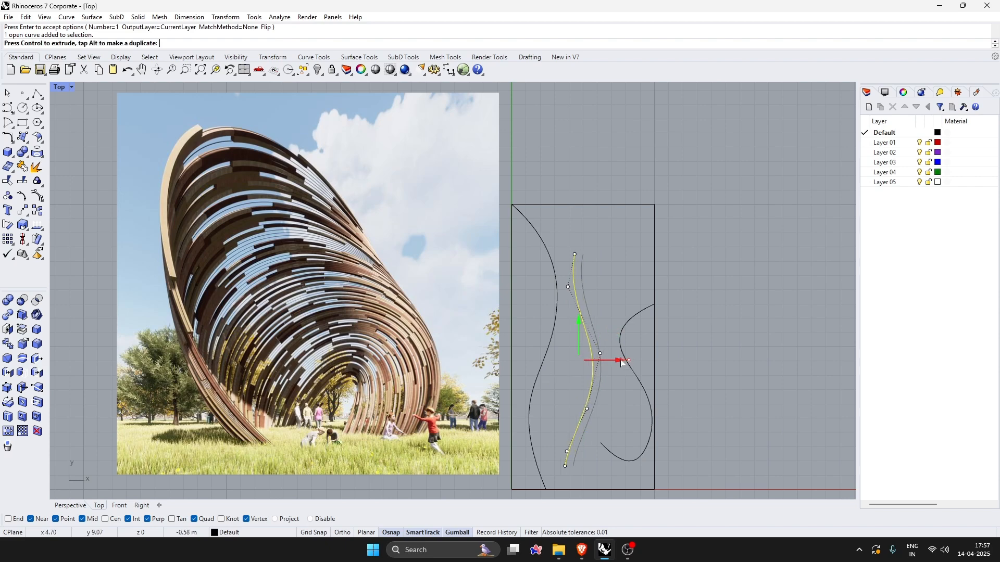
drag(560, 394, 546, 391)
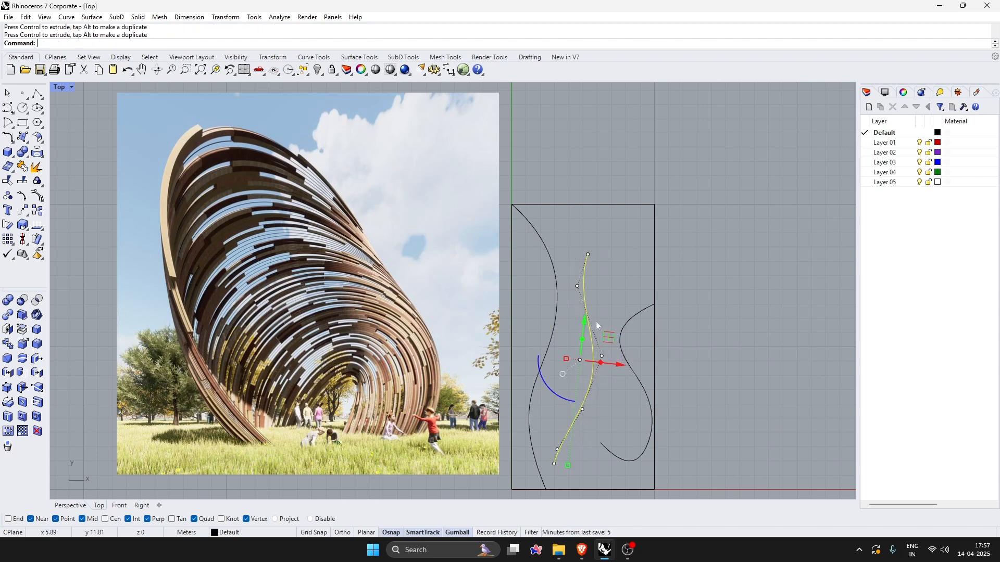
drag(618, 364, 620, 365)
drag(551, 388, 570, 358)
click(642, 379)
- Fine-tune the middle curve's position and tilt so that it sits slightly further right between the side curves
click(592, 357)
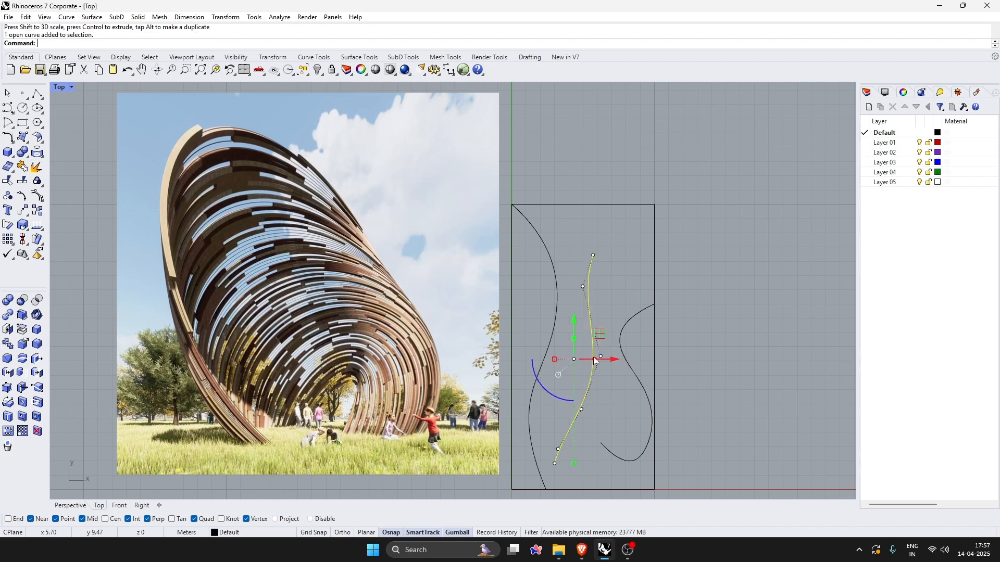
drag(574, 321, 574, 307)
drag(619, 342, 618, 347)
drag(576, 306, 577, 322)
click(721, 333)
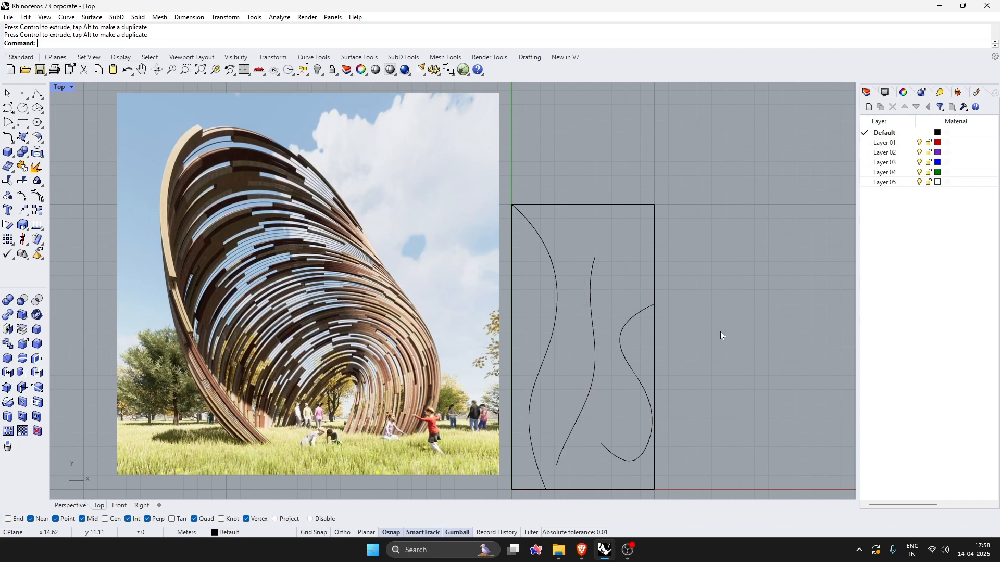
- Open Grasshopper
scroll(651, 297, down, 2)
scroll(572, 250, up, 4)
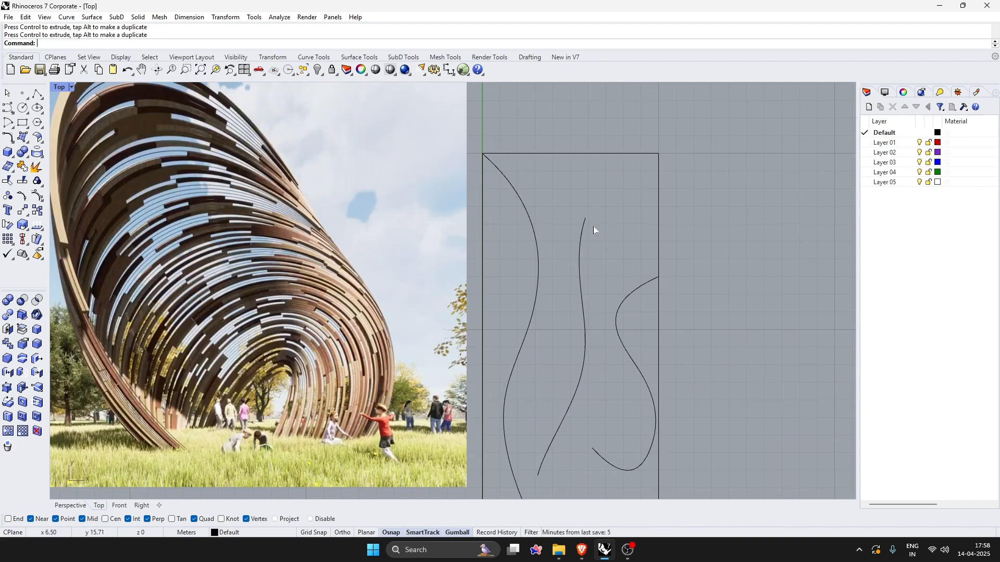
scroll(561, 196, down, 2)
click(463, 70)
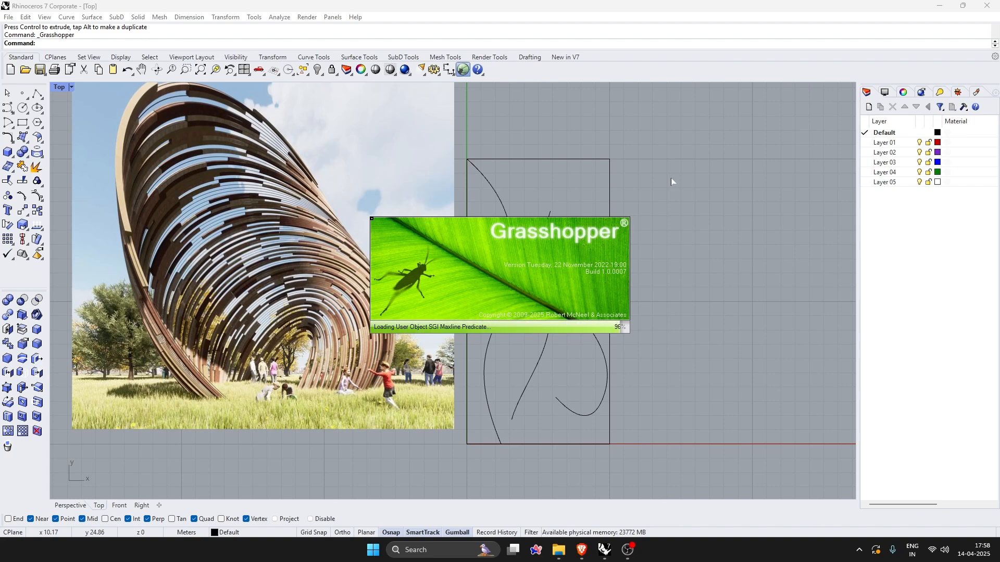
scroll(236, 192, up, 5)
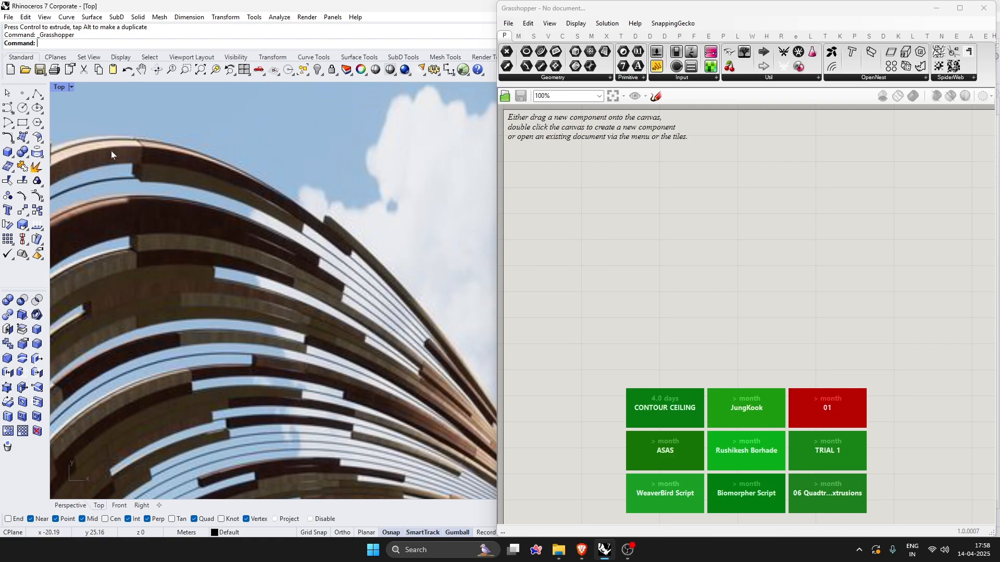
scroll(333, 181, down, 3)
scroll(259, 165, up, 2)
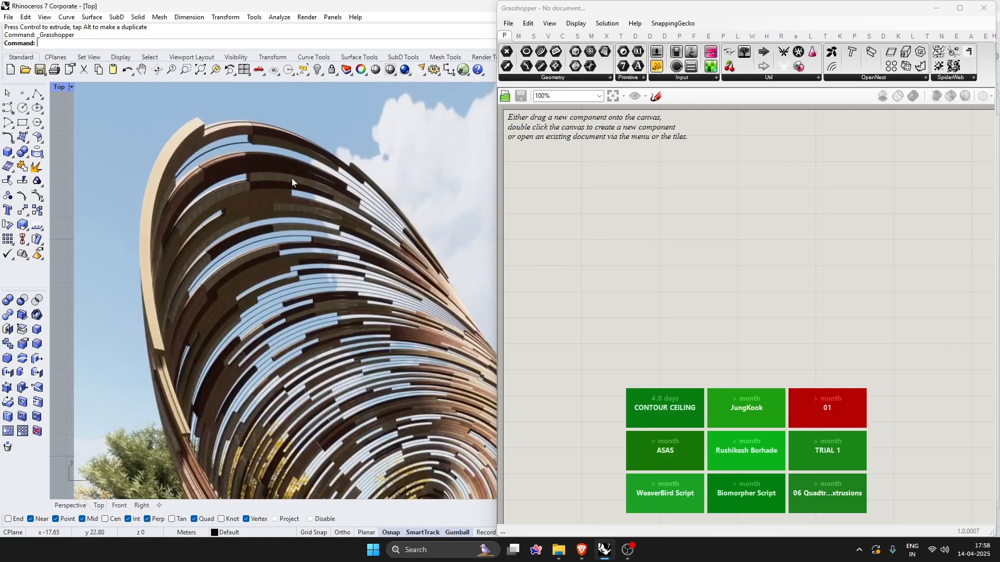
scroll(261, 155, down, 4)
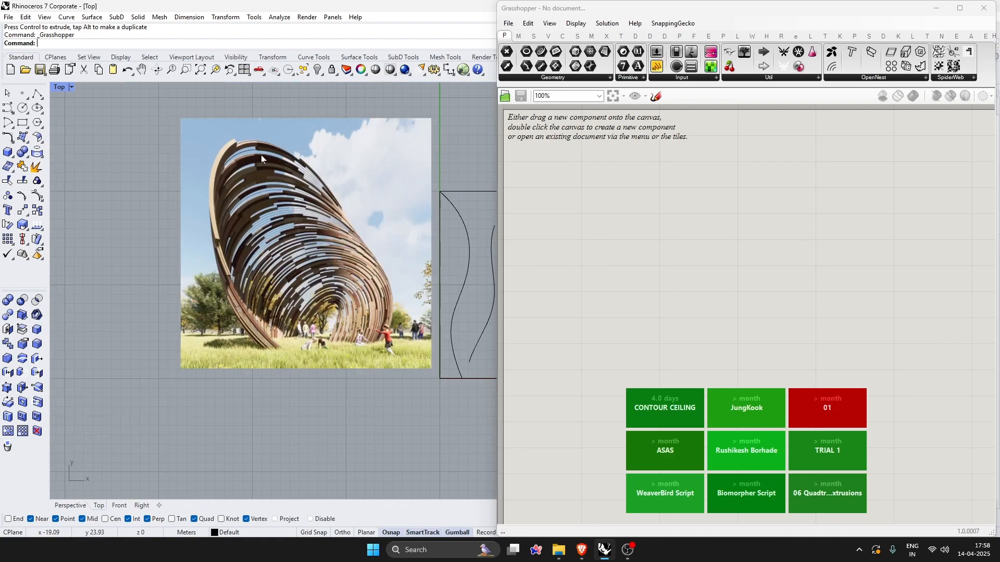
scroll(330, 192, up, 2)
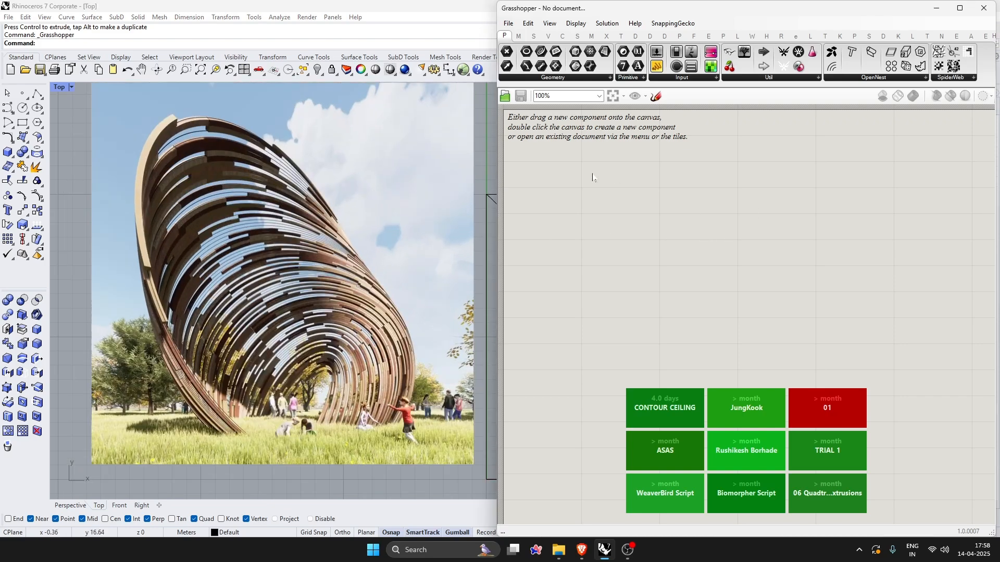
- Place a Bifocals component in Grasshopper just outside the upper-left corner of the canvas
double_click(596, 194)
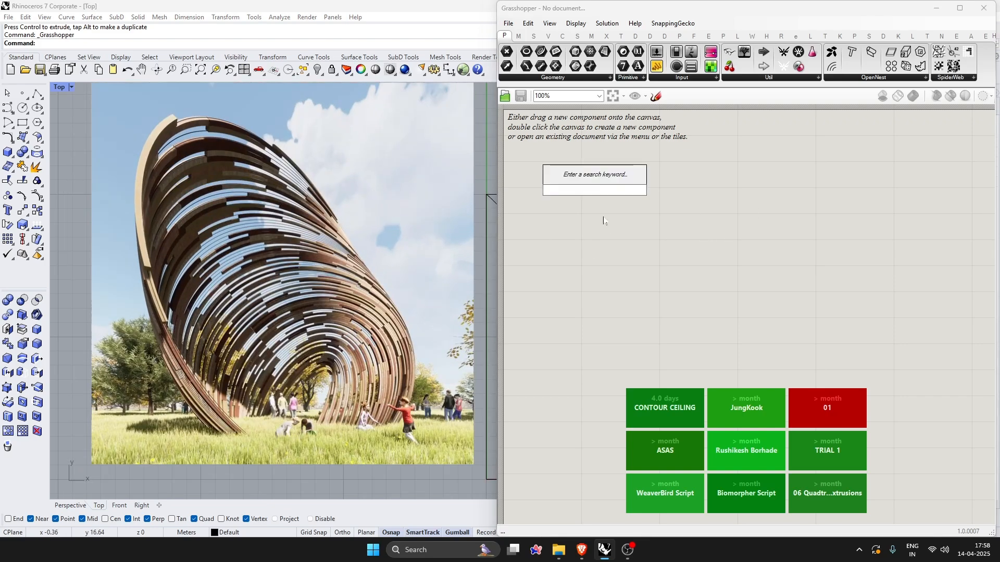
click(603, 217)
drag(729, 52, 578, 142)
scroll(573, 166, down, 3)
scroll(567, 188, up, 3)
drag(658, 243, 551, 183)
scroll(640, 206, up, 2)
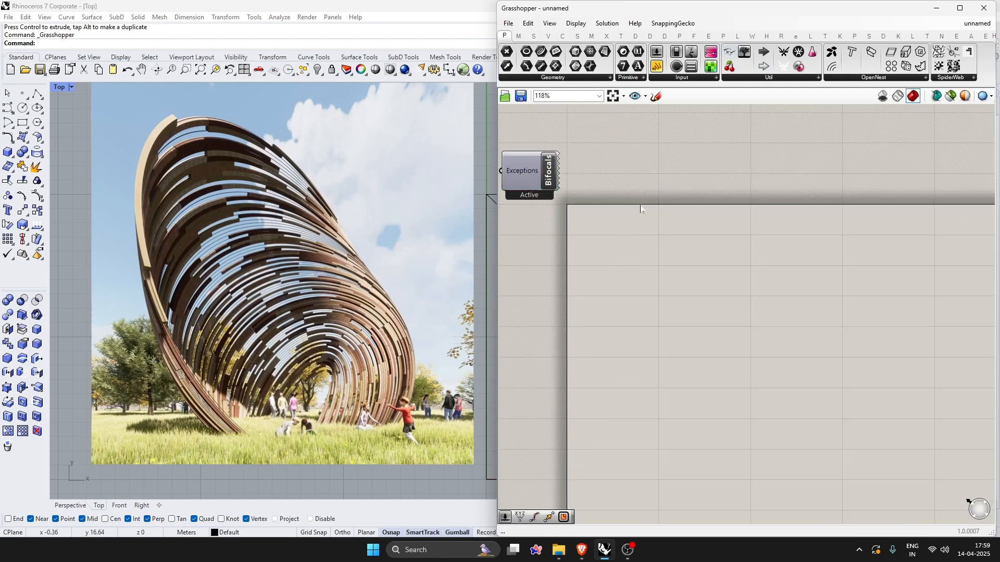
- Add three Curve parameters to the canvas and arrange them in a vertical column
scroll(693, 283, up, 1)
double_click(701, 275)
text(CURVE)
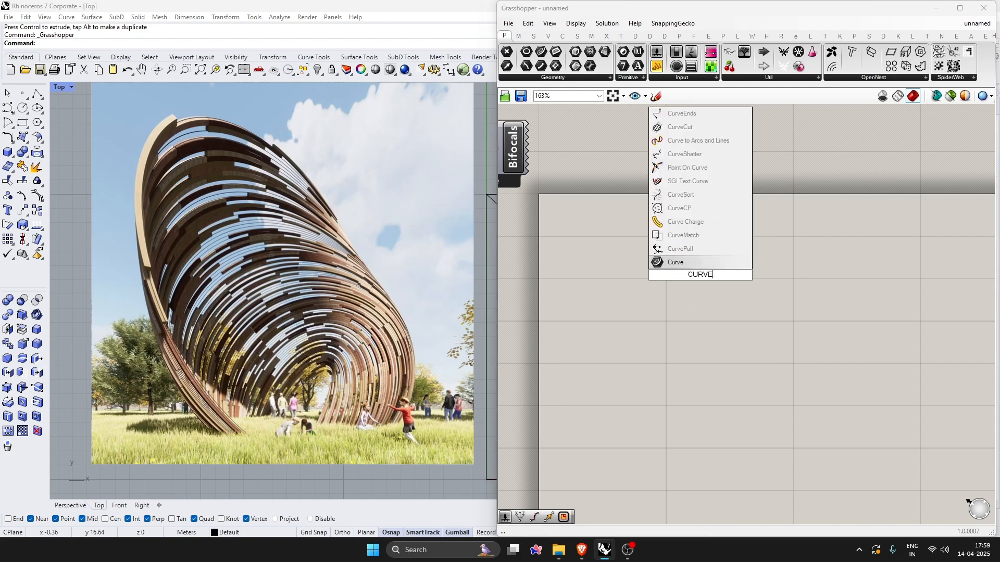
key(Return)
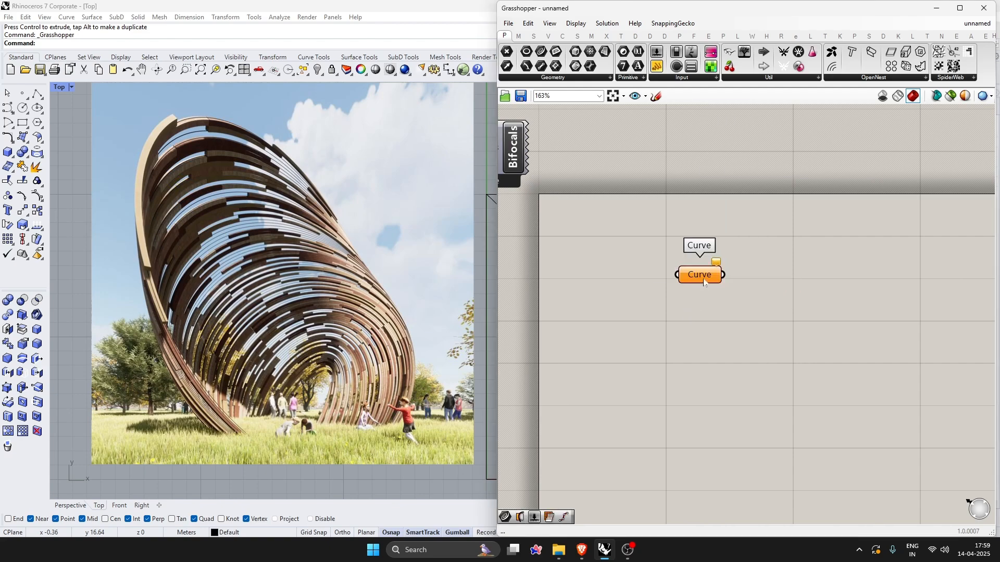
drag(698, 281, 649, 401)
key(ctrl+v)
key(ctrl+v)
drag(658, 265, 648, 331)
click(509, 250)
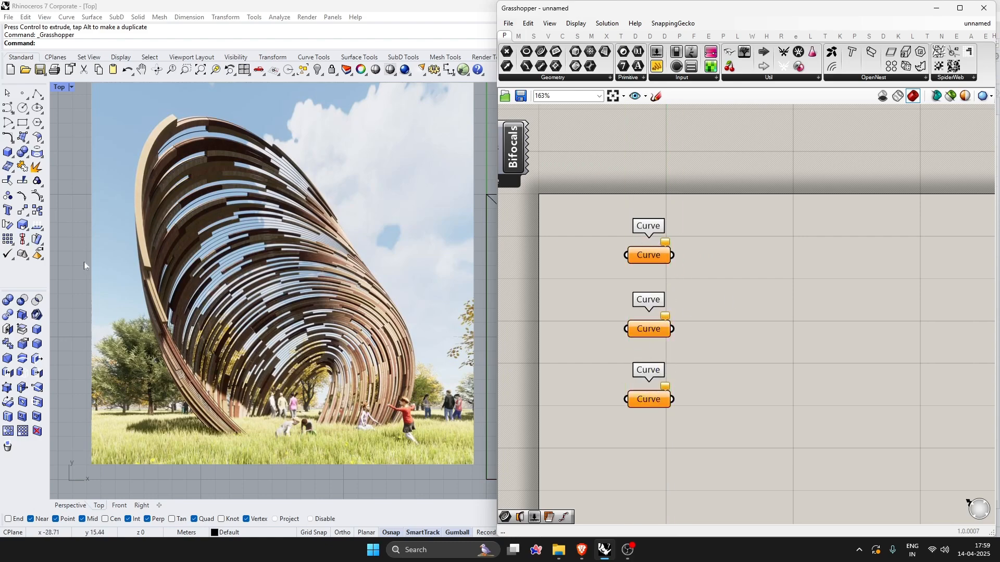
- Reference the left, middle and hooked right curves in the top, middle and bottom Curve parameters respectively
scroll(163, 263, down, 5)
scroll(307, 276, up, 4)
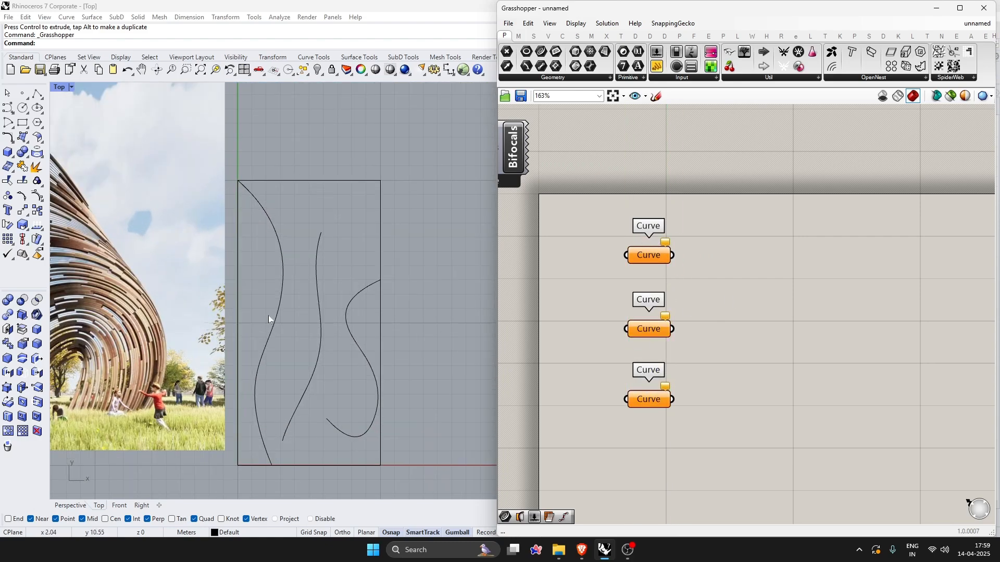
right_click(652, 254)
click(682, 396)
click(244, 189)
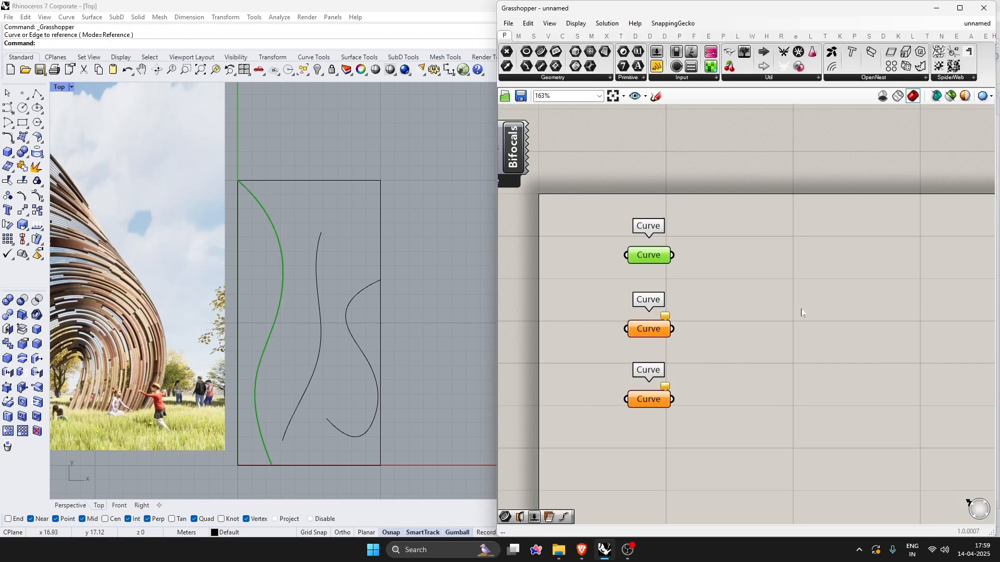
right_click(651, 329)
click(694, 455)
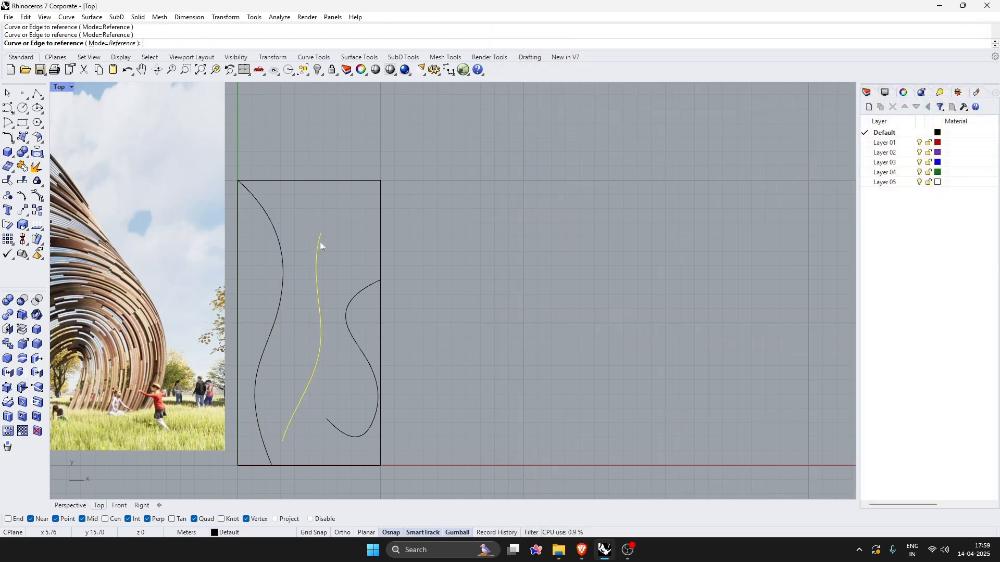
click(320, 242)
right_click(646, 399)
click(692, 455)
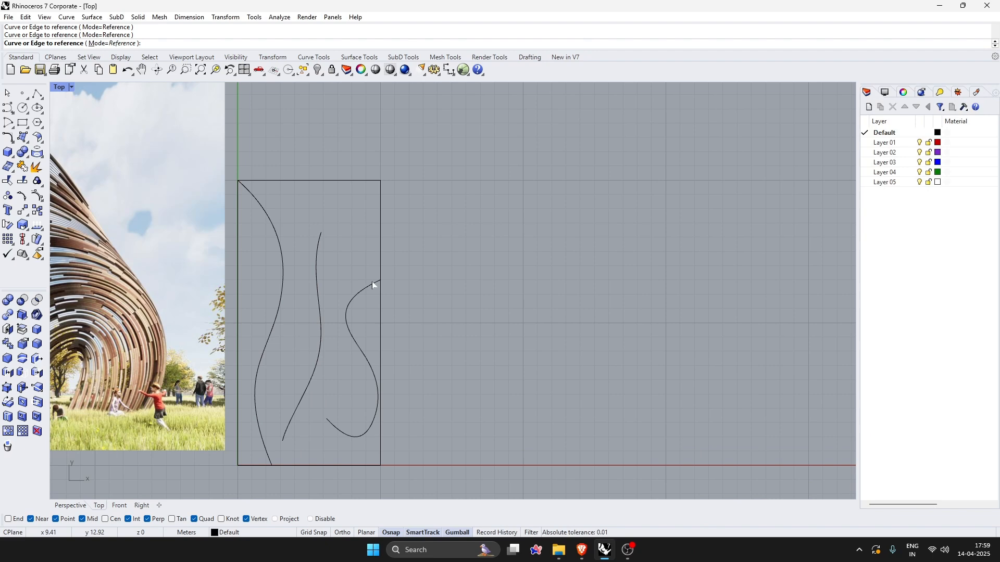
click(374, 283)
- Mirror the hooked right curve across a vertical axis near its upper end and delete the original curve
scroll(124, 301, down, 4)
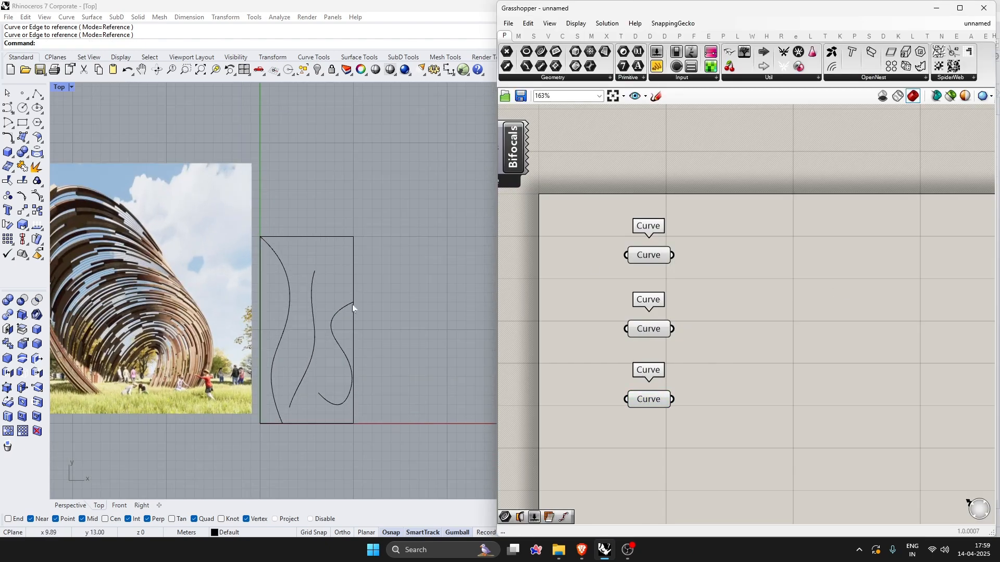
click(346, 363)
text(Mirror)
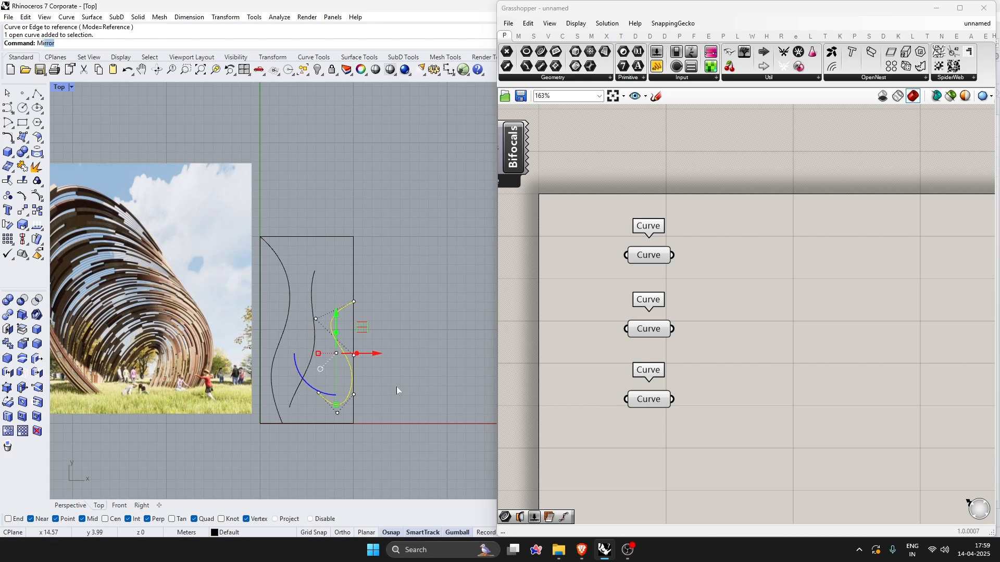
key(Return)
scroll(328, 302, up, 4)
click(347, 315)
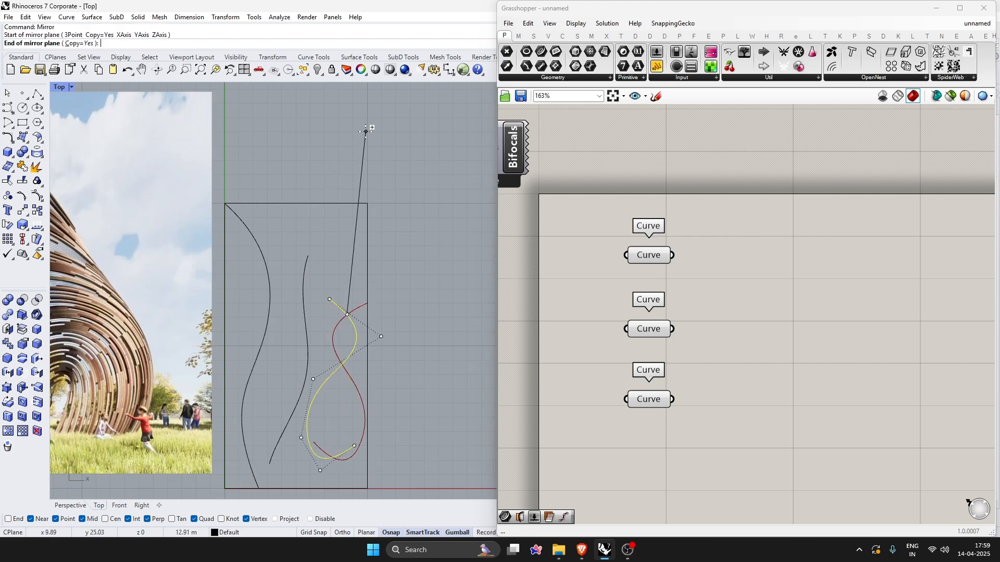
key(F8)
click(359, 145)
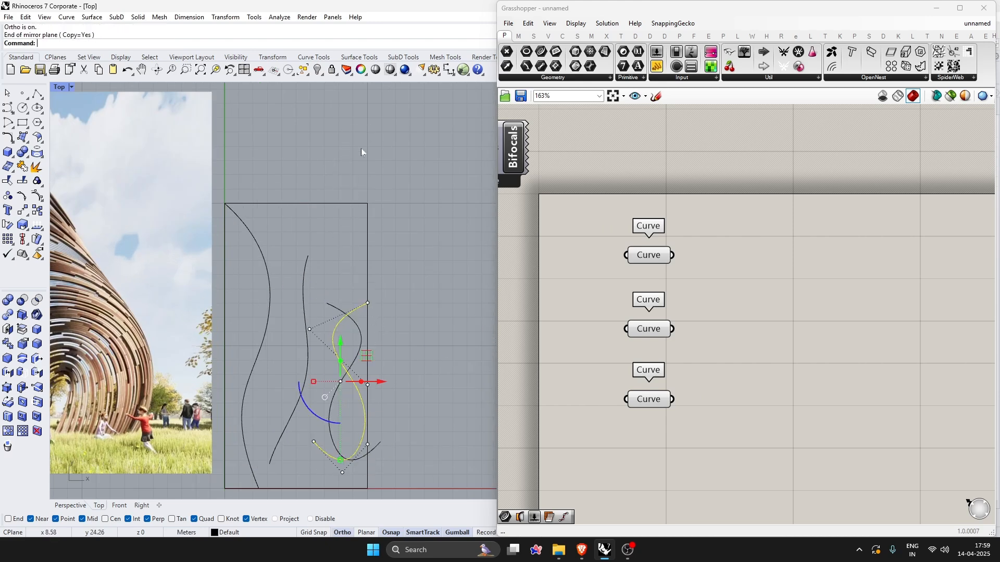
- Rotate the mirrored curve slightly clockwise, move it up about 2.4 m and shift it slightly left within the rectangle
click(347, 324)
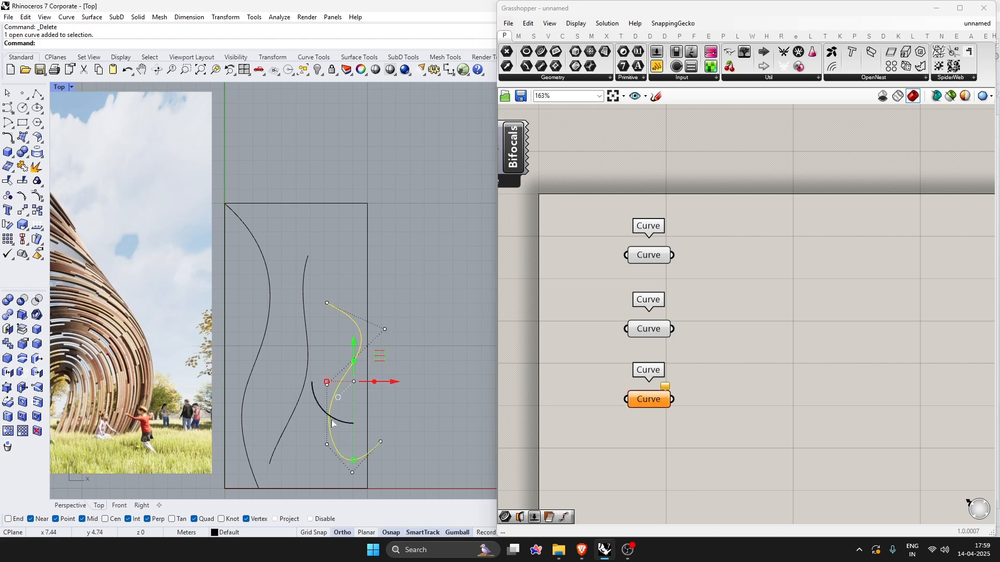
drag(319, 414, 396, 443)
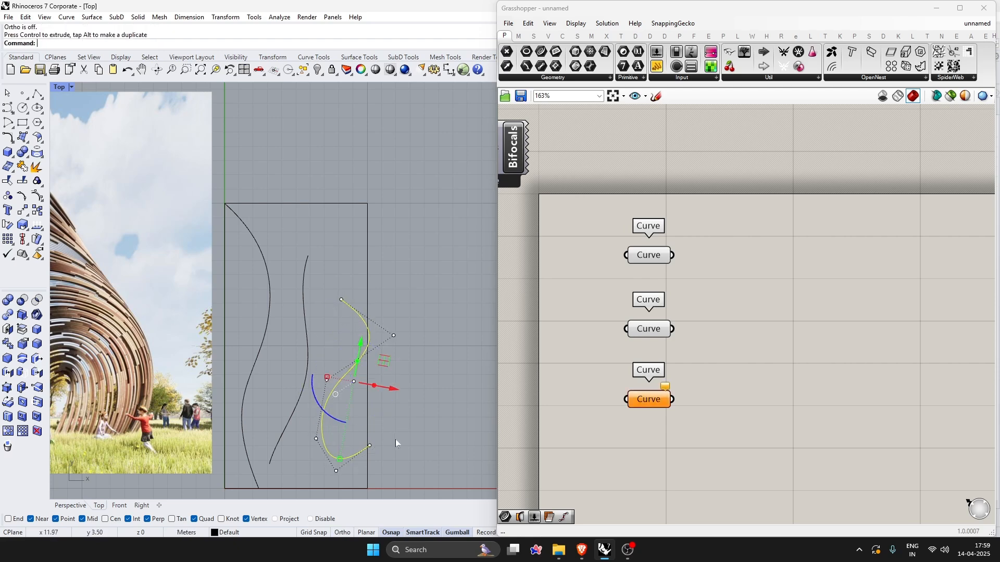
click(336, 392)
drag(347, 342, 344, 306)
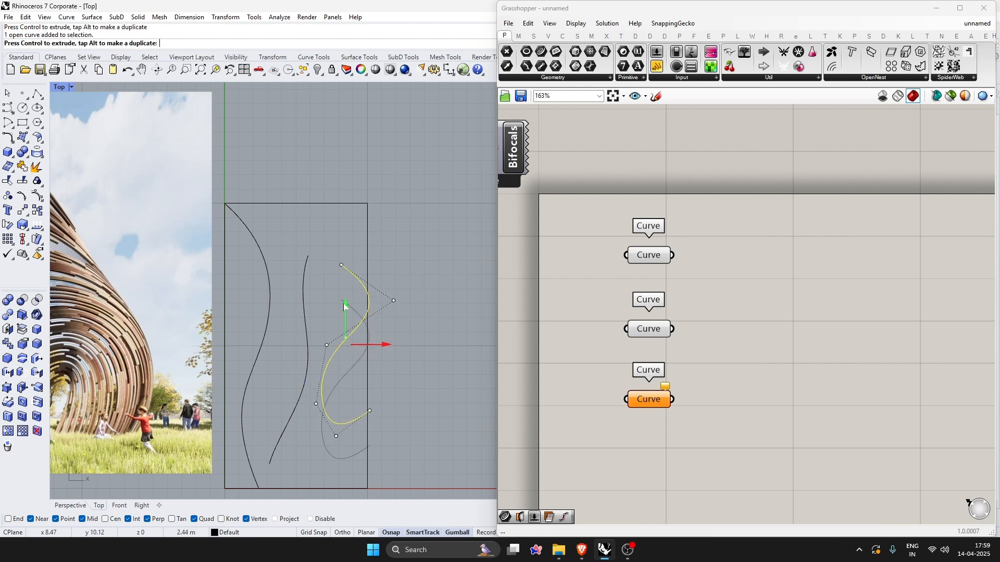
click(388, 297)
click(342, 339)
drag(387, 344, 384, 345)
- Move the mirrored curve's upper end control point slightly to the right
click(340, 265)
drag(385, 265, 420, 307)
click(422, 364)
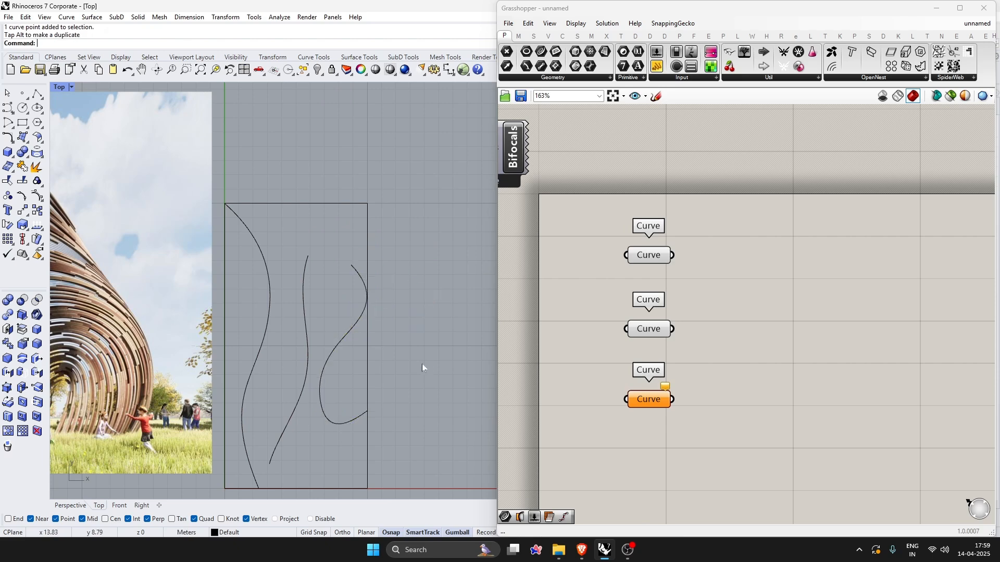
- Reference the mirrored right curve in the bottom Curve parameter
right_click(647, 401)
click(672, 456)
click(366, 297)
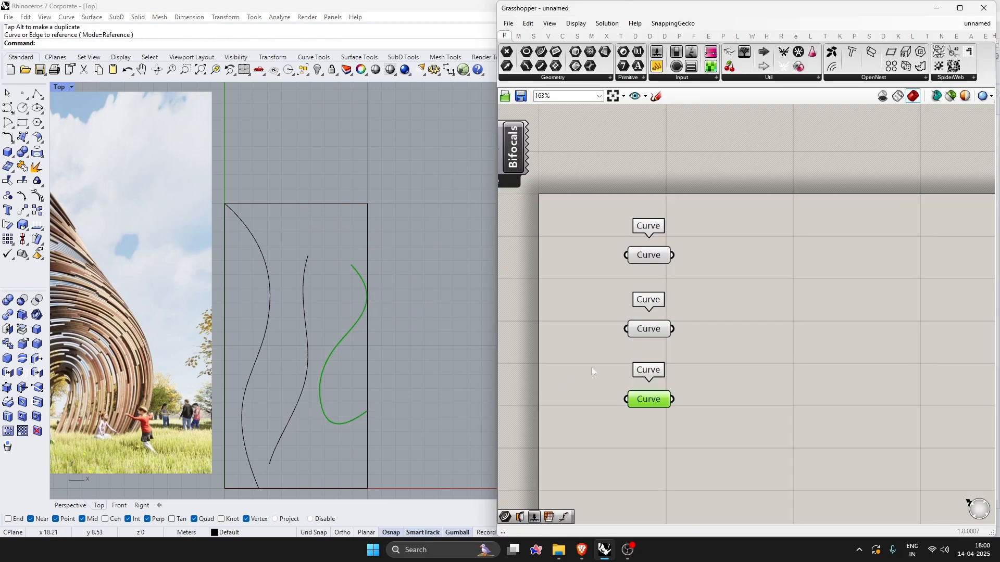
click(580, 386)
scroll(565, 403, down, 2)
scroll(685, 326, up, 2)
right_click(602, 428)
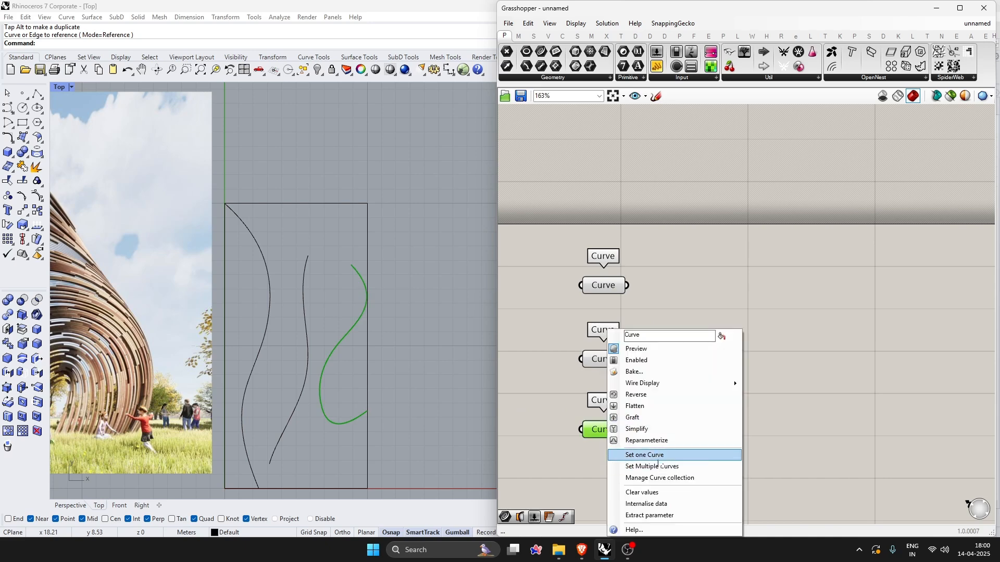
click(651, 454)
click(342, 269)
- Space the middle and bottom Curve parameters further apart in the column
drag(672, 242, 602, 457)
click(674, 330)
drag(603, 362, 603, 374)
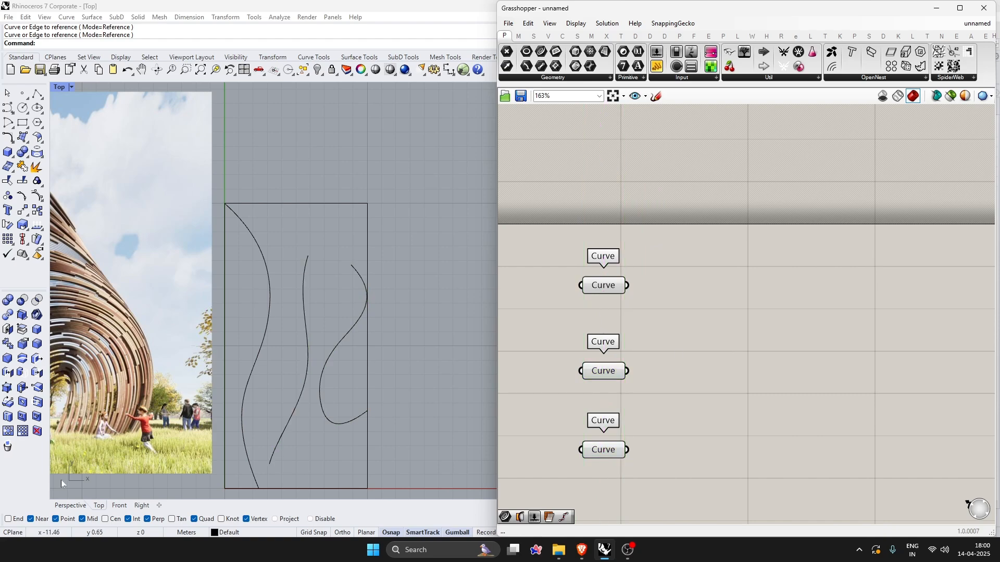
- Show the curves in an orbited perspective view and move the bottom Curve parameter further down the canvas
click(69, 505)
right_drag(337, 308, 386, 365)
click(603, 372)
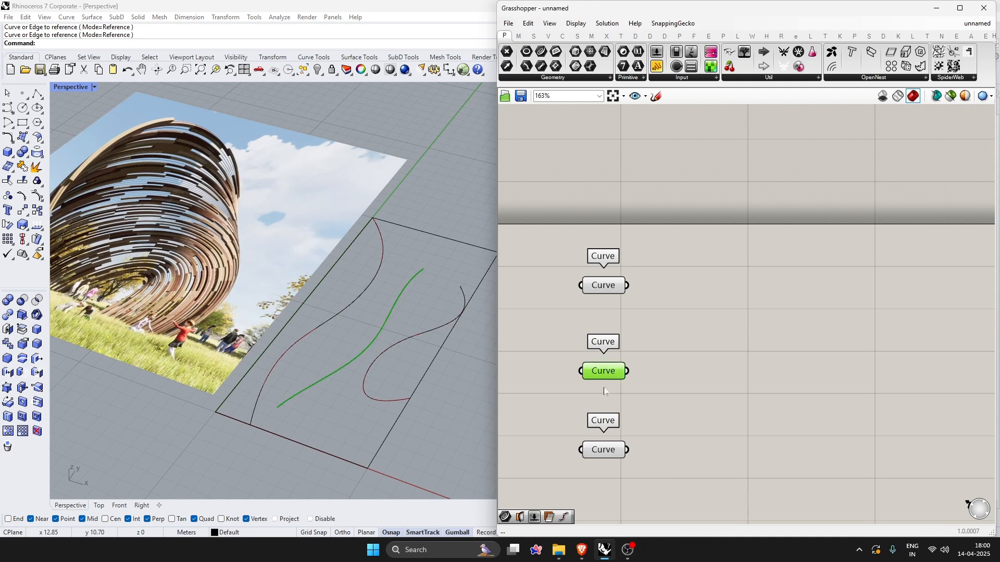
drag(603, 449, 603, 516)
- Add a Divide Curve component fed by the middle Curve parameter and align it in that parameter's row
double_click(677, 391)
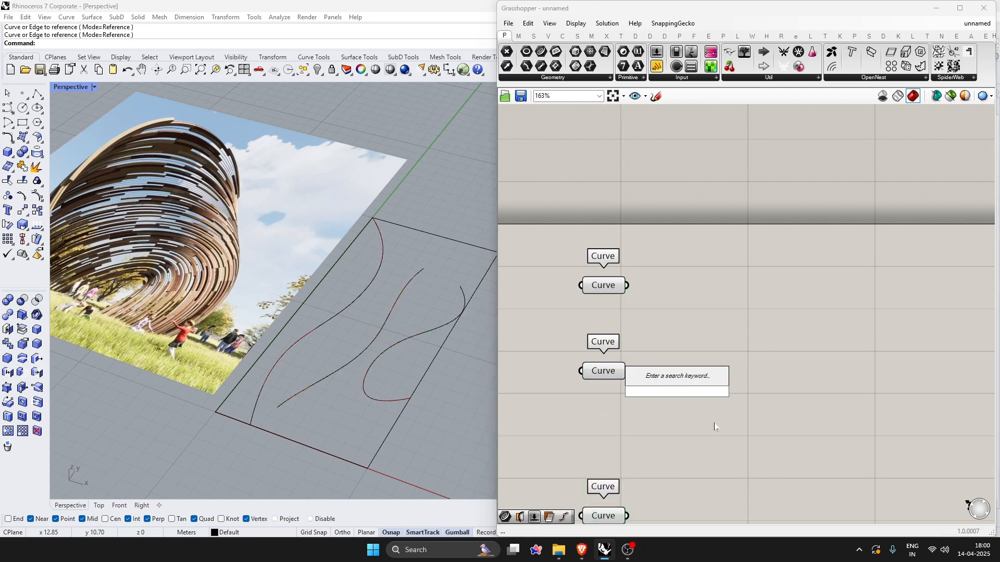
text(D)
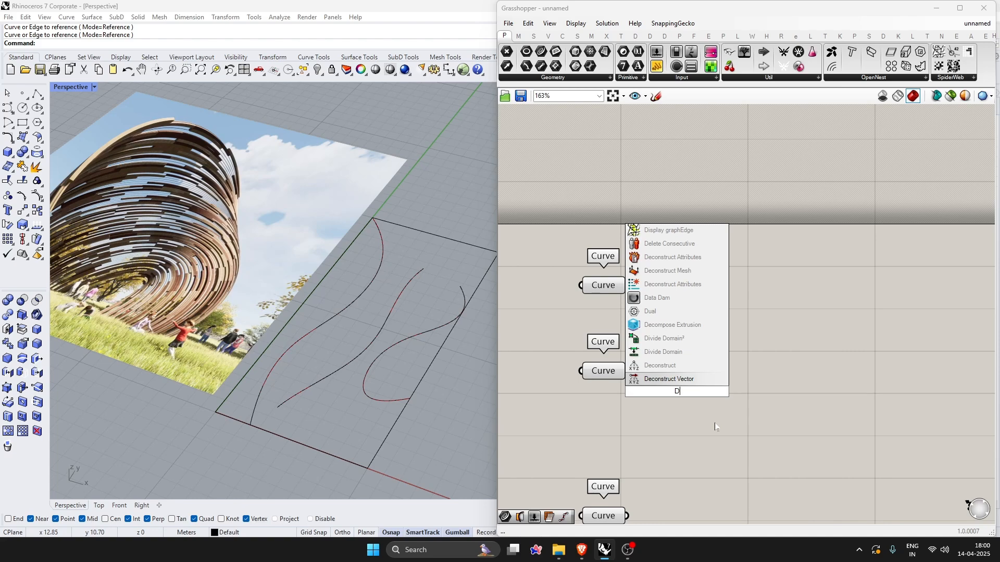
text(IVE)
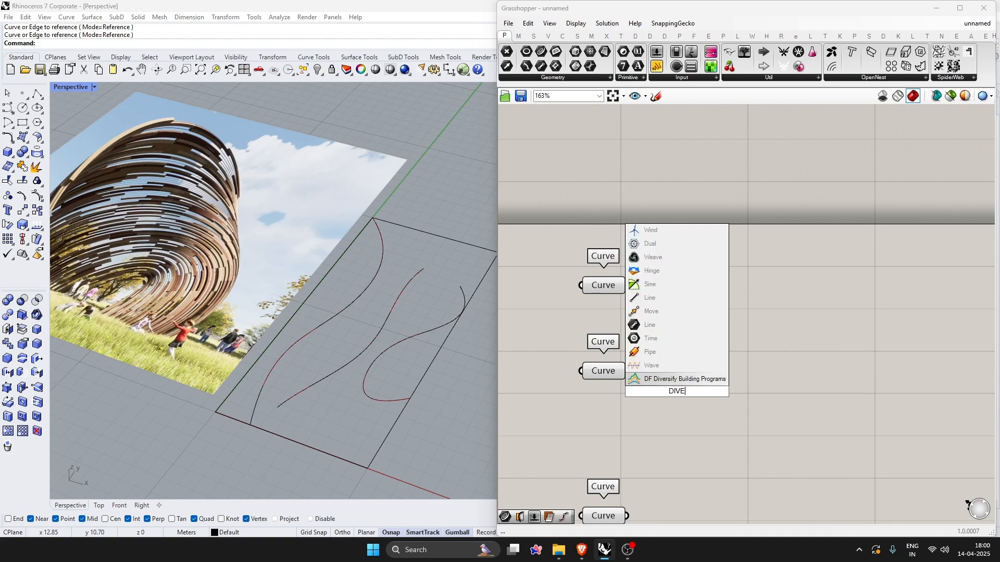
key(BackSpace)
text(I)
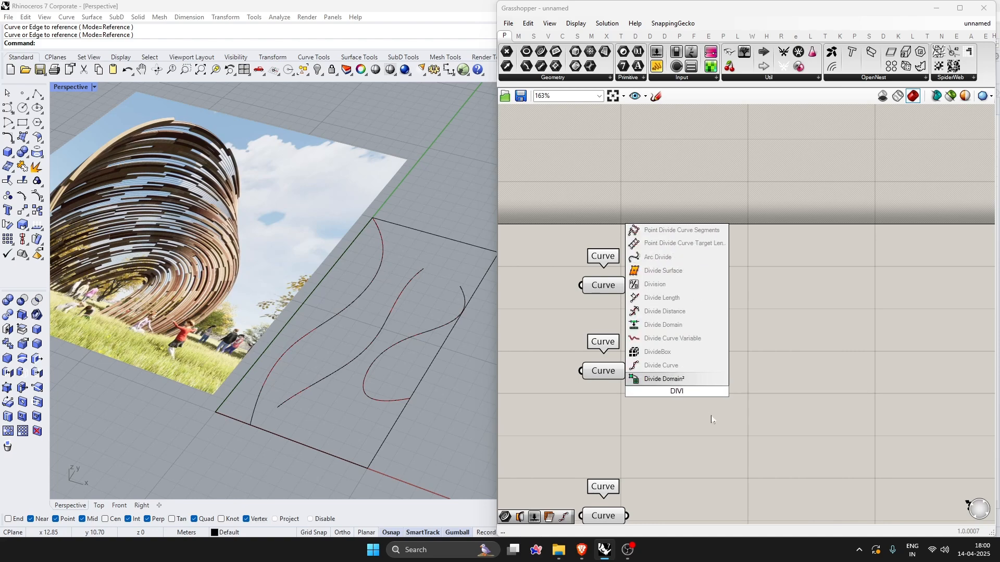
click(676, 370)
drag(676, 371, 817, 400)
click(665, 424)
mouse_move(755, 402)
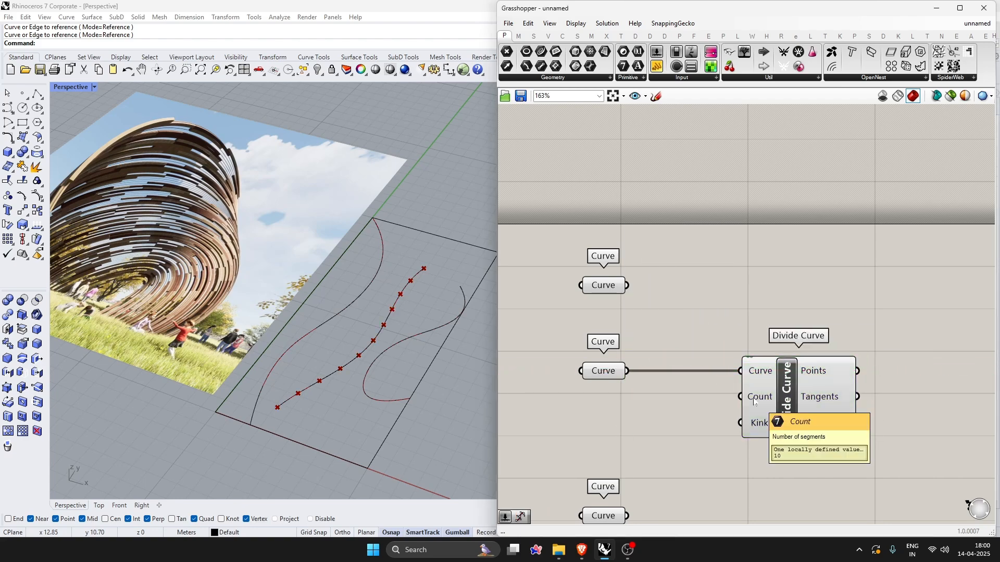
right_drag(932, 442, 769, 402)
scroll(770, 403, down, 3)
scroll(747, 390, up, 3)
drag(646, 371, 660, 370)
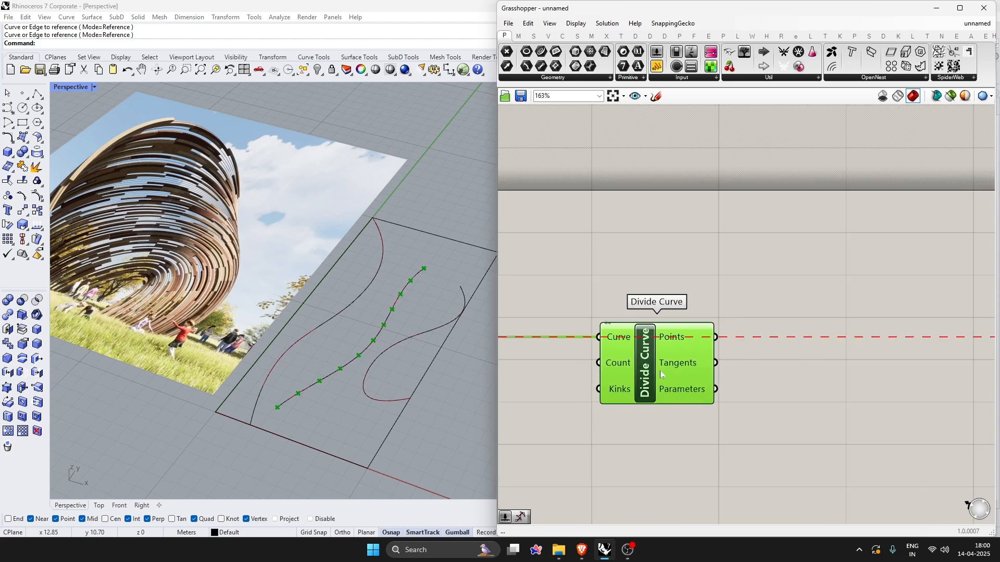
- Add a Move component beyond Divide Curve and feed the division Points into its Geometry input
click(859, 398)
double_click(859, 403)
text(MOVE)
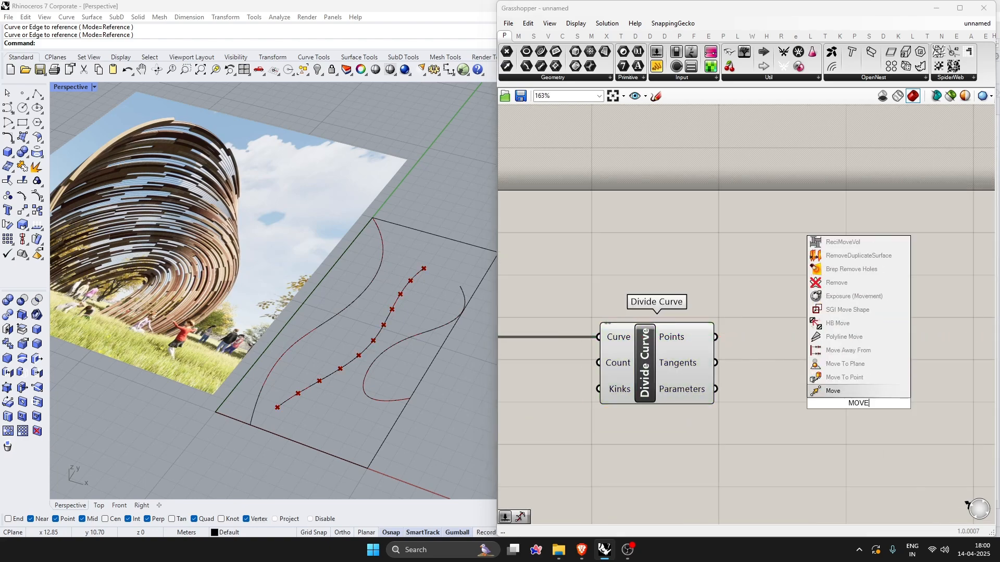
click(858, 392)
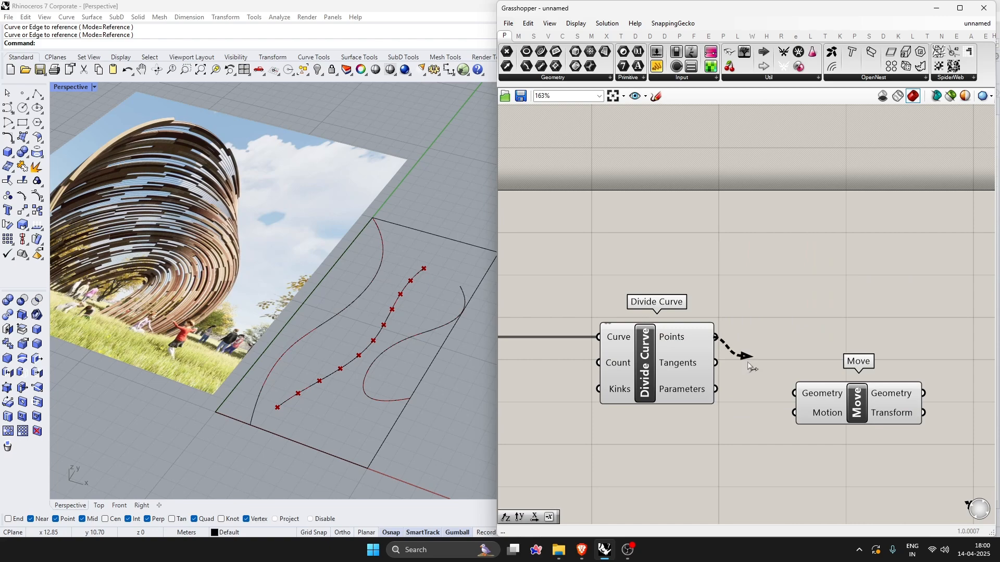
drag(748, 362, 794, 394)
drag(843, 405, 937, 349)
- Add a Unit Z vector driving the Move component's Motion input and space both components further from Divide Curve
double_click(846, 439)
text(Z)
click(846, 427)
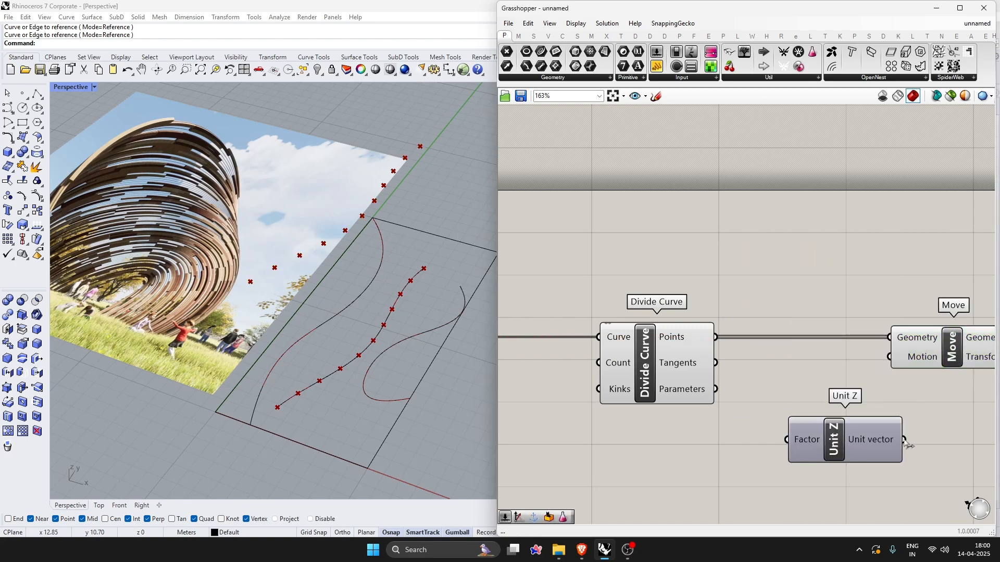
scroll(909, 374, down, 1)
right_drag(911, 376, 710, 355)
drag(743, 331, 885, 331)
drag(657, 408, 748, 405)
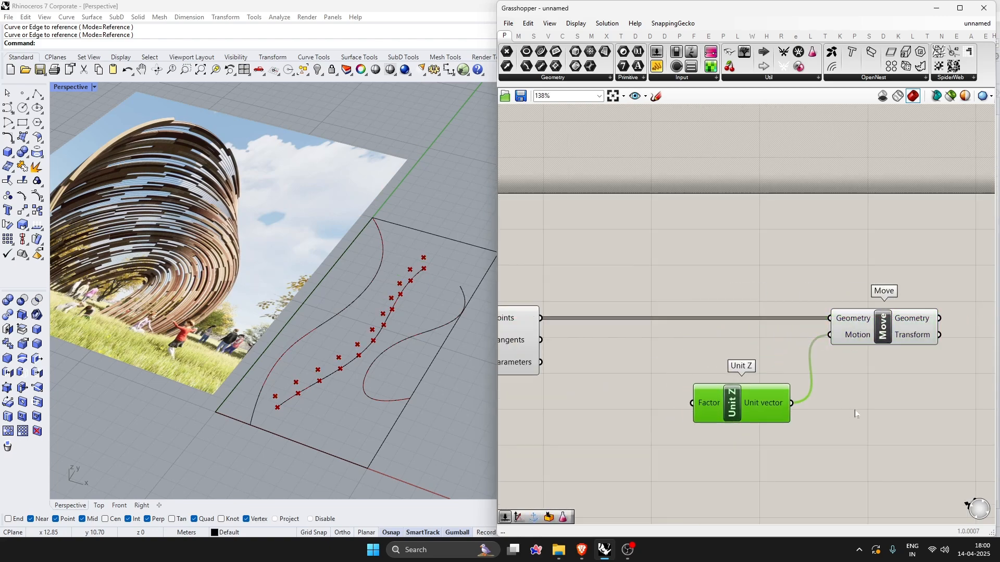
- Add a Graph Mapper component beneath the Divide Curve component
scroll(614, 452, down, 1)
right_drag(607, 453, 726, 435)
double_click(726, 432)
text(GRAPH)
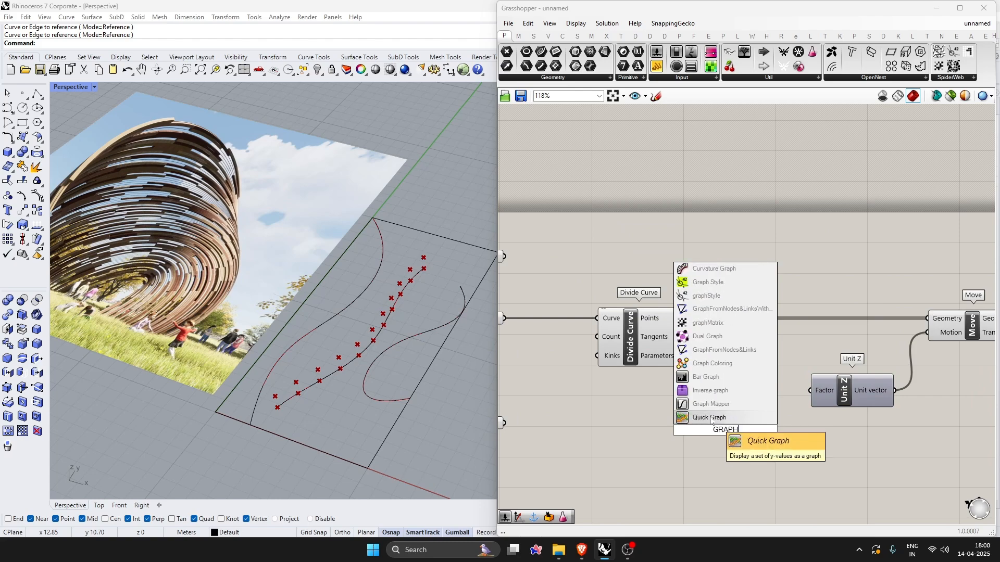
click(710, 410)
drag(741, 434, 645, 454)
- Set the Graph Mapper's graph type to Sine and shift it towards the Unit Z component
right_click(645, 454)
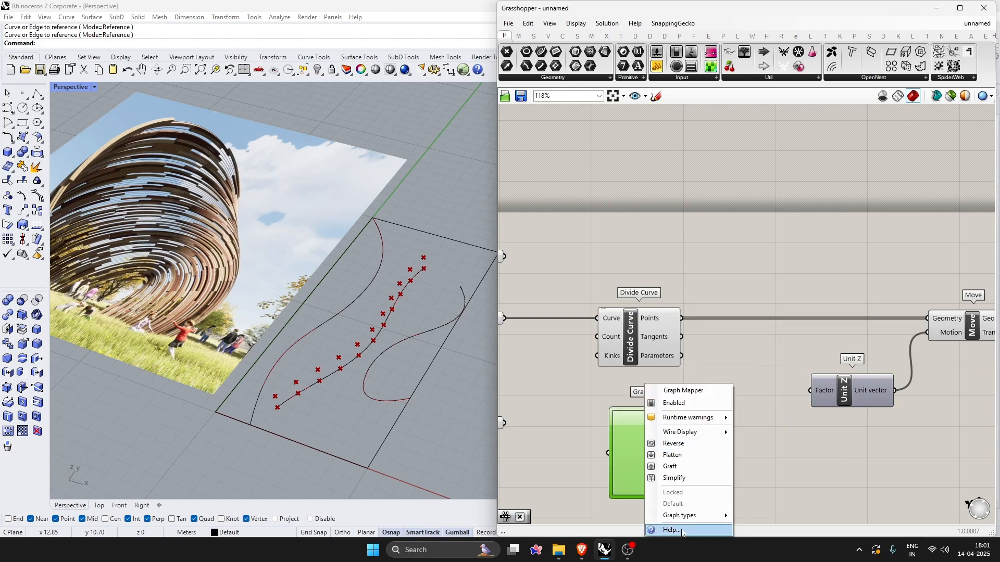
mouse_move(693, 515)
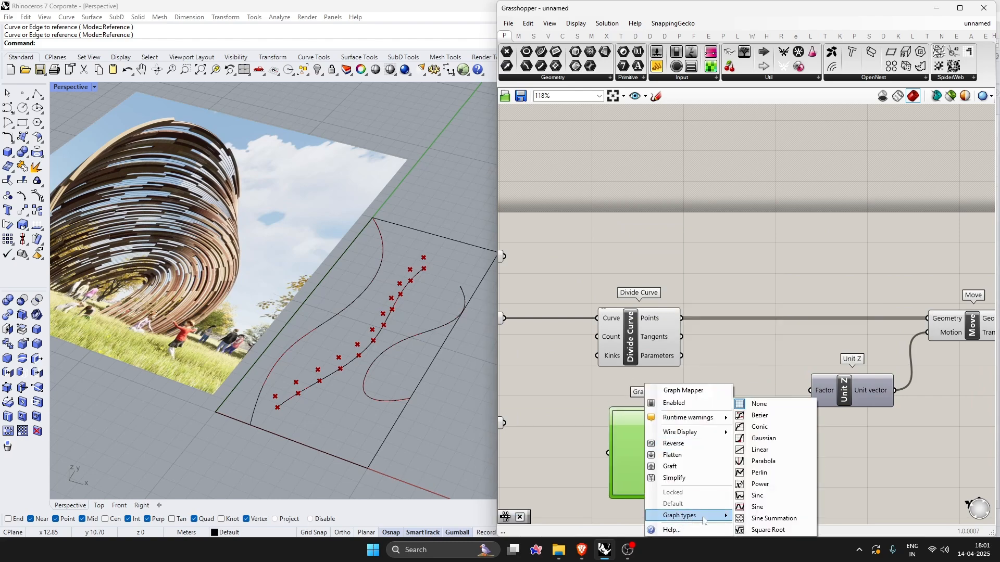
click(779, 510)
scroll(696, 349, down, 4)
scroll(682, 406, up, 6)
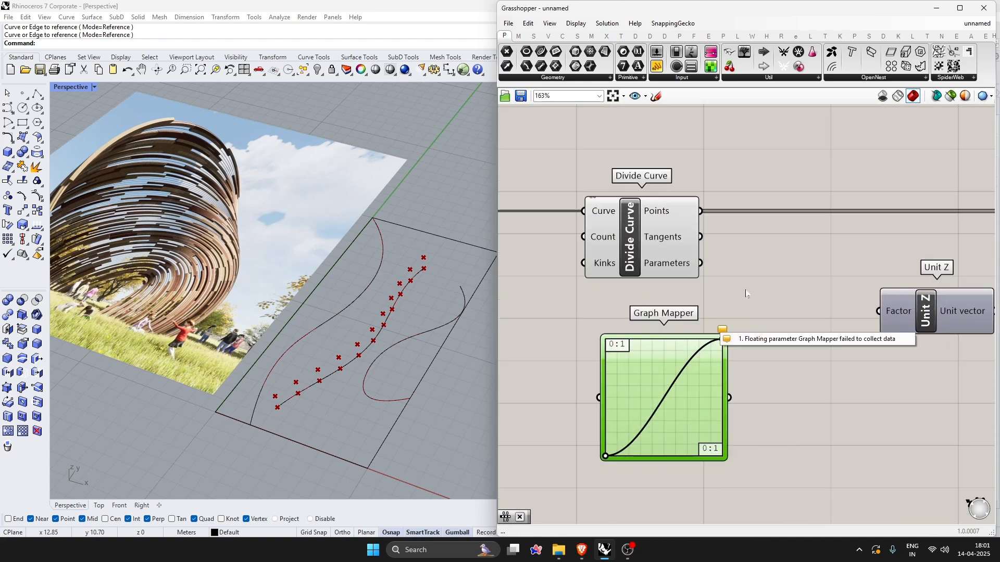
scroll(729, 431, down, 2)
drag(673, 410, 725, 455)
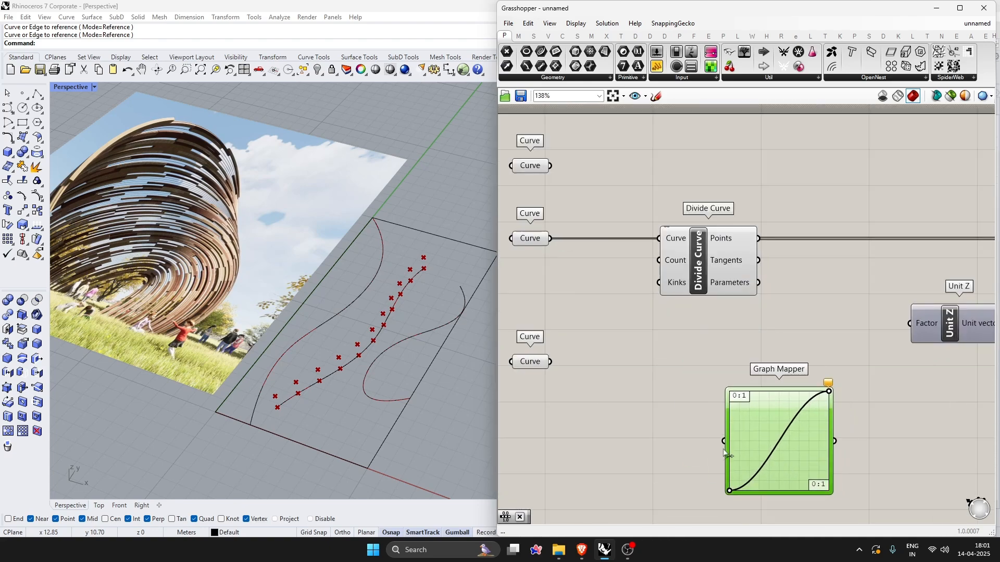
click(656, 423)
- Add a Range component ahead of the Graph Mapper, connect its output to the mapper, and align the two
scroll(665, 398, down, 2)
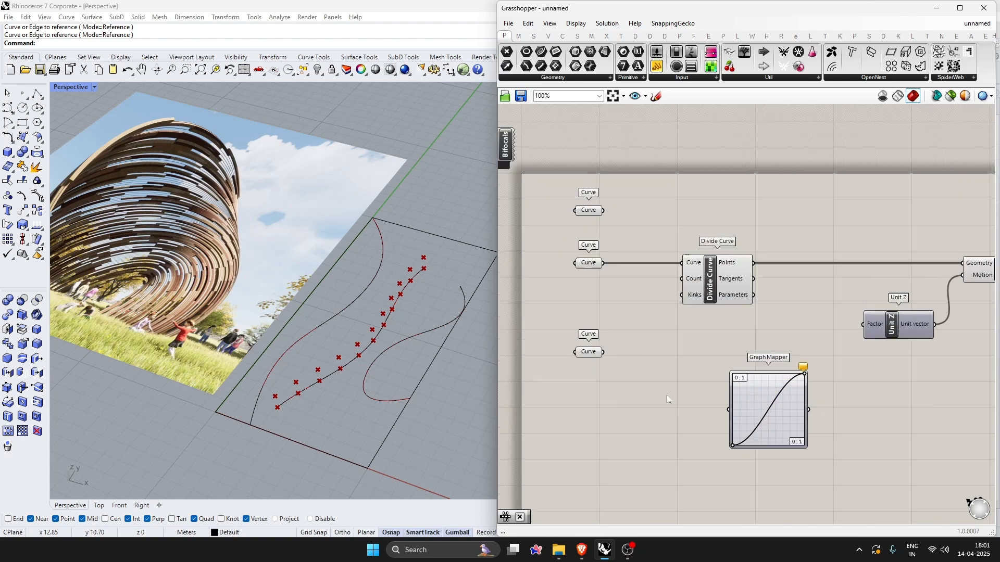
scroll(660, 394, up, 2)
double_click(647, 405)
text(RANGE)
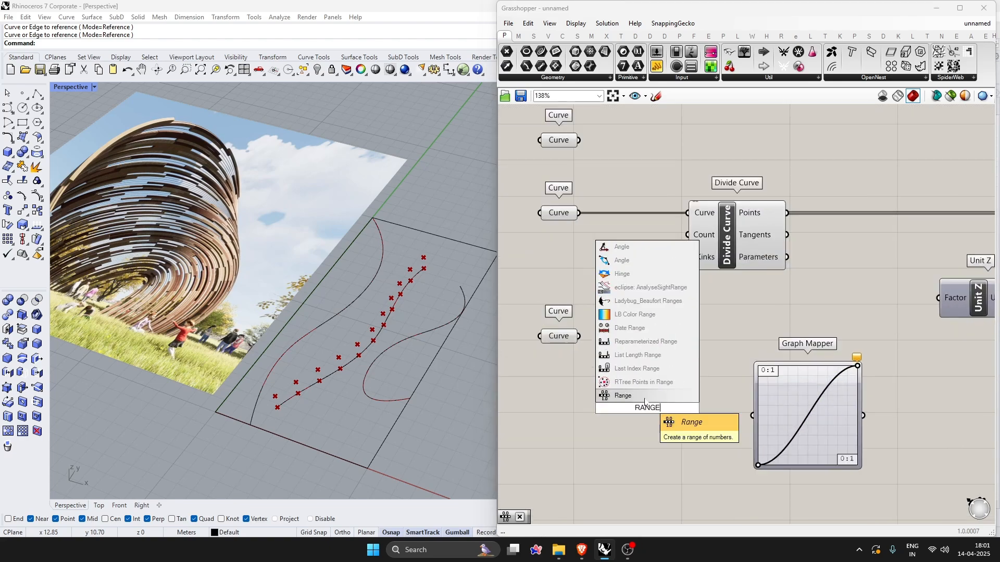
key(Return)
scroll(720, 418, up, 3)
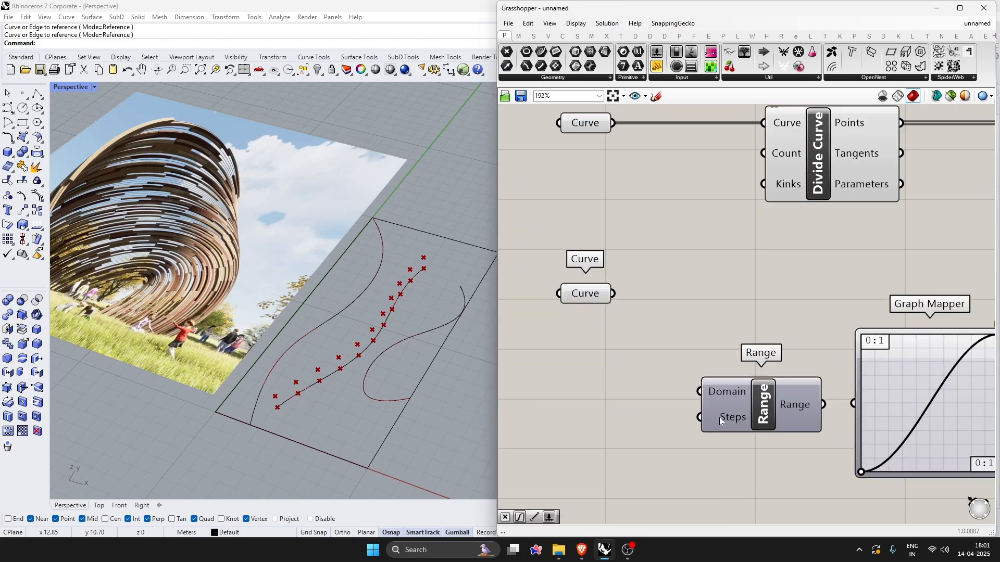
scroll(651, 411, down, 5)
scroll(742, 409, up, 5)
drag(710, 410, 742, 409)
click(650, 417)
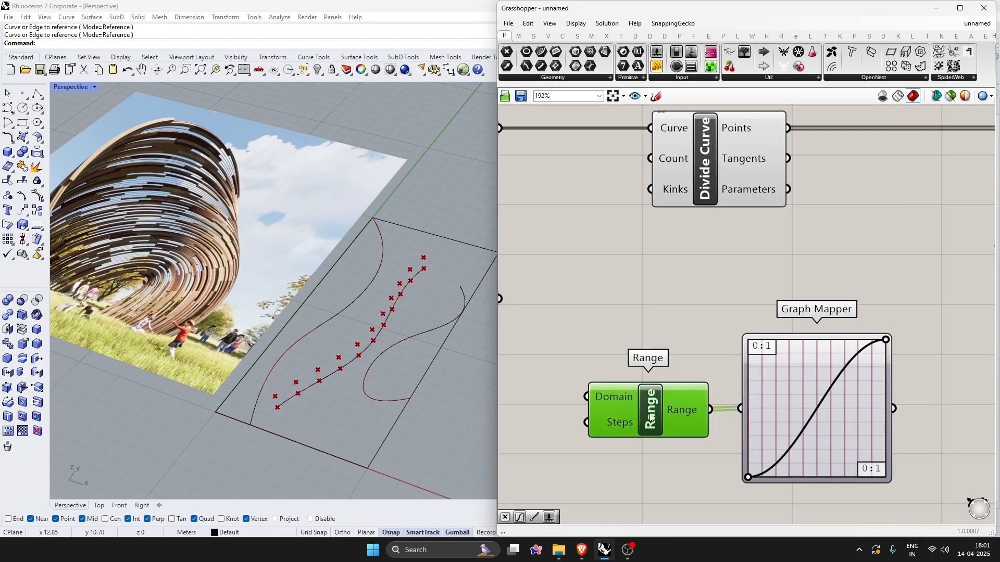
drag(652, 418, 654, 417)
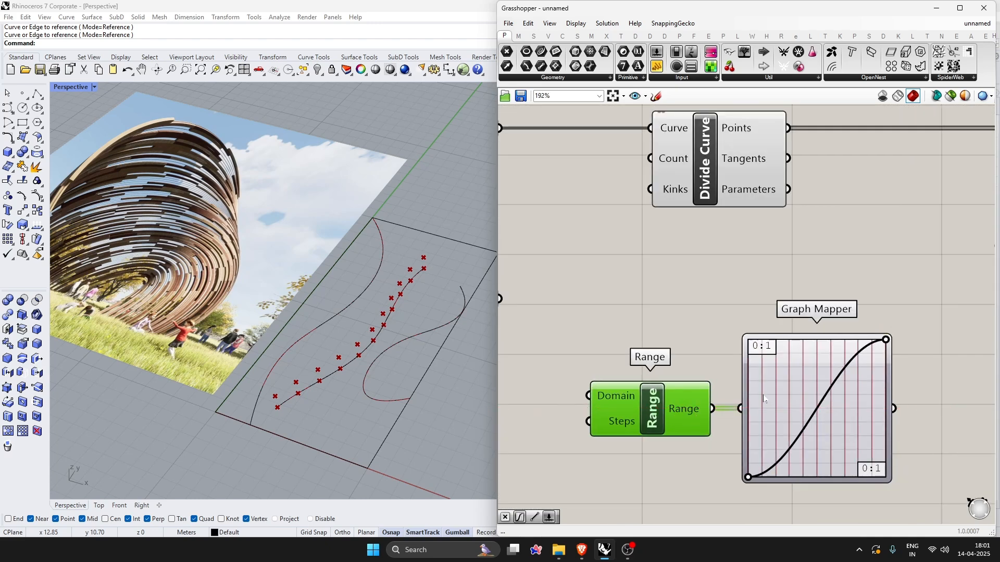
- Add a Remap Numbers component after the Graph Mapper and feed the mapper's output into its Value input
scroll(608, 350, down, 2)
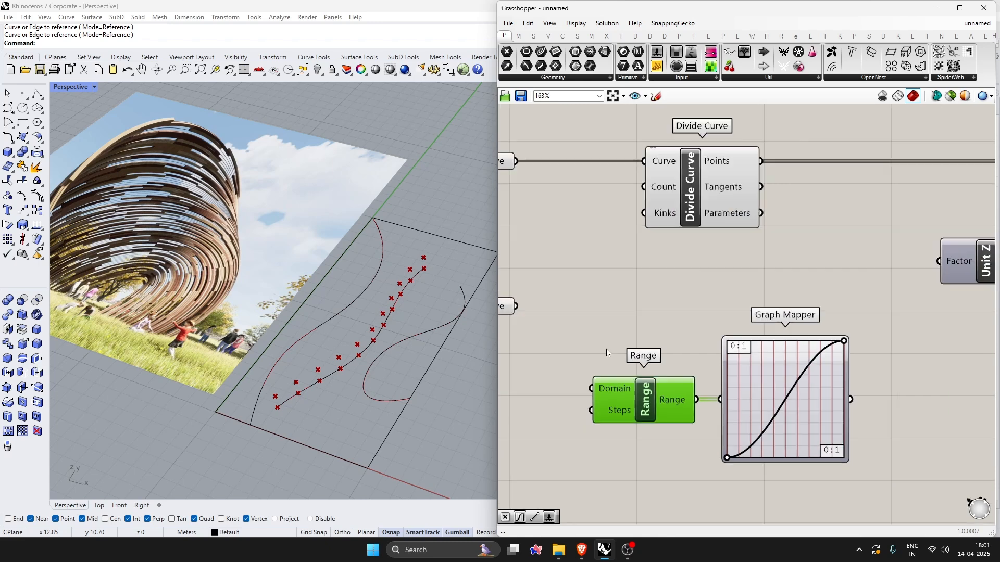
scroll(803, 372, up, 5)
scroll(690, 339, down, 2)
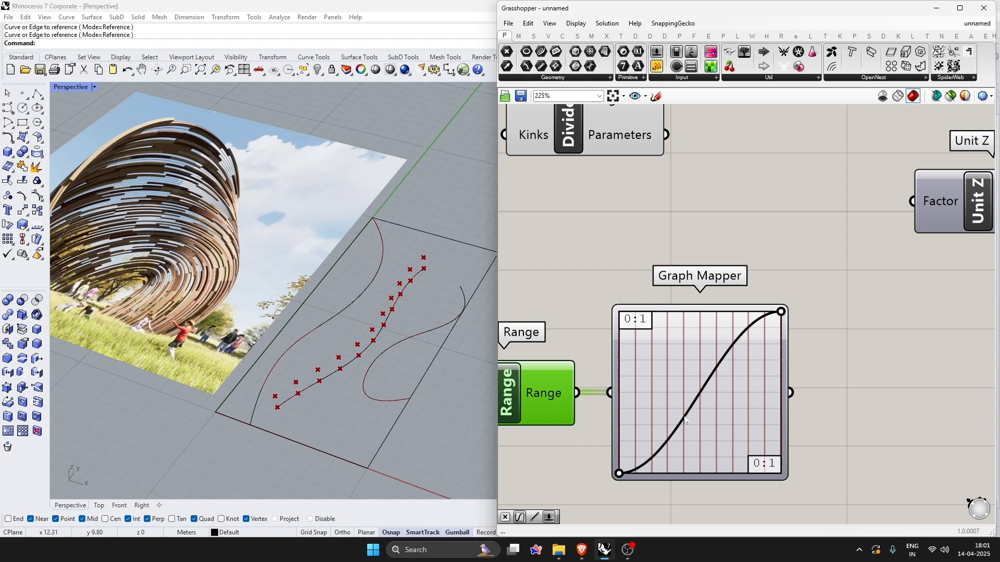
scroll(685, 424, down, 3)
scroll(689, 401, up, 3)
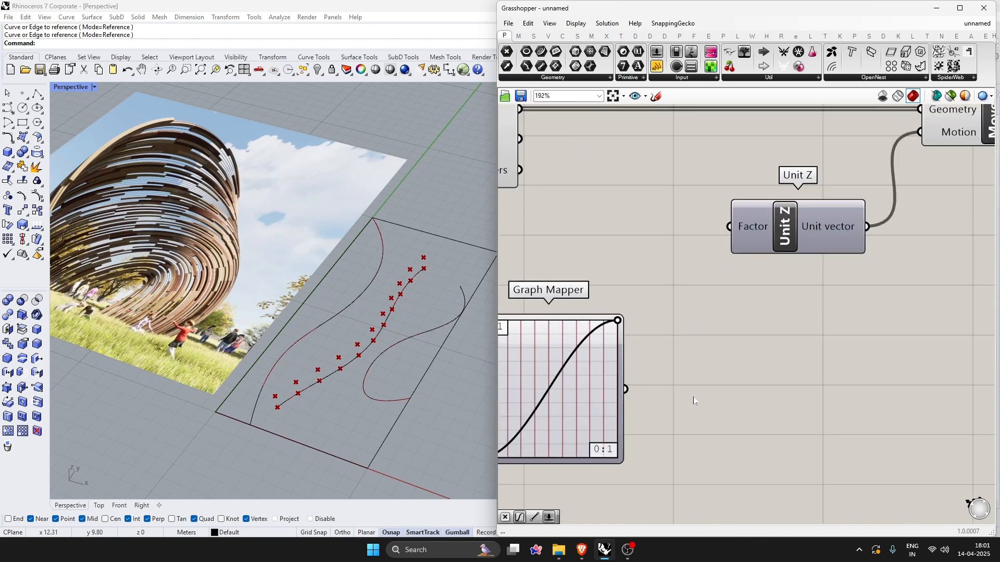
double_click(688, 397)
text(REMAP)
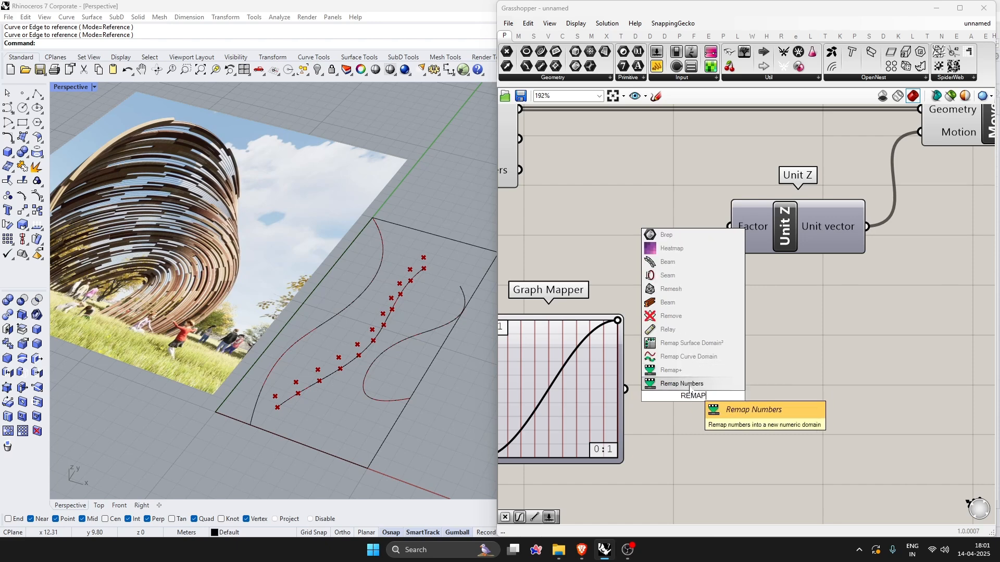
click(689, 386)
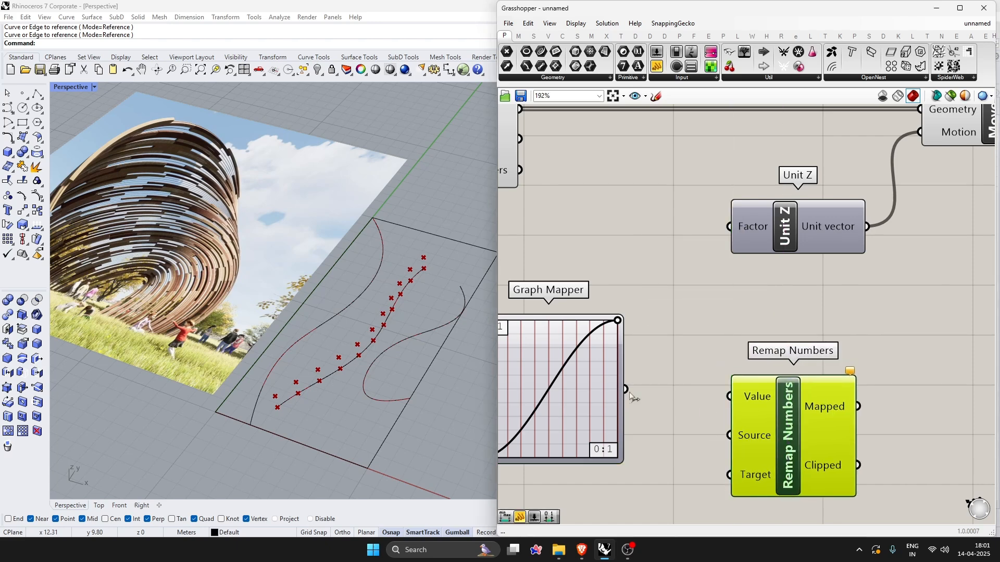
drag(725, 386, 729, 393)
drag(781, 439, 772, 432)
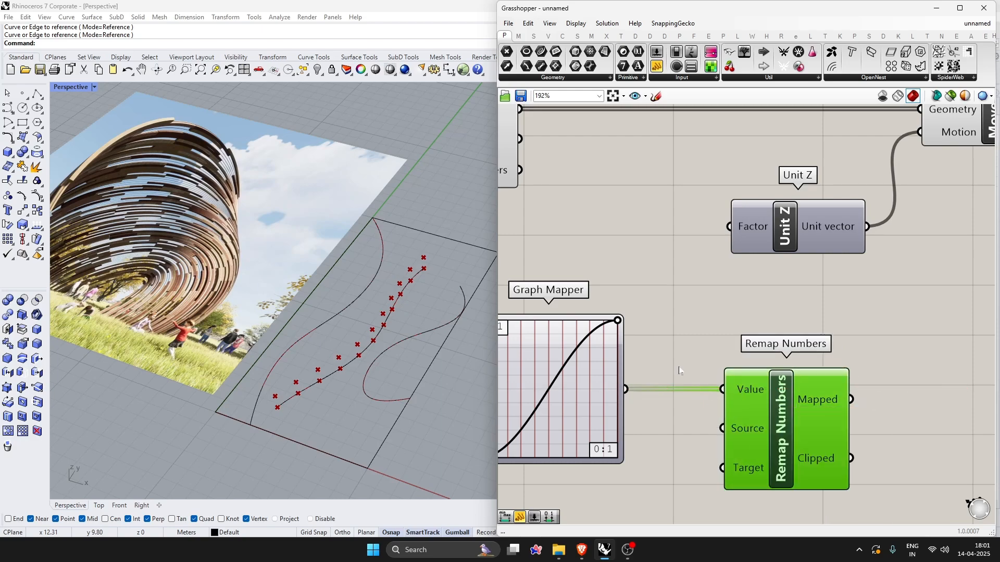
- Move the Remap Numbers component slightly lower than the Graph Mapper
scroll(746, 461, down, 1)
right_drag(745, 461, 714, 422)
drag(715, 426, 709, 424)
scroll(627, 414, down, 1)
right_drag(622, 412, 691, 411)
scroll(690, 411, up, 1)
right_drag(592, 325, 669, 339)
scroll(669, 339, up, 2)
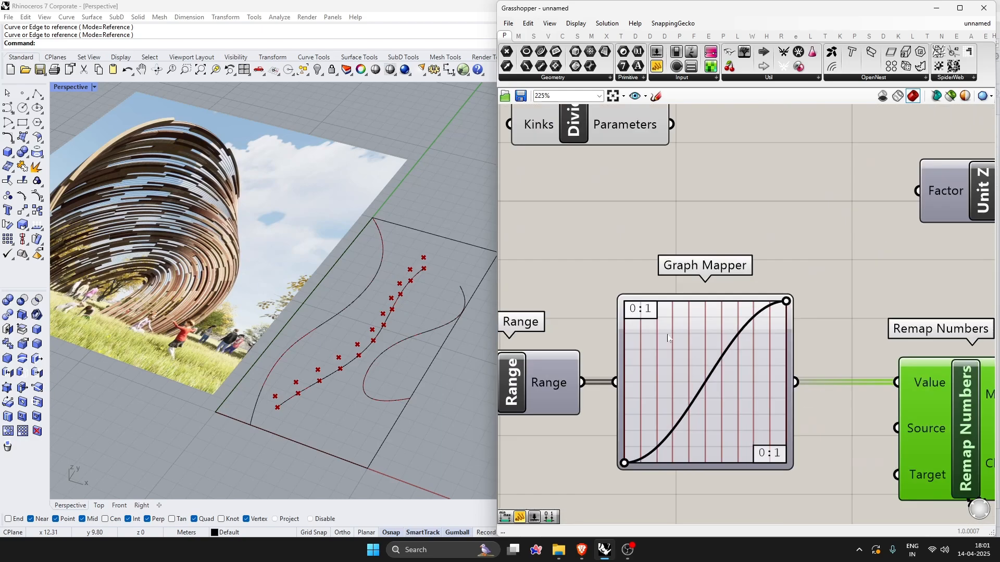
scroll(927, 435, down, 1)
right_drag(927, 436, 773, 390)
drag(788, 426, 788, 468)
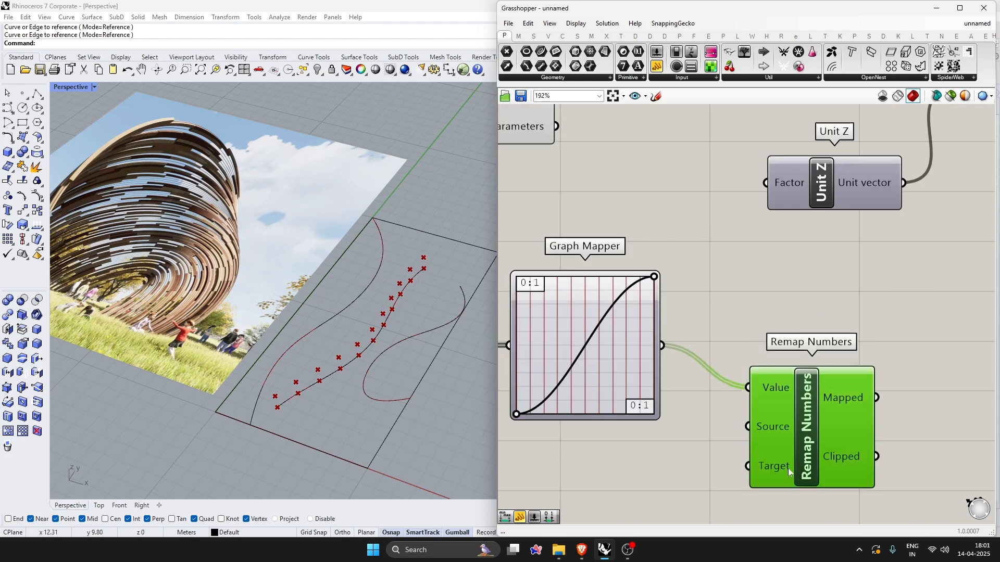
- Add a Construct Domain component below the Graph Mapper and connect its Domain output to the Remap Numbers Target input
scroll(646, 468, down, 2)
right_drag(646, 468, 701, 431)
scroll(688, 427, up, 1)
double_click(669, 440)
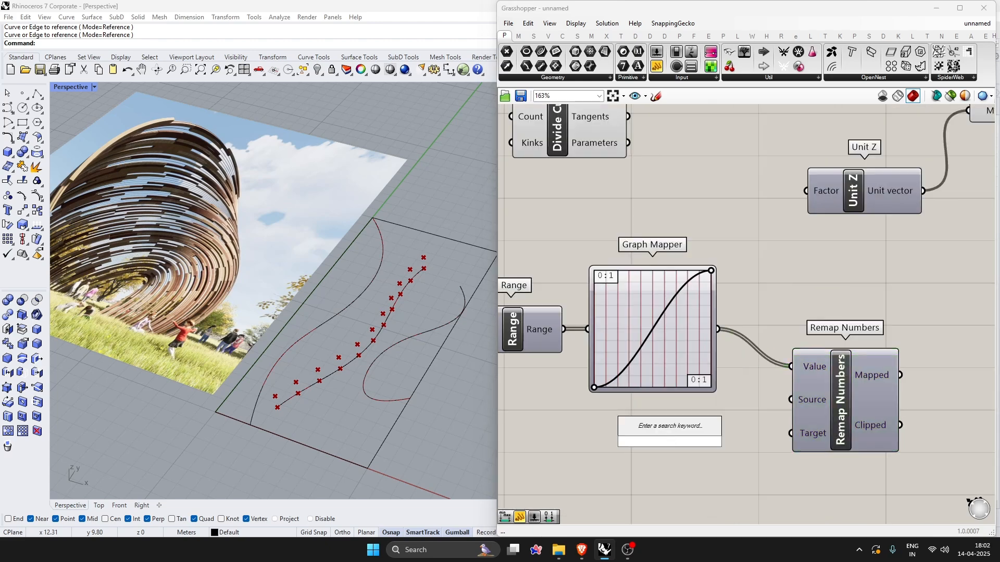
text(C)
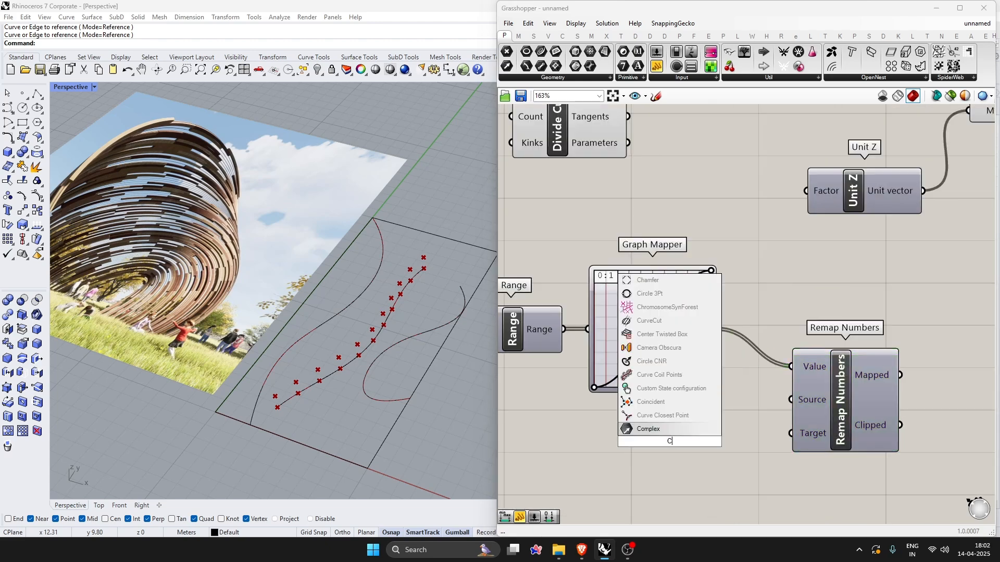
text(ONSTRUCT DOM)
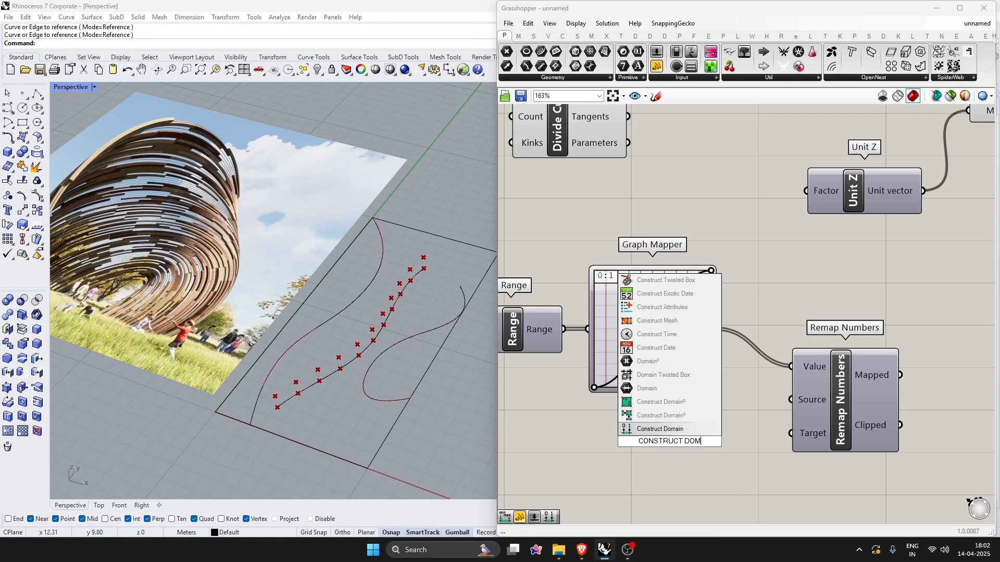
click(645, 431)
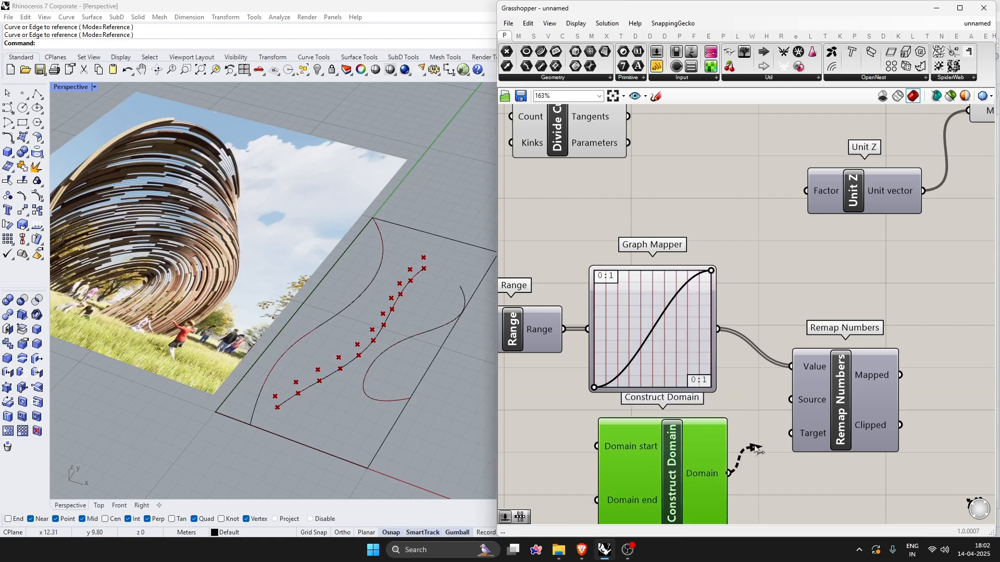
drag(757, 450, 791, 434)
scroll(727, 375, down, 3)
scroll(682, 433, up, 2)
drag(681, 433, 681, 461)
scroll(713, 359, down, 2)
scroll(589, 421, up, 3)
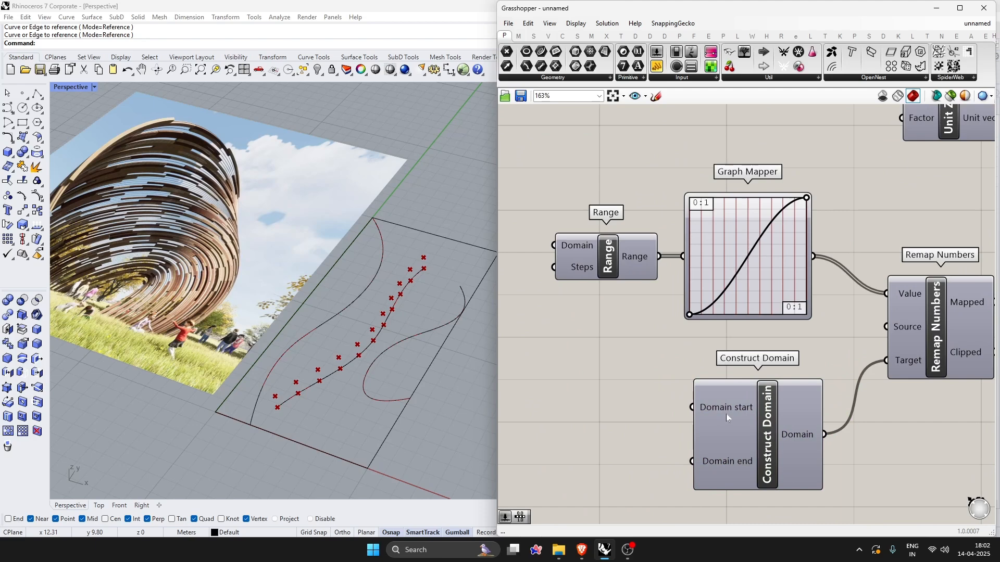
scroll(727, 413, down, 2)
scroll(581, 412, up, 1)
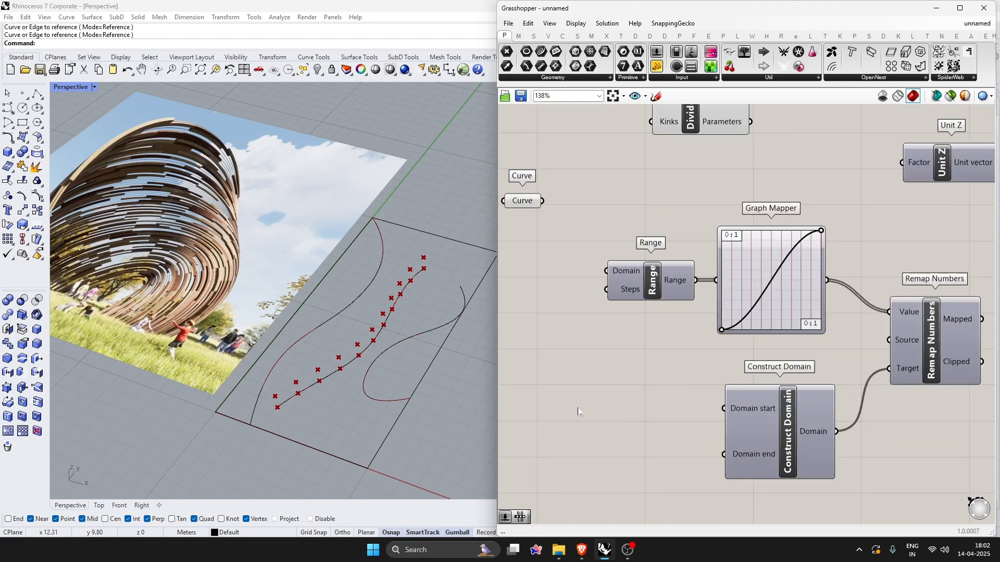
double_click(600, 404)
click(614, 427)
double_click(604, 400)
text(2)
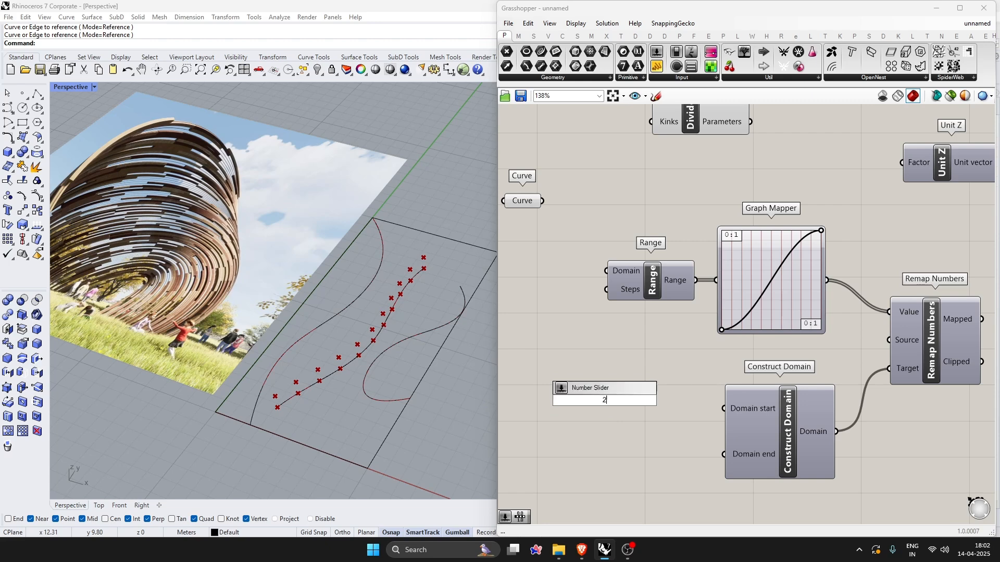
key(Return)
key(ctrl+z)
- Add a number slider of 2.5 and connect it to the Domain start input of Construct Domain
double_click(616, 421)
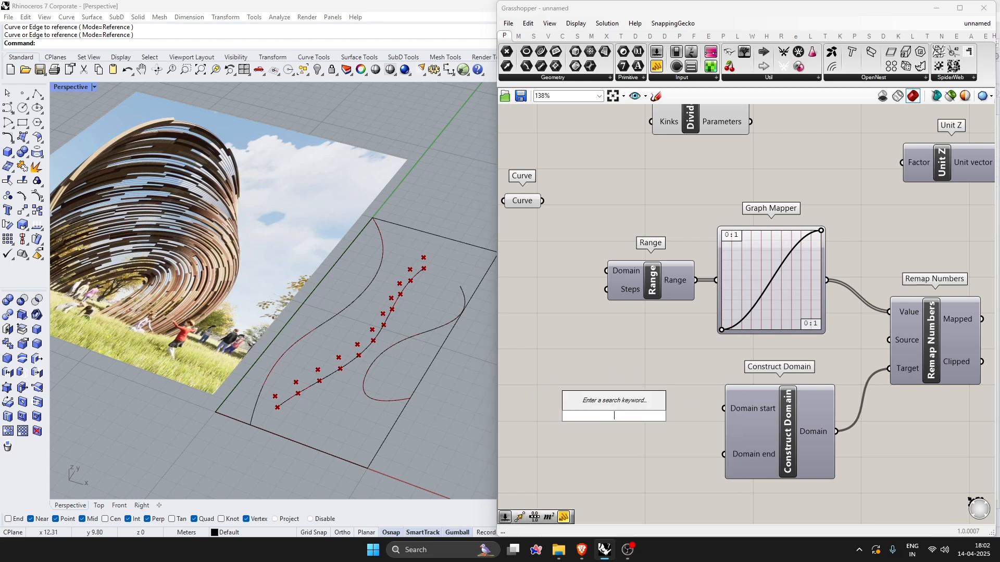
text(2.5)
key(Return)
drag(666, 419, 661, 411)
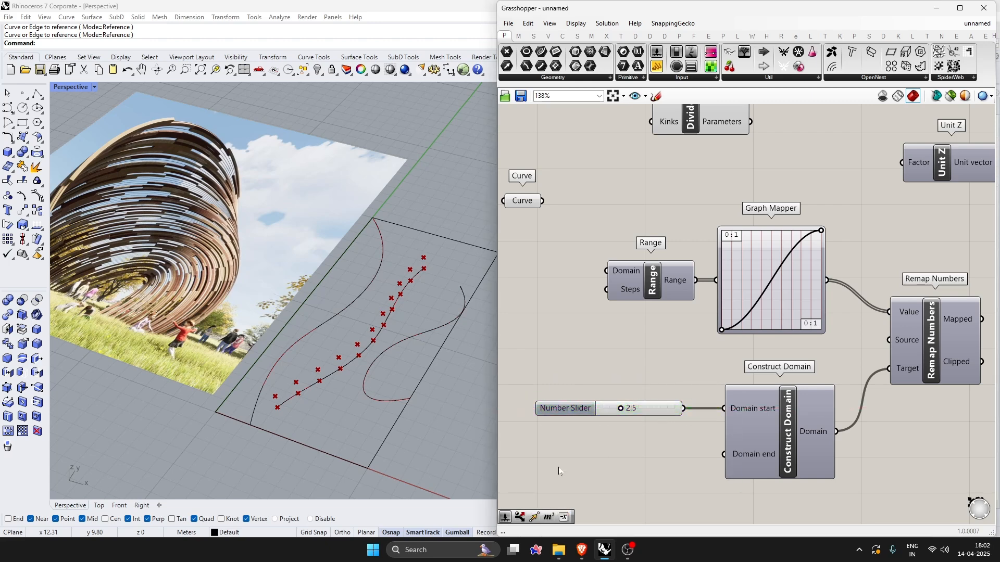
- Add a number slider of 5 for the Domain end input of Construct Domain and raise its value to 6
double_click(558, 467)
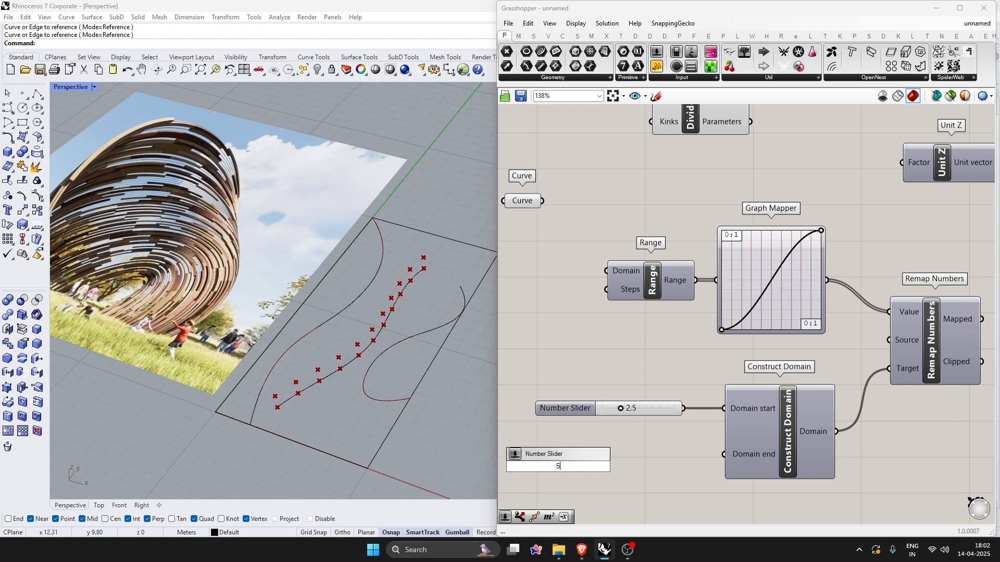
text(5)
key(Return)
drag(590, 467, 639, 456)
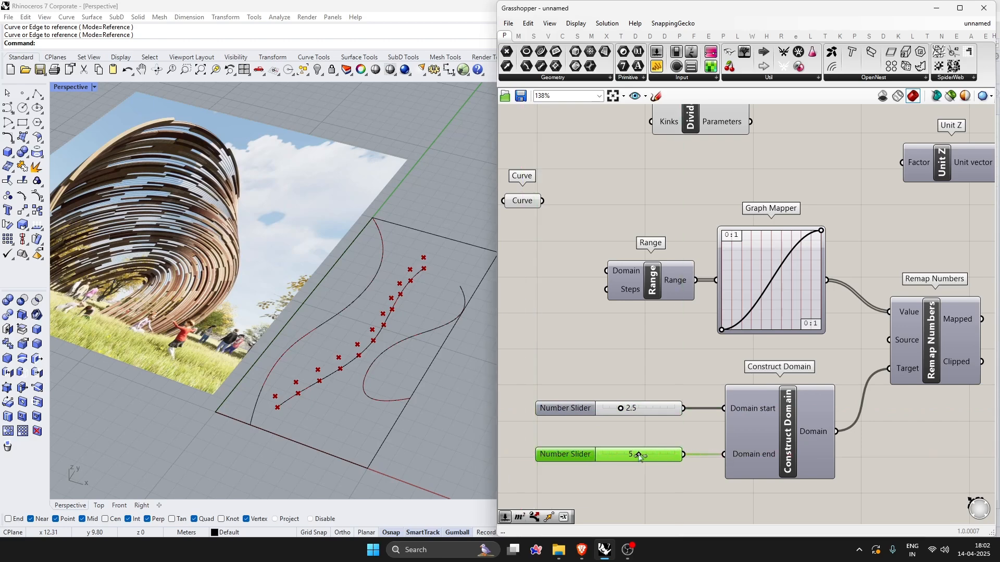
click(641, 471)
- Move Remap Numbers lower, add a Panel above it fed by the Graph Mapper output, and check the listed values
scroll(583, 431, down, 4)
scroll(821, 366, up, 5)
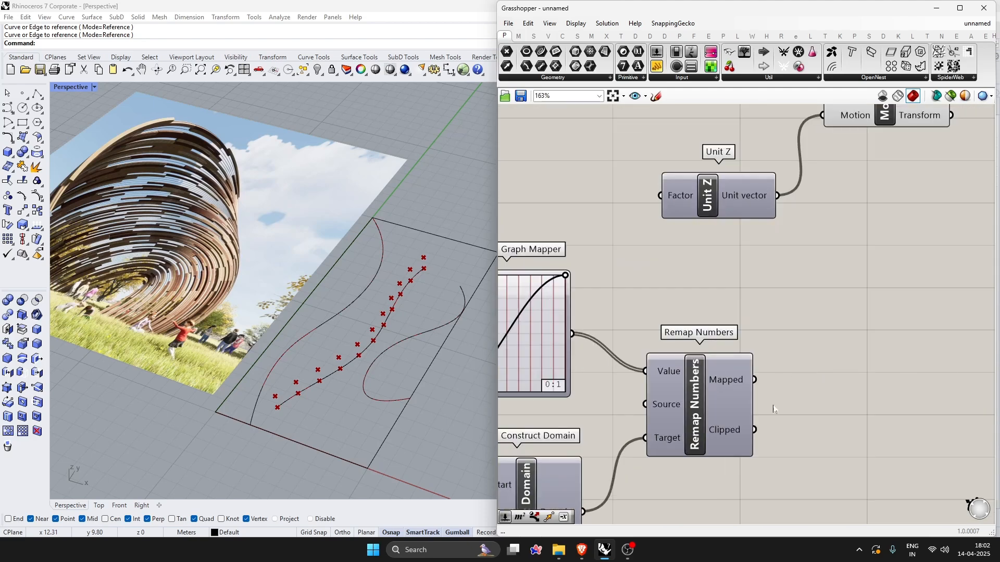
scroll(821, 365, down, 3)
right_drag(821, 366, 804, 394)
scroll(814, 414, up, 2)
drag(695, 415, 698, 463)
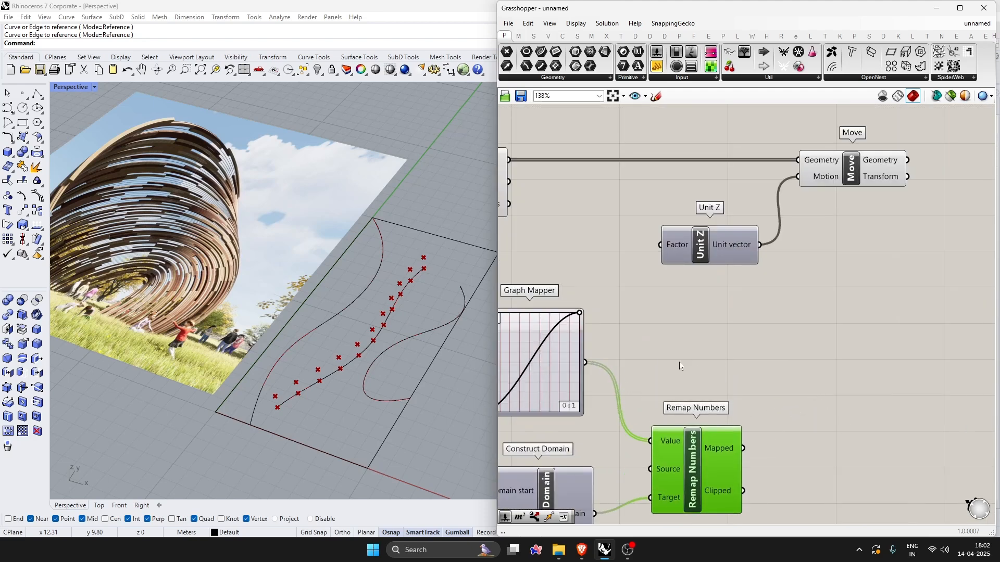
double_click(680, 362)
text(panel)
key(Return)
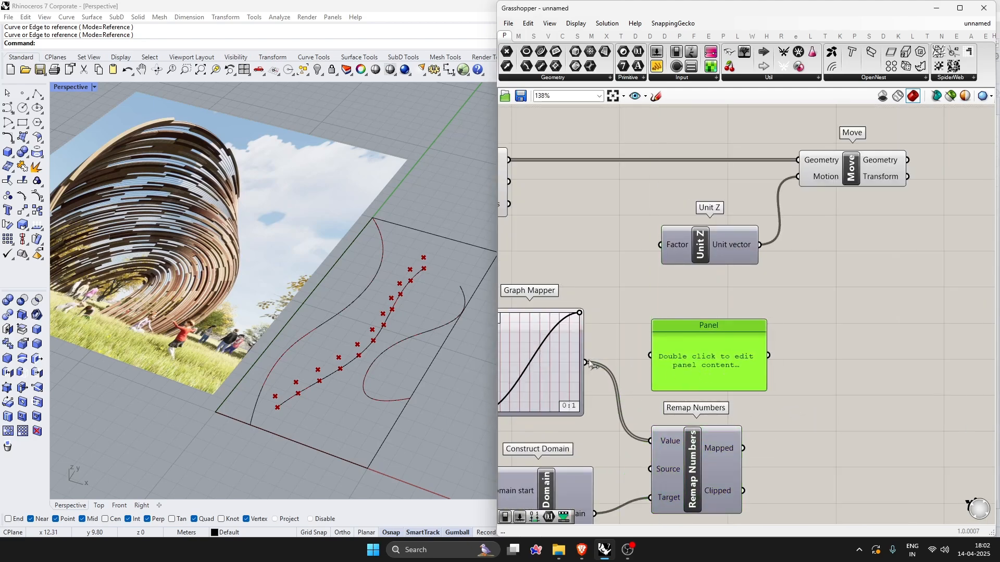
drag(585, 362, 650, 355)
drag(722, 386, 709, 411)
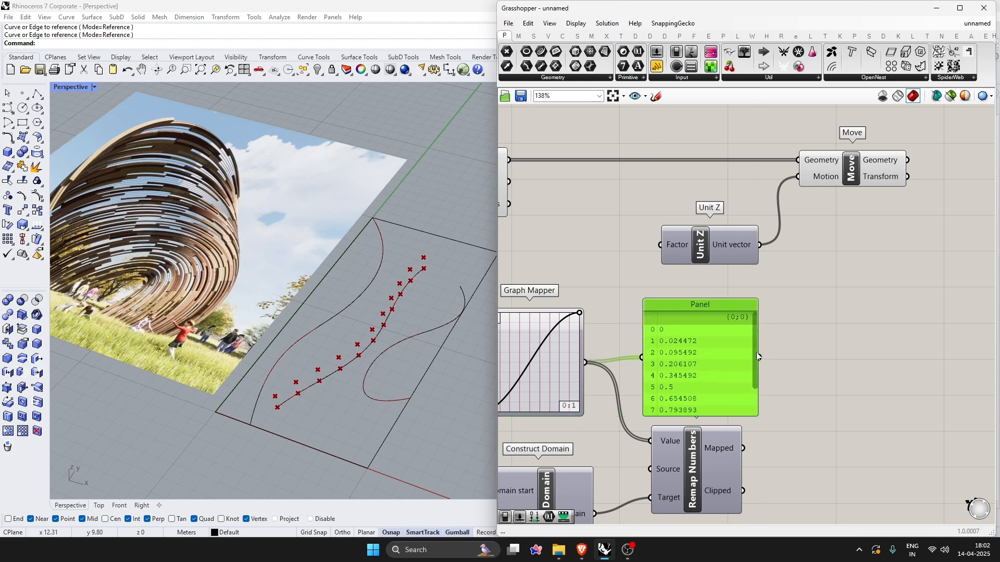
scroll(724, 360, down, 3)
scroll(678, 375, up, 4)
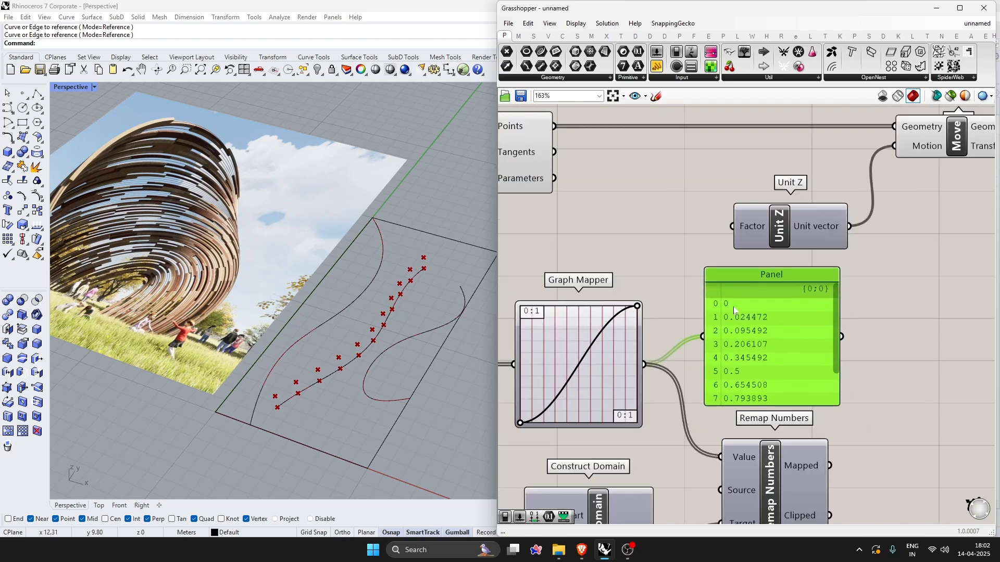
drag(835, 327, 725, 402)
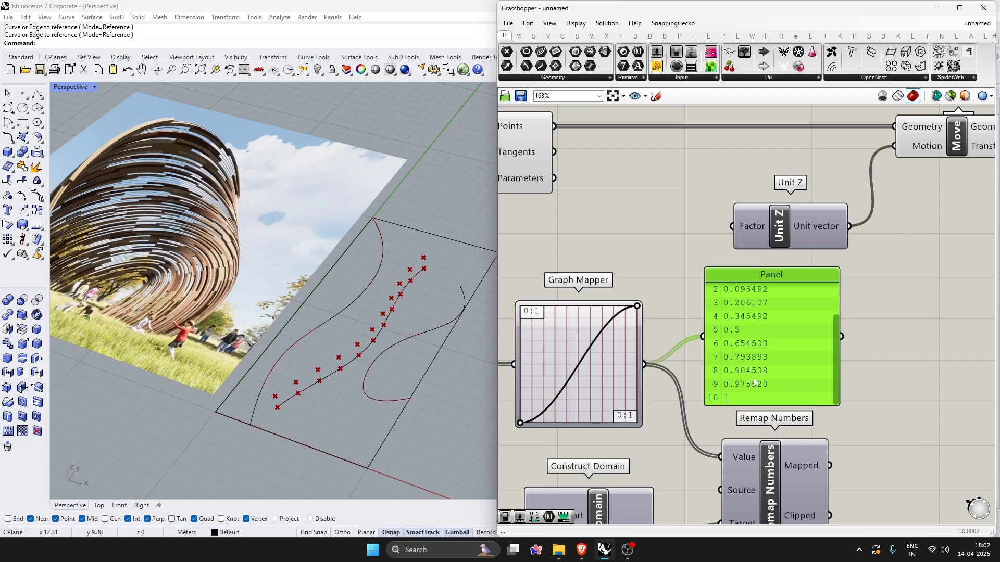
right_drag(796, 370, 760, 370)
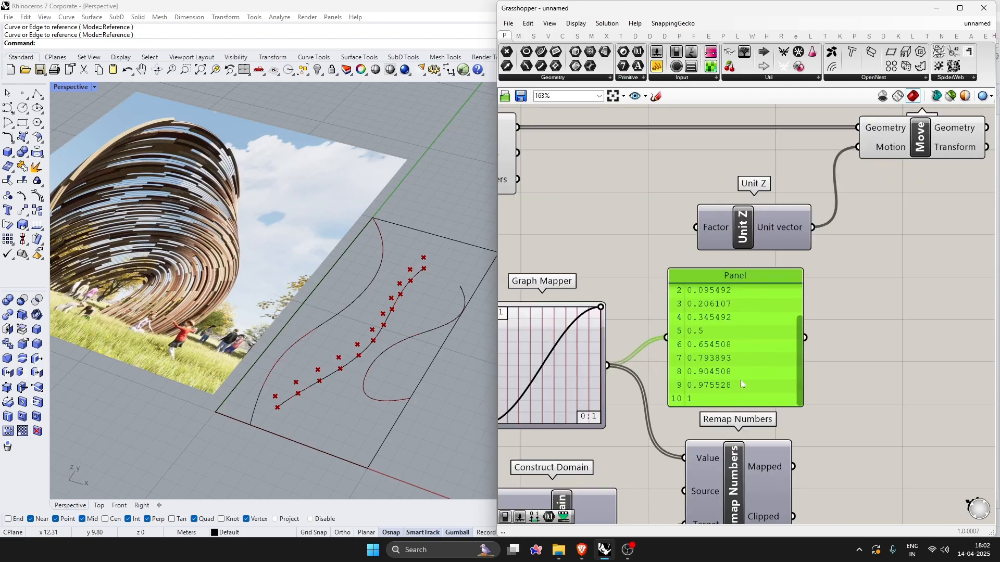
- Duplicate the Panel beside Remap Numbers, feed it the Mapped output, and check the remapped values
scroll(741, 385, down, 2)
alt+drag(669, 345, 802, 450)
scroll(812, 420, up, 1)
scroll(881, 419, up, 2)
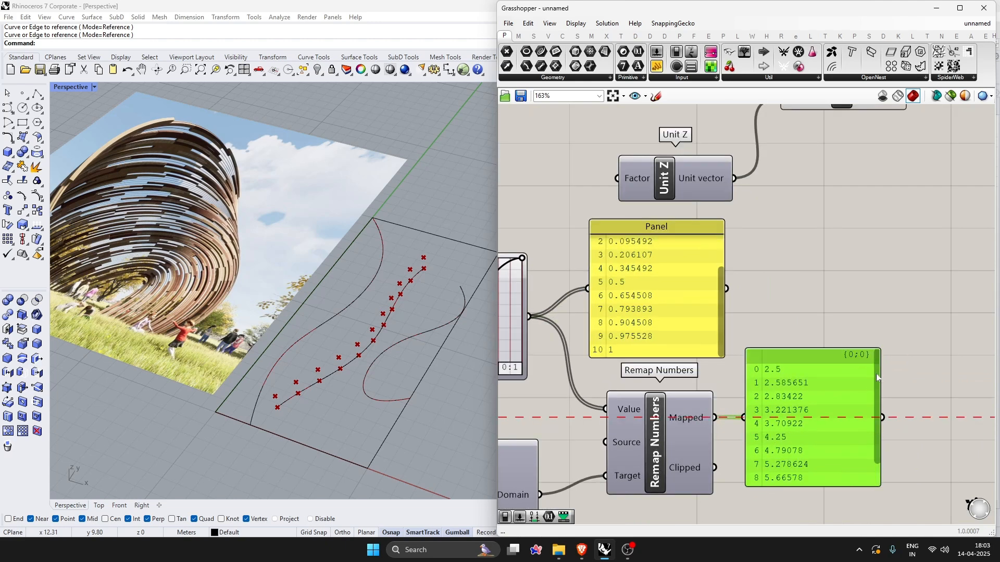
scroll(780, 484, down, 2)
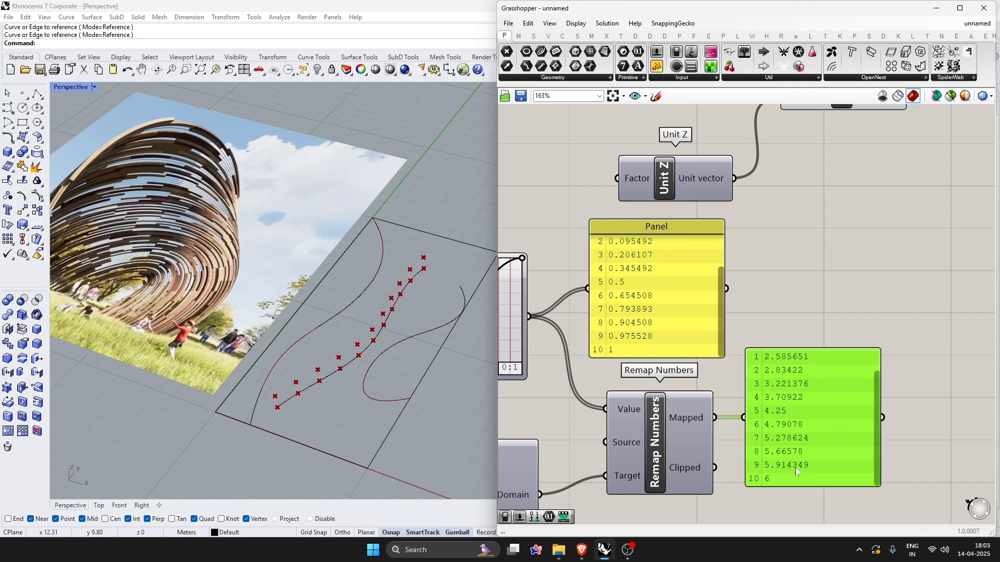
scroll(810, 500, down, 2)
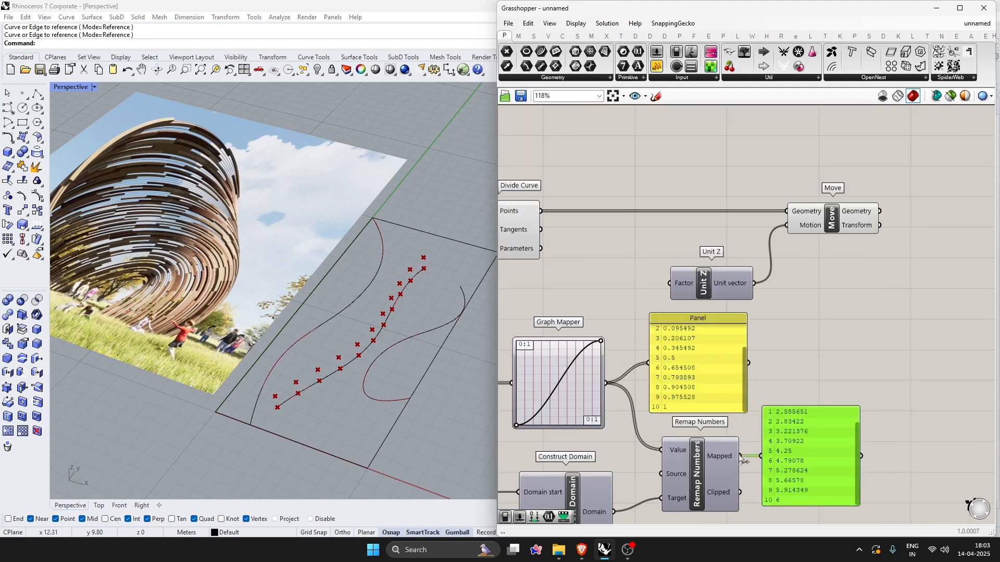
- Connect the Mapped output of Remap Numbers to the Unit Z Factor input and shift Unit Z slightly
drag(741, 458, 785, 340)
drag(662, 286, 661, 285)
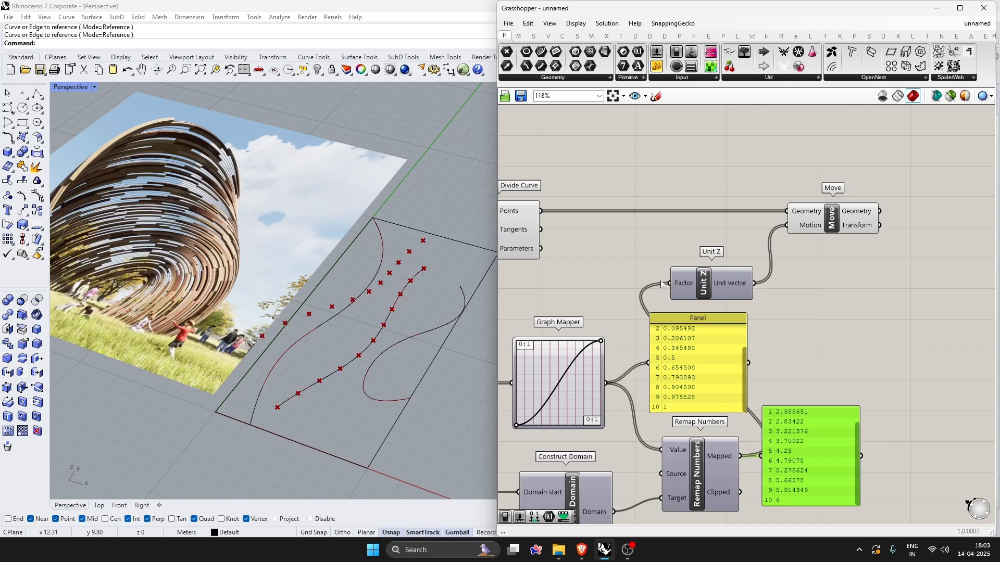
drag(726, 276, 721, 269)
- Reshape the Graph Mapper curve so the heights dip near the start and peak close to the end
right_drag(273, 323, 363, 350)
scroll(343, 353, up, 5)
scroll(503, 360, up, 3)
drag(671, 329, 651, 304)
drag(534, 465, 563, 461)
right_drag(408, 417, 382, 388)
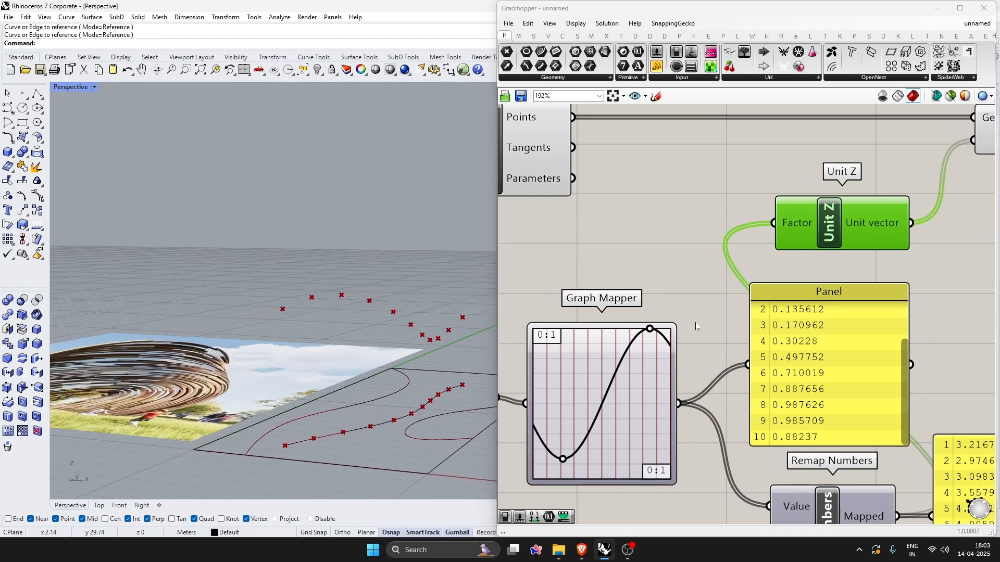
drag(650, 329, 656, 329)
right_drag(324, 331, 386, 430)
scroll(584, 354, down, 5)
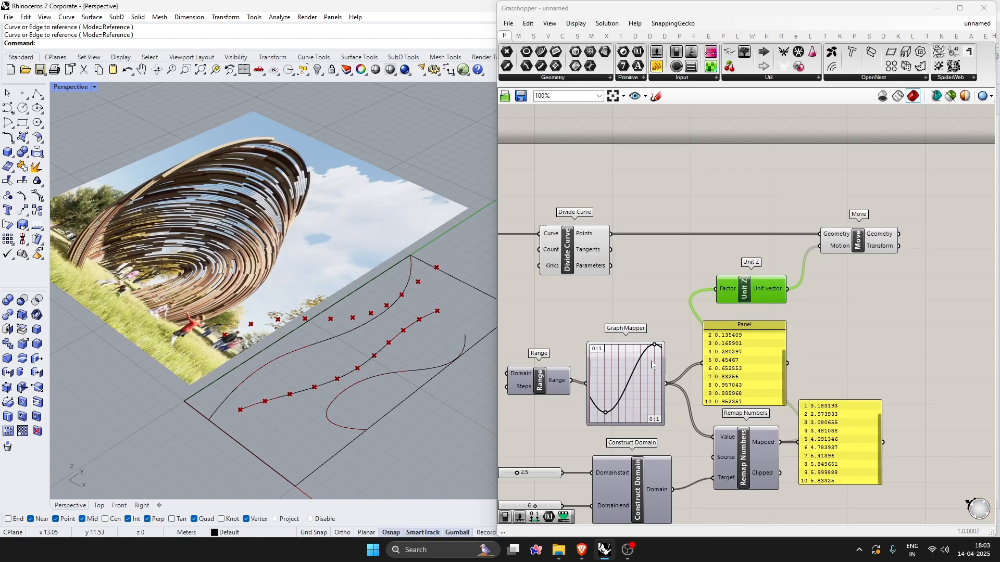
scroll(584, 354, up, 2)
scroll(583, 354, down, 2)
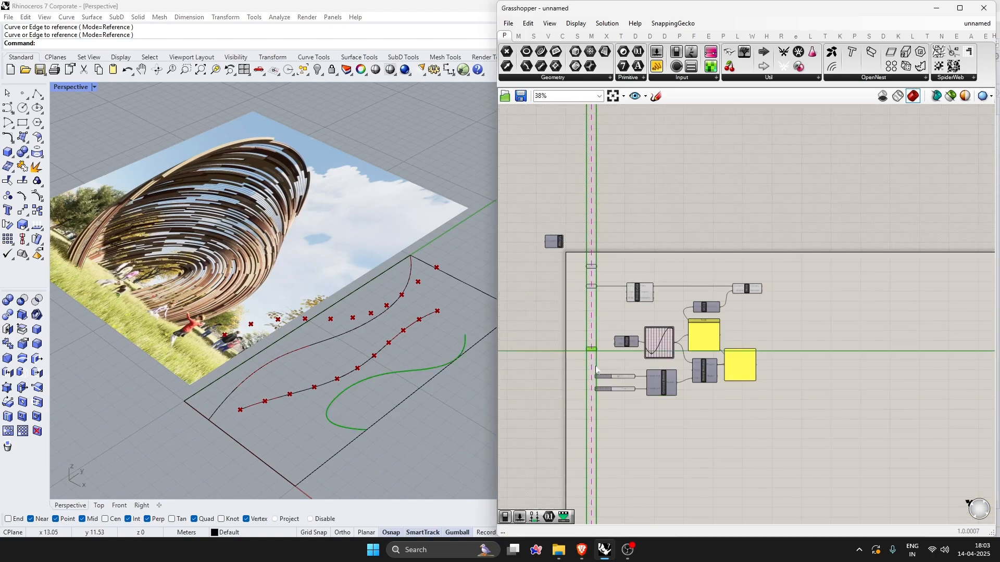
scroll(641, 260, up, 6)
double_click(677, 242)
text(DIVIDE)
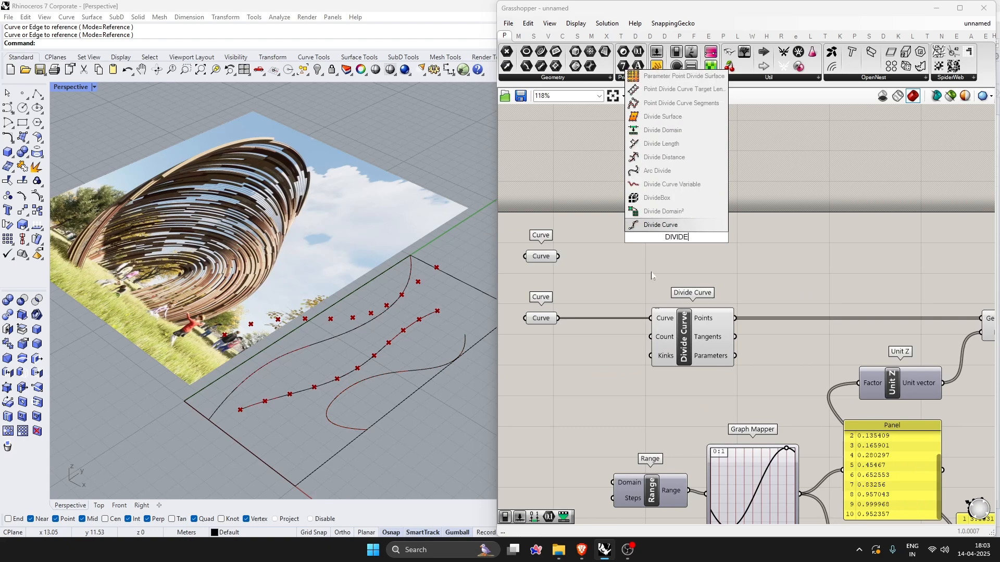
click(625, 292)
scroll(591, 318, down, 4)
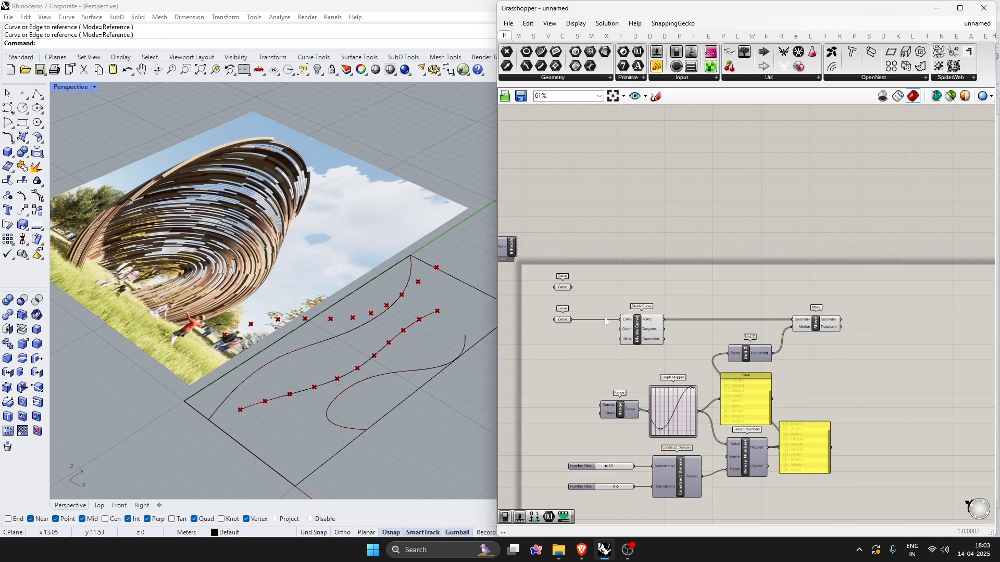
scroll(937, 331, up, 3)
scroll(692, 323, down, 2)
click(689, 317)
- Add an Interpolate curve component and connect the Move component's Geometry output to its Vertices input
double_click(829, 309)
text(INTERPOLATE)
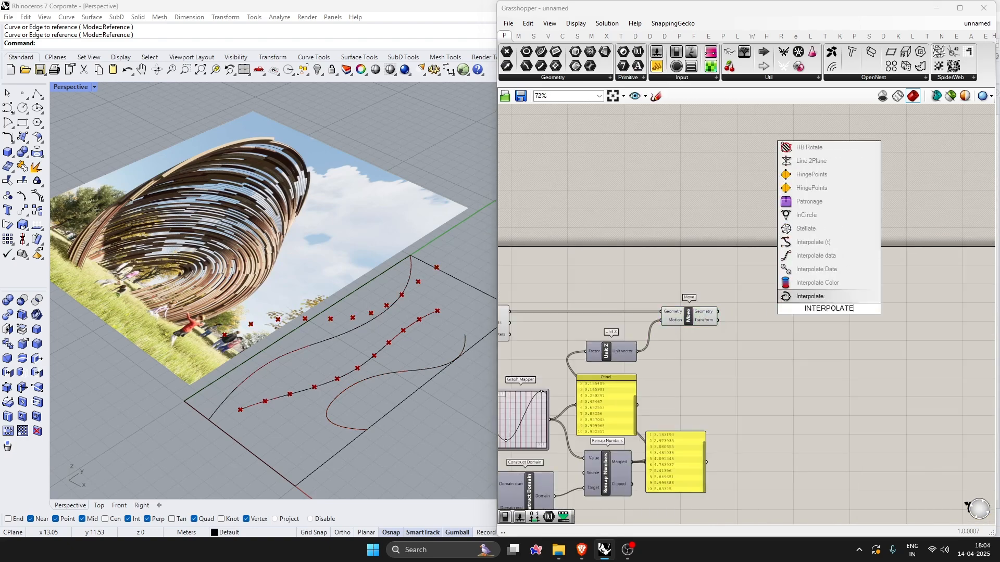
key(Return)
scroll(734, 307, up, 2)
drag(822, 295, 832, 295)
drag(857, 306, 817, 325)
right_drag(314, 358, 367, 329)
click(826, 275)
- Turn off the preview of the Divide Curve and Move components so their points are hidden
scroll(830, 275, down, 4)
scroll(829, 276, down, 2)
drag(614, 241, 800, 420)
middle_click(657, 232)
click(636, 211)
click(786, 220)
- Turn off the preview of the middle base Curve parameter that feeds Divide Curve
right_drag(633, 323, 641, 321)
scroll(625, 287, up, 4)
click(622, 287)
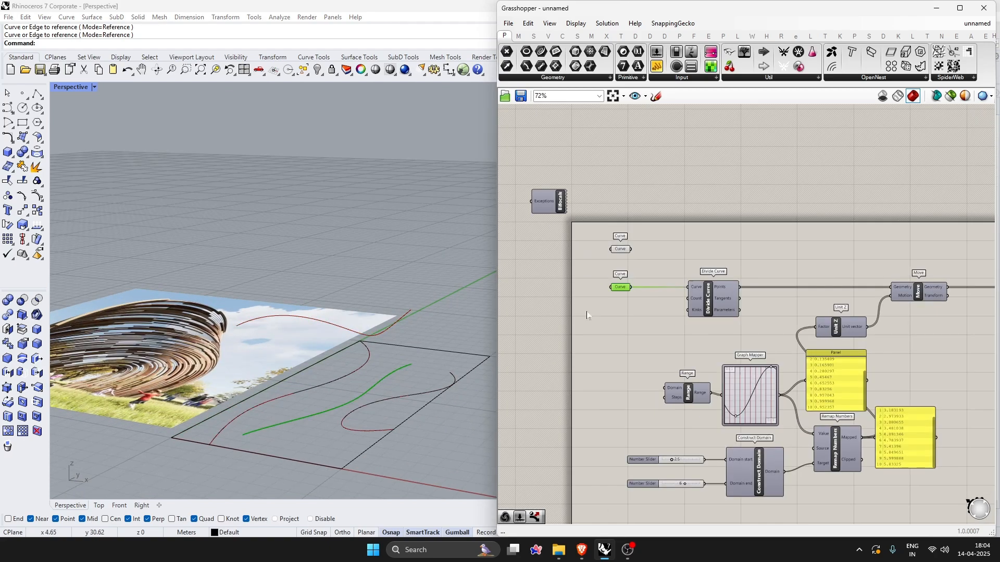
middle_click(623, 307)
click(604, 286)
click(644, 251)
- Examine which viewport curves belong to the first Curve parameter, the Interpolate component and the third Curve parameter
scroll(614, 255, down, 4)
scroll(612, 267, up, 5)
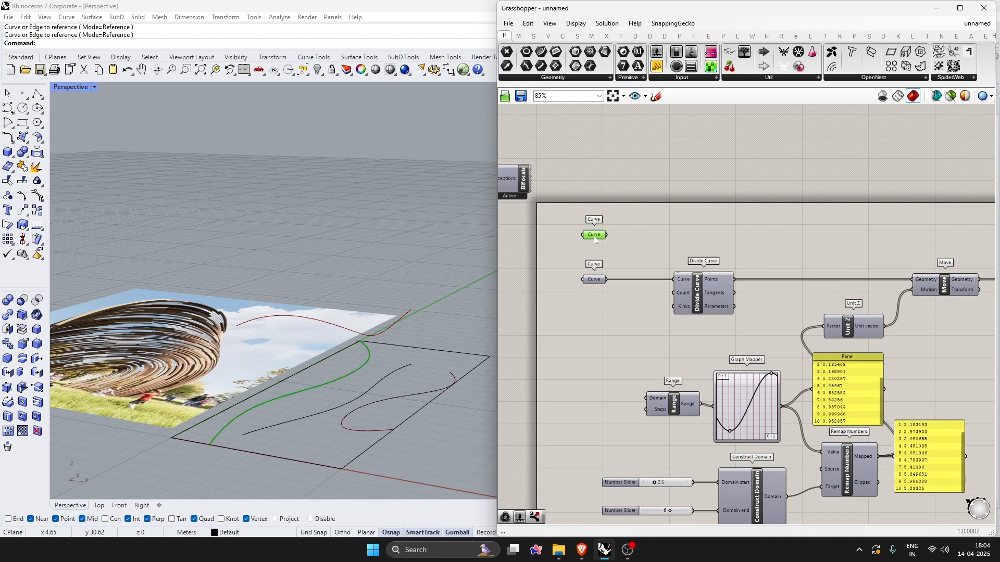
scroll(613, 218, down, 4)
scroll(890, 270, up, 2)
click(846, 253)
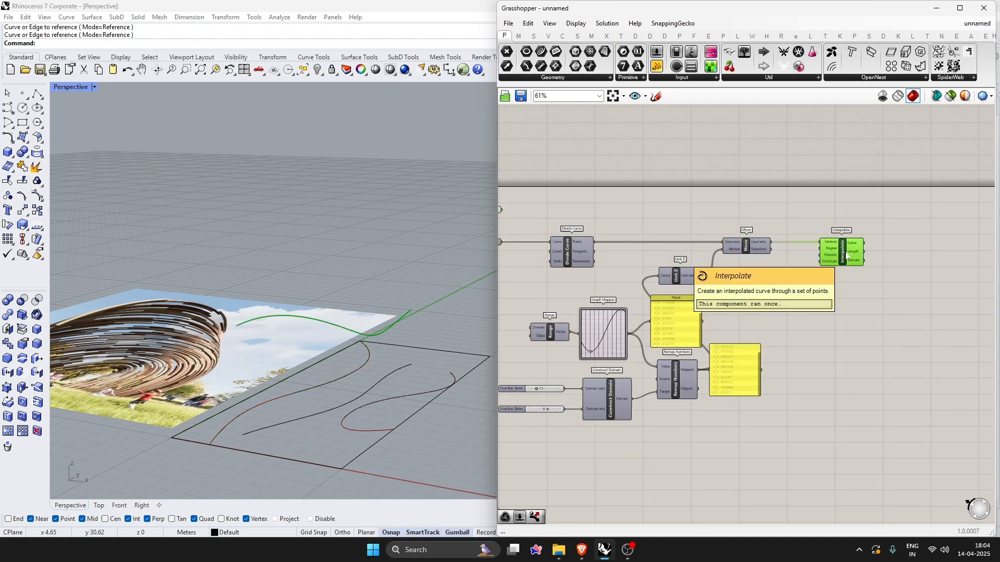
scroll(735, 324, down, 4)
scroll(612, 437, up, 6)
click(614, 420)
click(652, 410)
scroll(338, 380, down, 2)
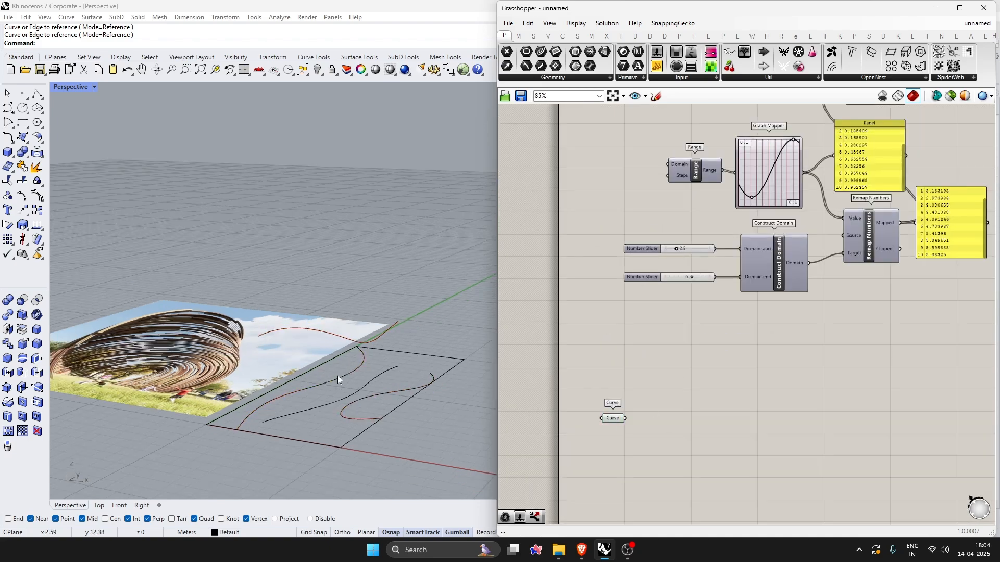
right_drag(338, 380, 310, 414)
- Add a Merge component after the Interpolate component
scroll(637, 340, down, 7)
scroll(835, 250, up, 6)
double_click(845, 267)
text(M)
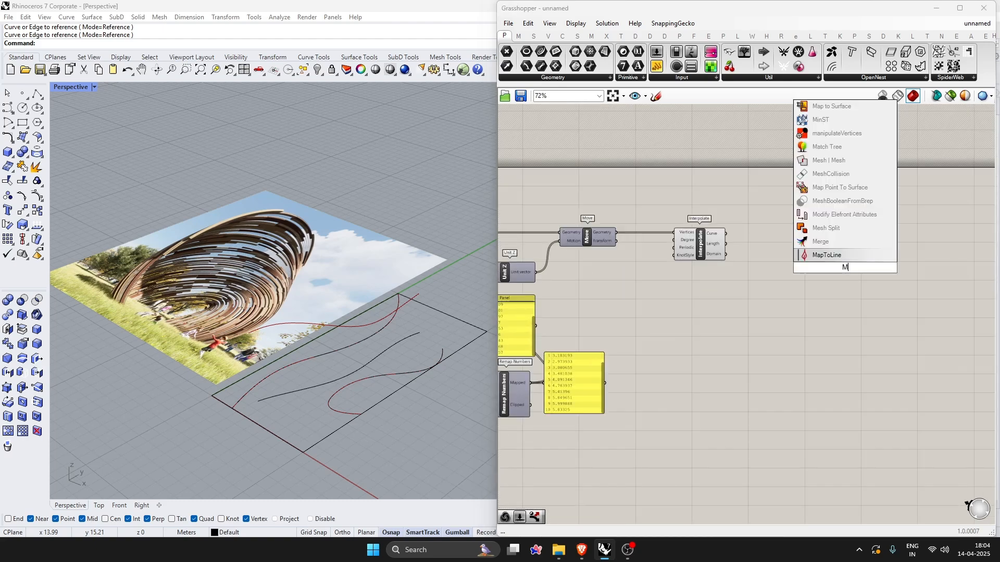
text(erge)
key(Return)
- Connect the first base curve, the interpolated curve and the third base curve to Merge inputs D1, D2 and D3 respectively
scroll(830, 234, down, 1)
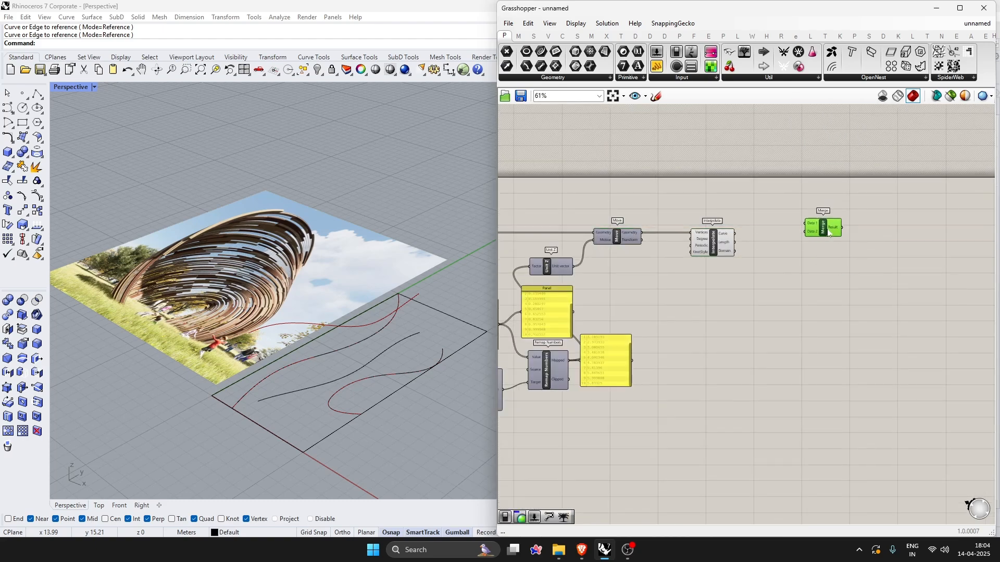
scroll(874, 284, down, 4)
scroll(602, 246, up, 5)
scroll(597, 207, down, 5)
drag(590, 226, 832, 266)
scroll(828, 225, up, 8)
scroll(811, 242, down, 10)
scroll(582, 386, up, 6)
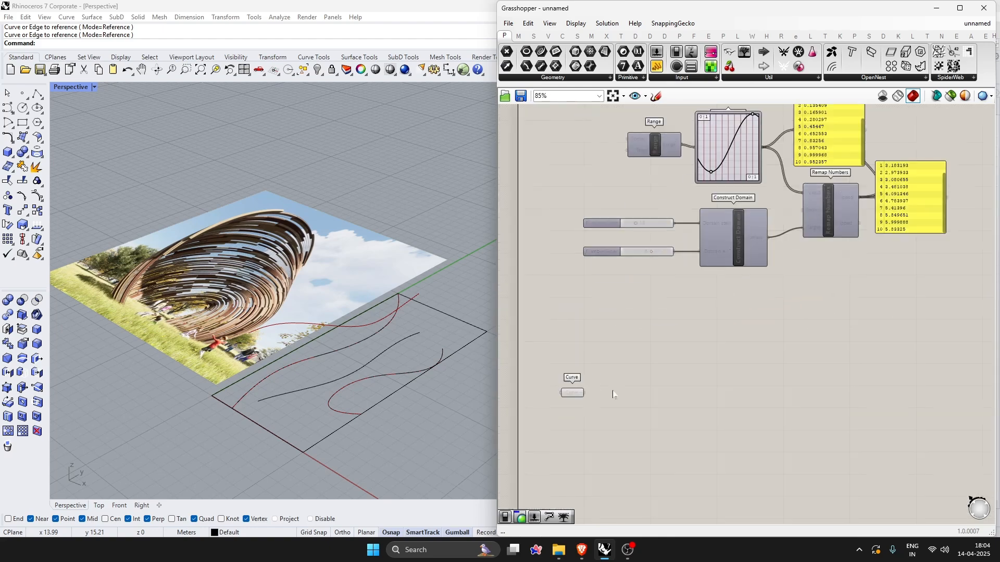
drag(586, 394, 926, 284)
scroll(776, 362, down, 6)
scroll(939, 222, up, 7)
scroll(937, 250, up, 5)
scroll(760, 305, down, 10)
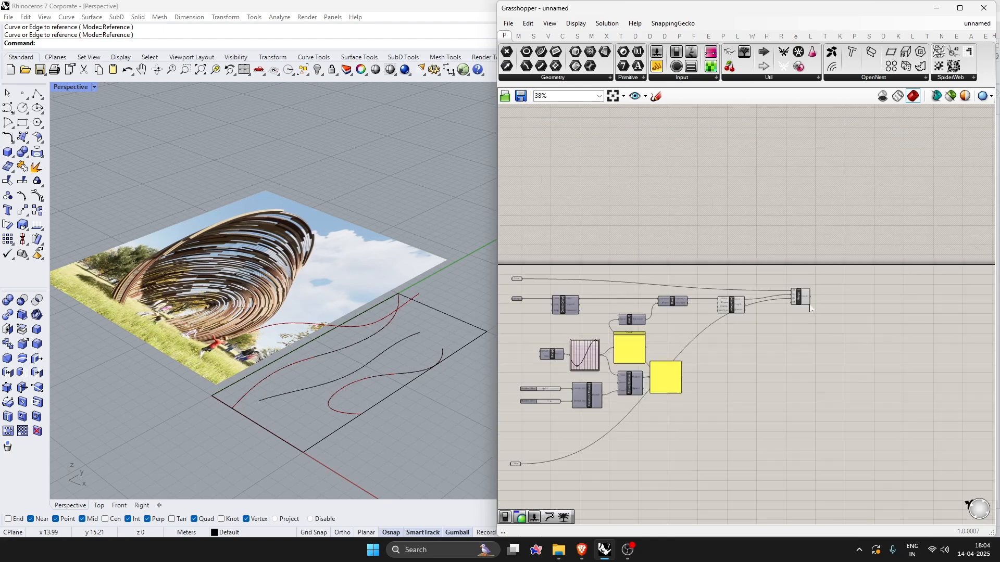
- Insert relays into the two long base-curve wires to Merge and align the relays vertically with each other
scroll(630, 406, up, 2)
drag(611, 437, 766, 497)
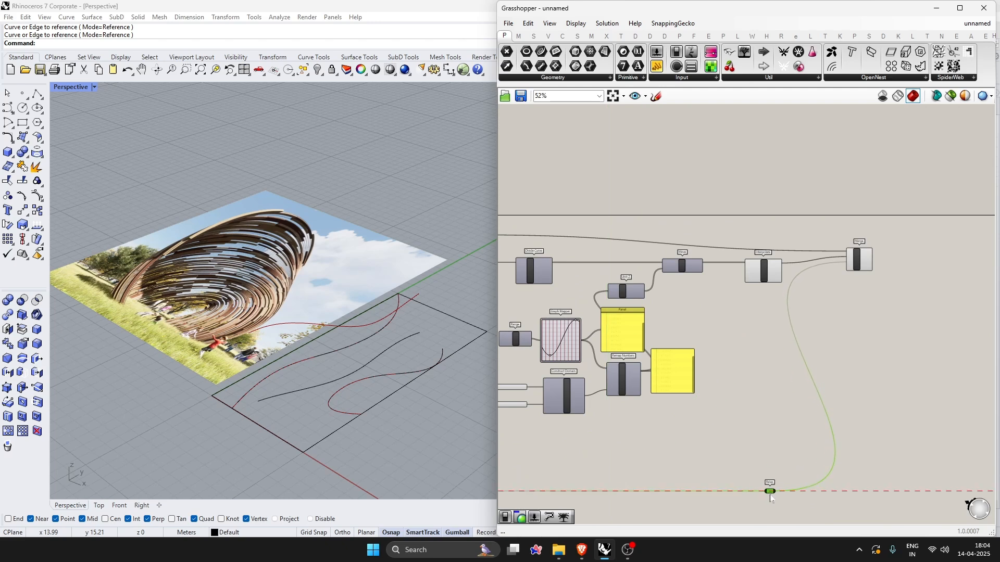
double_click(742, 249)
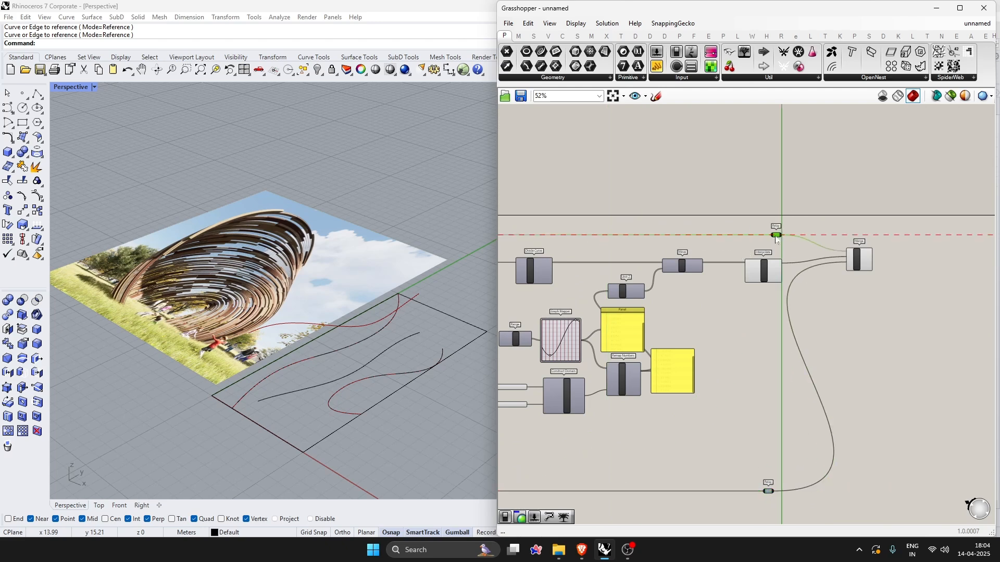
drag(707, 202, 809, 508)
click(772, 500)
click(892, 395)
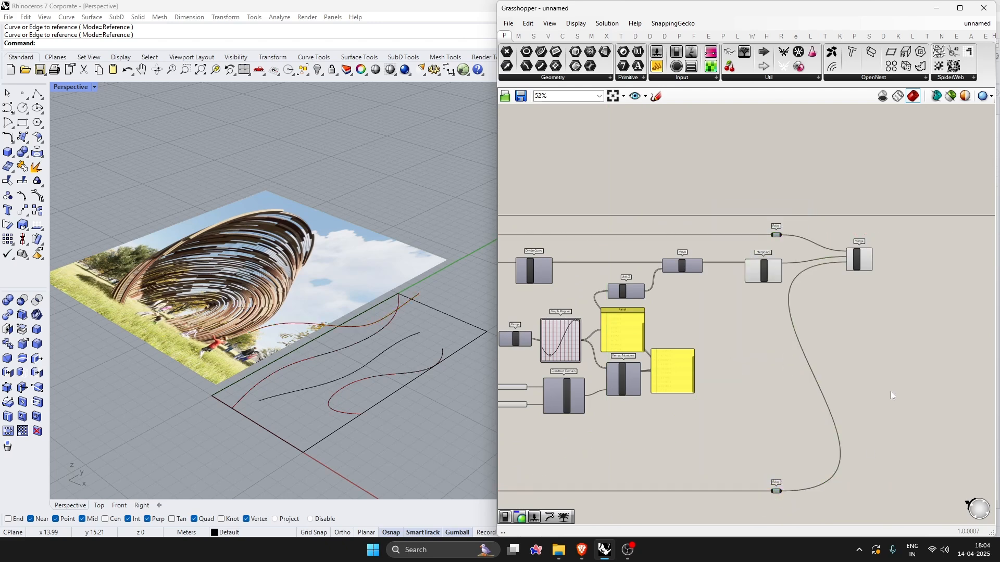
- Reposition the Merge component so its D2 input lines up with the Interpolate component's Curve output
scroll(863, 256, up, 5)
drag(850, 267, 834, 286)
click(740, 311)
scroll(645, 301, down, 9)
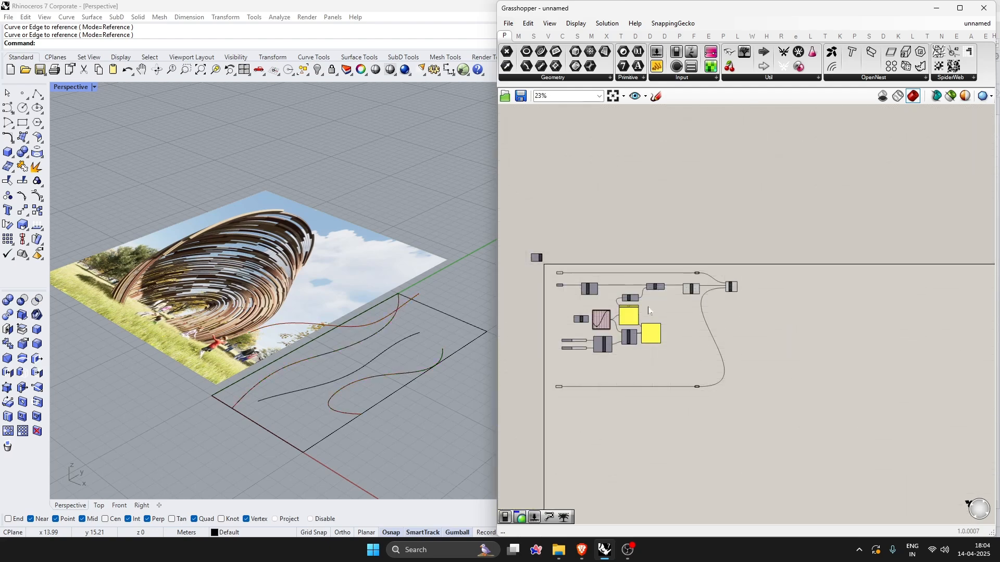
scroll(705, 302, up, 2)
scroll(770, 269, up, 10)
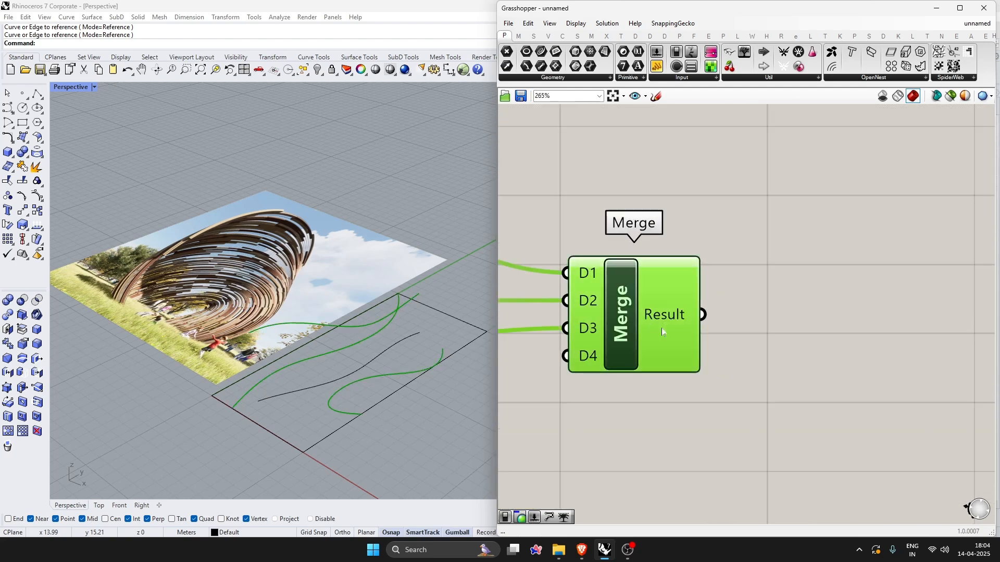
- Try flattening the Merge component's Result output
right_drag(331, 354, 411, 360)
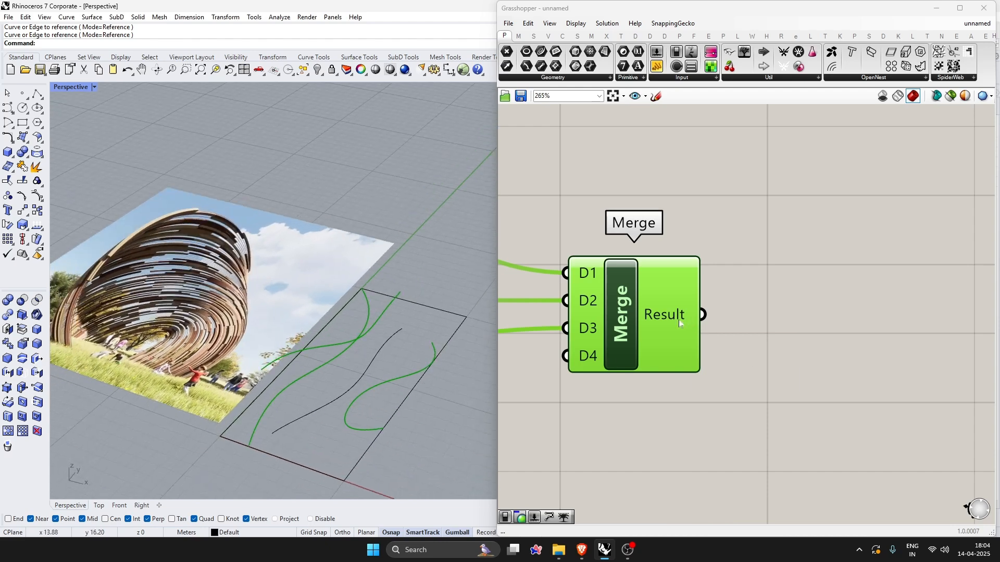
mouse_move(679, 321)
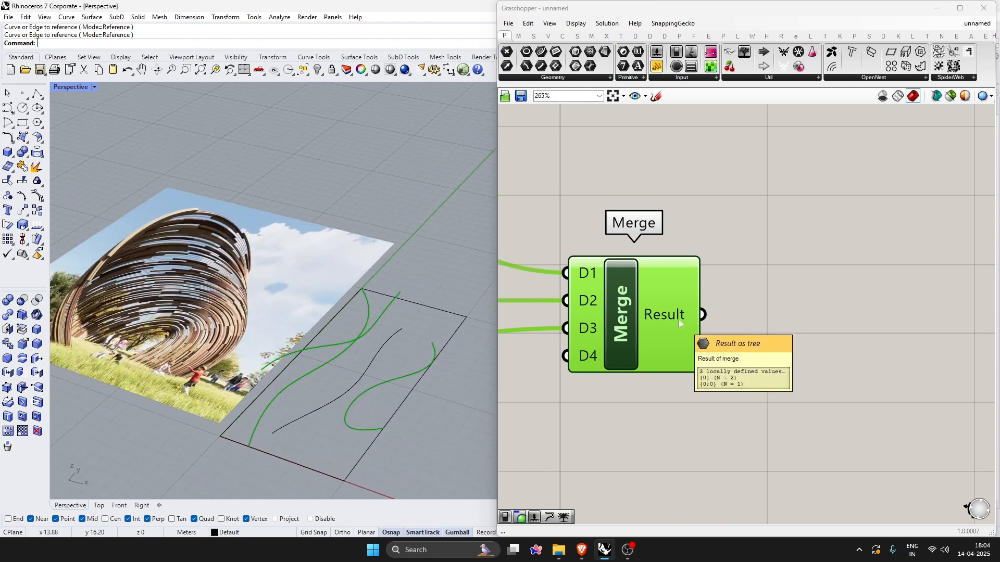
right_click(679, 320)
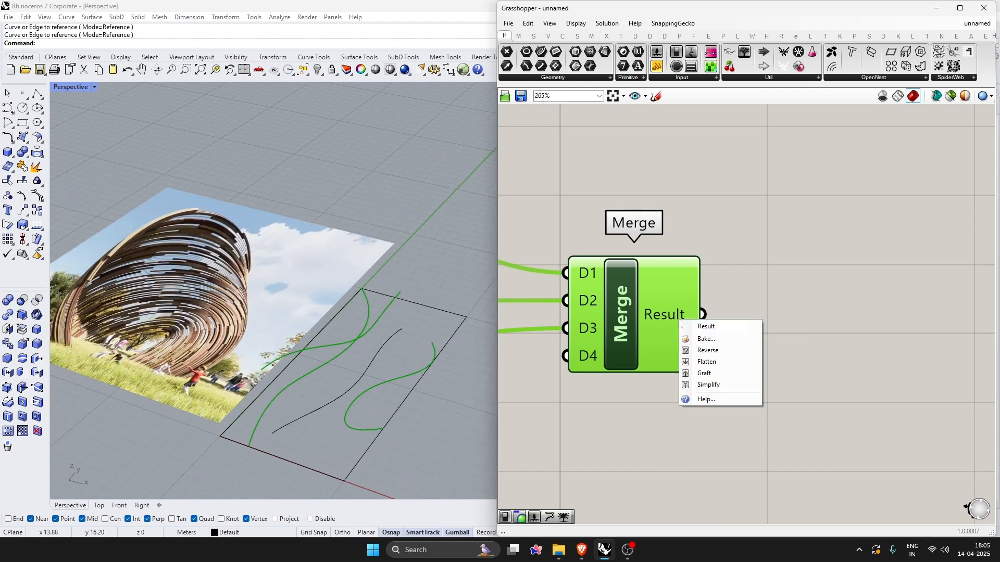
click(720, 366)
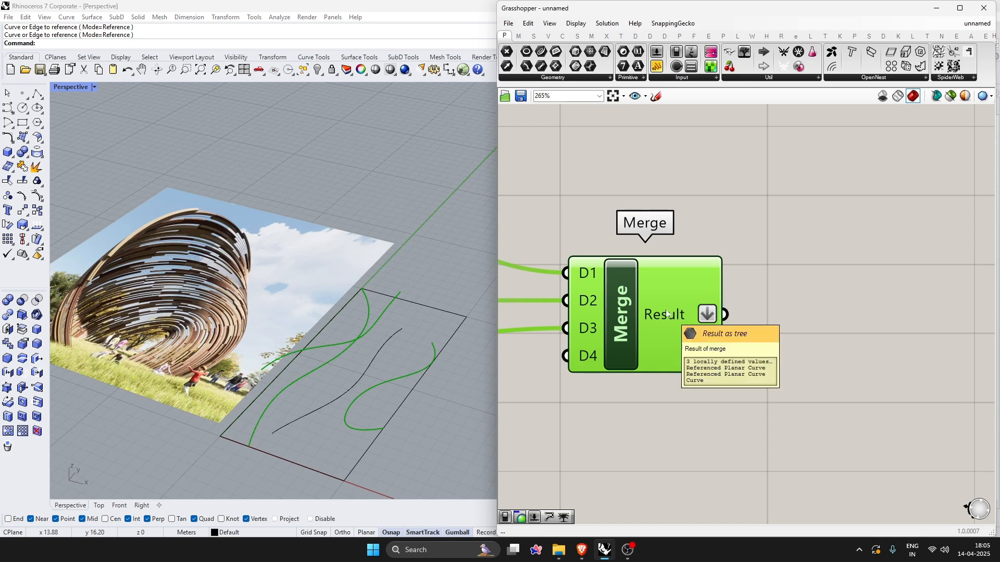
right_click(667, 313)
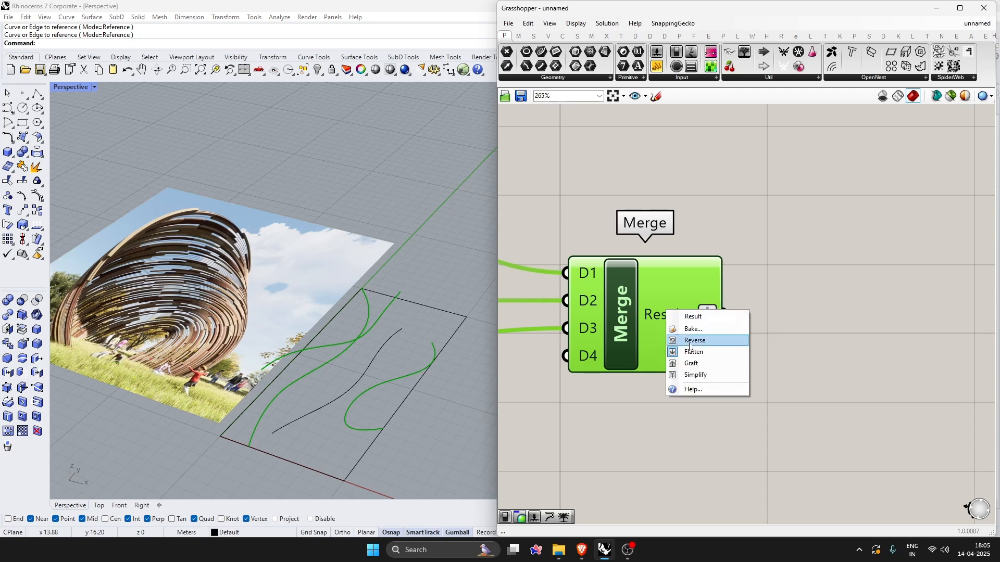
click(708, 358)
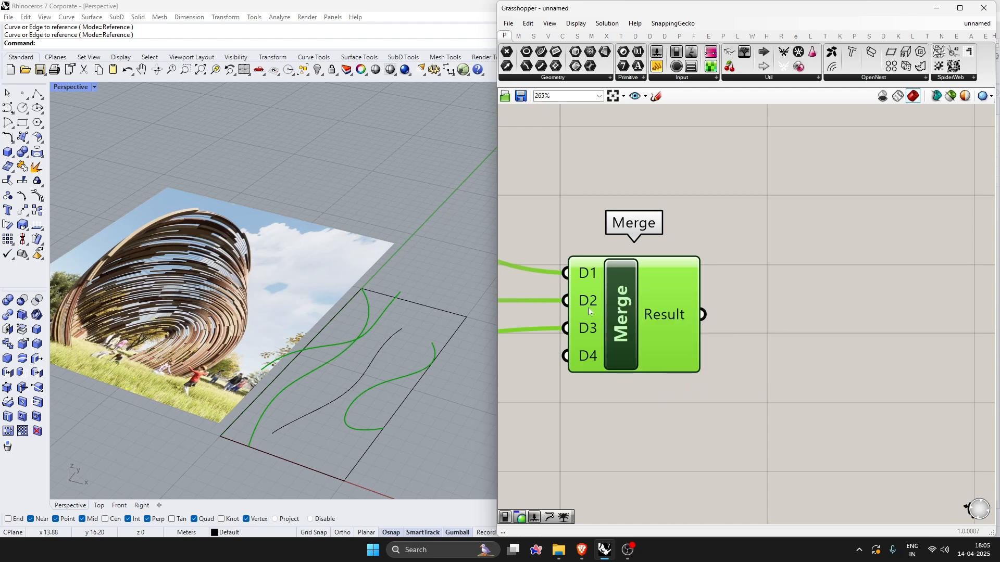
- Flatten the Merge component's D1, D2 and D3 inputs individually
right_click(586, 271)
click(612, 349)
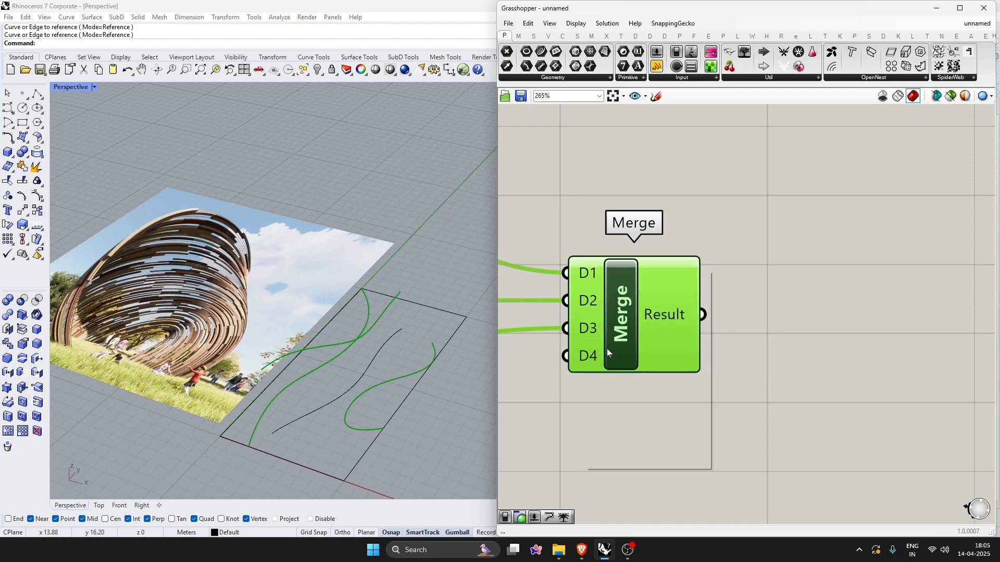
right_click(585, 300)
click(607, 379)
right_click(581, 334)
click(608, 399)
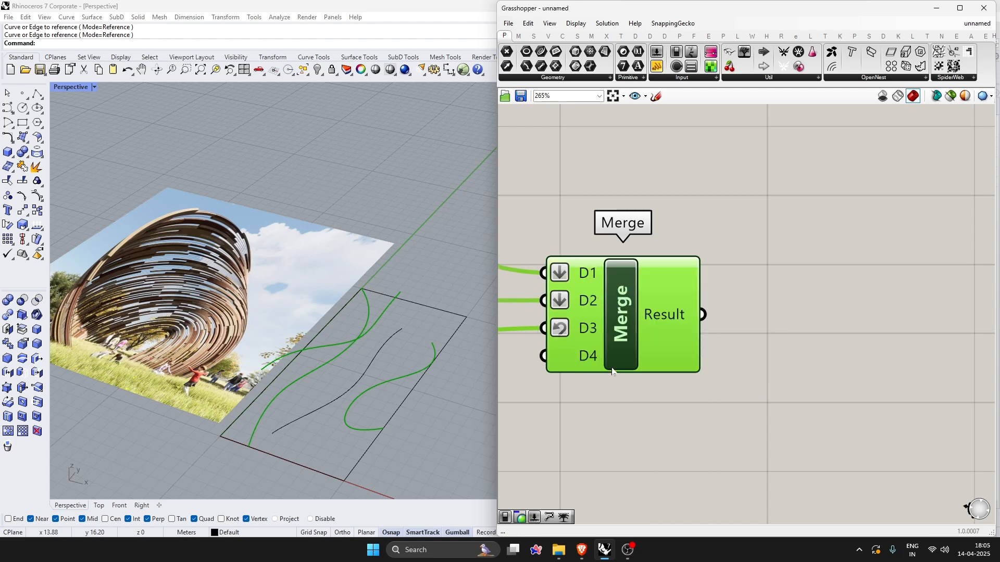
right_click(606, 327)
right_click(592, 332)
click(627, 411)
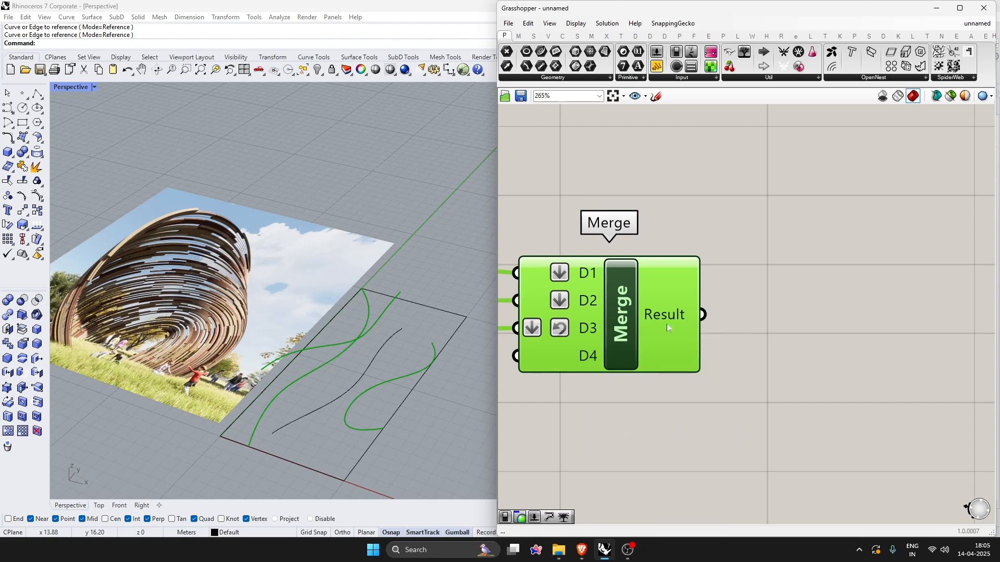
right_click(579, 329)
click(610, 399)
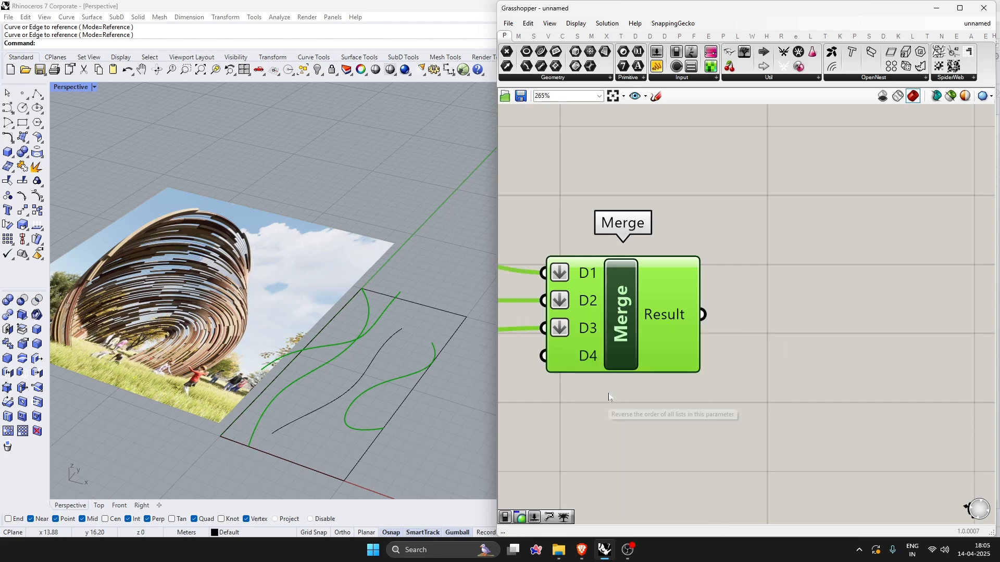
mouse_move(673, 322)
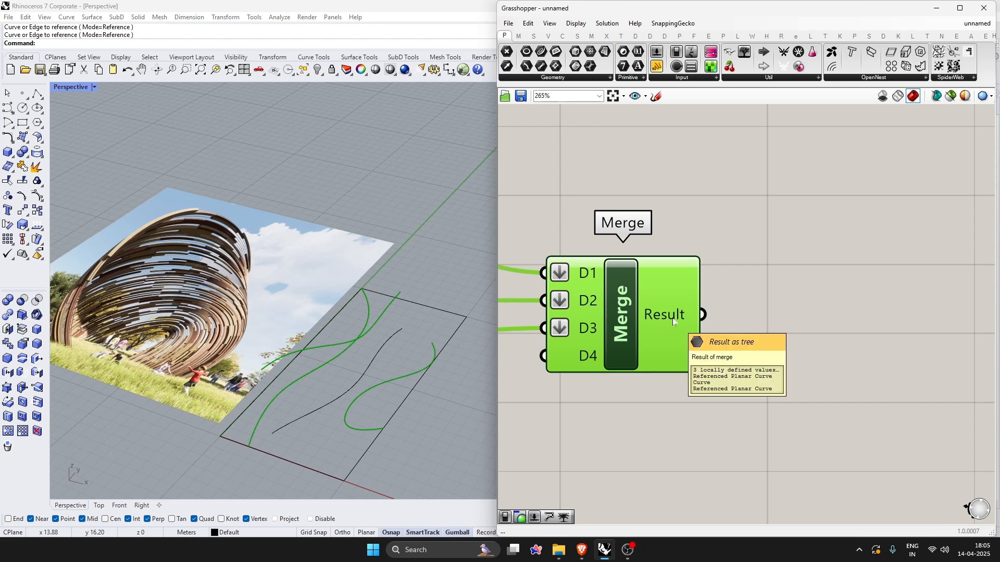
- Add a Loft component after Merge and connect the merged Result to its Curves input
scroll(673, 322, down, 2)
double_click(738, 307)
text(LOFT)
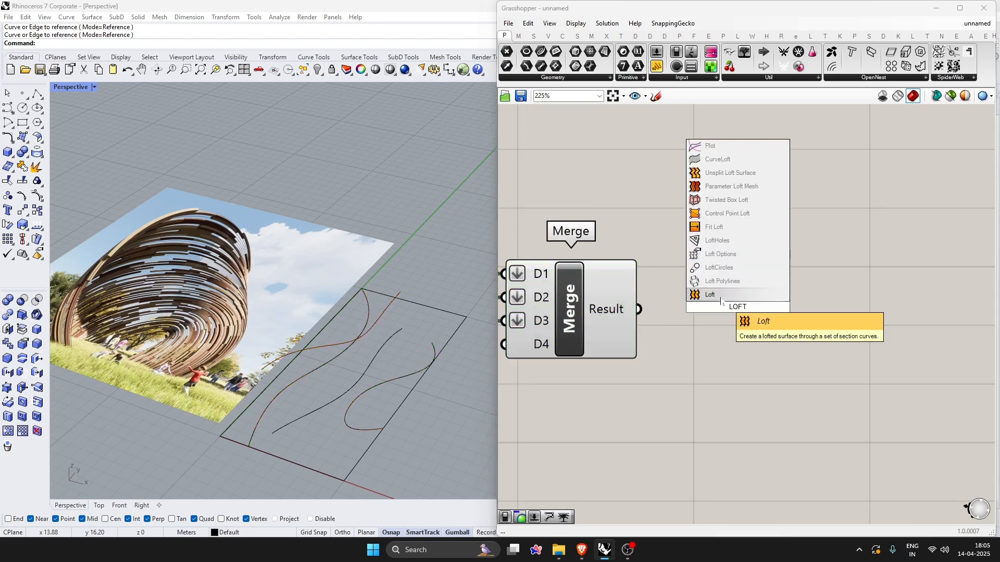
click(721, 298)
drag(639, 309, 737, 323)
right_drag(356, 332, 414, 371)
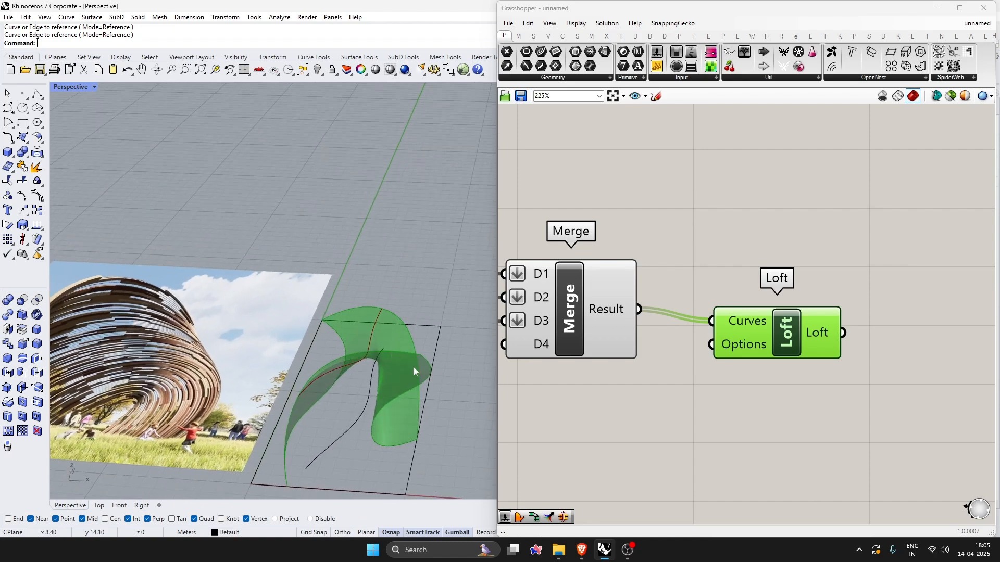
- Re-reference the lowest Curve parameter to the outer S-shaped base curve in the viewport
scroll(835, 257, down, 10)
scroll(593, 436, up, 9)
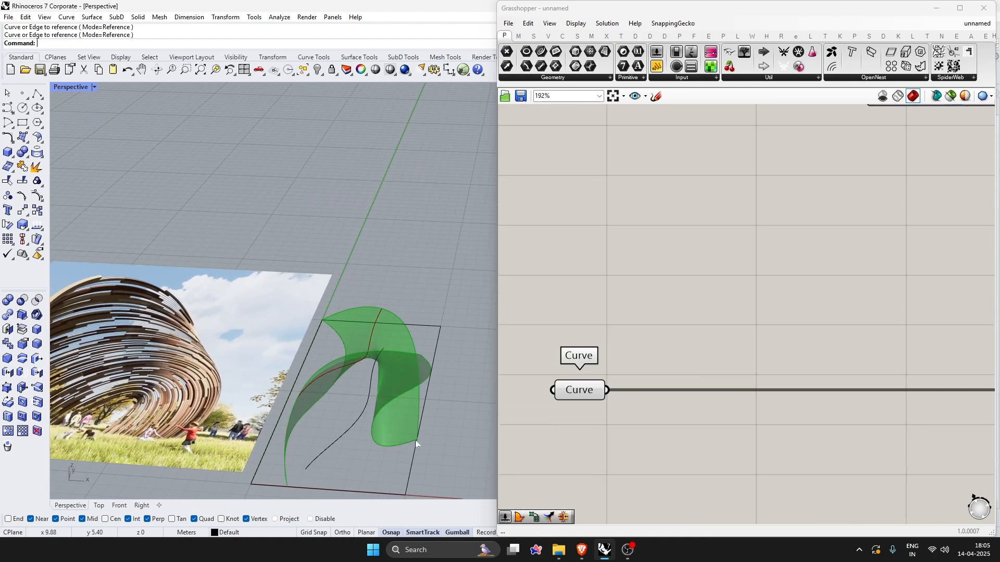
right_drag(415, 442, 386, 365)
right_click(585, 390)
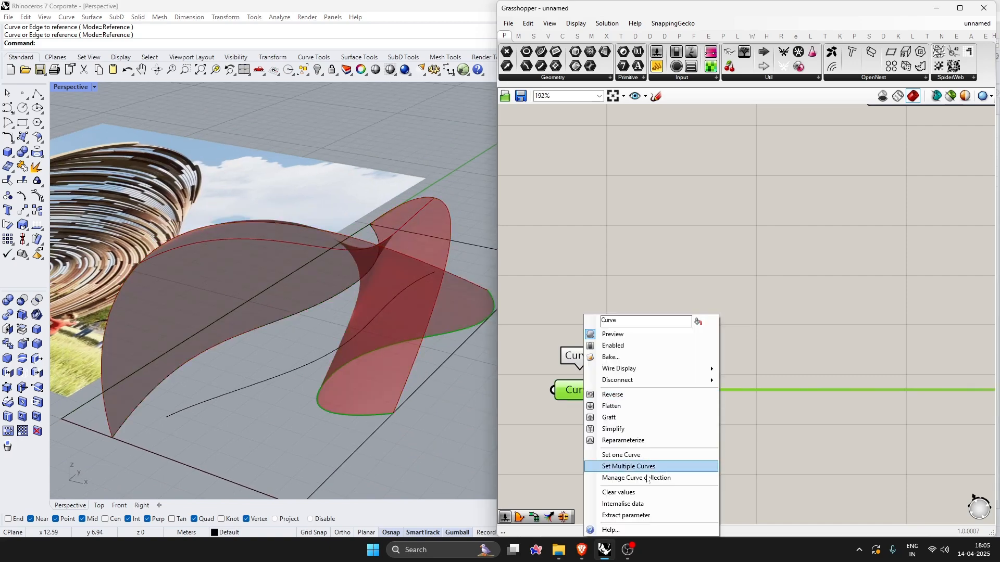
click(630, 459)
click(493, 296)
scroll(631, 410, down, 7)
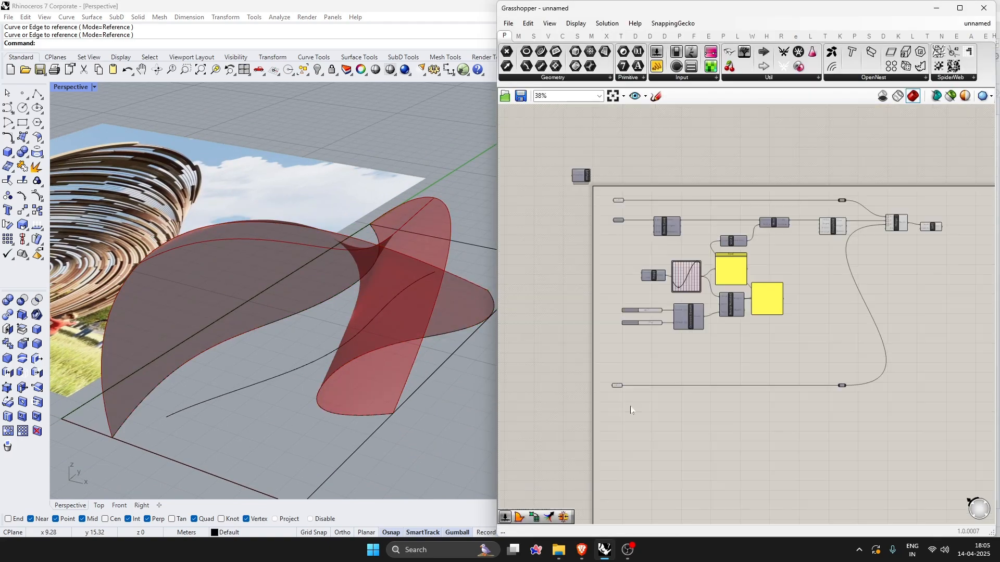
- Set the first and second Curve parameters again to the first outer base curve and the middle curve, picking near their far ends
scroll(592, 219, up, 3)
right_drag(472, 267, 407, 352)
scroll(404, 341, down, 2)
click(638, 182)
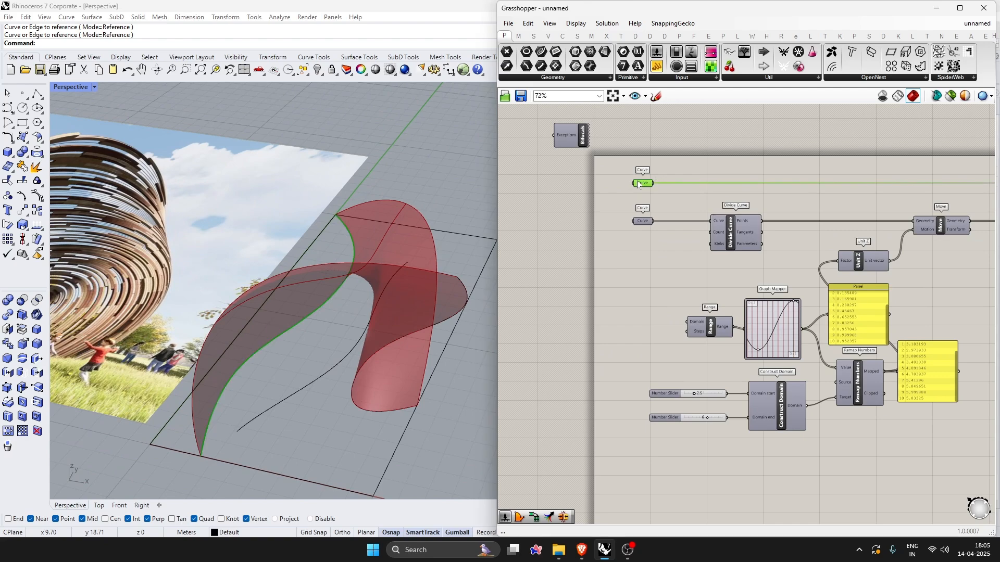
right_click(639, 183)
click(669, 324)
click(343, 222)
right_click(643, 223)
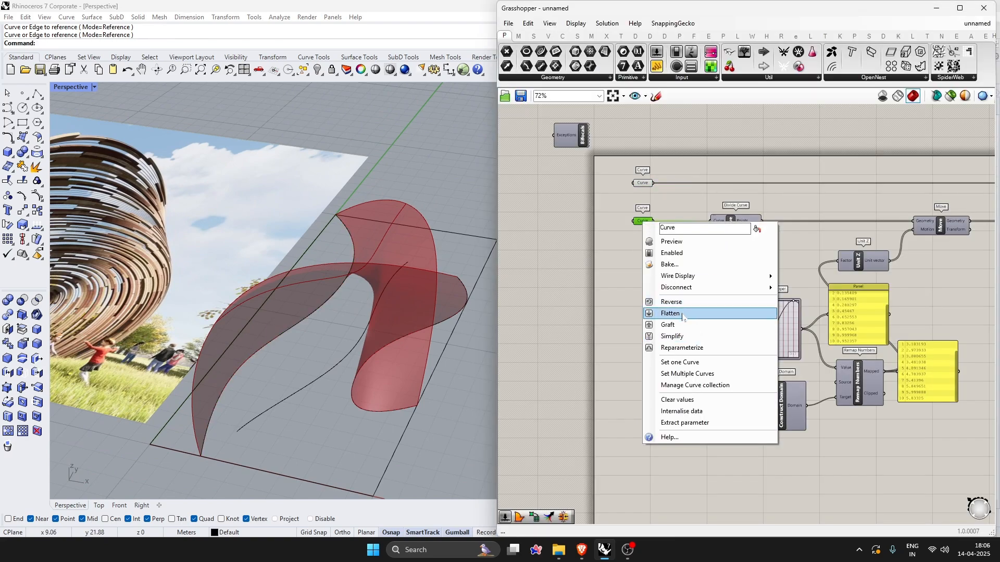
click(680, 362)
click(407, 264)
- Set the third Curve parameter again to the S-shaped outer base curve, picking near its far end
scroll(651, 335, down, 2)
scroll(637, 413, up, 2)
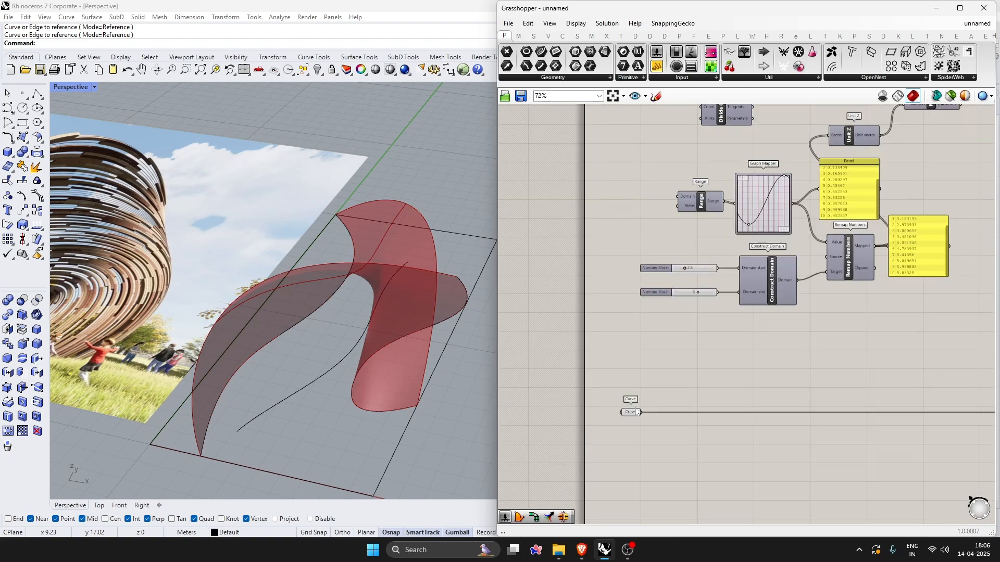
right_click(631, 415)
click(671, 455)
click(460, 280)
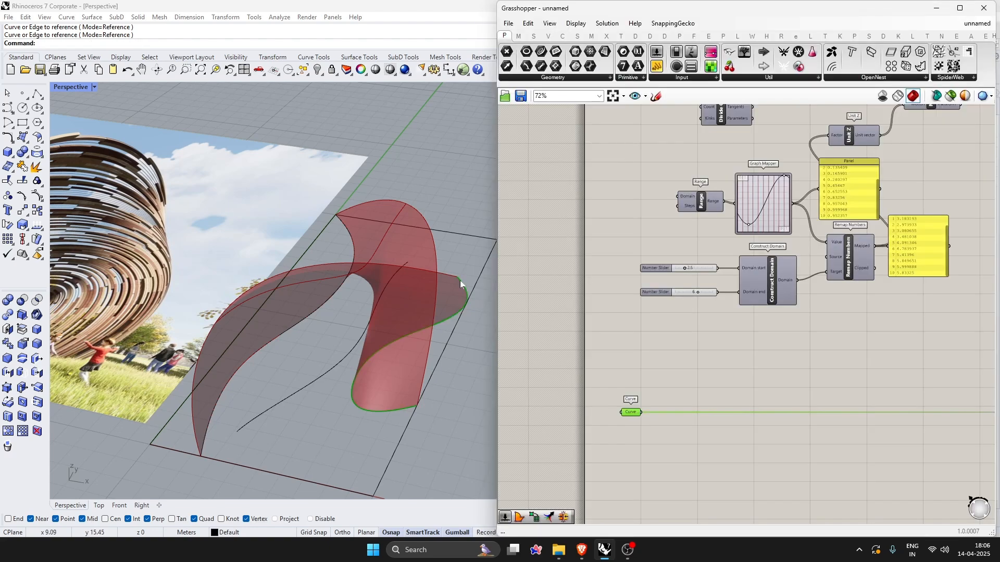
click(615, 351)
- Flip the direction of the S-shaped third base curve in Rhino to untwist the loft
scroll(616, 352, down, 1)
right_drag(871, 412, 799, 389)
scroll(708, 360, down, 1)
scroll(366, 346, up, 4)
click(365, 346)
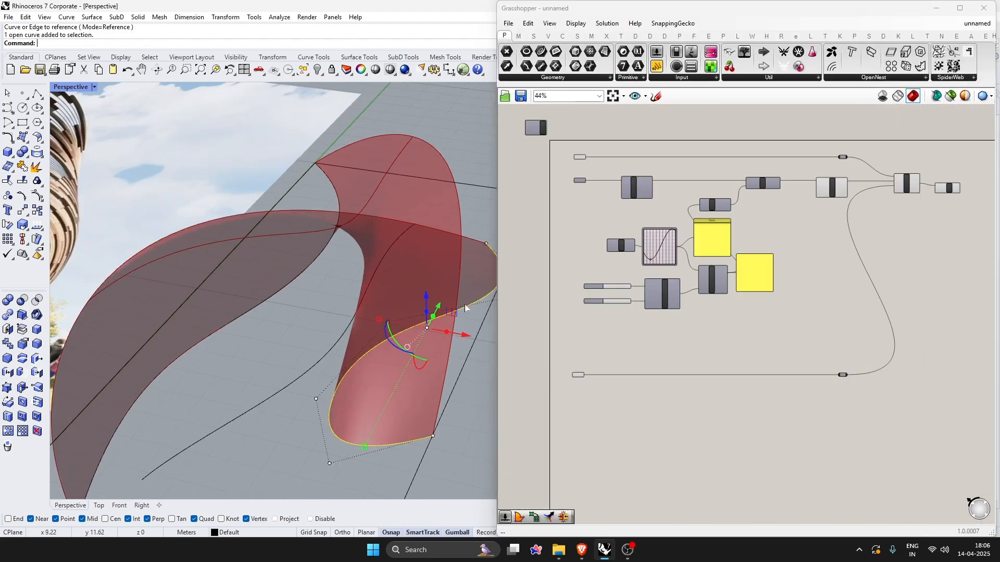
shift+right_drag(491, 241, 452, 277)
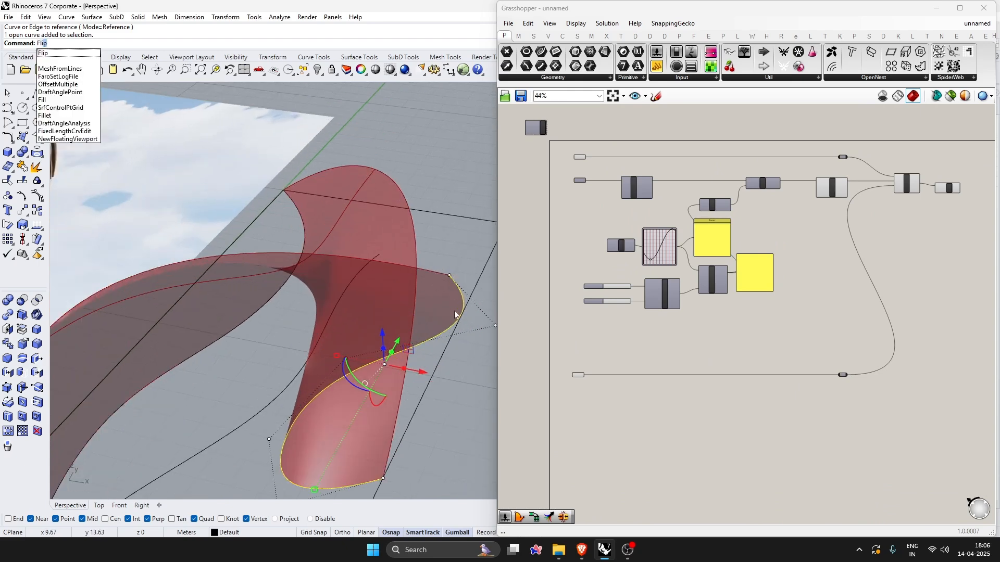
key(Return)
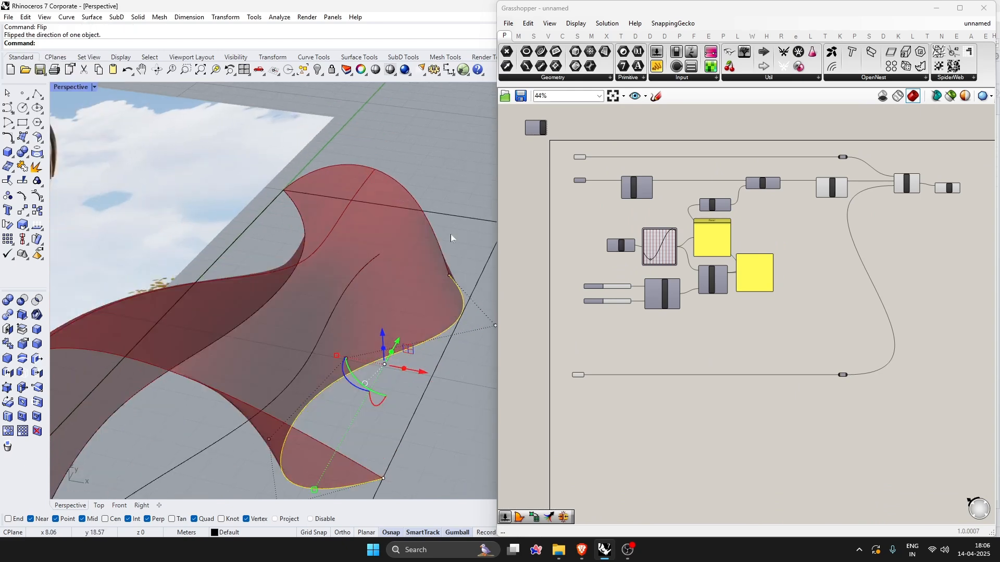
- Scale the S-shaped third base curve and the middle base curve along the pavilion's length
right_drag(441, 182, 257, 405)
click(366, 370)
right_drag(311, 445, 351, 394)
click(310, 437)
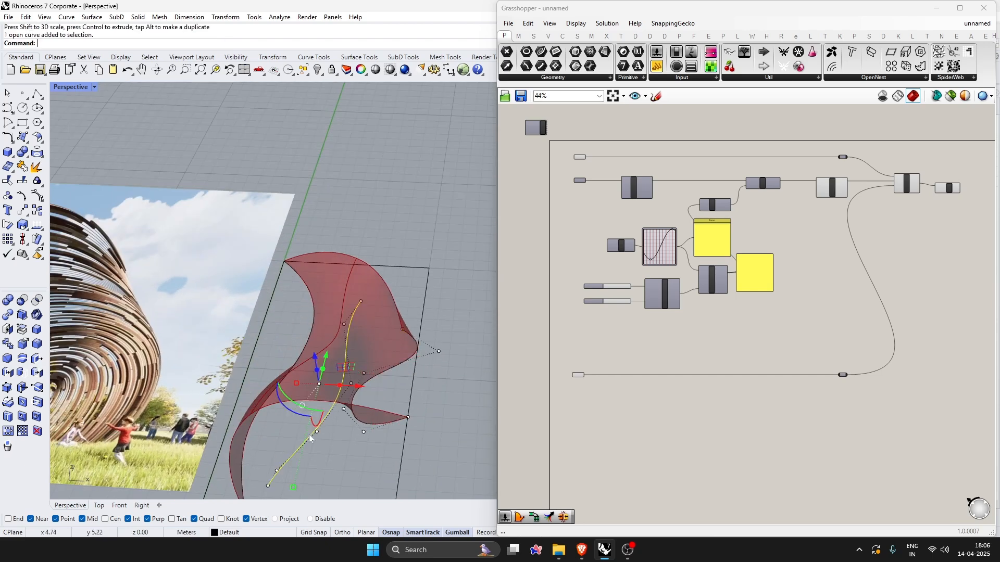
right_drag(289, 413, 250, 410)
drag(260, 419, 261, 416)
right_drag(263, 412, 315, 443)
- Reposition the control points at the near end of the S-shaped third base curve to refine its bend
click(365, 418)
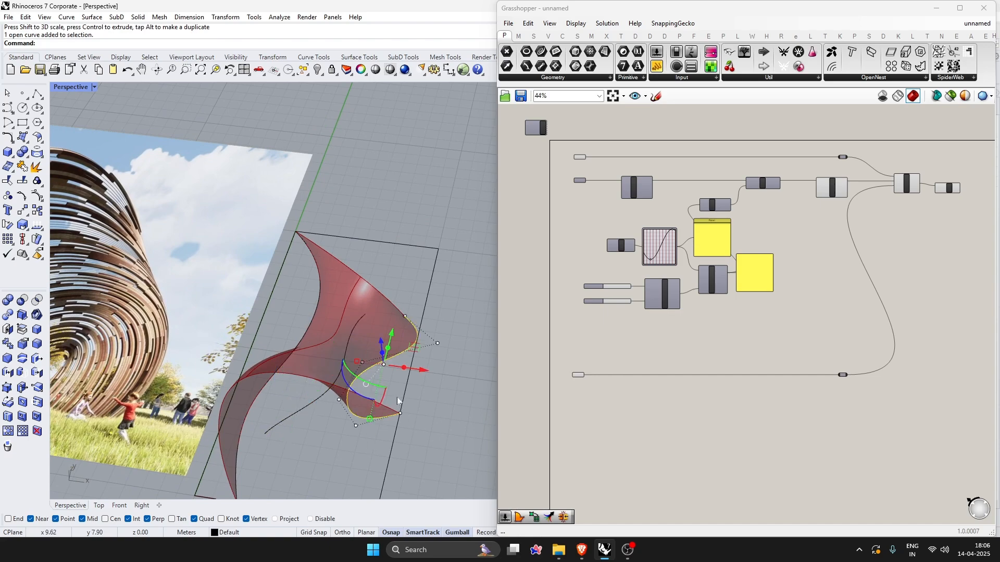
drag(403, 413, 402, 414)
right_drag(400, 428, 368, 443)
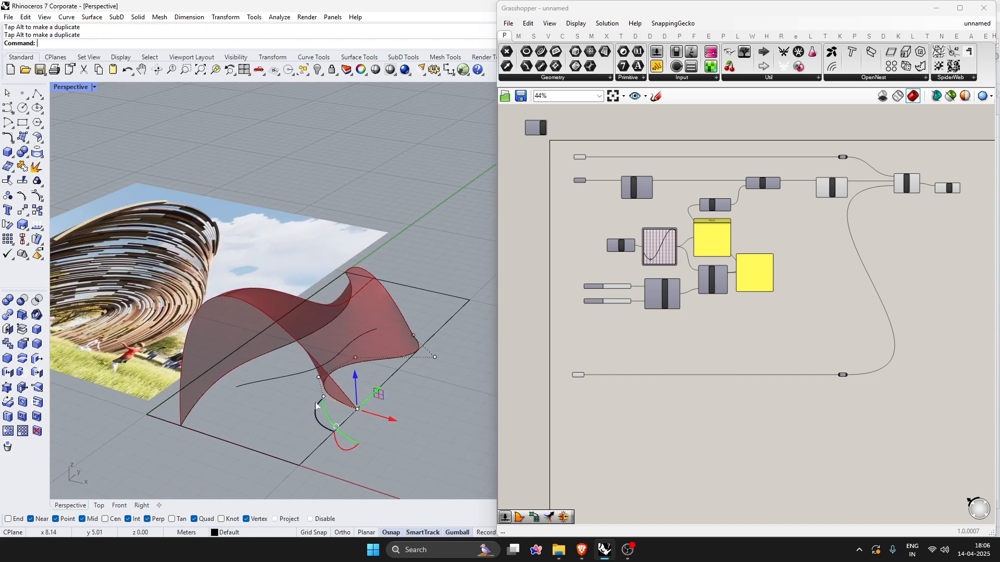
drag(334, 389, 333, 389)
right_drag(335, 402, 377, 392)
- Set the Construct Domain sliders to 2.6 for the domain start and 10 for the domain end
scroll(619, 287, up, 8)
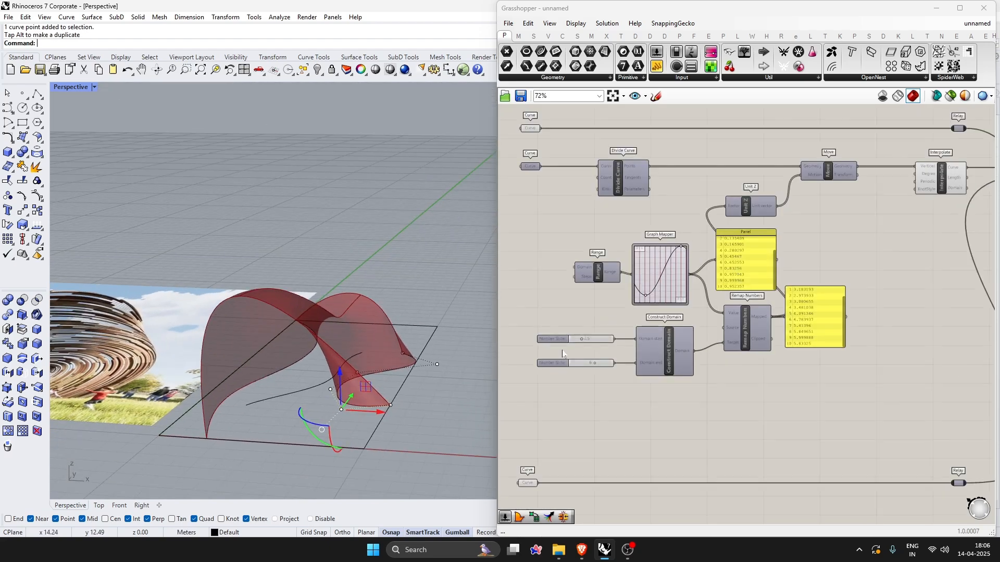
drag(627, 373, 672, 374)
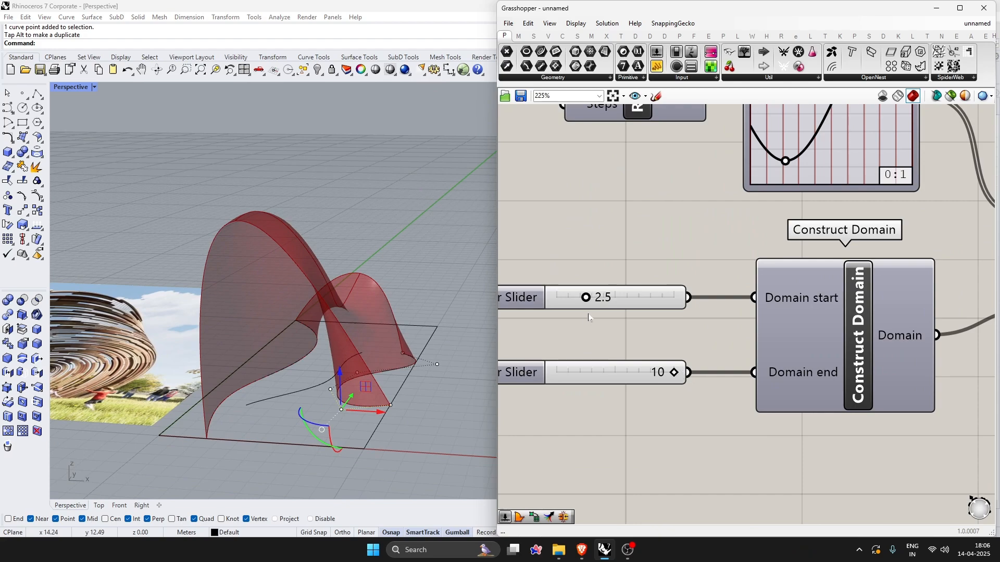
right_drag(350, 333, 312, 399)
- Move the middle base curve toward the first base curve and shift the control points at its near end
click(333, 403)
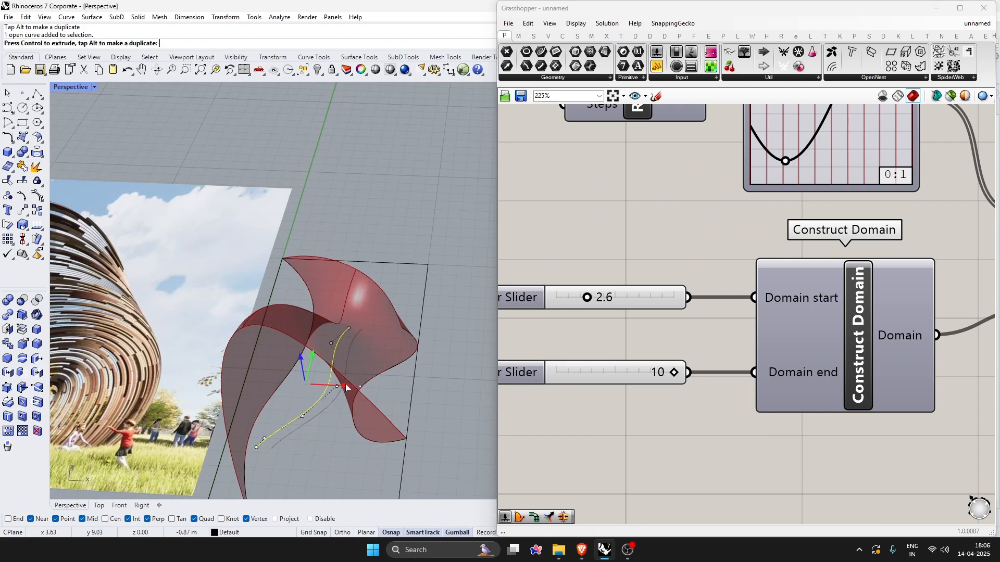
drag(346, 387, 346, 387)
drag(286, 454, 306, 455)
right_drag(318, 459, 261, 408)
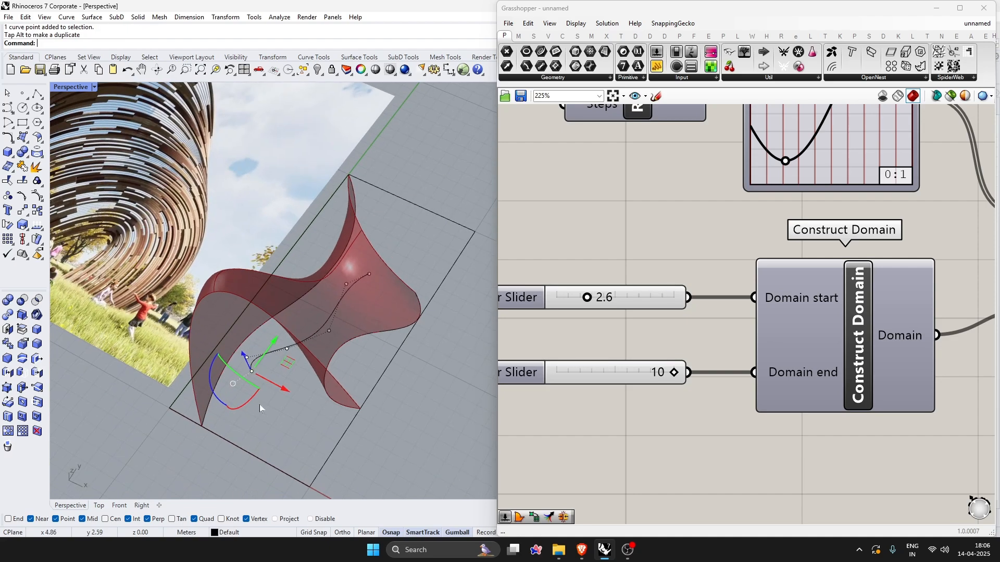
scroll(275, 366, up, 3)
drag(246, 385, 247, 385)
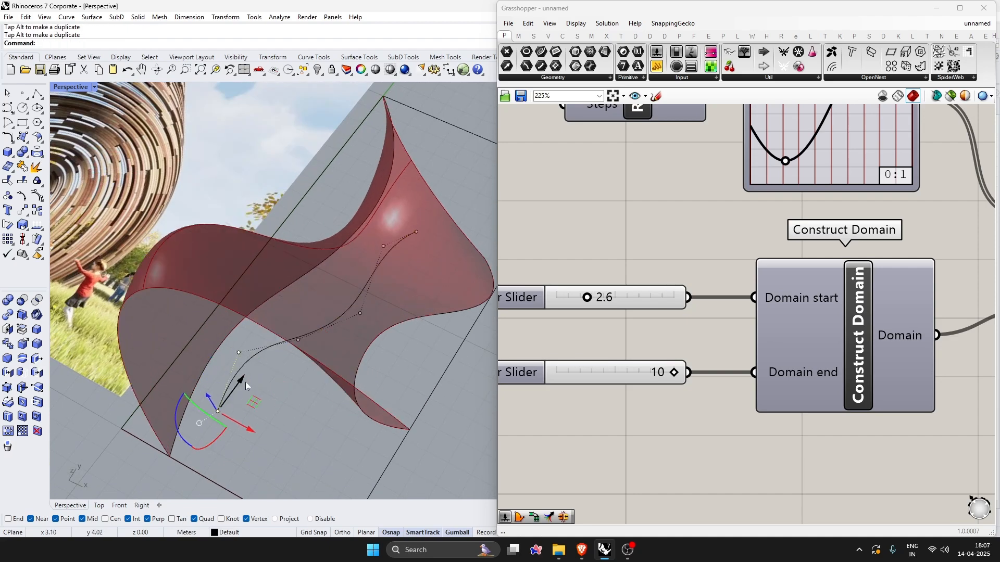
- Delete a control point at the middle curve's near end and move the neighbouring point to curve that end
key(Delete)
click(277, 353)
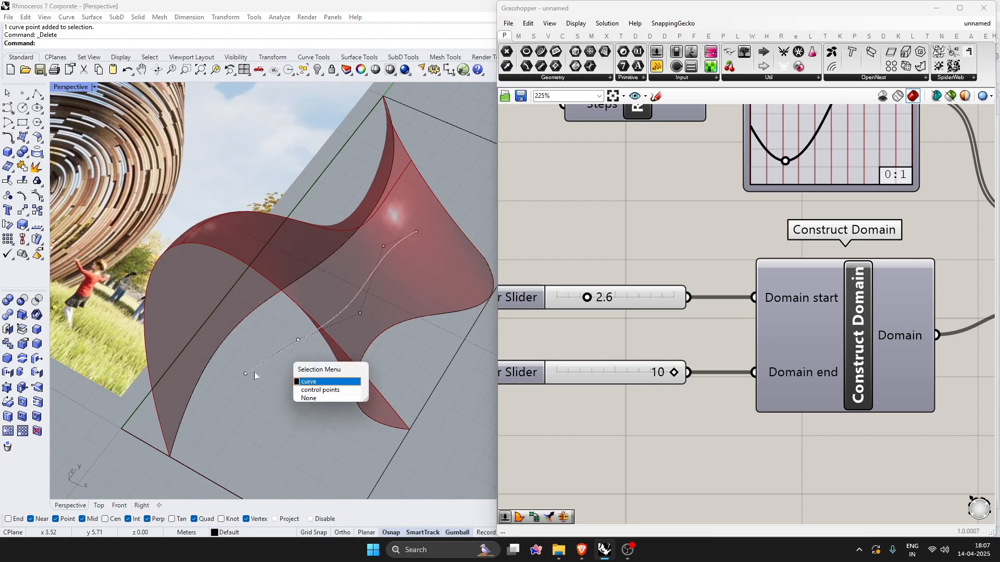
click(312, 381)
drag(285, 352, 282, 352)
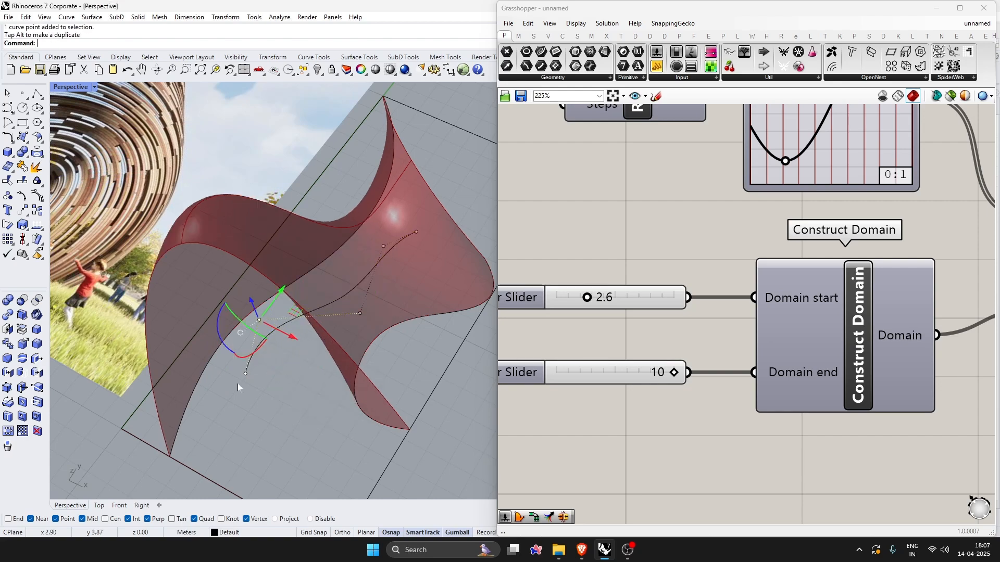
- Move the whole middle base curve slightly along the Y axis to adjust the lofted surface
right_drag(242, 389, 320, 330)
scroll(290, 401, down, 4)
scroll(320, 329, up, 3)
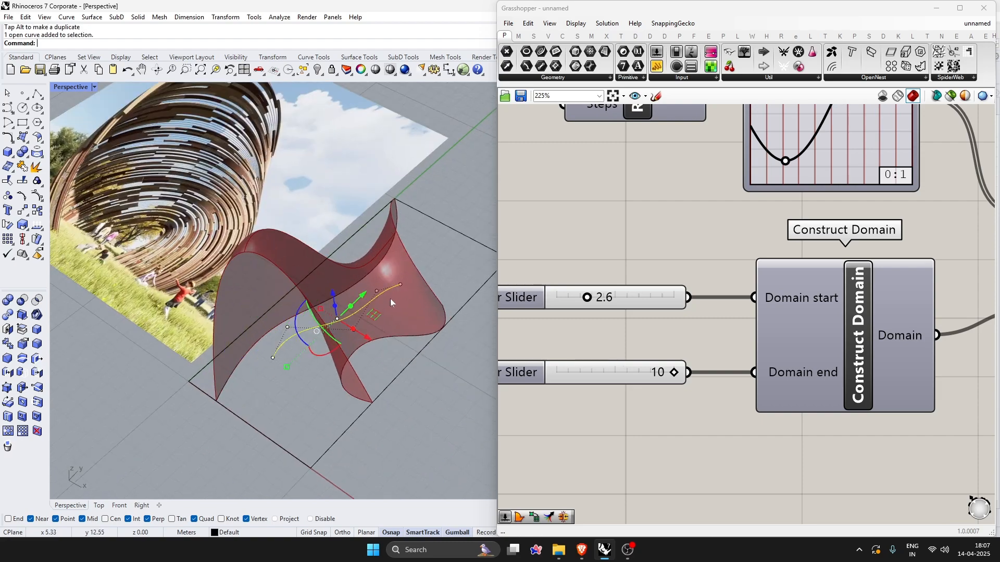
drag(388, 287, 392, 313)
drag(393, 273, 399, 267)
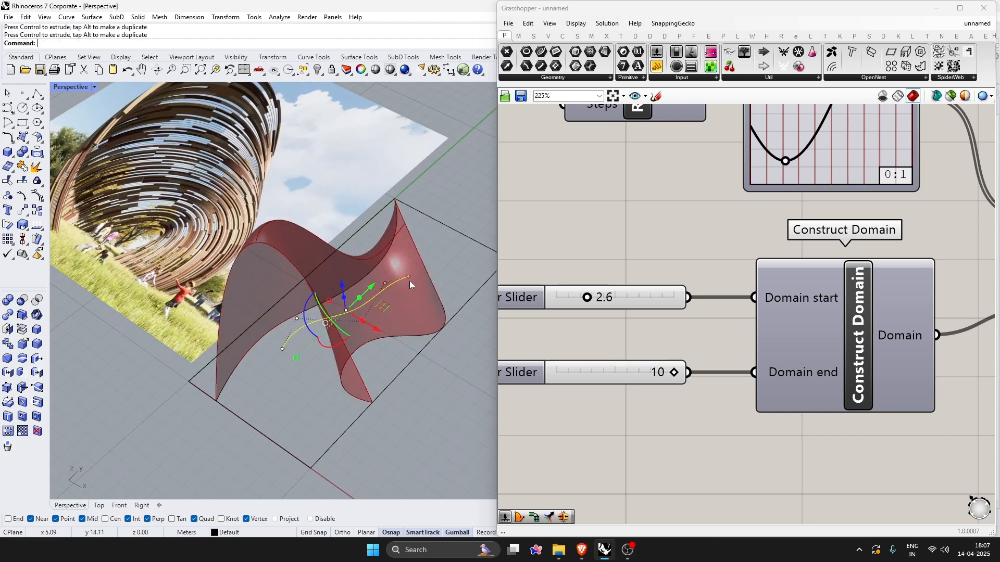
- Scale the middle base curve slightly and move the whole curve a short distance along the positive X axis
mouse_move(411, 286)
right_down()
mouse_move(333, 263)
mouse_move(406, 235)
mouse_move(396, 286)
right_up()
drag(296, 381, 298, 378)
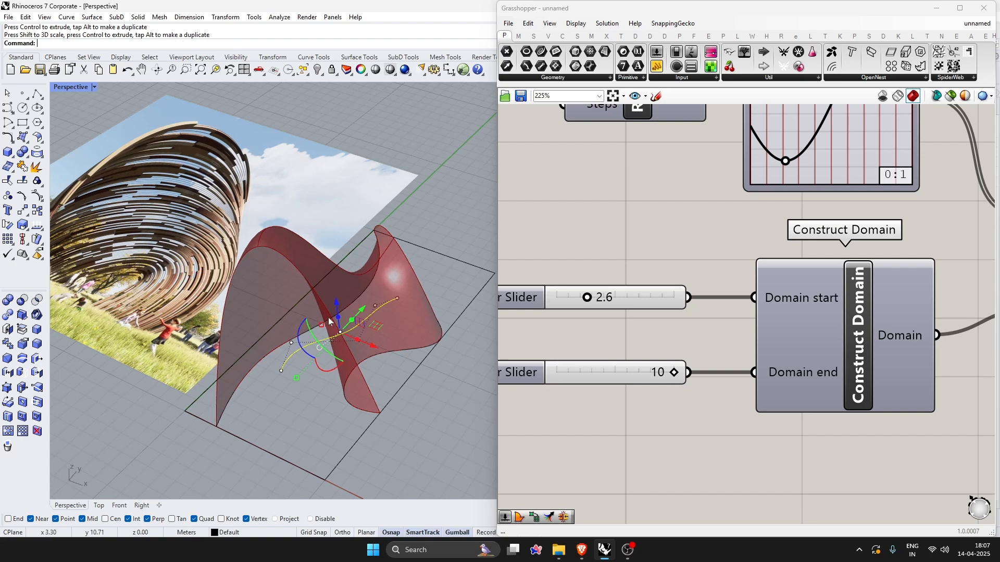
drag(324, 327, 326, 327)
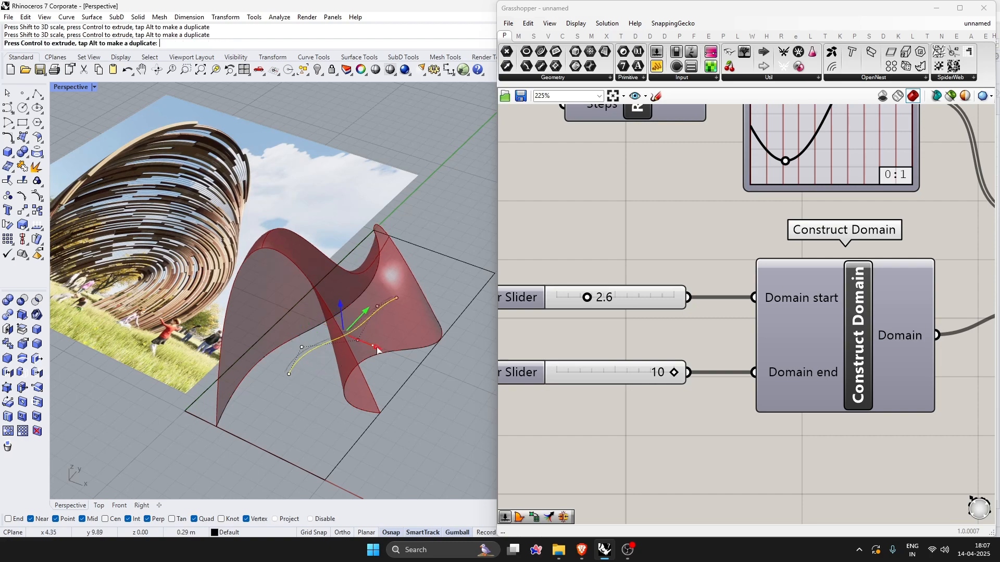
drag(377, 350, 380, 351)
click(451, 397)
- Delete the far-end control point of the second outer base curve and move its new end point along X to the boundary rectangle's edge
right_drag(451, 397, 401, 439)
scroll(411, 391, down, 4)
scroll(405, 374, up, 9)
click(360, 373)
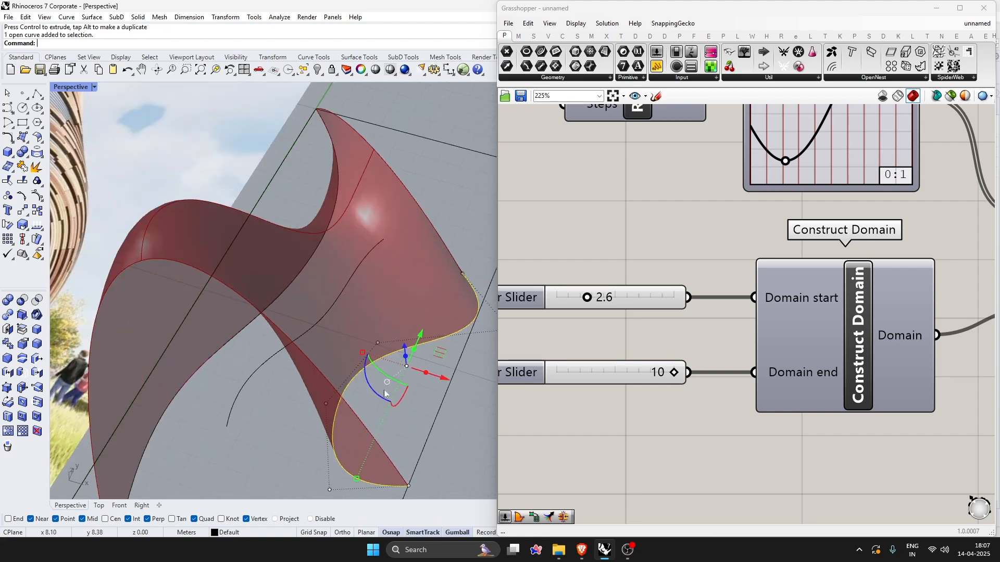
scroll(444, 342, down, 4)
scroll(444, 338, up, 4)
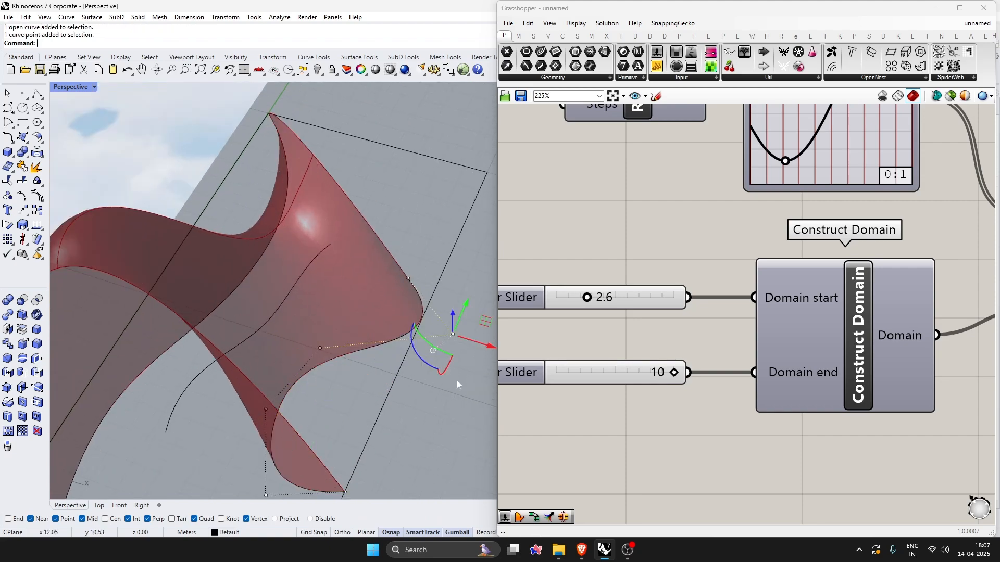
key(Delete)
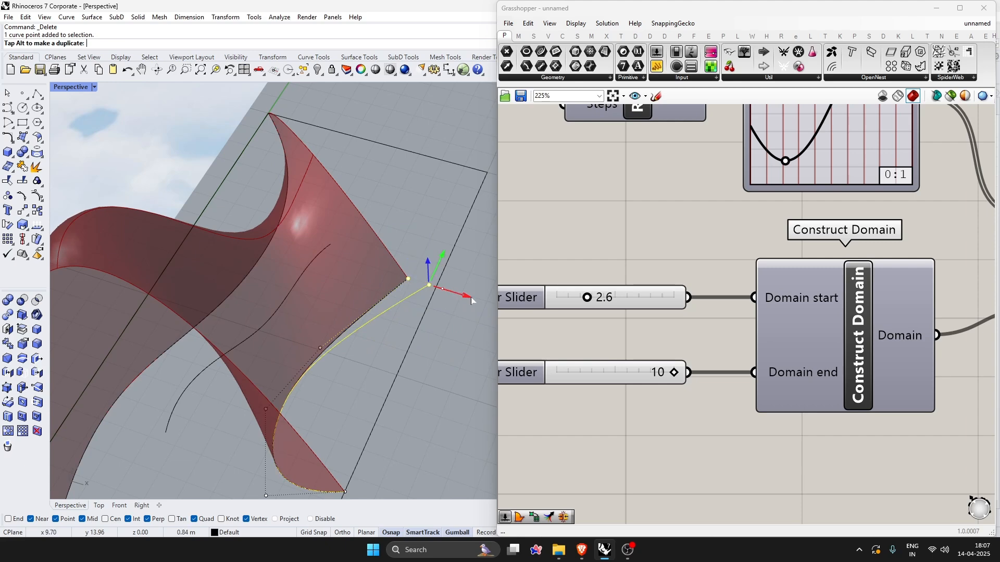
drag(472, 301, 471, 300)
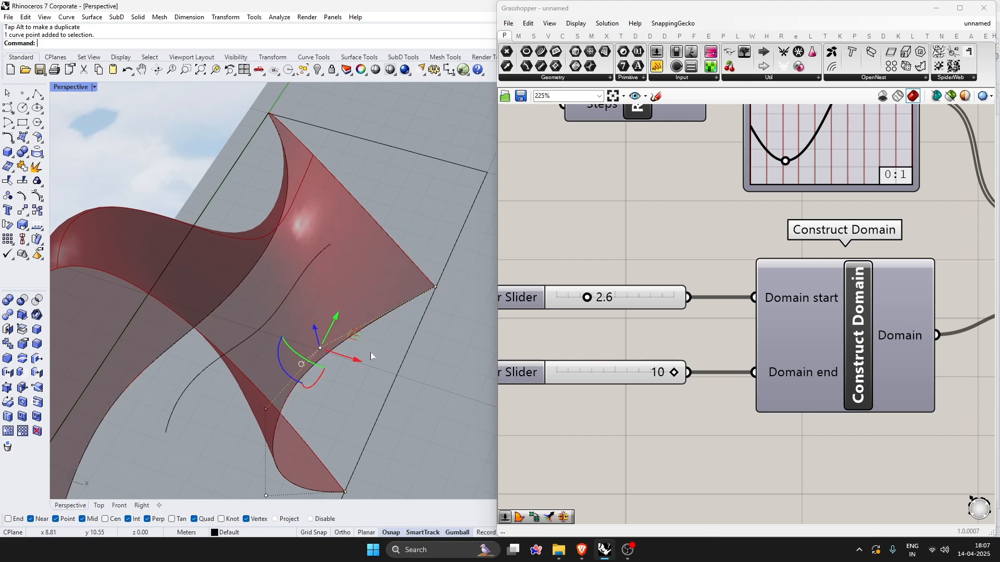
- Shift the intermediate control points of the second outer base curve along X and Y to smooth its bend
drag(390, 371, 404, 375)
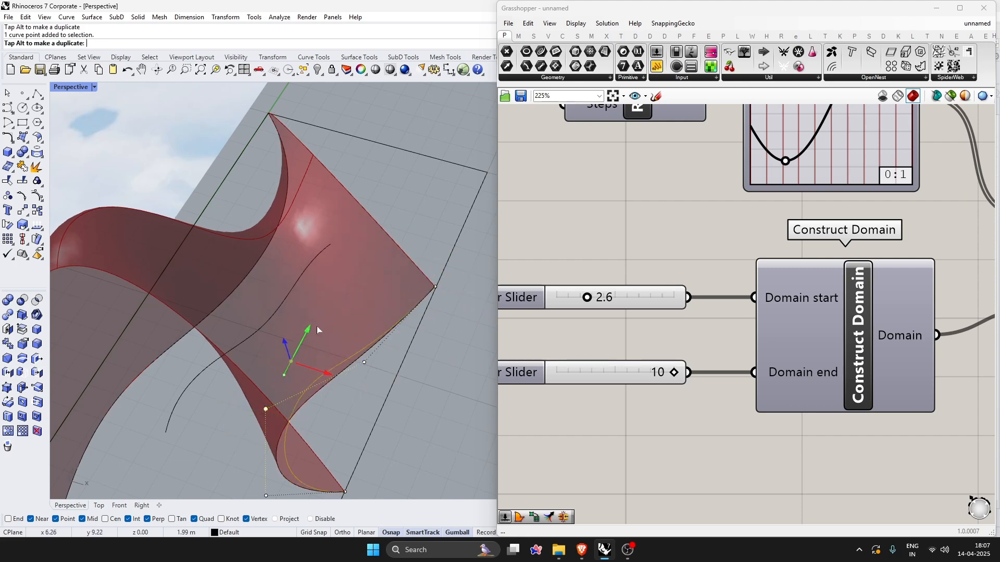
drag(316, 326, 324, 313)
right_drag(402, 376, 342, 420)
drag(306, 411, 303, 411)
key(Escape)
key(Escape)
- Move the Graph Mapper curve's peak to the end of the graph domain and lower its trough slightly
right_drag(349, 429, 332, 291)
scroll(598, 369, down, 3)
scroll(692, 244, up, 3)
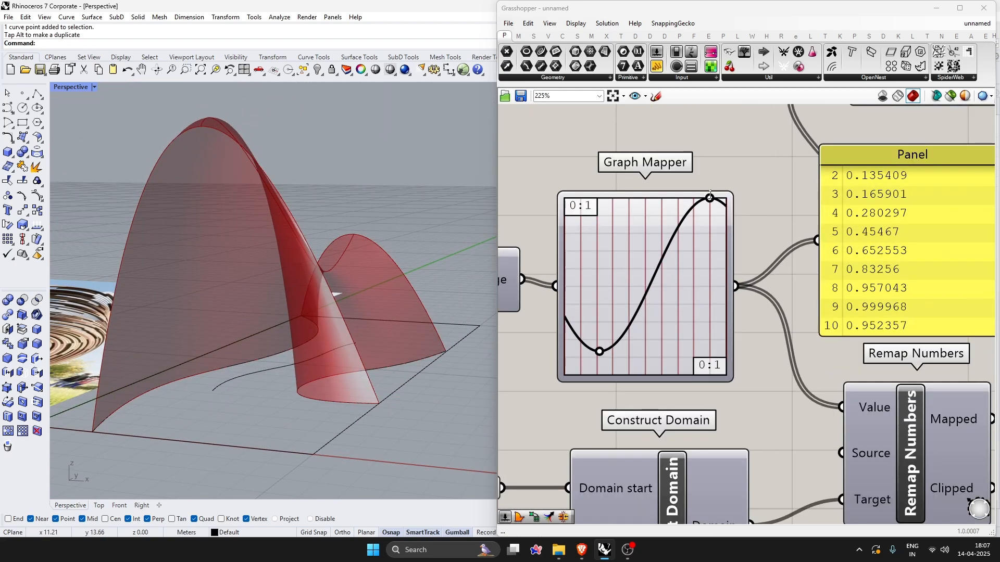
drag(710, 196, 774, 184)
drag(597, 351, 606, 360)
- Move the control points at the middle base curve's near end along negative X to widen its bend
right_drag(301, 363, 340, 395)
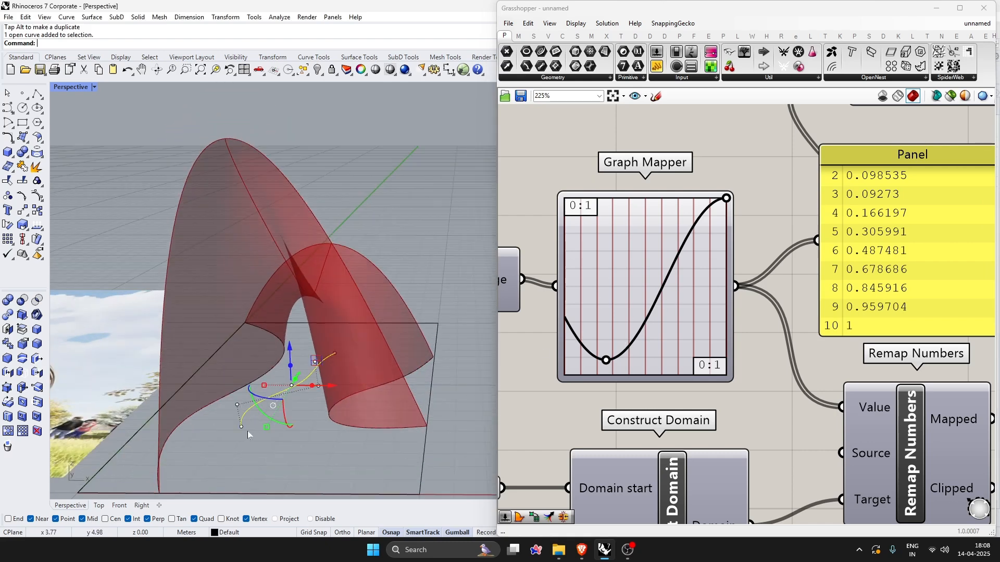
drag(275, 431, 241, 447)
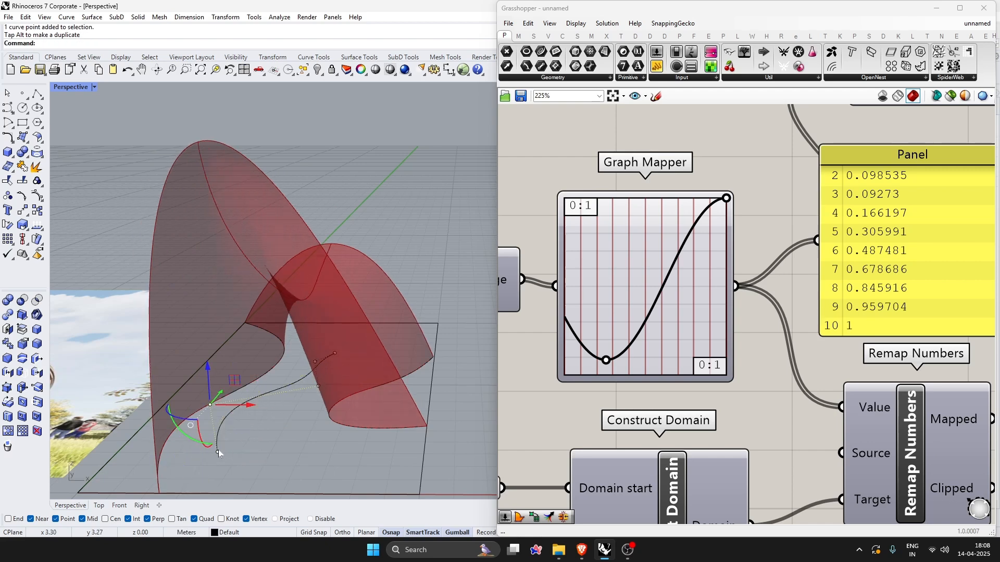
drag(264, 455, 265, 455)
click(311, 436)
- Move the first outer base curve's near end point inward along X and its neighbouring control point outward
right_drag(311, 436, 336, 443)
scroll(275, 345, down, 3)
scroll(275, 345, up, 1)
scroll(360, 457, down, 5)
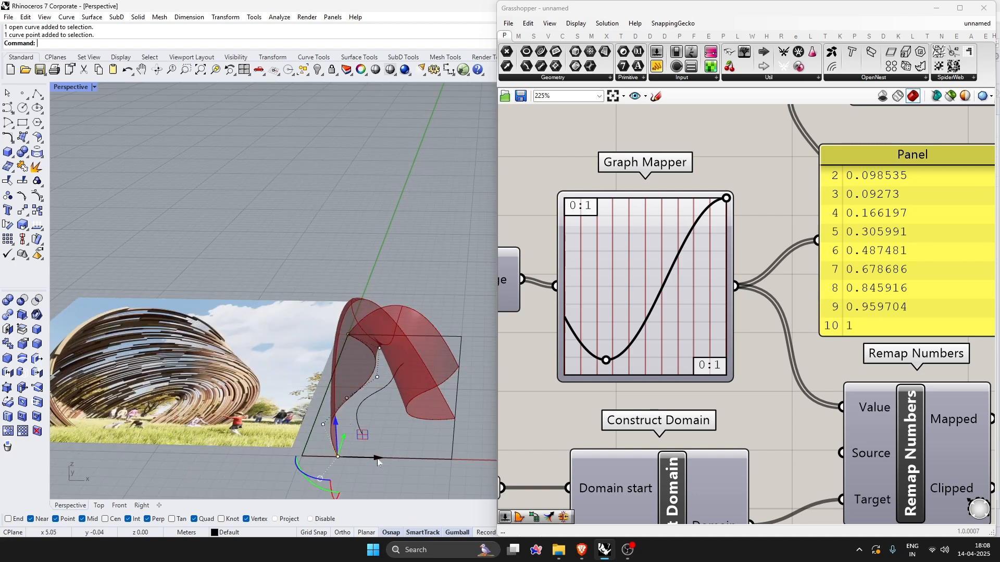
drag(378, 462, 399, 459)
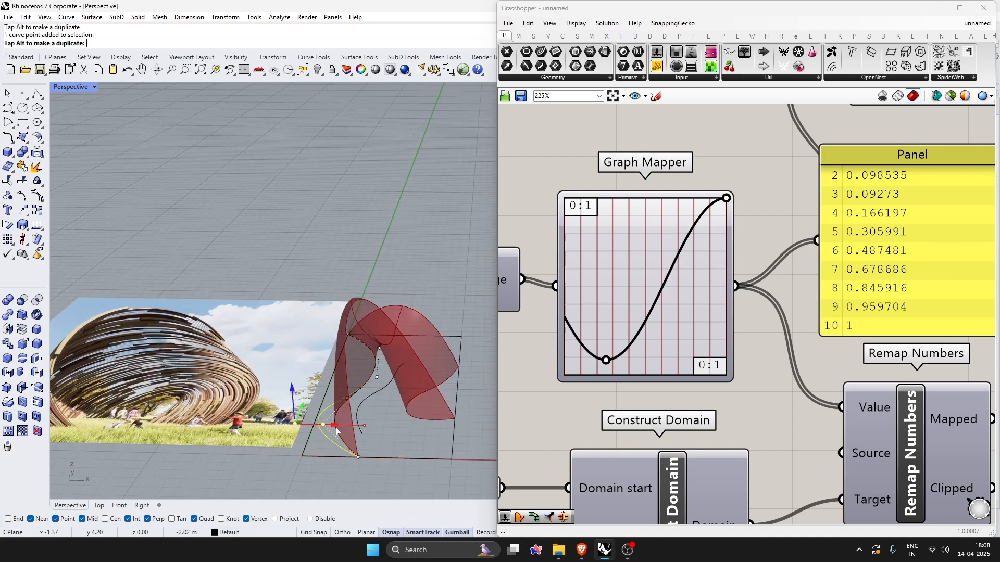
drag(336, 431, 336, 430)
right_drag(348, 429, 400, 398)
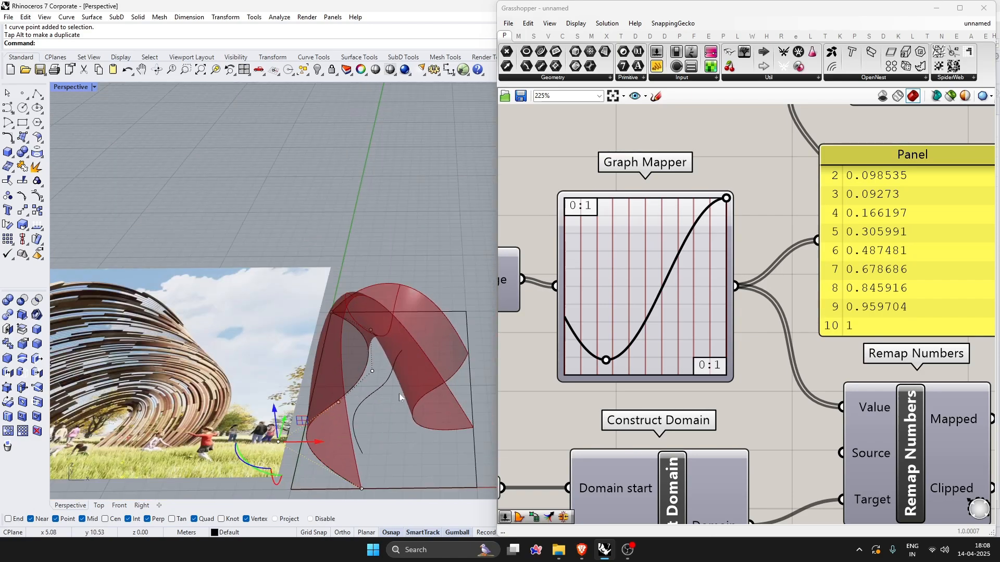
- Move the first outer base curve's near end point slightly back along X toward the boundary rectangle's corner
right_drag(338, 373, 387, 473)
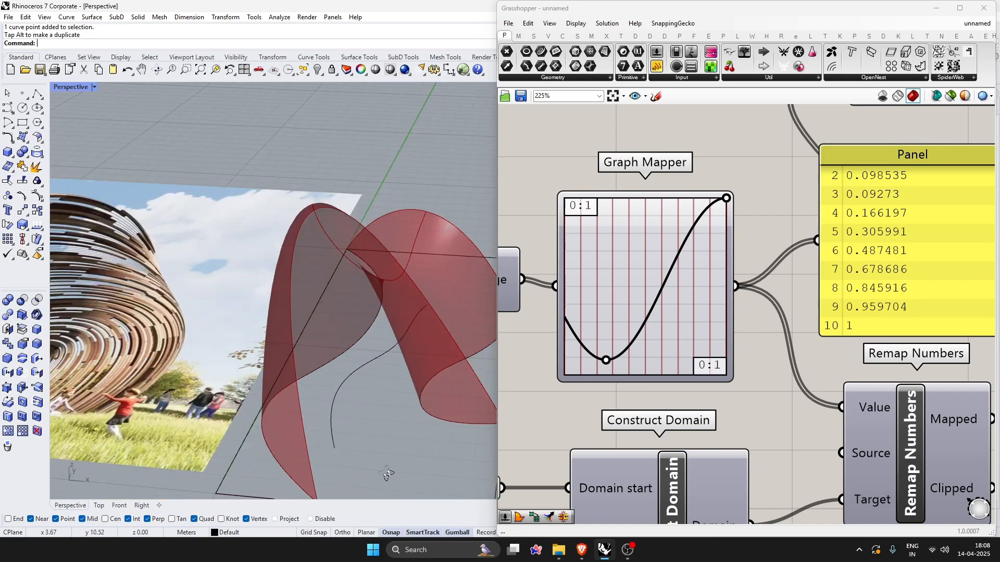
click(283, 466)
scroll(285, 469, down, 2)
shift+right_drag(311, 495, 330, 439)
drag(359, 433, 336, 431)
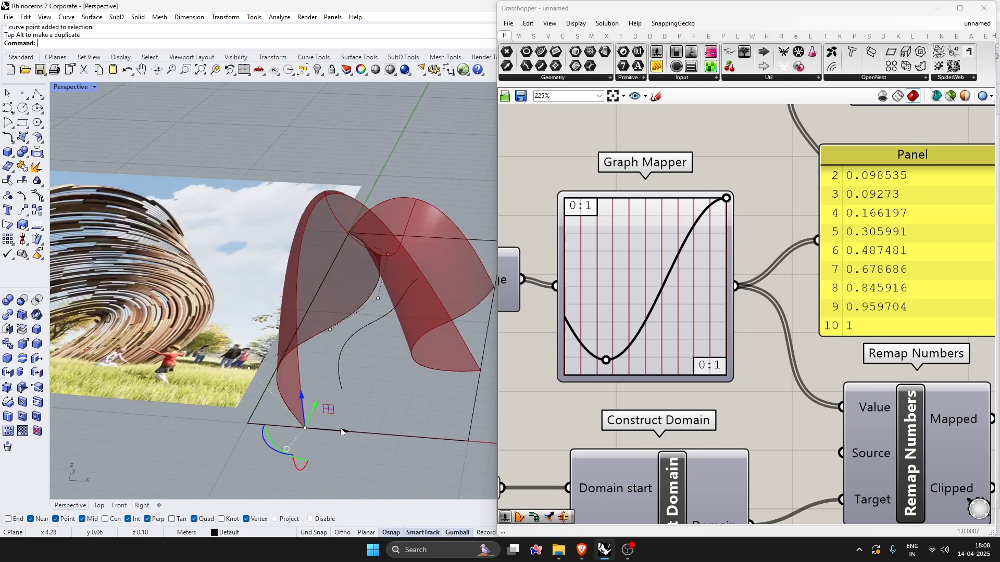
key(Escape)
- Add a Divide Domain² component beside the Loft component and connect the Loft output to its Domain input
right_drag(373, 460, 413, 469)
scroll(644, 366, down, 4)
scroll(588, 365, down, 5)
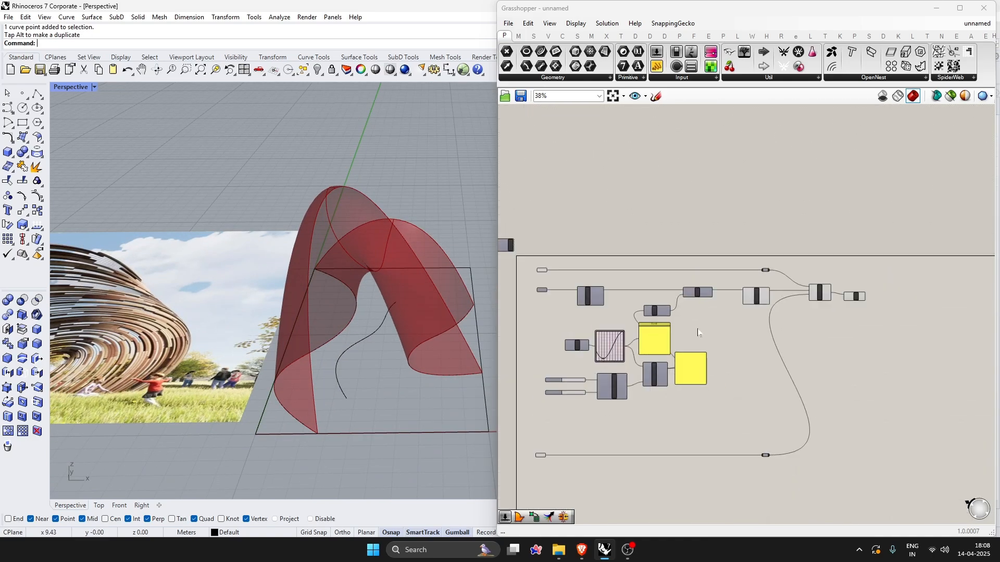
scroll(851, 299, up, 8)
drag(890, 293, 876, 282)
click(849, 336)
right_drag(297, 311, 348, 319)
scroll(584, 386, down, 3)
scroll(854, 325, up, 5)
click(725, 341)
double_click(868, 344)
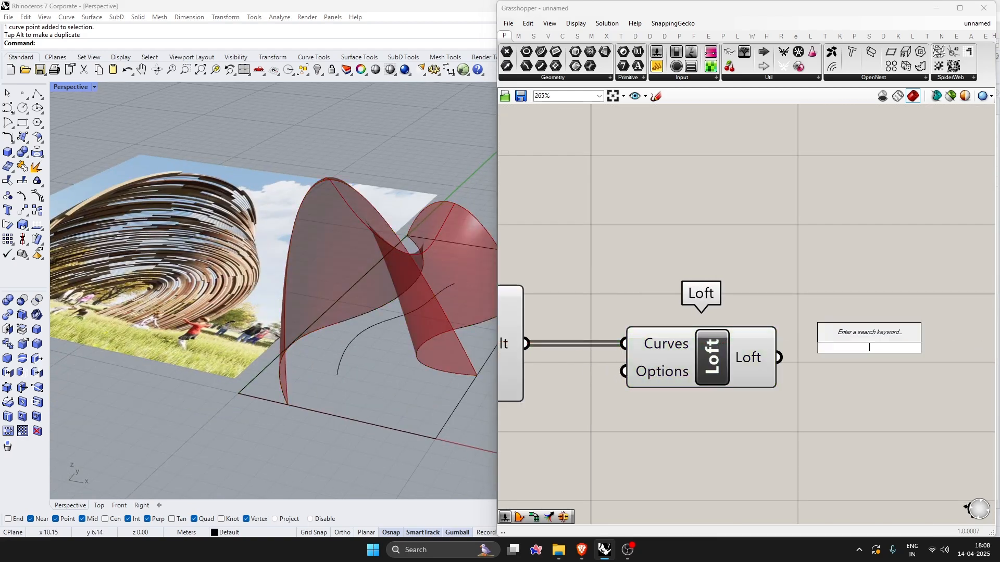
text(DIVIDE DO)
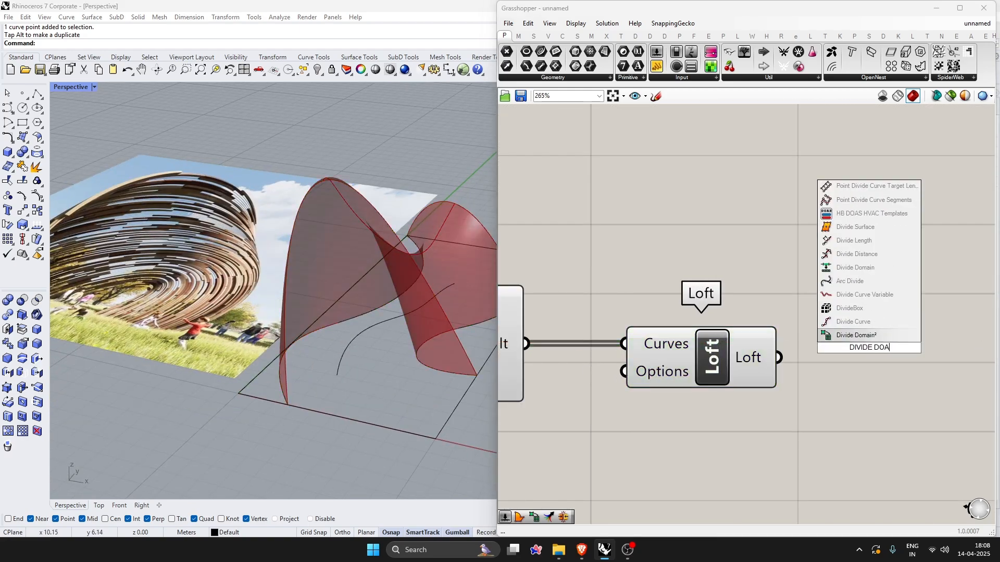
click(872, 334)
scroll(810, 349, up, 2)
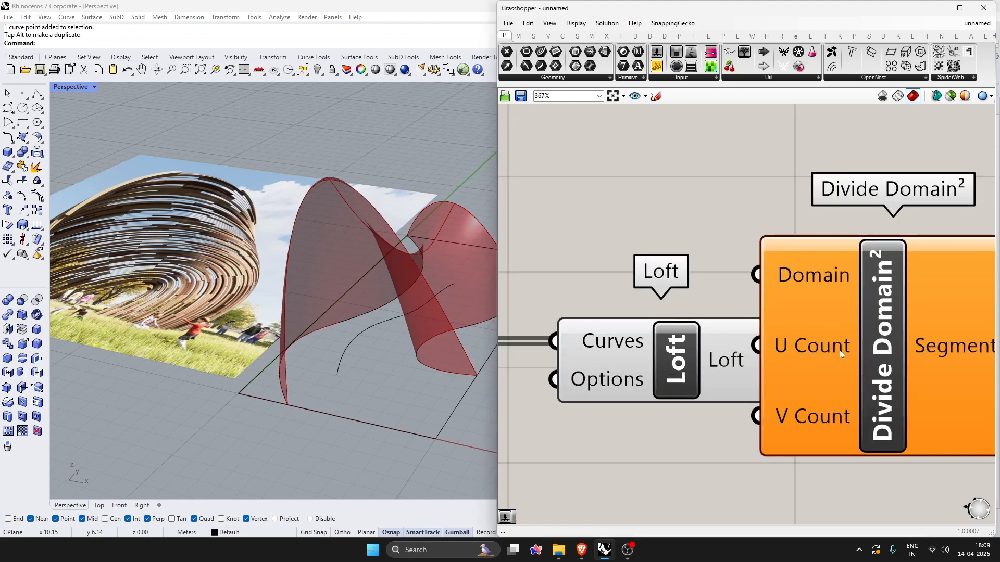
drag(839, 350, 957, 431)
scroll(563, 292, down, 5)
drag(773, 360, 733, 435)
scroll(843, 374, up, 1)
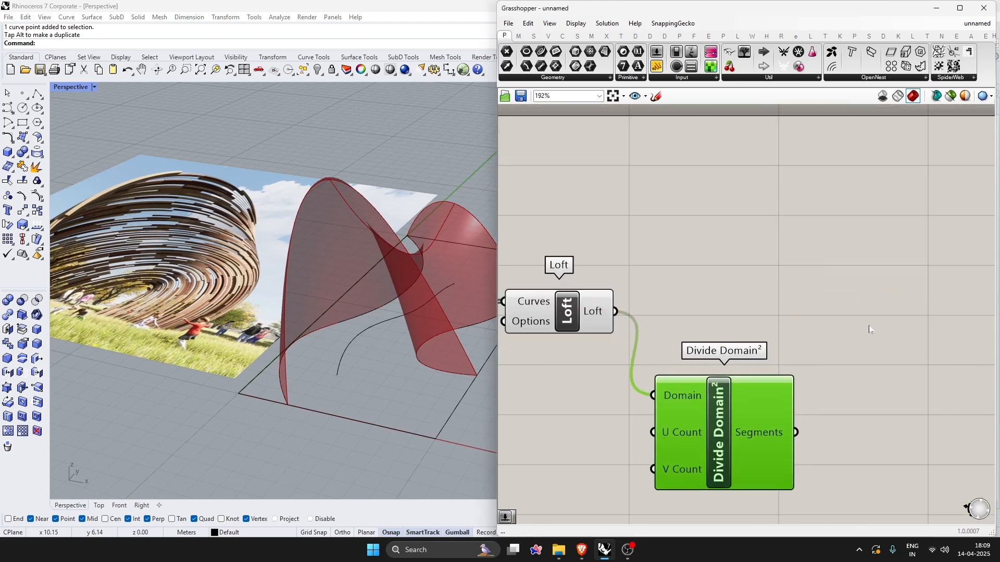
- Add an Isotrim component, feeding its Surface input from Loft and its Domain input from the Divide Domain² segments
double_click(873, 321)
text(ISOTRIM)
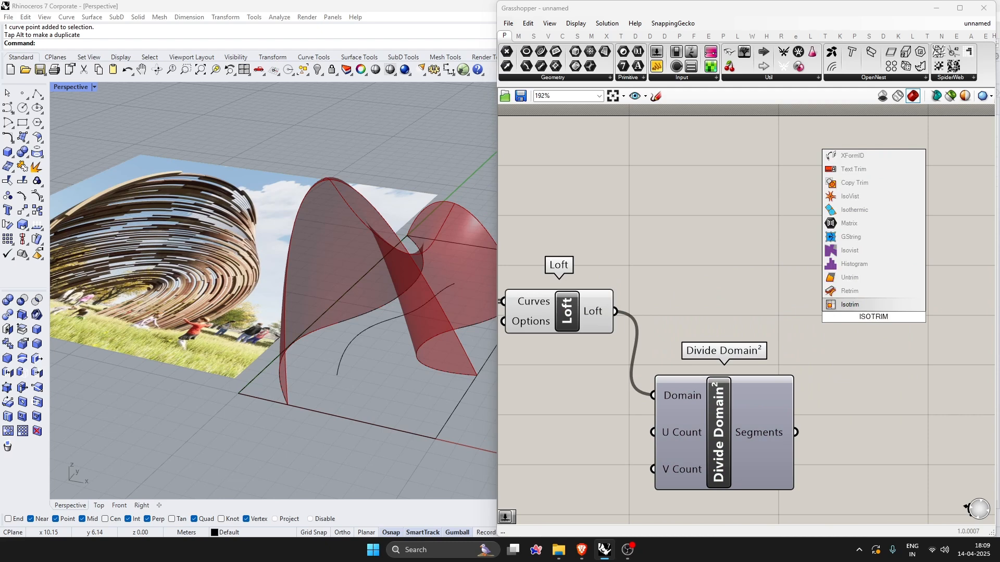
click(854, 304)
drag(859, 320, 871, 334)
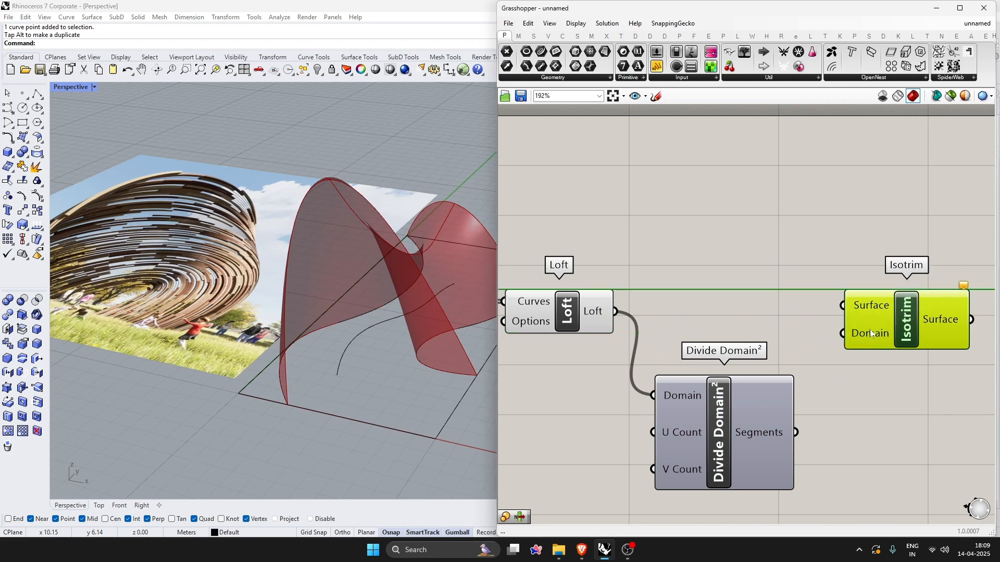
click(705, 303)
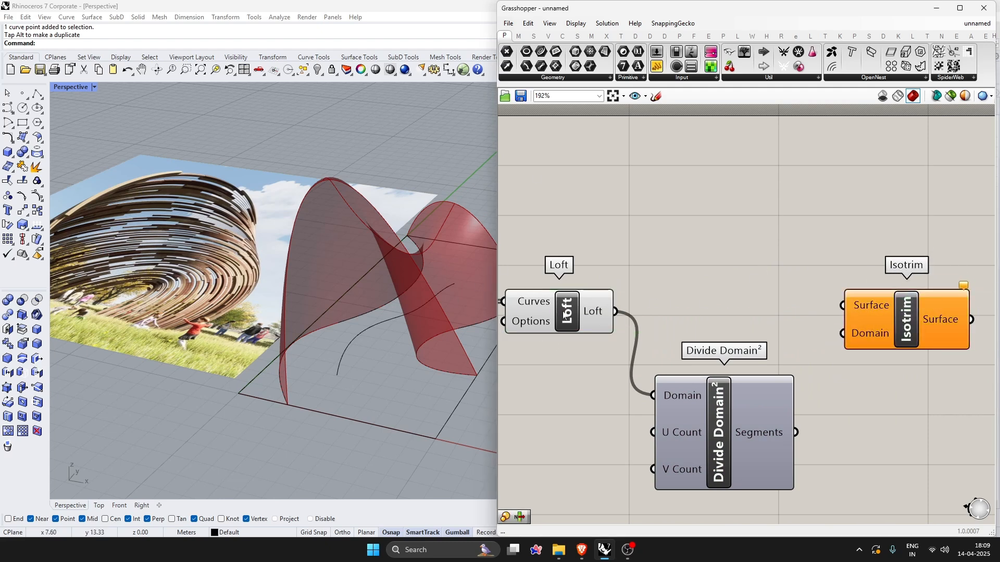
click(566, 316)
drag(615, 311, 848, 340)
drag(905, 334, 896, 334)
click(862, 386)
- Add a number slider set to 1 and connect it to the U Count of Divide Domain²
right_drag(356, 418, 395, 440)
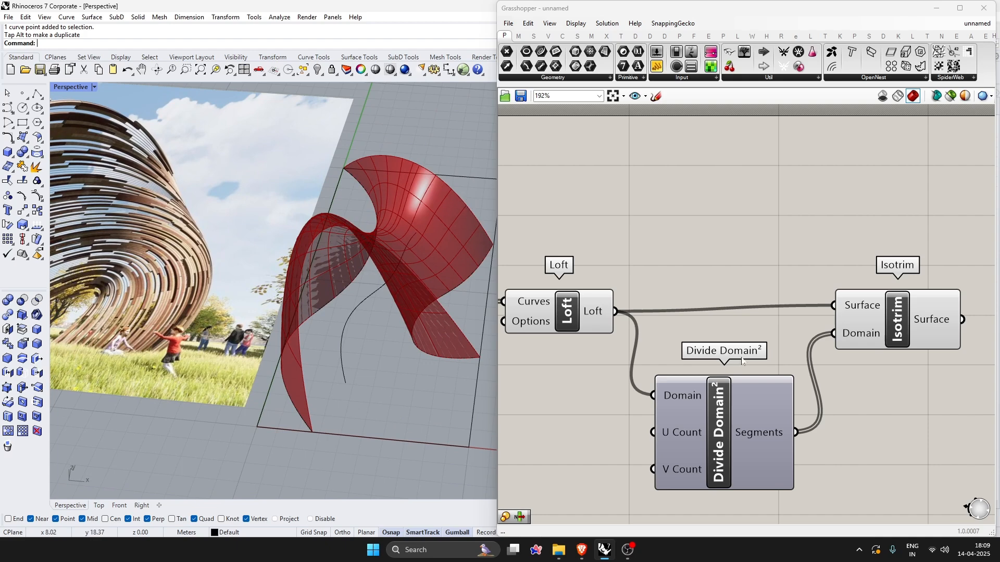
scroll(743, 361, down, 2)
scroll(690, 401, up, 2)
scroll(770, 383, down, 2)
scroll(617, 404, up, 2)
double_click(560, 417)
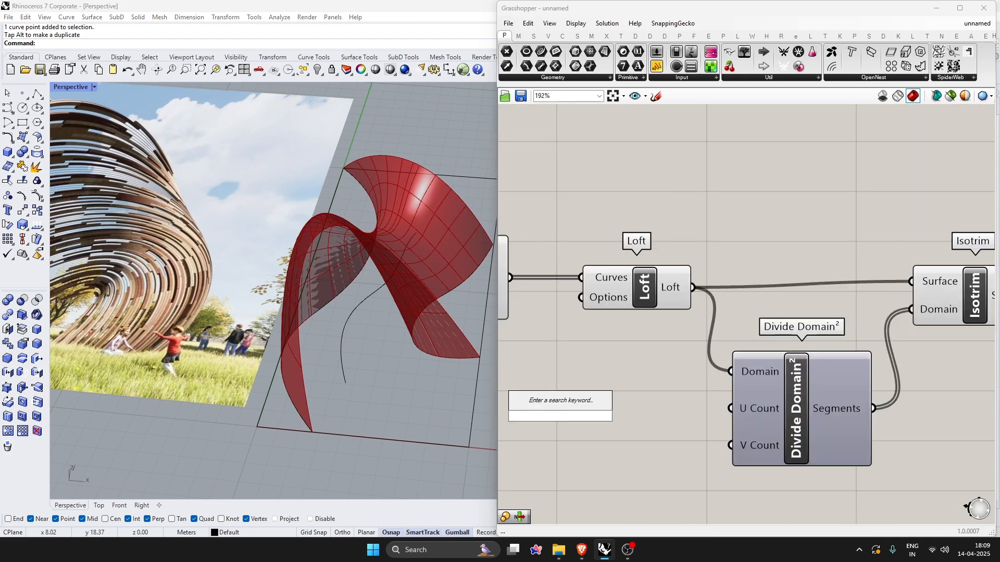
text(1)
key(Return)
right_drag(360, 296, 363, 331)
- Add a number slider, connect it to the V Count of Divide Domain² and set it to 92
double_click(592, 452)
text(20)
key(Return)
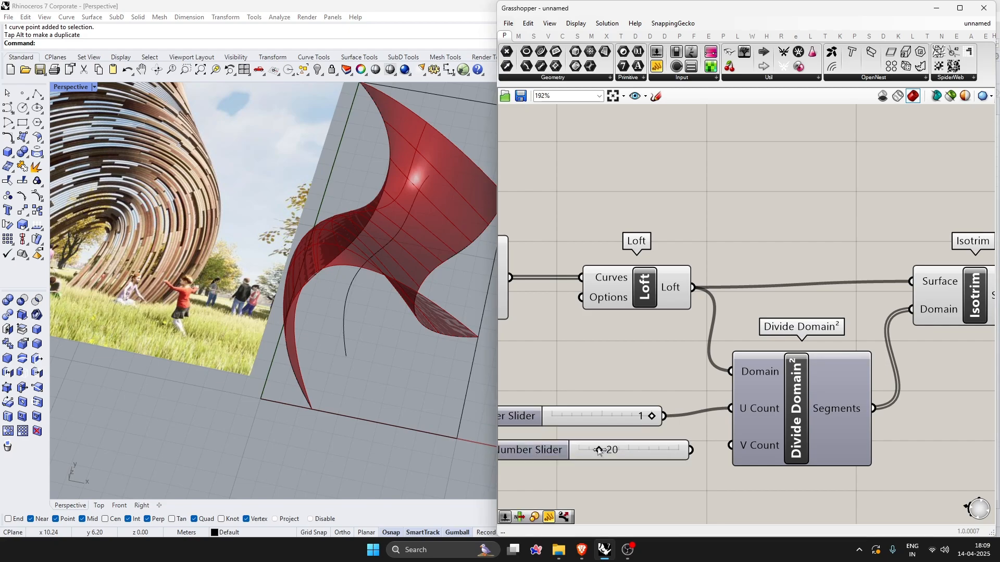
scroll(622, 461, up, 2)
drag(594, 446, 692, 457)
right_drag(331, 387, 354, 260)
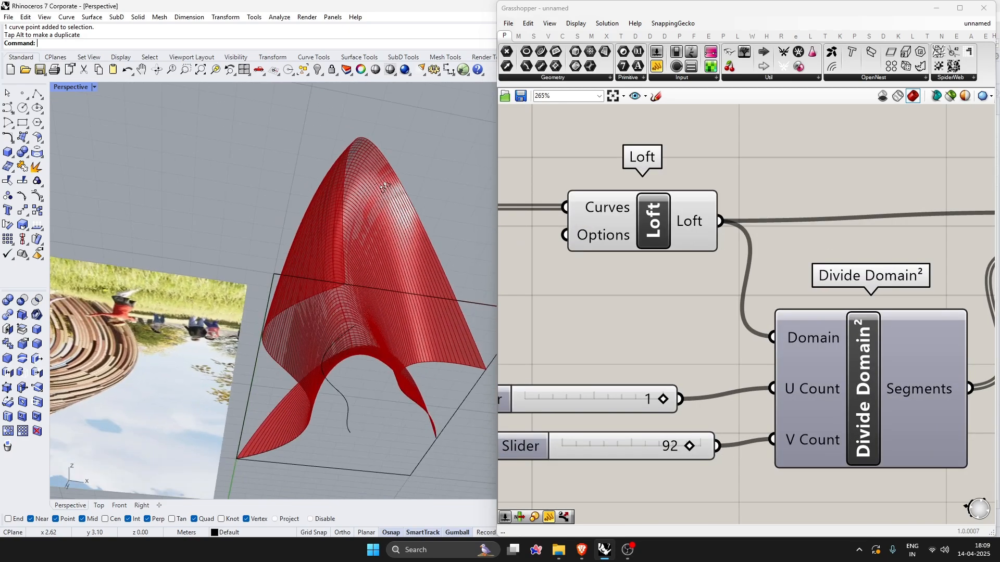
scroll(389, 186, up, 6)
right_drag(389, 187, 360, 319)
scroll(360, 318, down, 5)
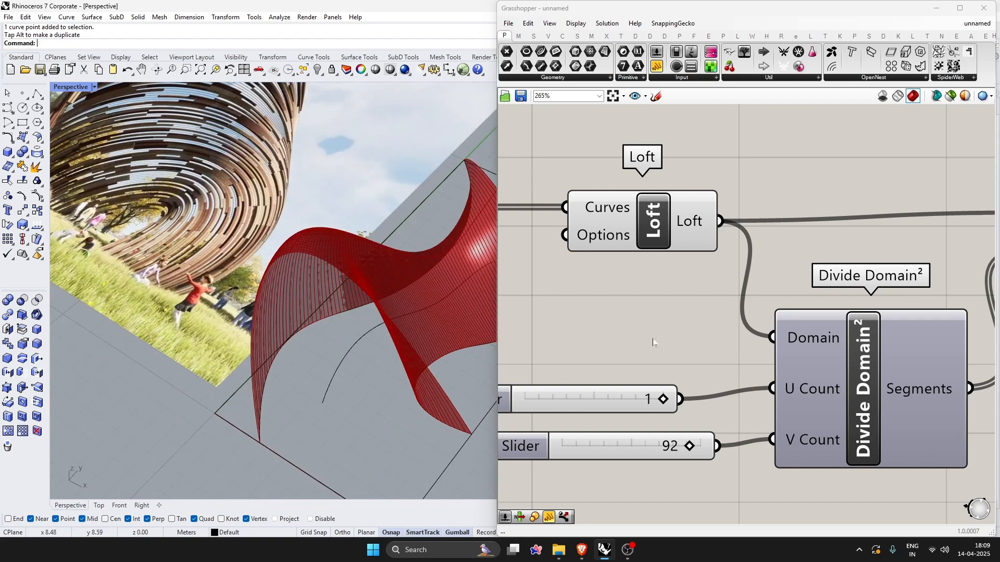
- Delete the Isotrim and Divide Domain² components together with their two number sliders
scroll(676, 339, down, 5)
drag(861, 433, 717, 207)
key(Delete)
drag(733, 426, 657, 339)
key(Delete)
- Add a Staggered Quad Panels component and connect the Loft output to its Surface input
click(738, 36)
click(810, 36)
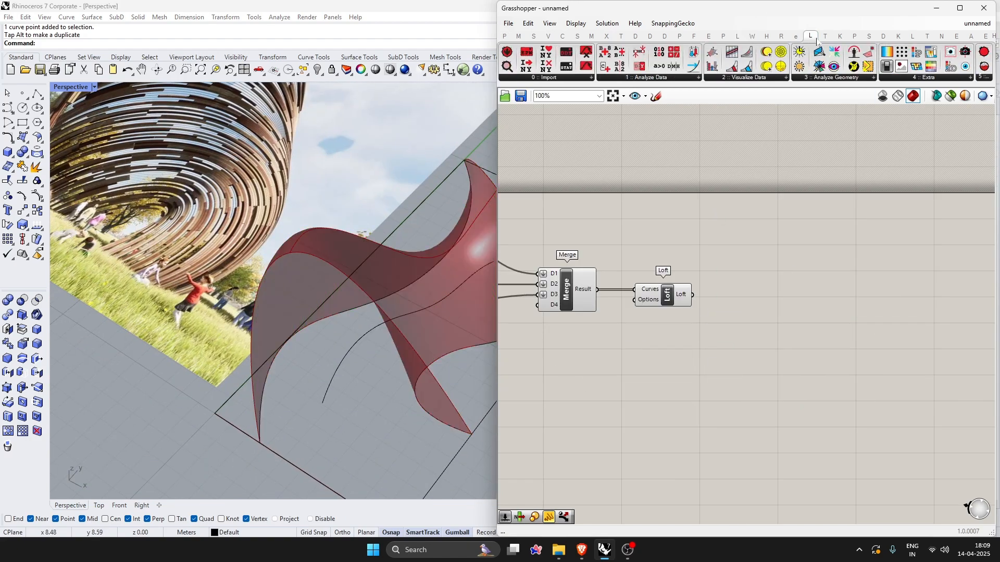
click(912, 36)
click(784, 77)
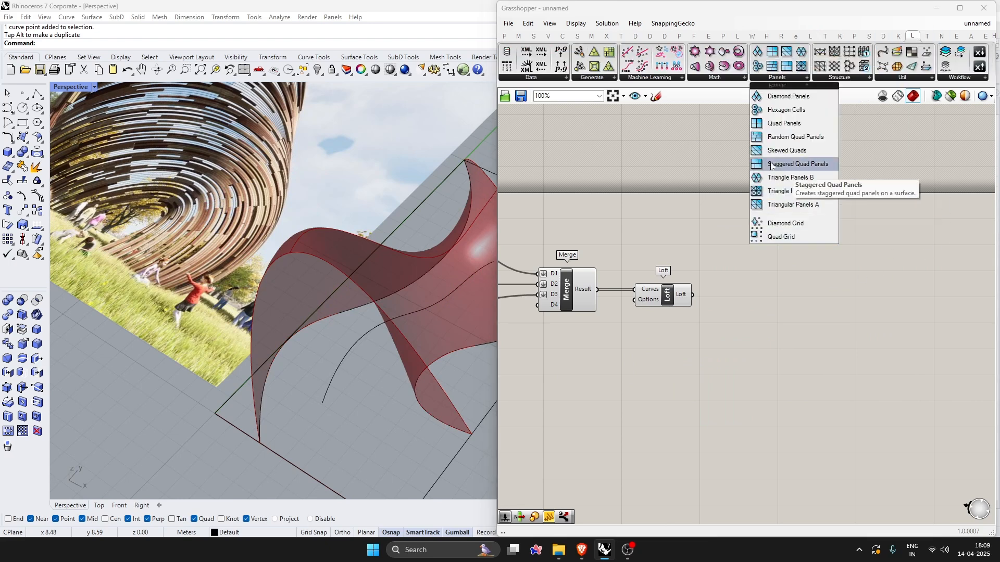
drag(774, 168, 756, 319)
scroll(768, 299, up, 4)
click(706, 415)
- Add a number slider, connect it to V Divisions of Staggered Quad Panels and set it to 100
double_click(643, 424)
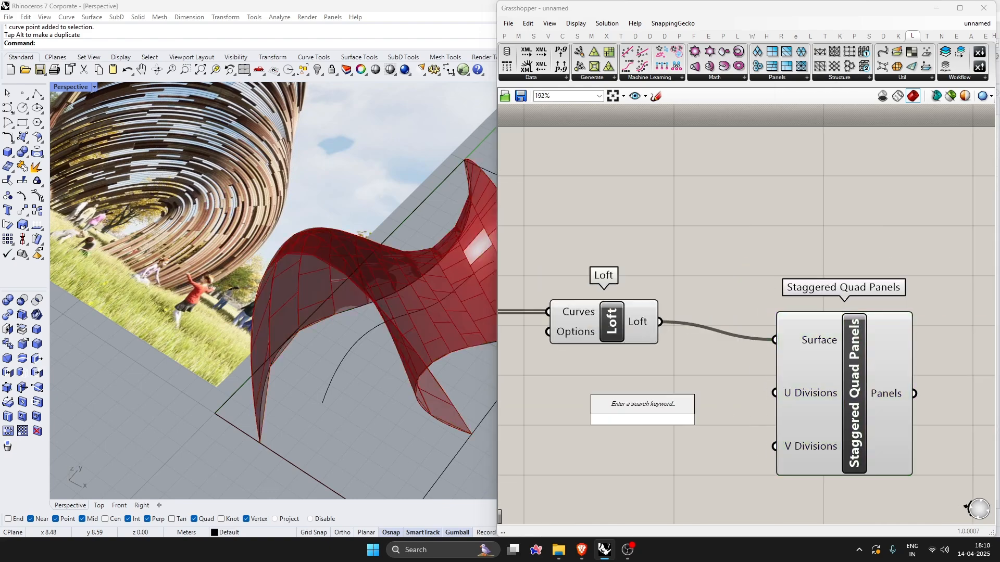
text(20)
key(Return)
drag(748, 417, 775, 446)
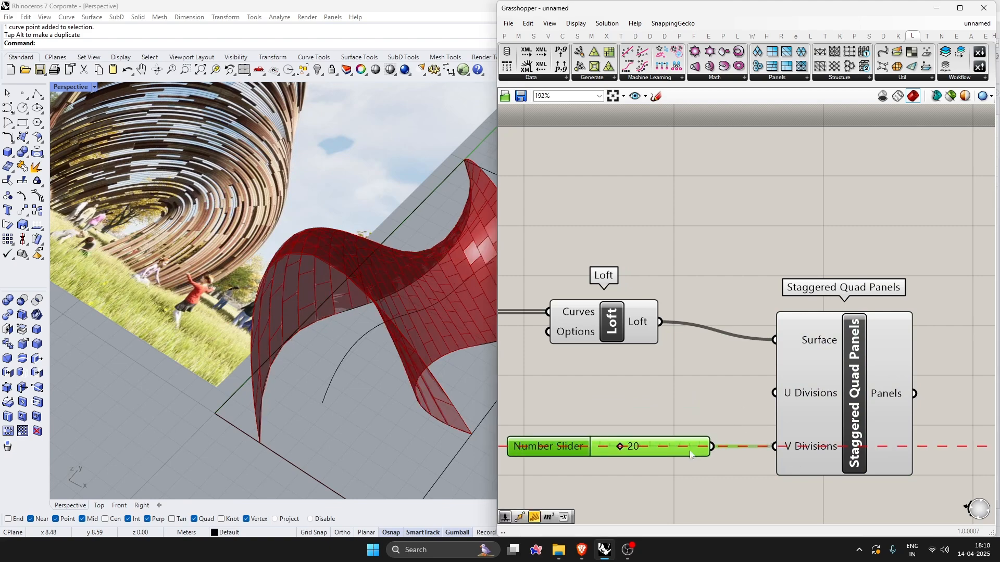
drag(620, 448, 703, 453)
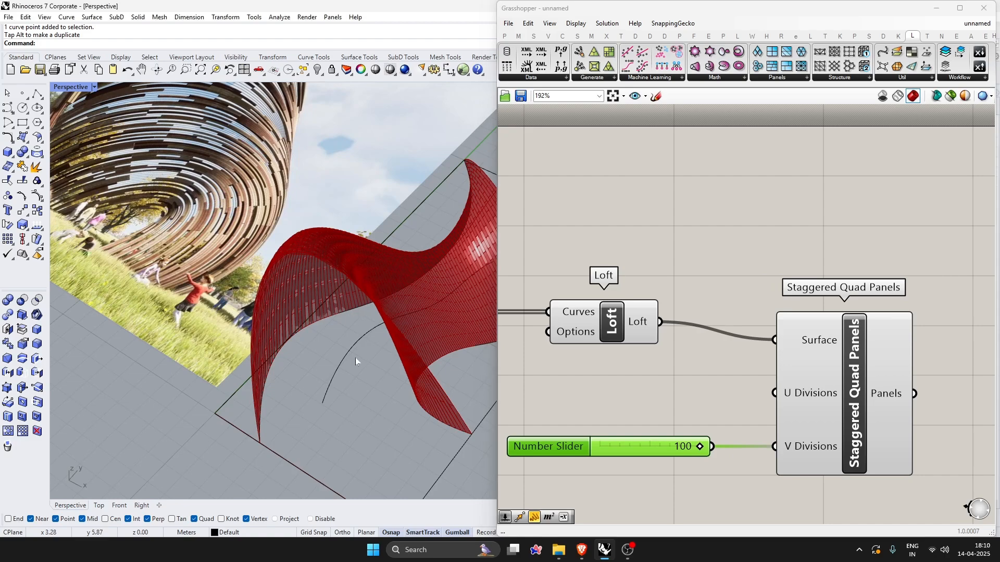
right_drag(380, 424, 412, 347)
- Replace the Staggered Quad Panels component with Random Quad Panels and connect the Loft output to its Surface input
click(893, 325)
click(885, 253)
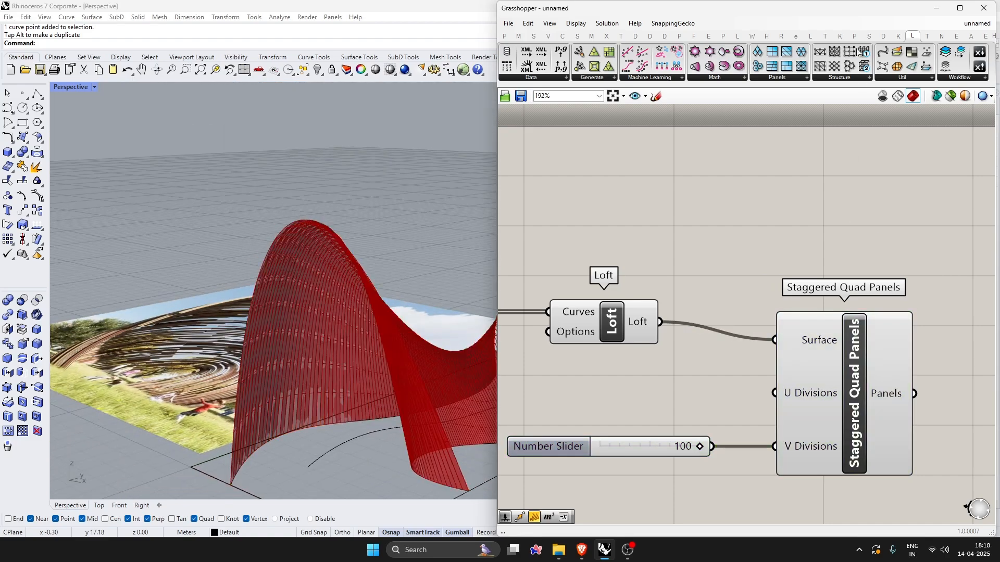
click(782, 80)
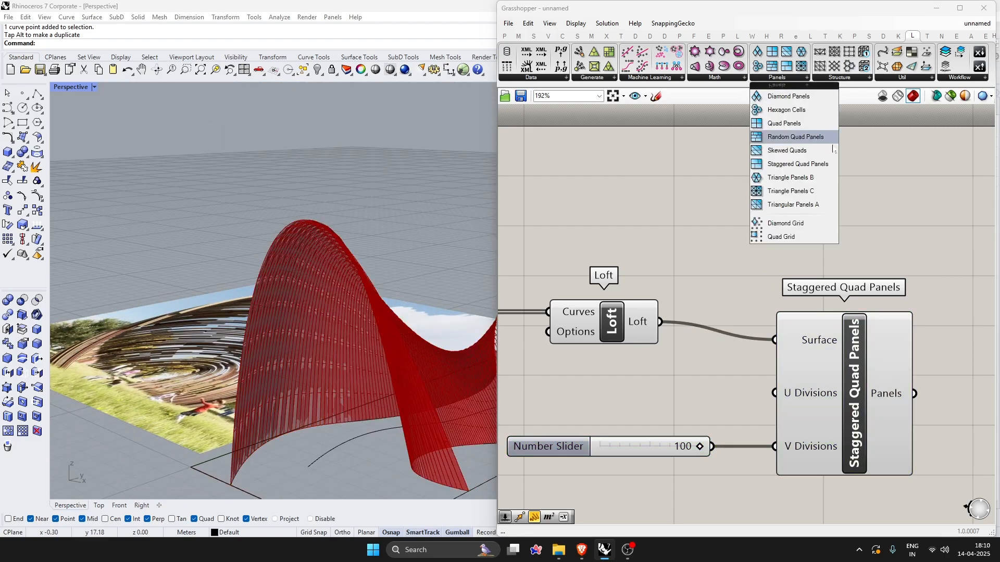
click(811, 139)
click(819, 240)
drag(850, 348, 854, 416)
key(Delete)
drag(805, 286, 817, 423)
drag(659, 321, 752, 320)
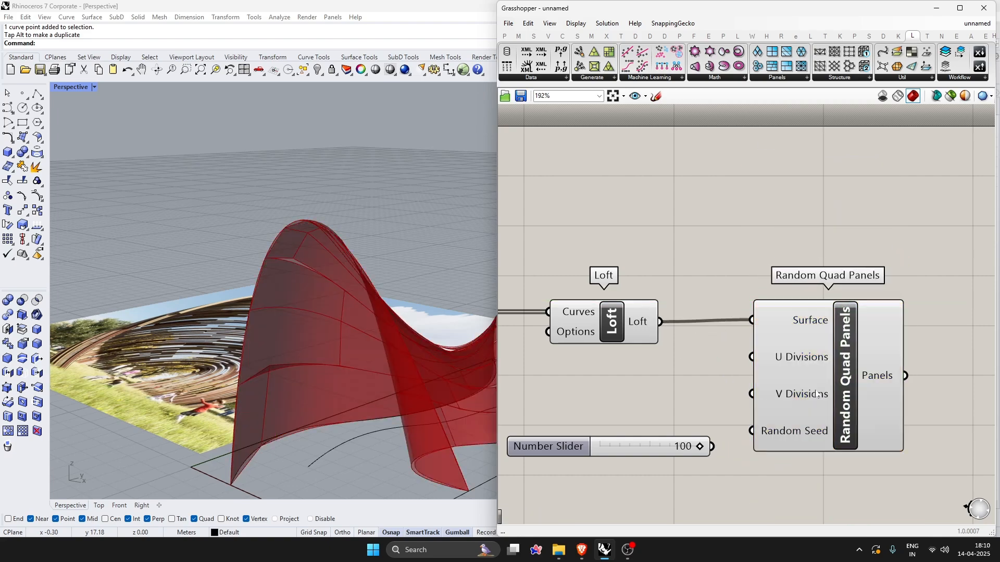
- Connect the existing slider to V Divisions of Random Quad Panels and a new number slider, set to 100, to U Divisions
drag(781, 364, 829, 366)
drag(811, 408, 810, 407)
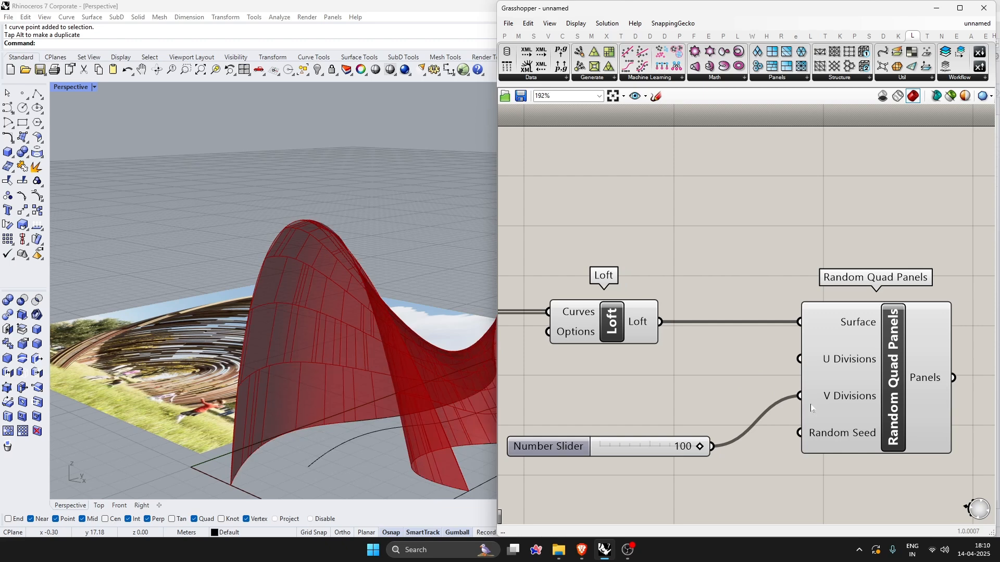
double_click(627, 390)
text(20)
key(Return)
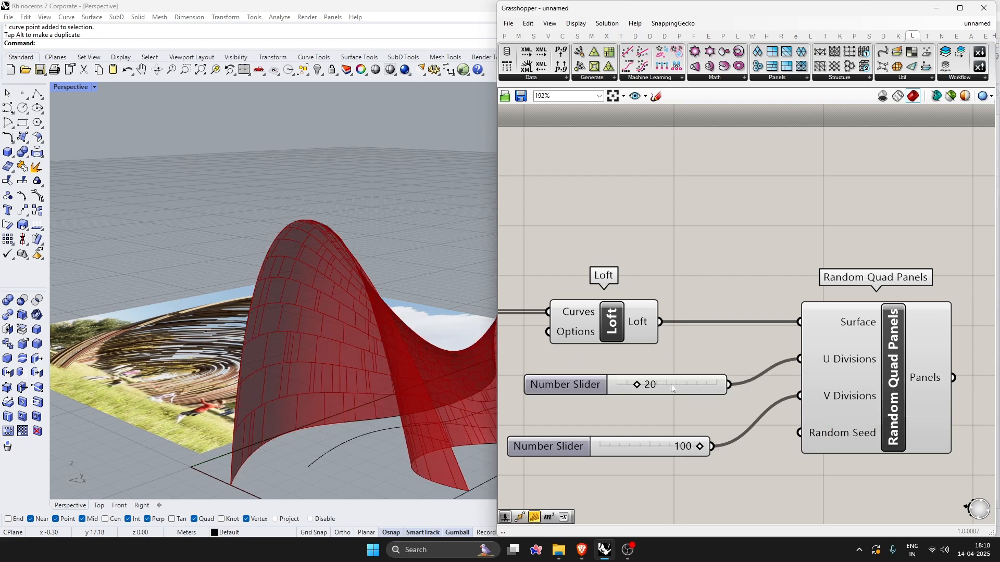
scroll(674, 389, up, 1)
drag(630, 385, 770, 398)
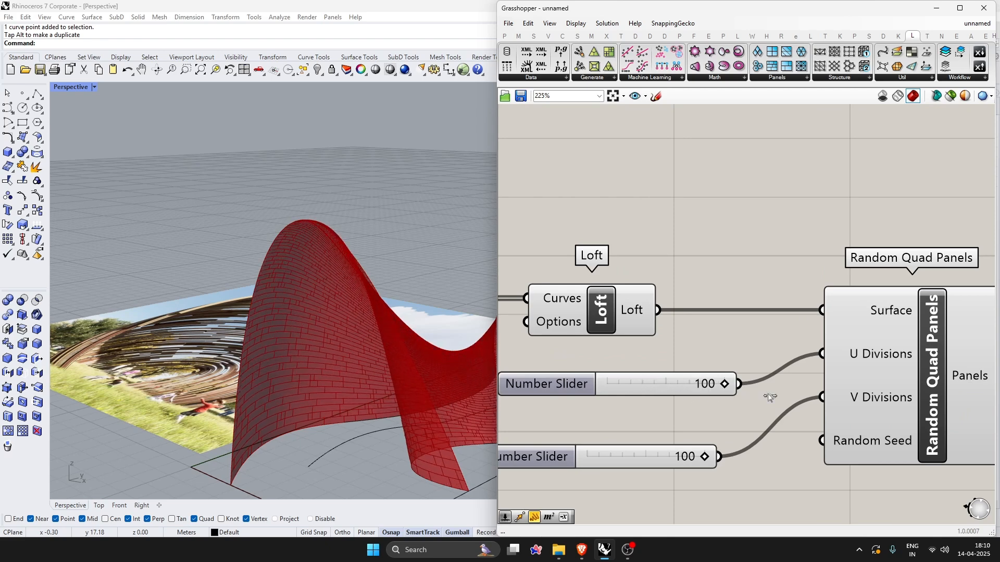
drag(677, 397, 728, 402)
- Move Random Quad Panels and its two number sliders farther from Loft, leaving room between them for another component
right_drag(885, 383, 750, 334)
scroll(750, 334, down, 1)
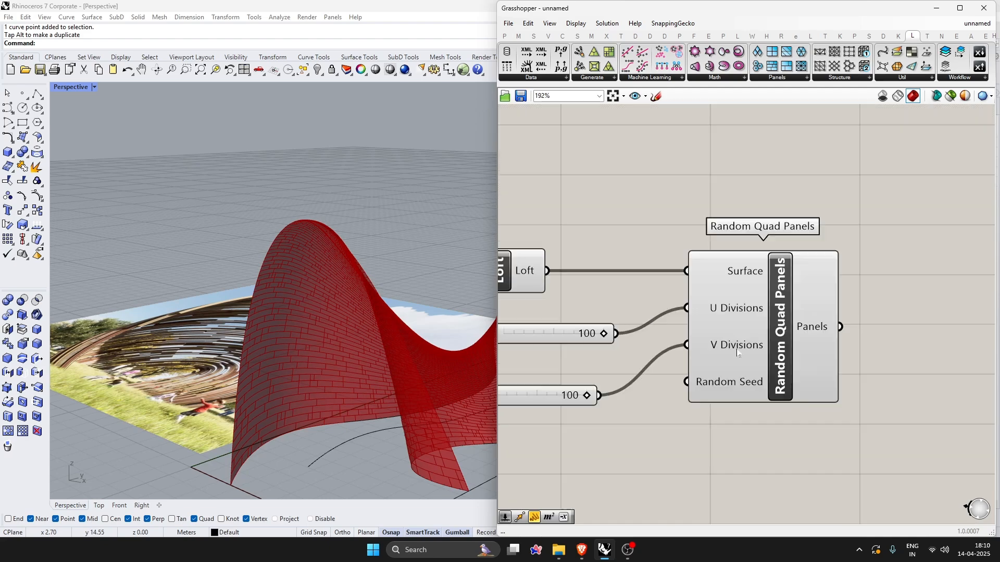
drag(781, 328, 898, 329)
scroll(802, 426, down, 3)
scroll(787, 425, up, 1)
drag(912, 450, 646, 270)
drag(605, 365, 865, 377)
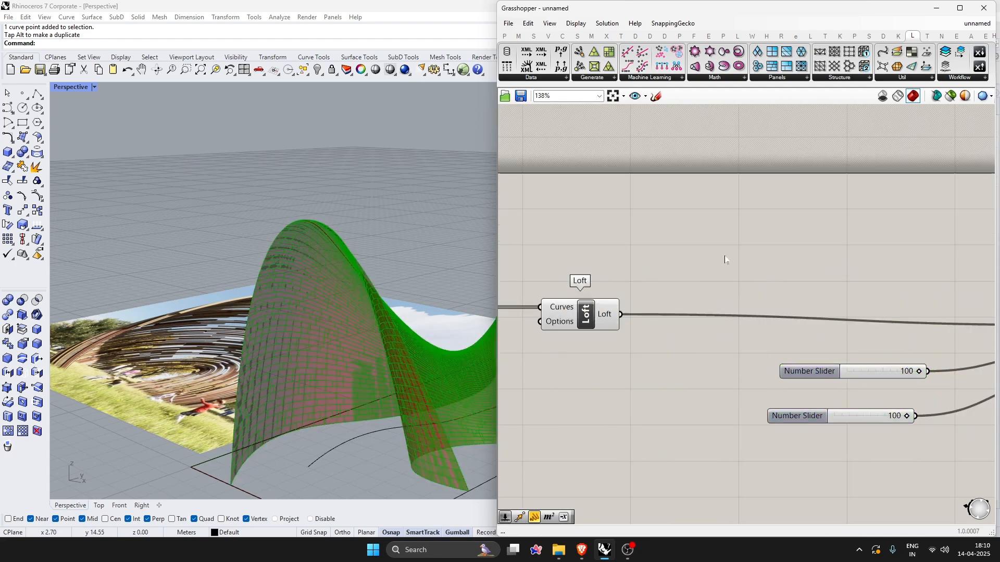
- Insert a Swap Surface Directions component between Loft and the Surface input of Random Quad Panels, wiring its Surface input and Swapped output
double_click(723, 257)
text(SWAP)
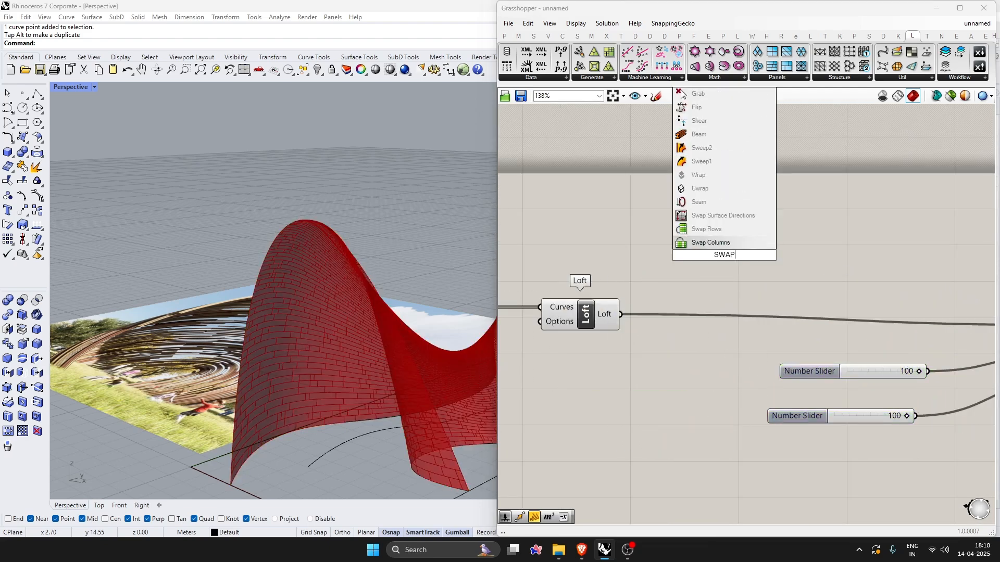
click(722, 217)
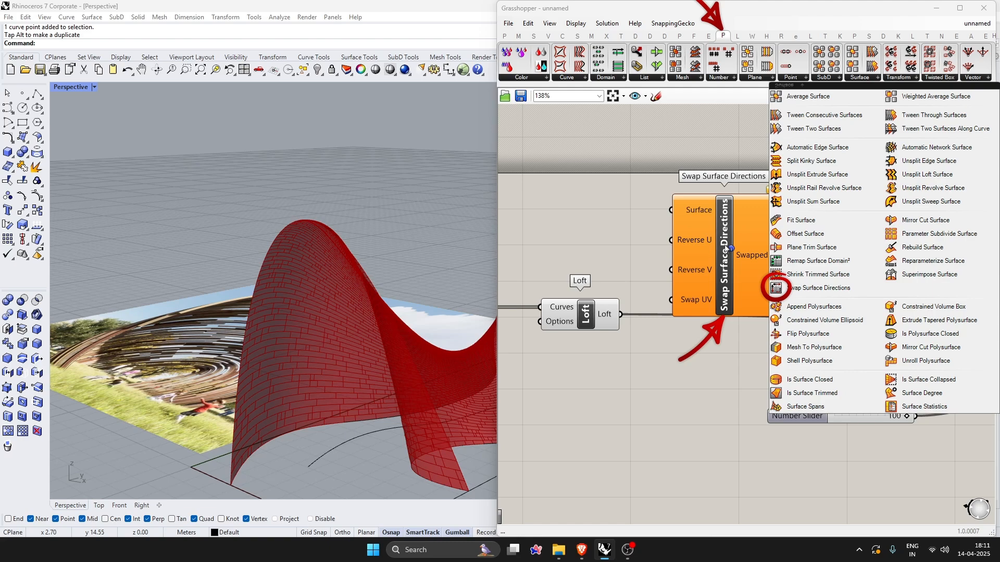
drag(670, 210, 670, 211)
drag(774, 263, 886, 279)
scroll(792, 211, down, 5)
scroll(855, 263, up, 4)
drag(614, 224, 583, 323)
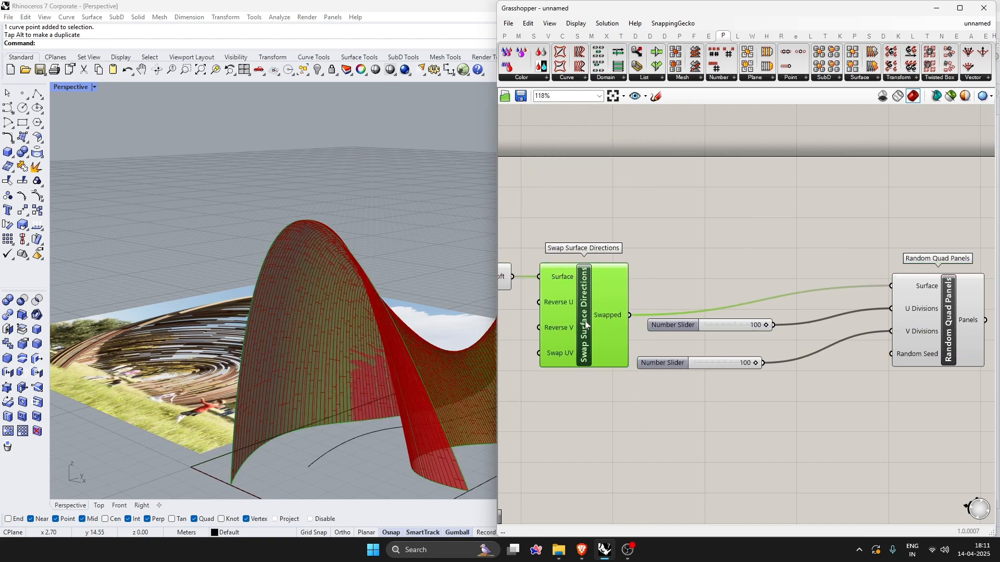
- Examine the Swap Surface Directions wiring and the direction of the random panels on the lofted surface
click(807, 292)
scroll(807, 292, down, 4)
click(672, 310)
scroll(672, 309, up, 5)
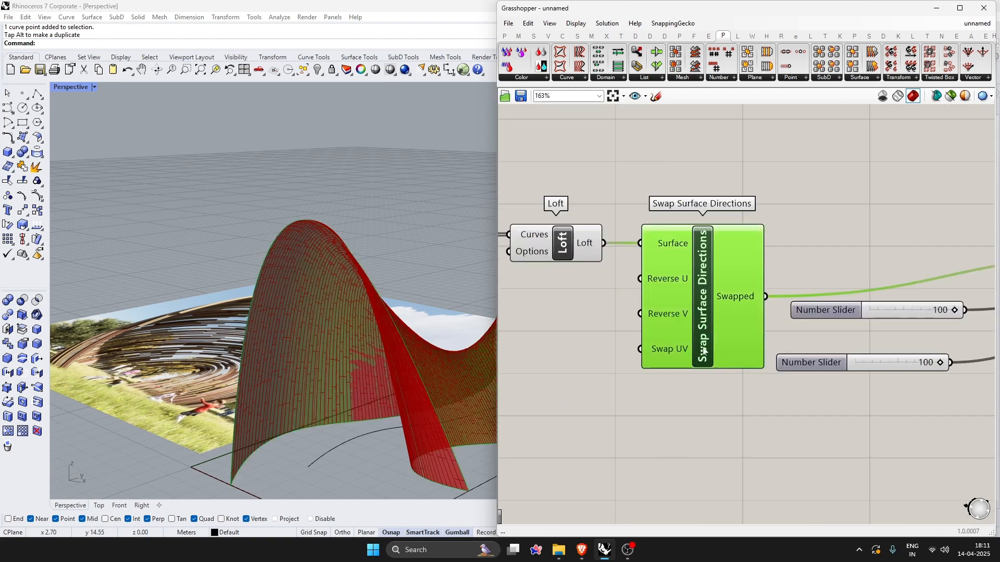
click(714, 422)
scroll(713, 417, down, 6)
scroll(854, 365, up, 5)
drag(929, 380, 613, 365)
click(604, 448)
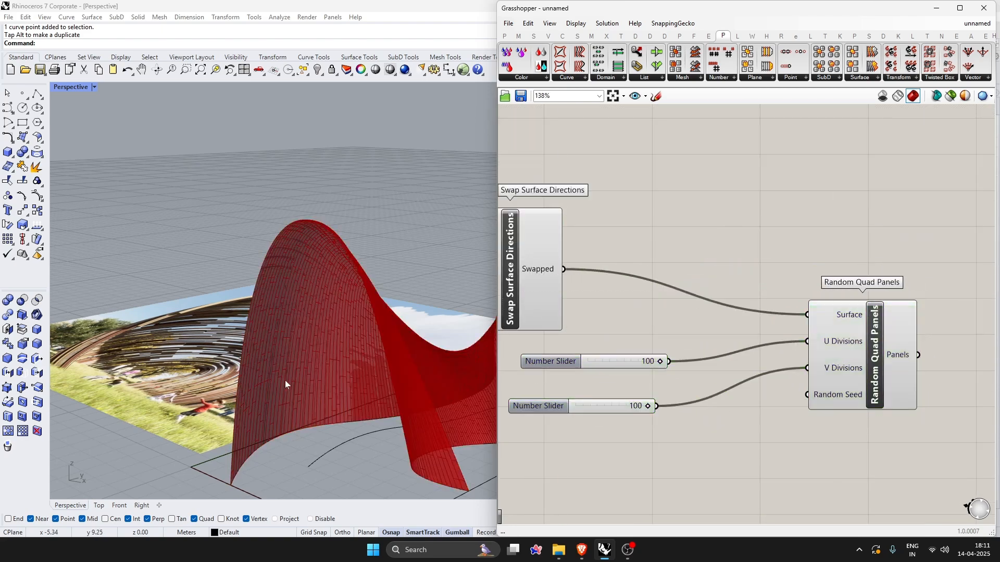
scroll(321, 332, up, 4)
right_drag(286, 385, 325, 317)
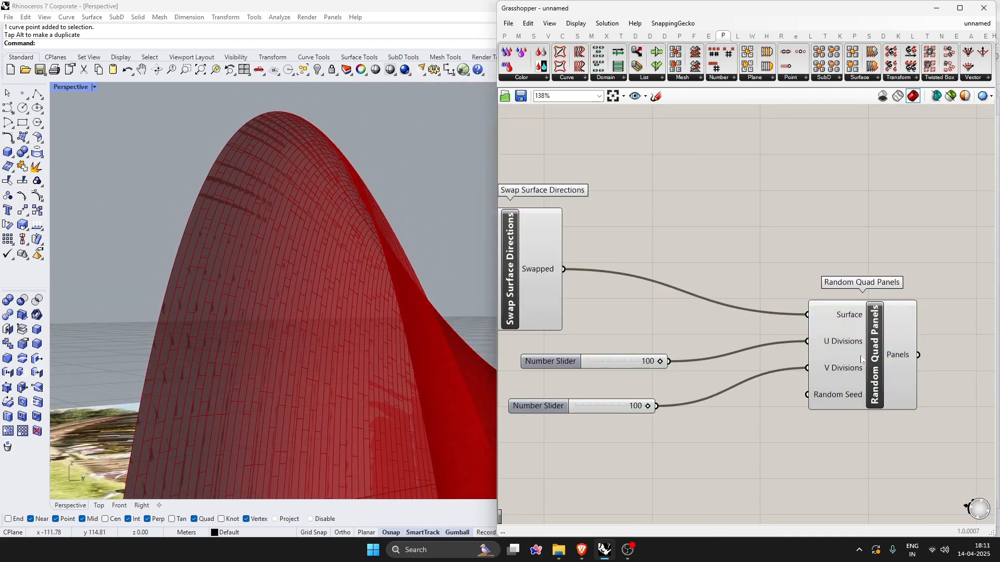
- Turn off the preview of all components upstream of Random Quad Panels
scroll(862, 359, down, 8)
drag(815, 410, 616, 229)
middle_click(712, 239)
click(738, 212)
click(806, 206)
scroll(806, 207, down, 5)
mouse_move(840, 347)
mouse_down()
mouse_move(656, 224)
mouse_move(623, 184)
mouse_move(838, 334)
mouse_up()
click(775, 203)
drag(823, 374, 549, 124)
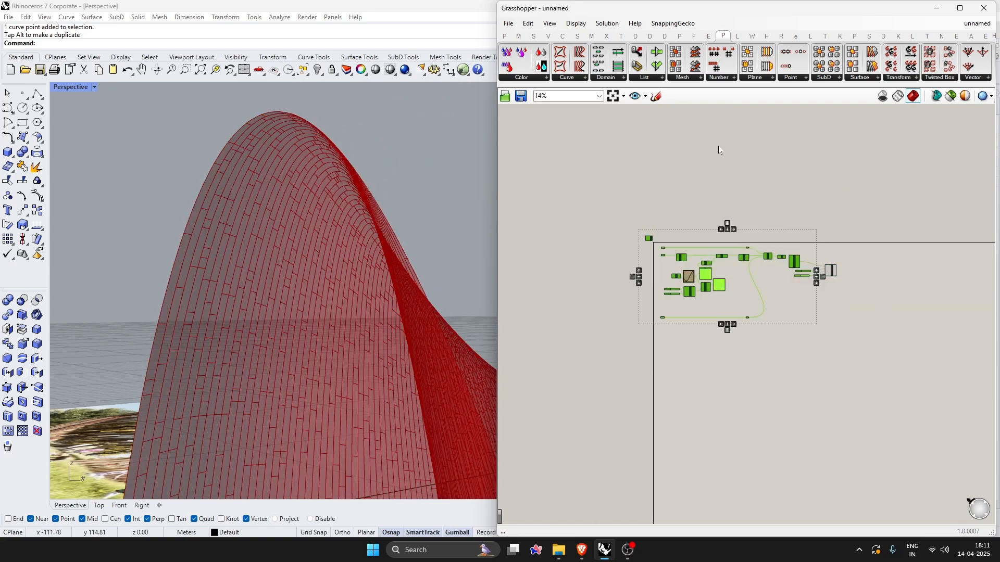
right_drag(203, 271, 206, 357)
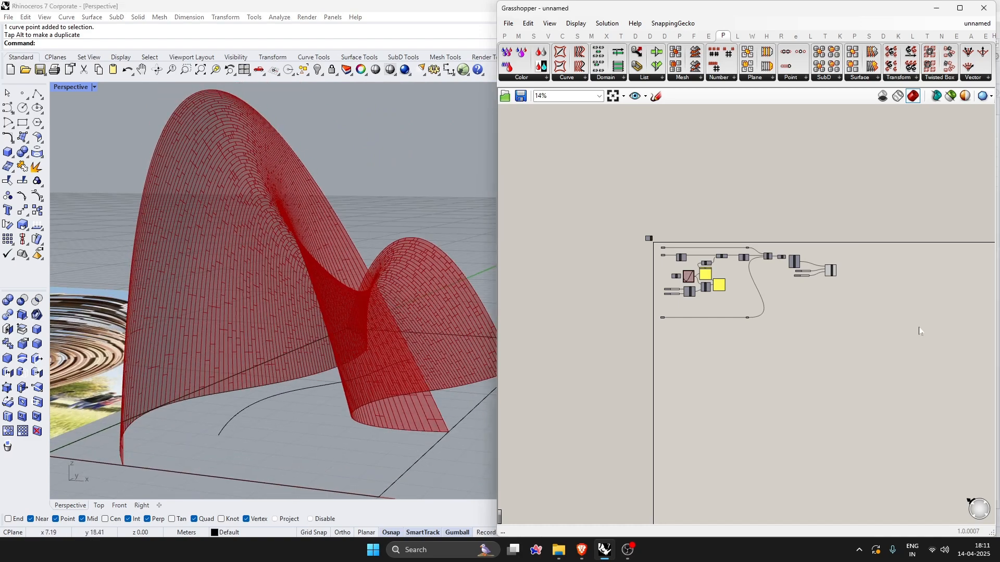
- Replace the V Divisions slider with a new number slider set to 150 and place it under the U Divisions slider
scroll(845, 297, up, 8)
scroll(845, 297, up, 4)
drag(693, 251, 781, 258)
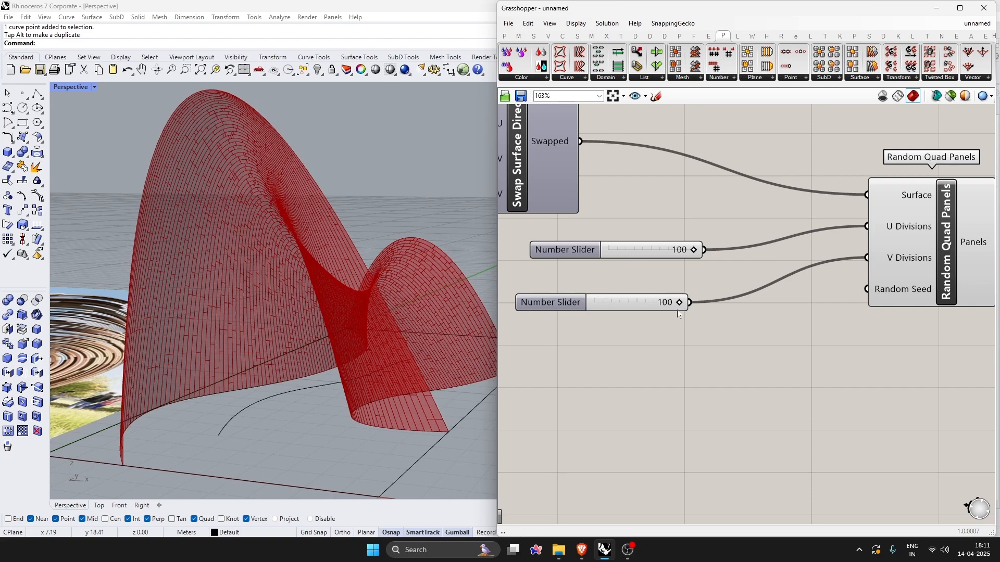
mouse_move(672, 310)
mouse_down()
mouse_move(605, 306)
mouse_move(687, 311)
mouse_up()
double_click(598, 329)
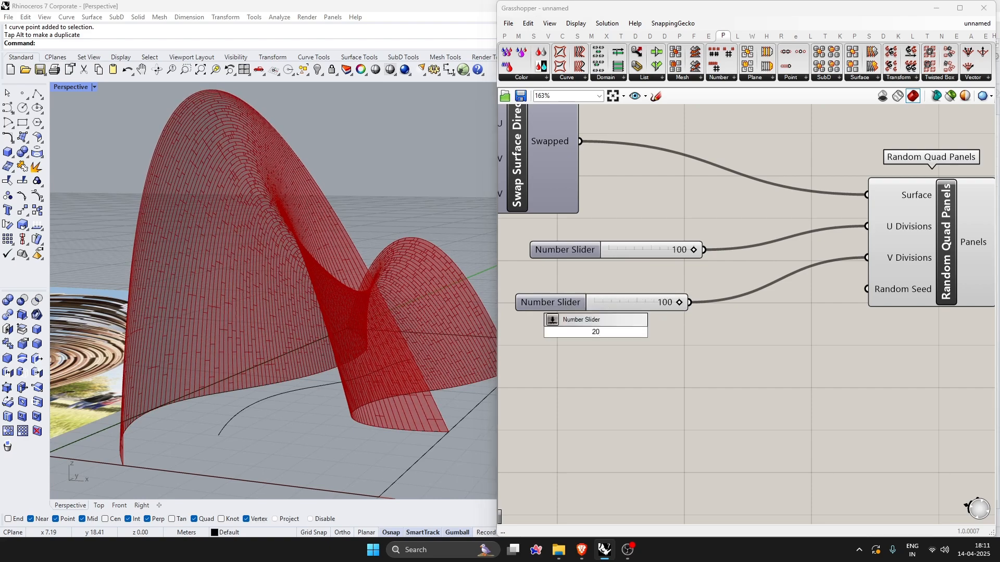
text(150)
key(Return)
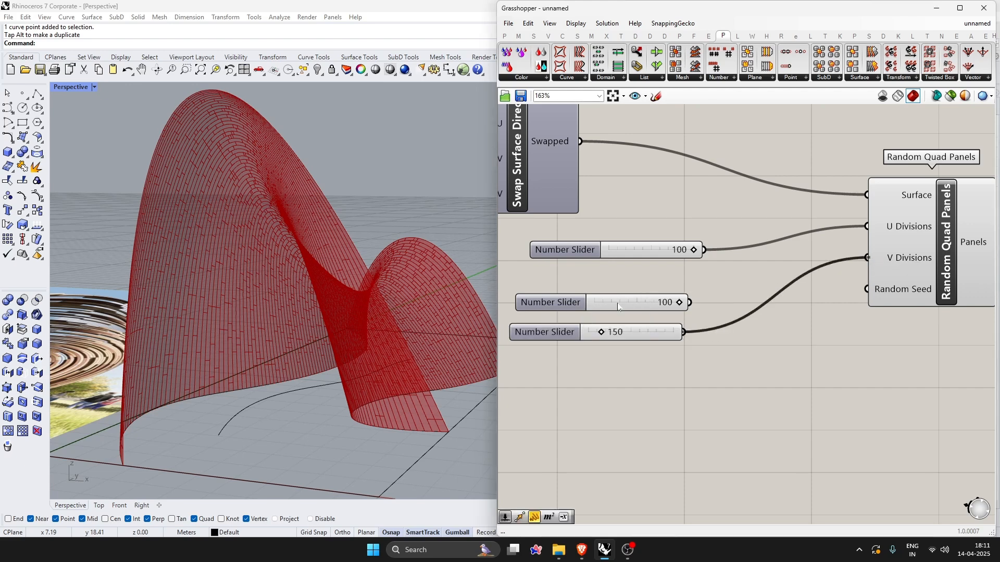
click(619, 306)
key(Delete)
drag(657, 335, 676, 288)
click(724, 319)
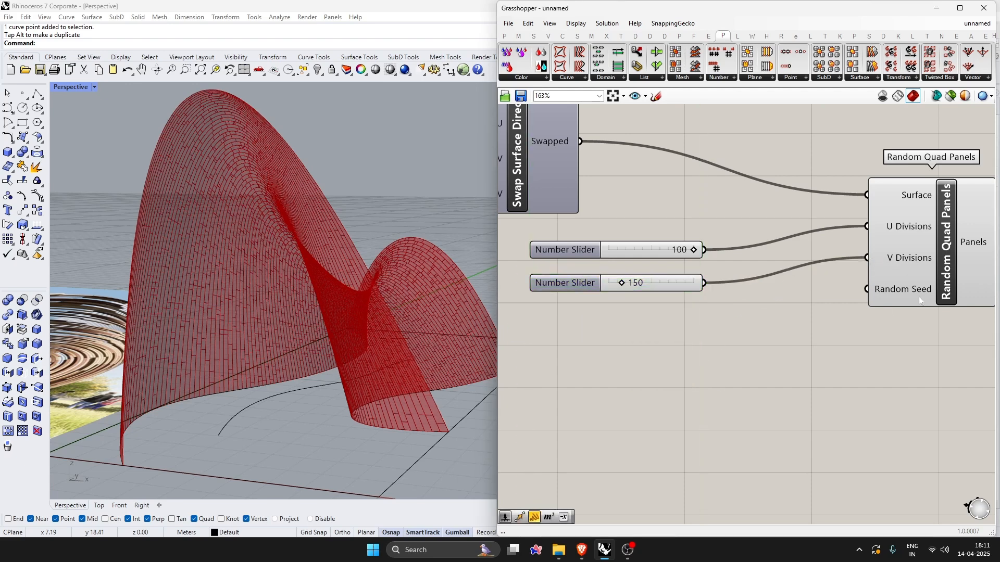
- Add a number slider set to 5, connect it to the Random Seed input and align it below the other sliders
double_click(573, 346)
text(5)
key(Return)
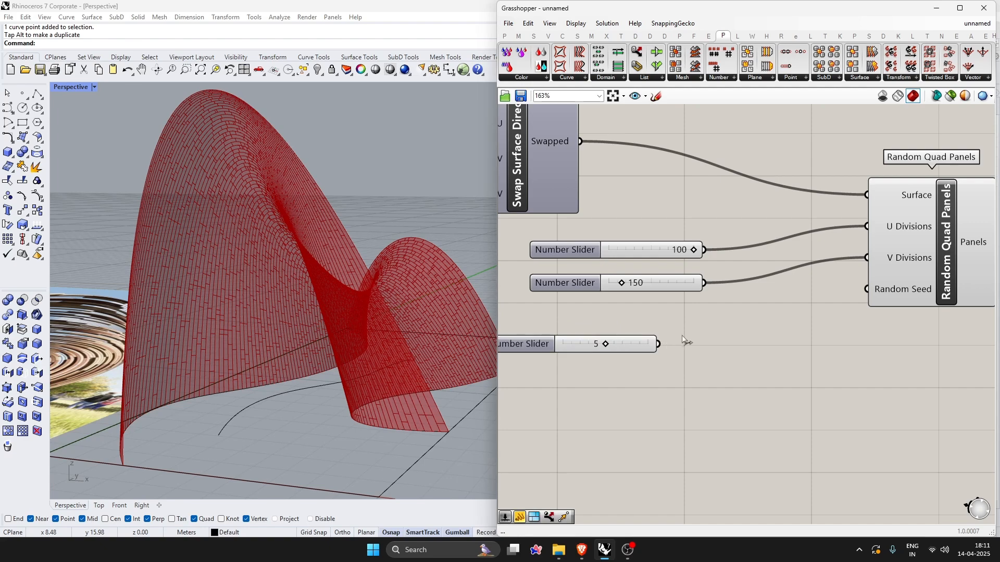
drag(866, 295, 866, 290)
drag(603, 351, 618, 312)
scroll(599, 339, down, 5)
scroll(791, 298, up, 5)
click(636, 311)
click(789, 328)
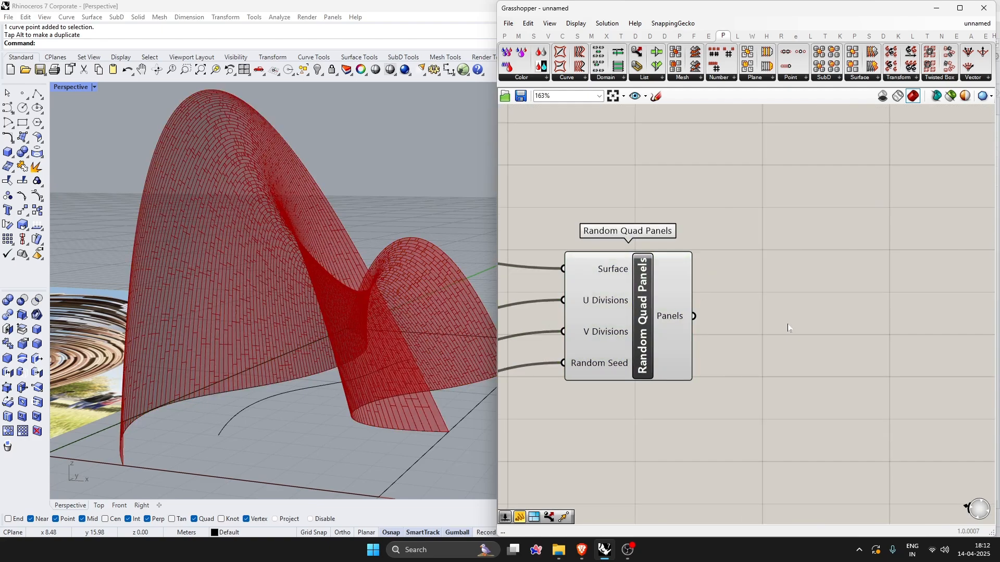
- Compare the random panel pattern on the surface with the staggered timber slats in the reference image
scroll(787, 327, down, 3)
scroll(242, 254, up, 2)
scroll(300, 344, down, 5)
scroll(300, 345, down, 2)
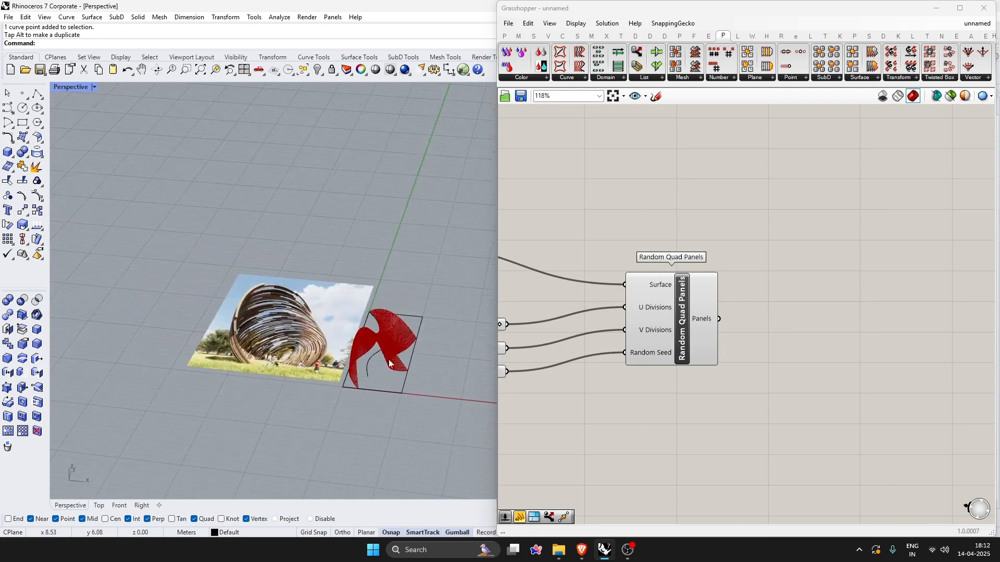
scroll(389, 359, up, 10)
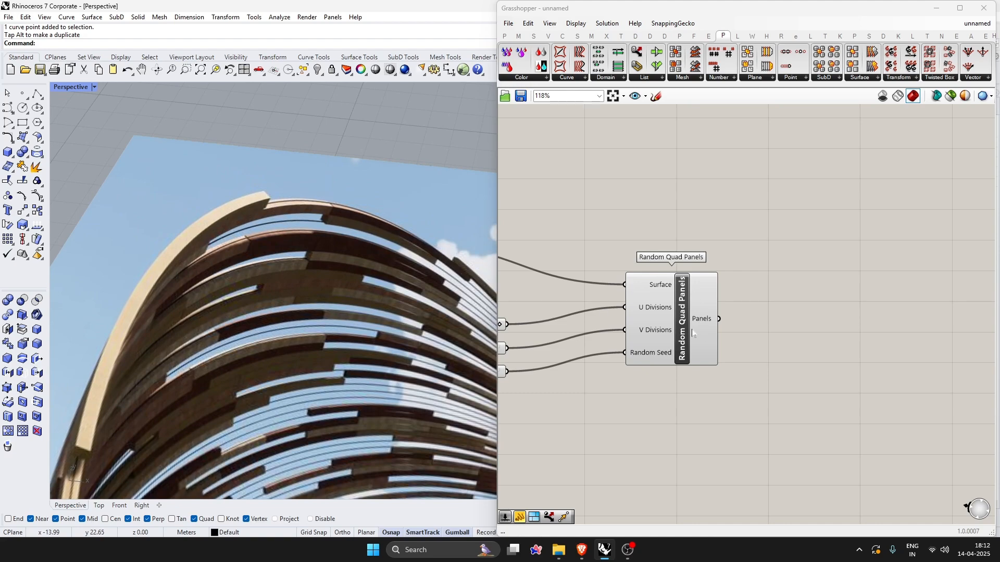
click(693, 333)
scroll(146, 388, down, 5)
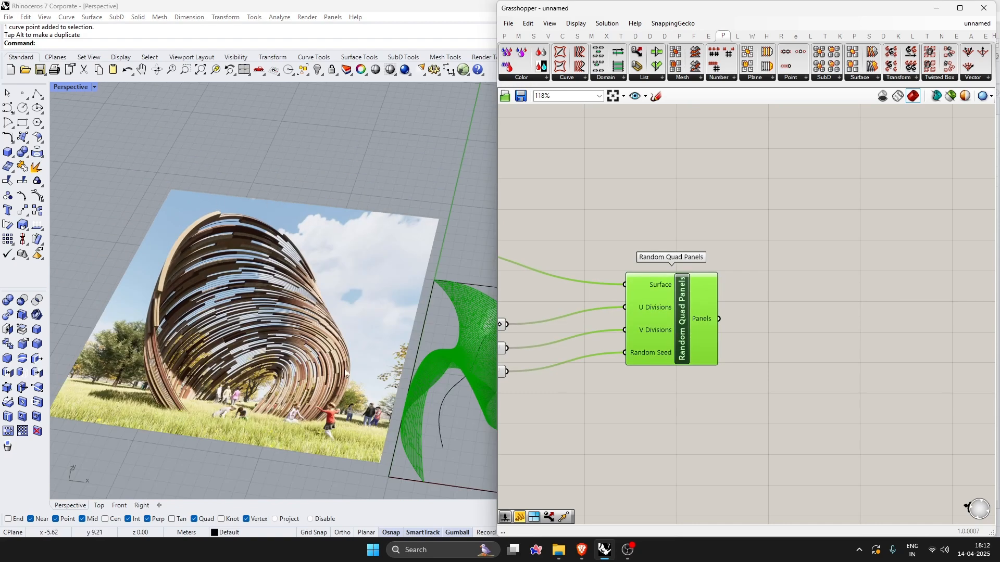
right_drag(345, 373, 378, 277)
scroll(253, 304, down, 5)
scroll(366, 363, up, 6)
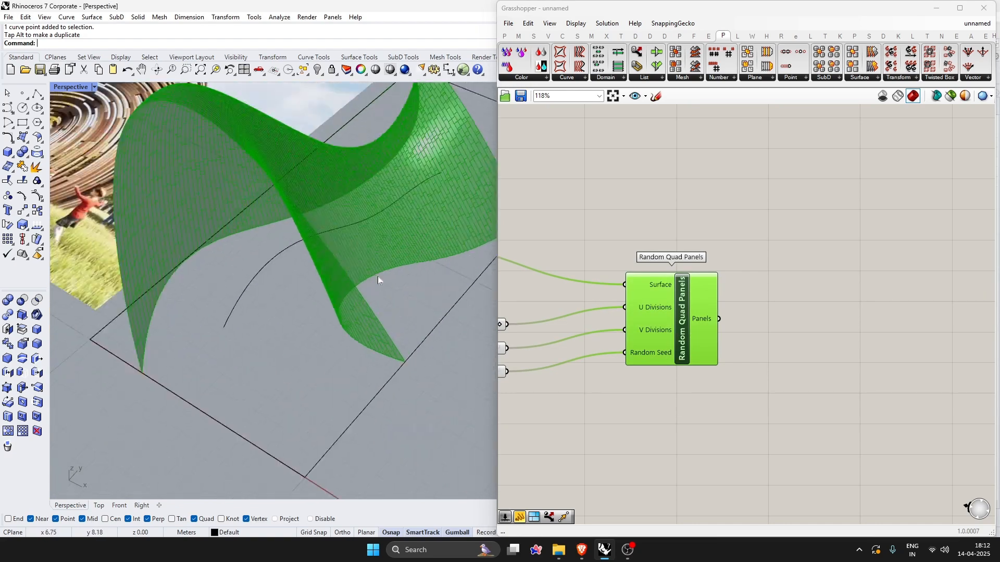
- Reshape the base curve of the pavilion's front leg by moving its control points outward
scroll(371, 281, up, 2)
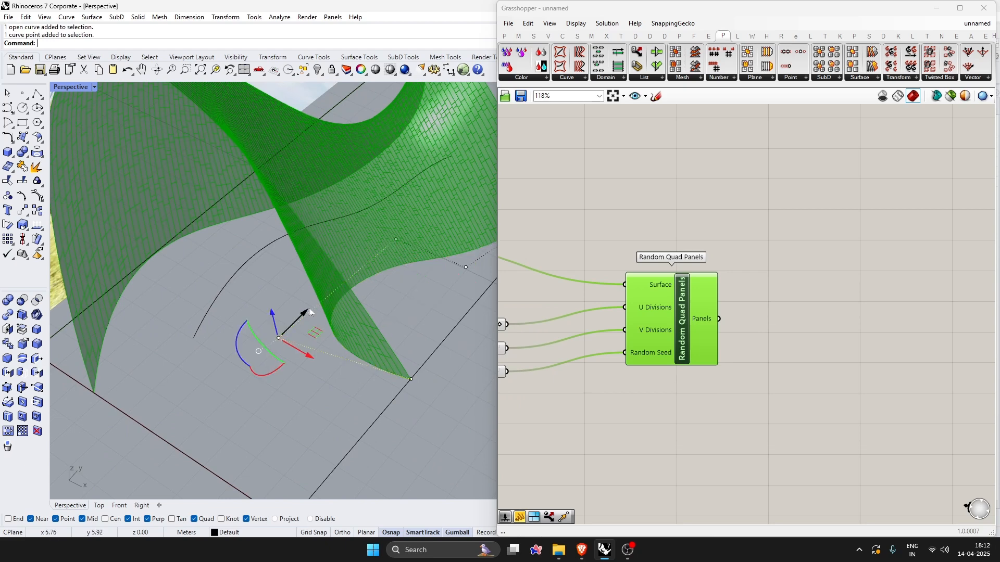
drag(323, 368, 419, 329)
drag(236, 379, 208, 388)
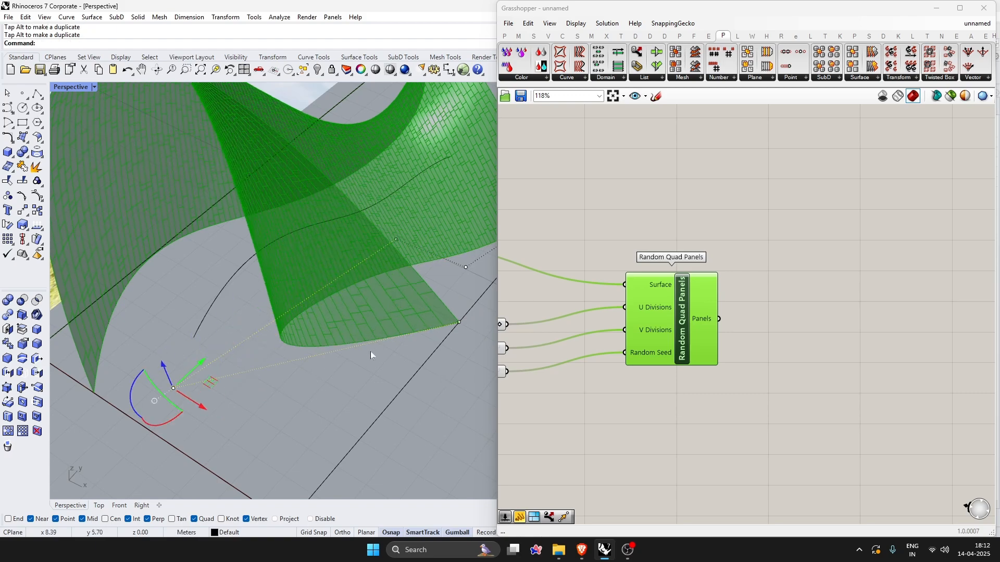
key(Escape)
key(Escape)
scroll(317, 376, down, 5)
mouse_move(317, 376)
right_down()
mouse_move(354, 297)
mouse_move(315, 366)
right_up()
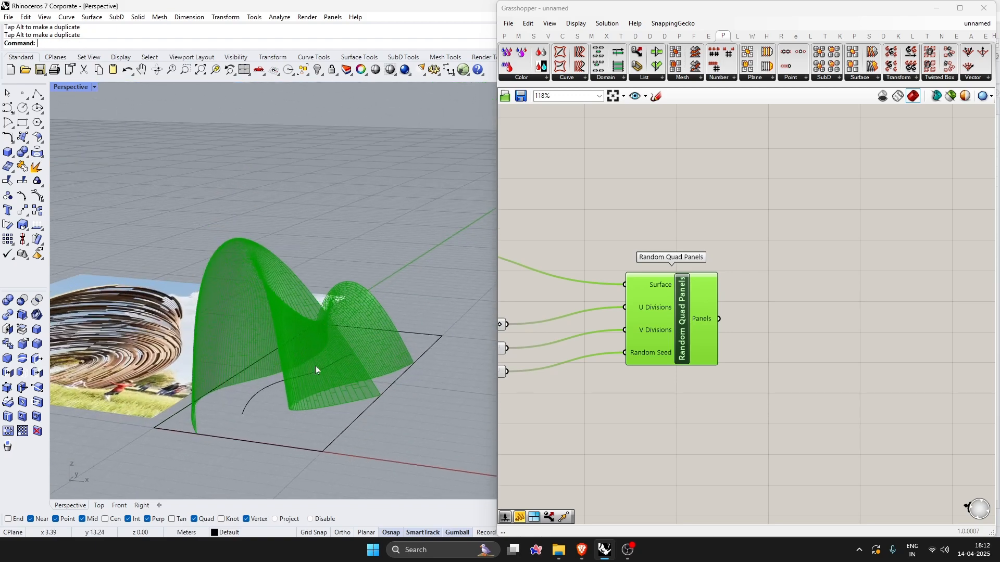
- Rebuild the front leg's base curve at degree 3, deleting the input curve
scroll(315, 370, up, 3)
key(Return)
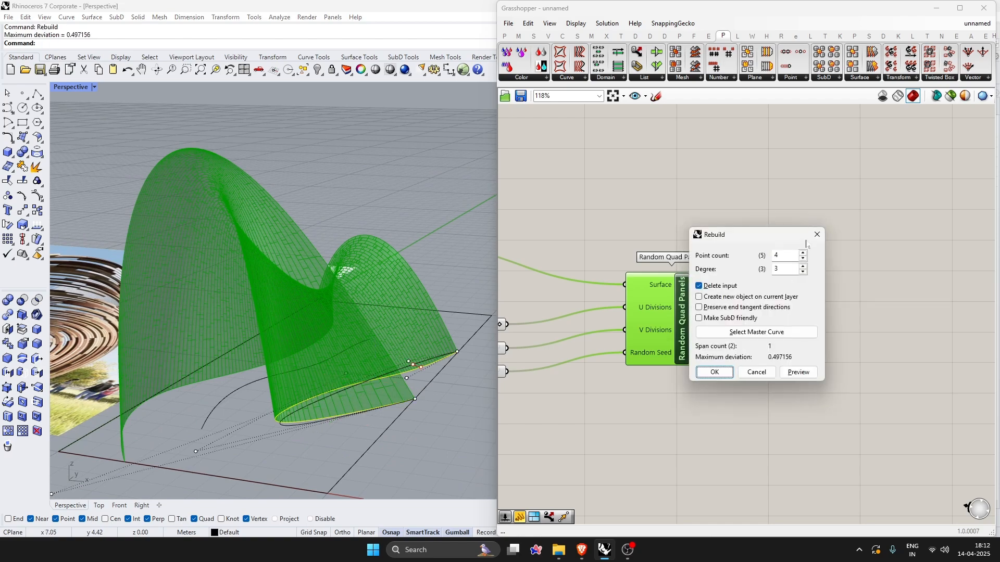
click(714, 373)
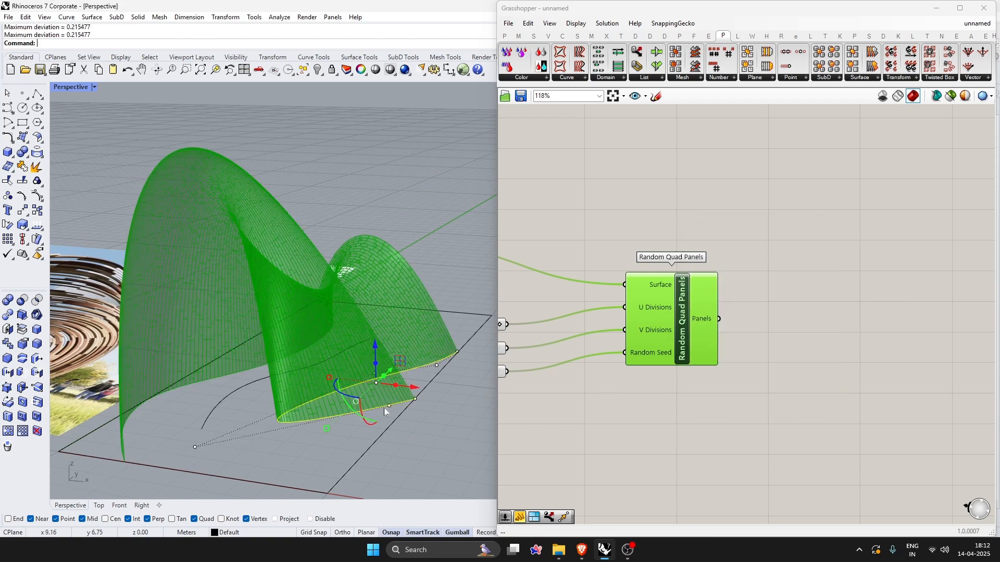
- Move the rebuilt base curve's control points to give the front leg a rounder footprint
mouse_move(397, 459)
mouse_down()
mouse_move(381, 466)
mouse_move(389, 468)
mouse_up()
click(436, 420)
right_drag(436, 364, 411, 430)
scroll(338, 333, down, 4)
scroll(339, 333, up, 7)
scroll(389, 346, down, 7)
scroll(394, 401, up, 5)
click(398, 464)
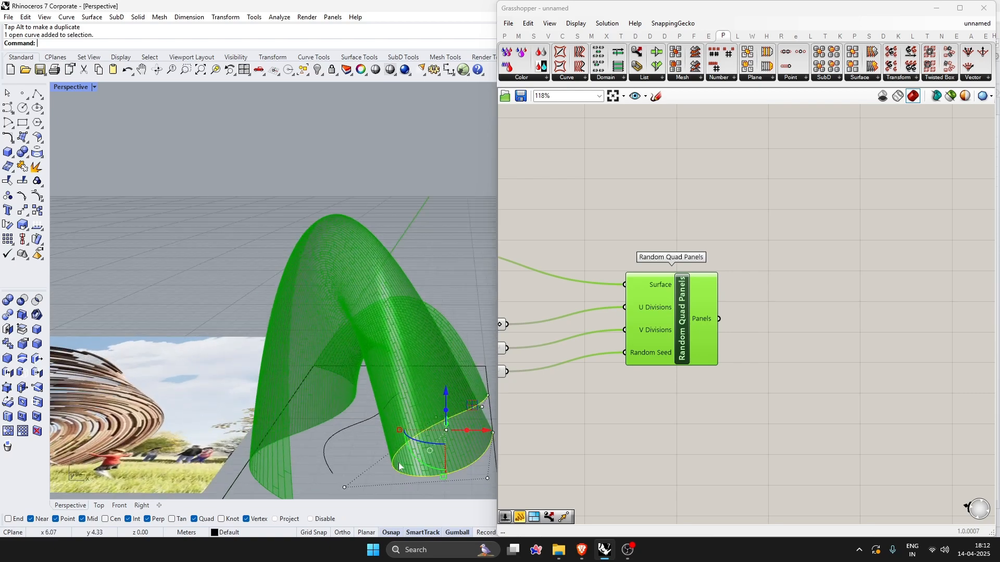
drag(411, 489, 393, 415)
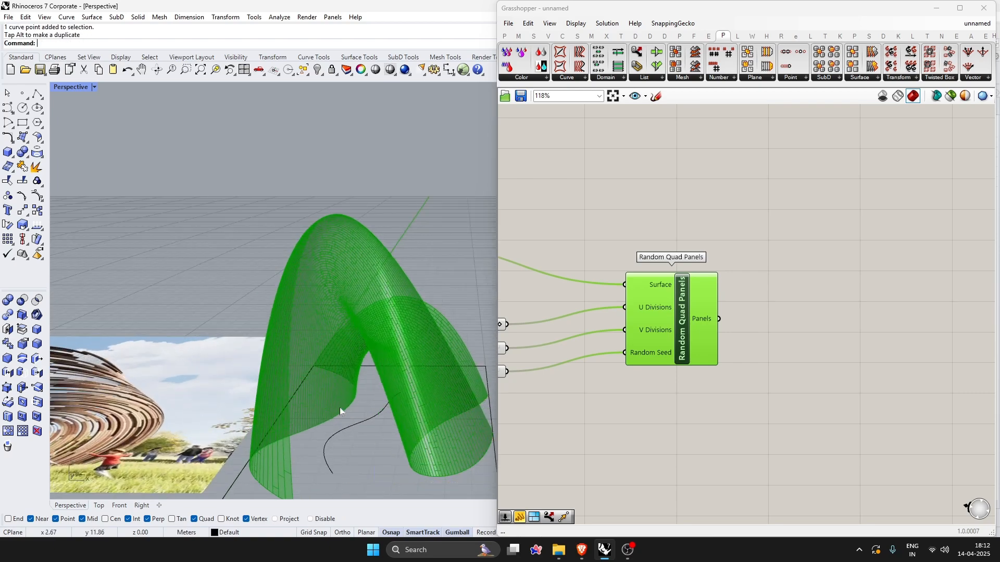
- Shift the Random Quad Panels component slightly closer to its input sliders
right_drag(340, 409, 330, 321)
scroll(330, 321, up, 4)
click(829, 345)
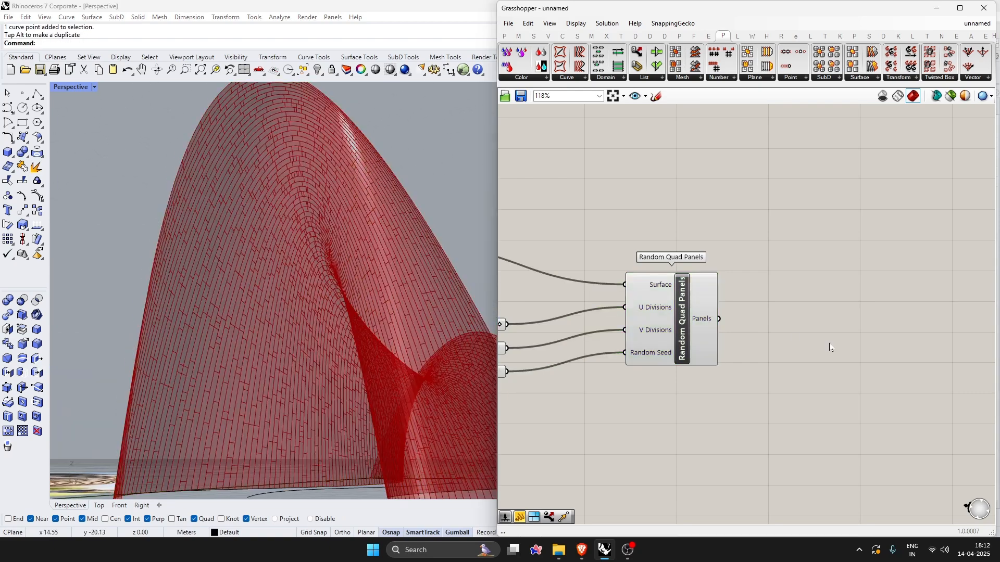
mouse_move(701, 317)
mouse_down()
mouse_move(707, 326)
mouse_move(686, 326)
mouse_up()
click(831, 325)
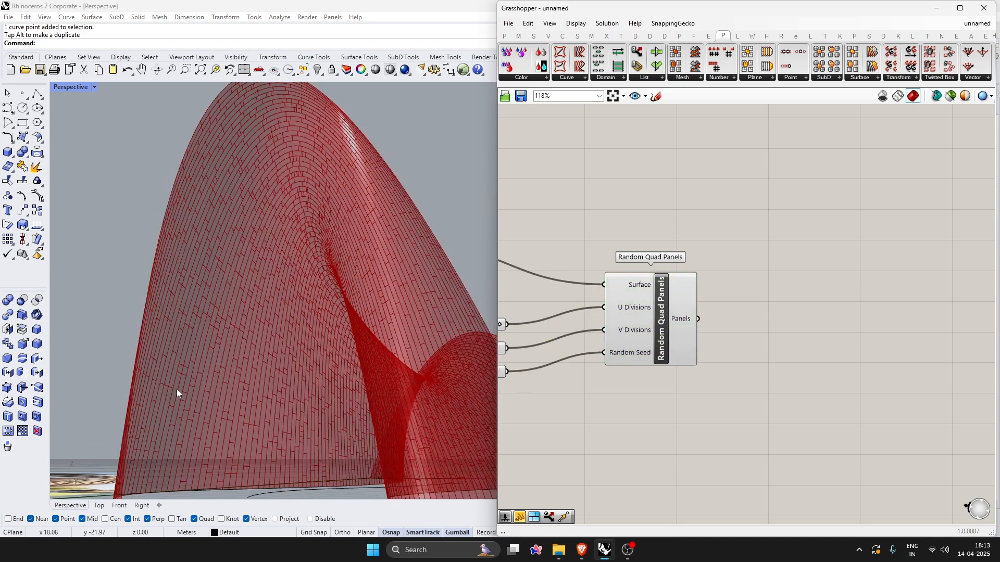
- Add a Deconstruct Brep component and feed it the Panels output of Random Quad Panels
double_click(758, 326)
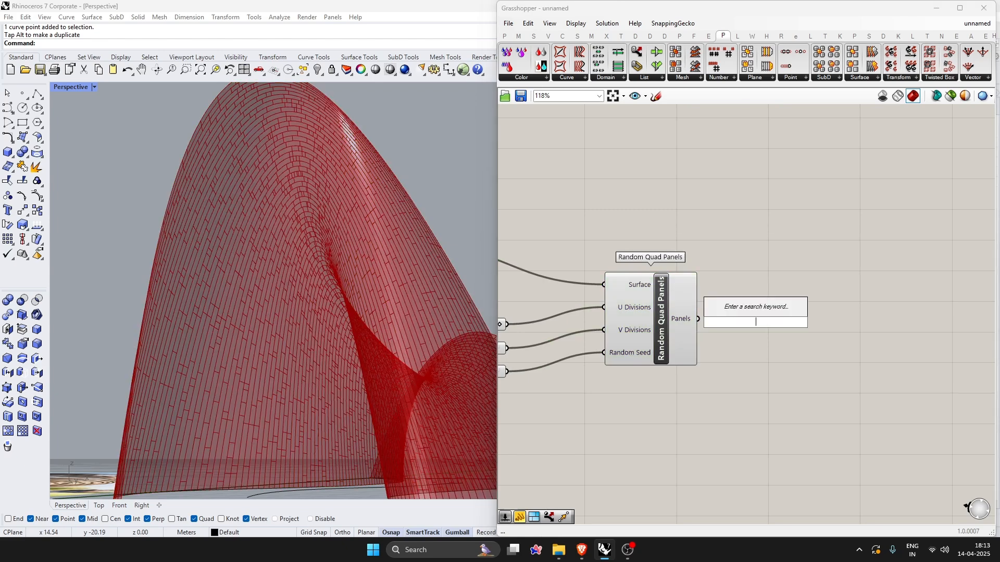
text(DECONT)
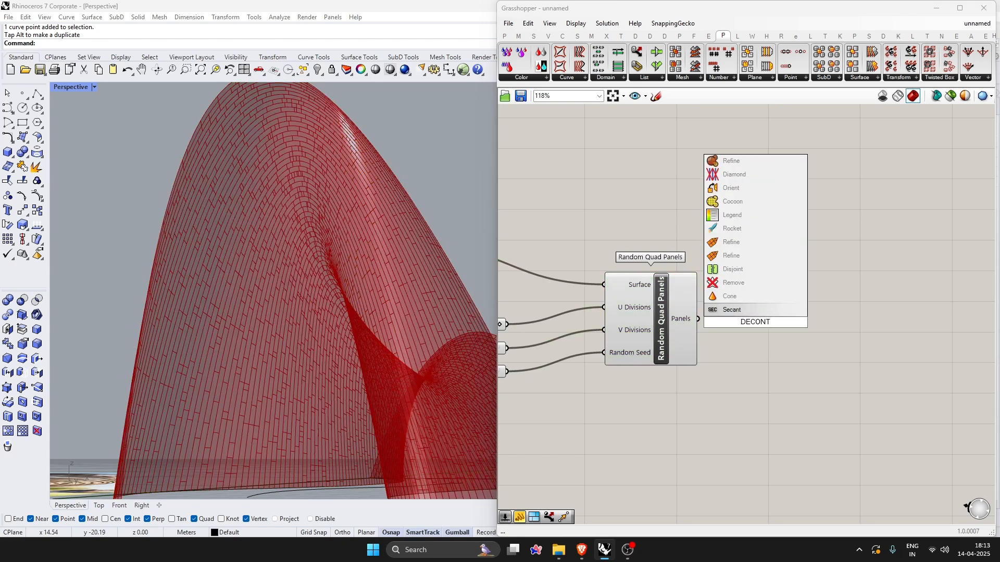
key(BackSpace)
text(BREP)
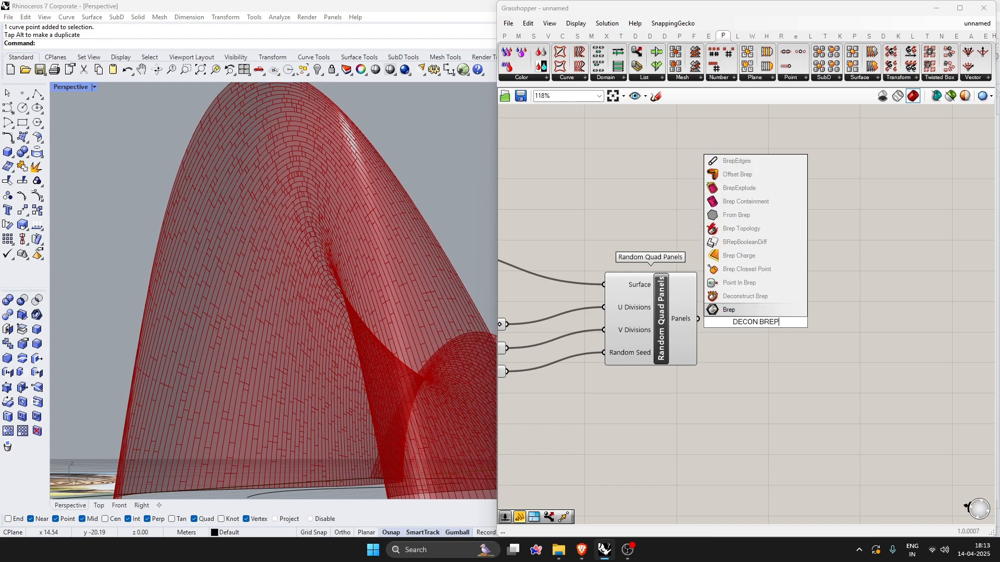
key(Up)
key(Return)
drag(703, 320, 722, 322)
drag(741, 339, 741, 335)
click(743, 394)
right_drag(801, 324, 672, 310)
scroll(672, 309, up, 2)
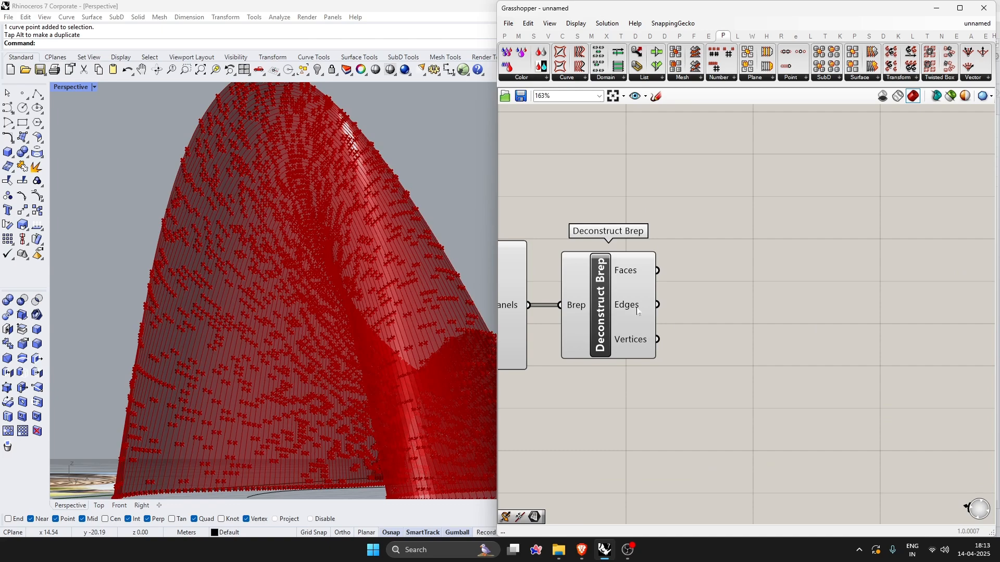
- Add a List Item component and connect the Deconstruct Brep Edges output to its List input
double_click(770, 314)
text(LIST I)
key(Down)
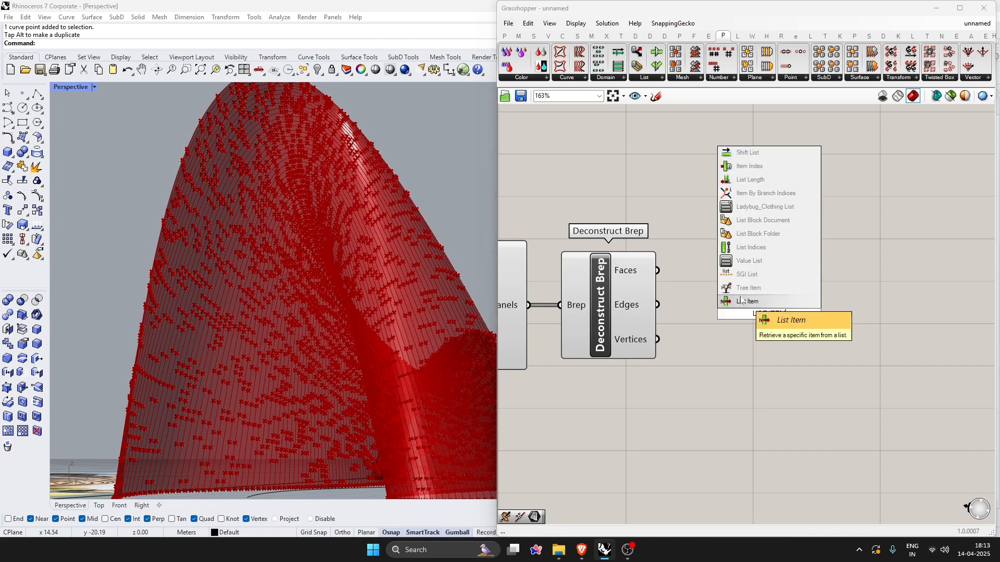
key(Return)
drag(657, 305, 720, 304)
scroll(260, 250, down, 4)
right_drag(259, 250, 282, 384)
right_click(282, 384)
click(742, 386)
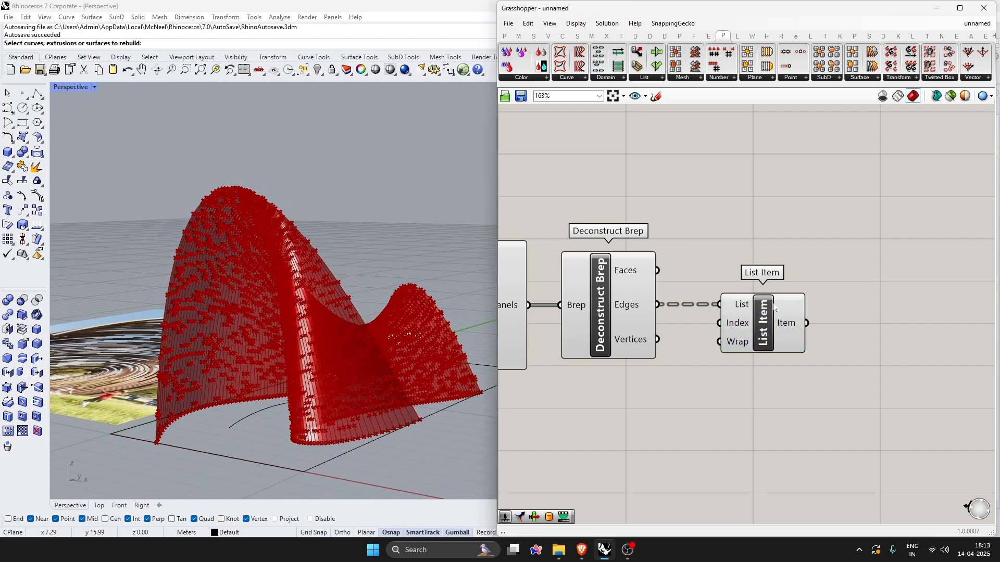
- Flatten the List Item output and connect it to the Curves input of a new Join Curves component
drag(764, 300, 753, 299)
click(884, 342)
right_click(779, 328)
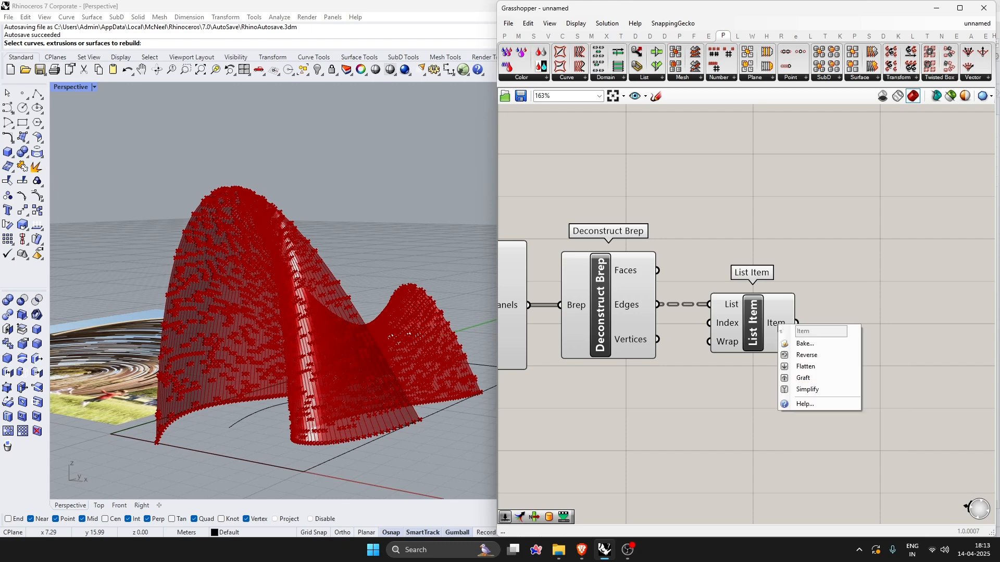
click(806, 366)
double_click(849, 322)
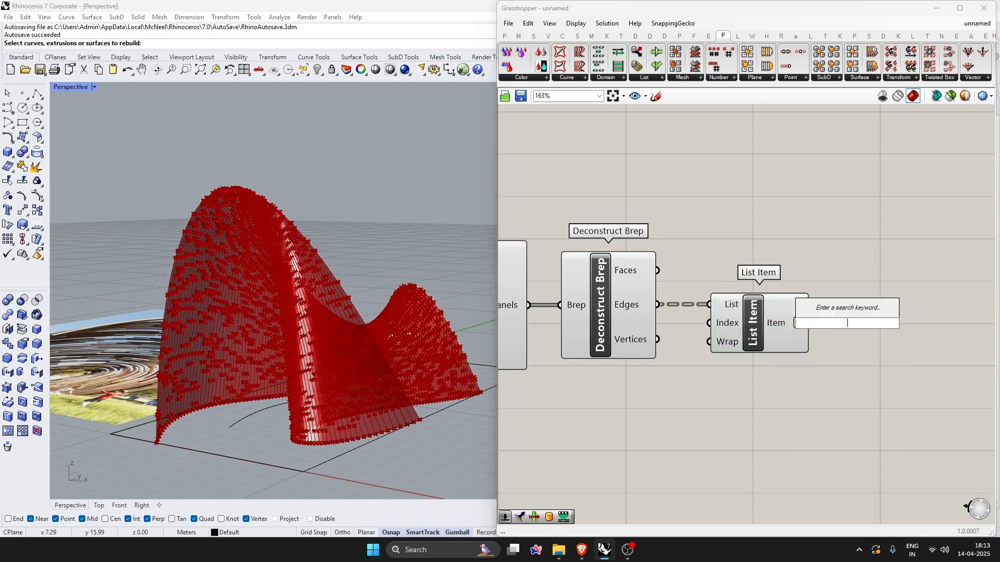
text(JOIN CURVES)
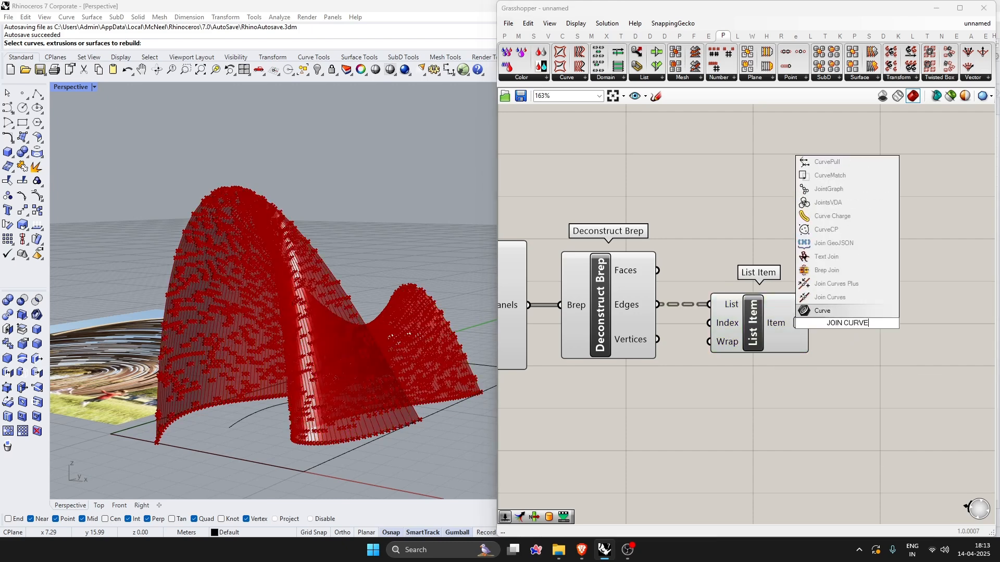
click(833, 298)
drag(810, 324, 895, 338)
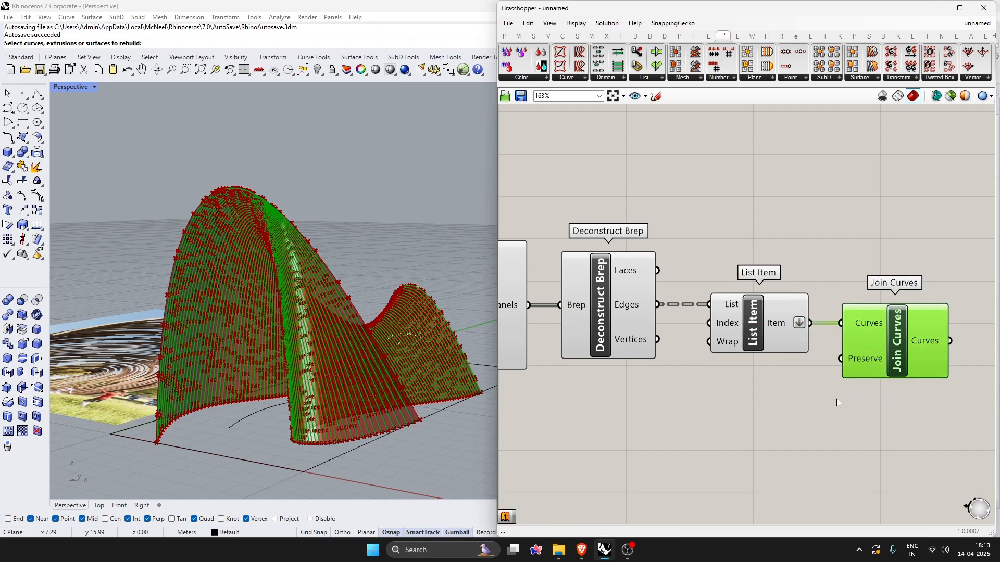
- Turn off the previews of the List Item and Deconstruct Brep components
drag(808, 388, 764, 334)
middle_click(749, 325)
click(782, 290)
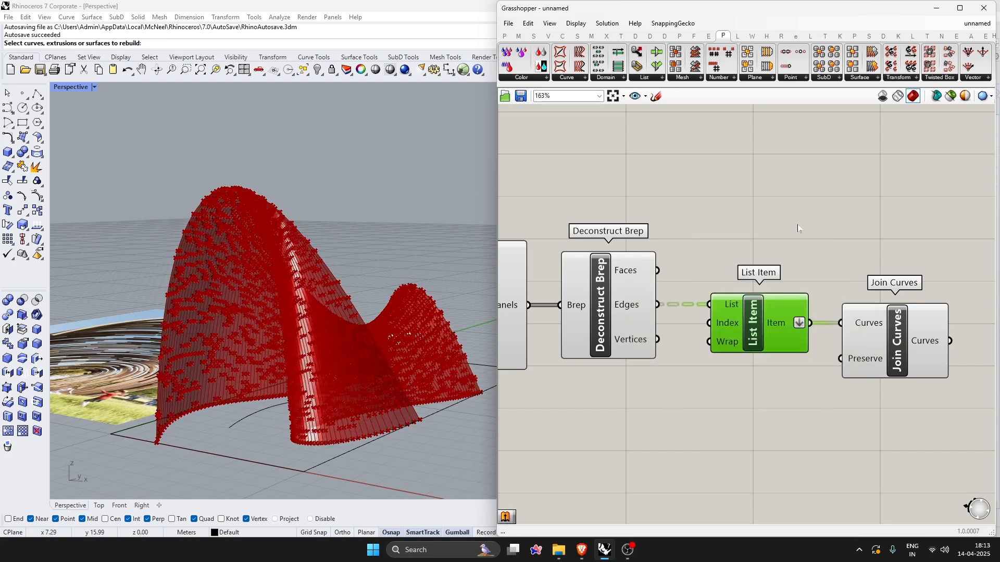
click(607, 313)
middle_click(602, 311)
click(636, 277)
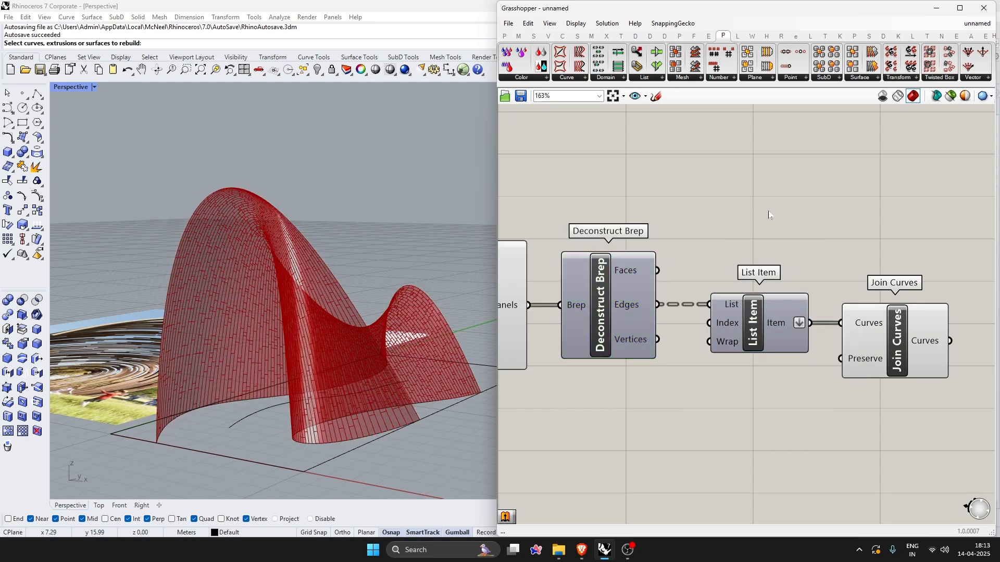
- Move the Deconstruct Brep, List Item and Join Curves components farther away from Random Quad Panels
scroll(740, 391, down, 2)
drag(880, 401, 767, 324)
click(748, 226)
scroll(635, 187, down, 2)
scroll(902, 314, up, 2)
click(874, 299)
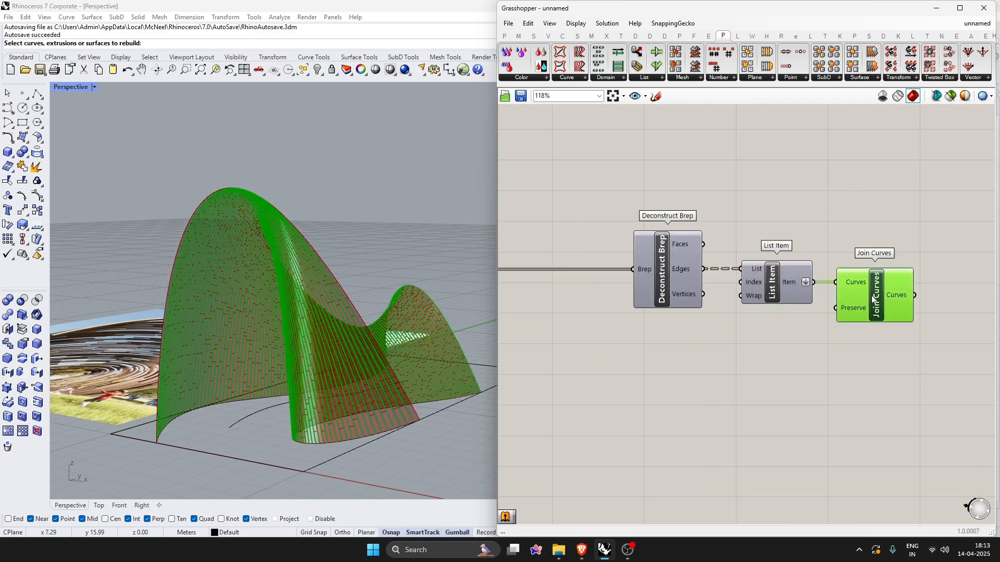
click(603, 361)
scroll(628, 333, down, 3)
scroll(618, 277, up, 3)
click(617, 276)
click(678, 375)
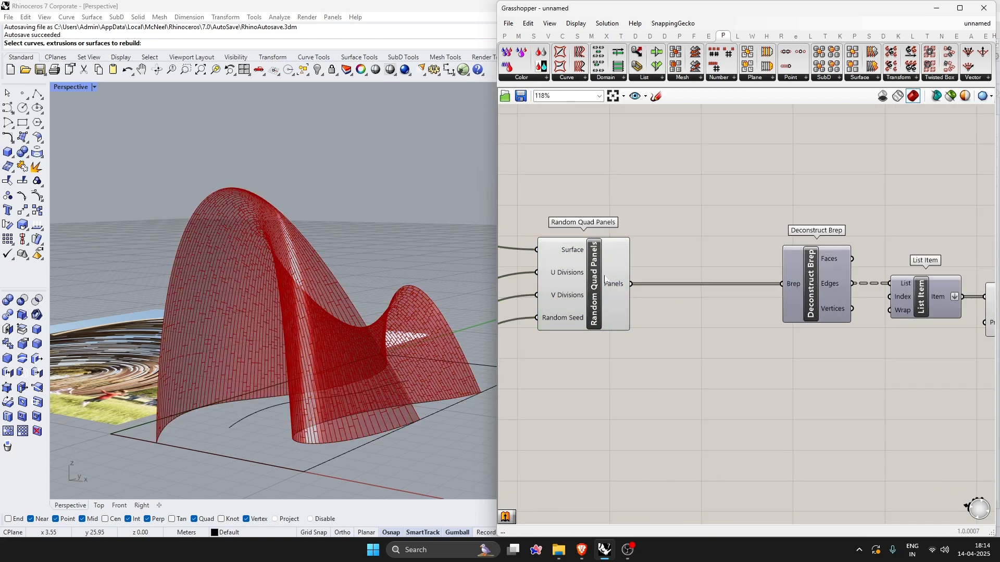
- Add a Random Split List component below the Panels wire and feed the panels into its Master List input
mouse_move(614, 287)
double_click(682, 467)
text(RAND)
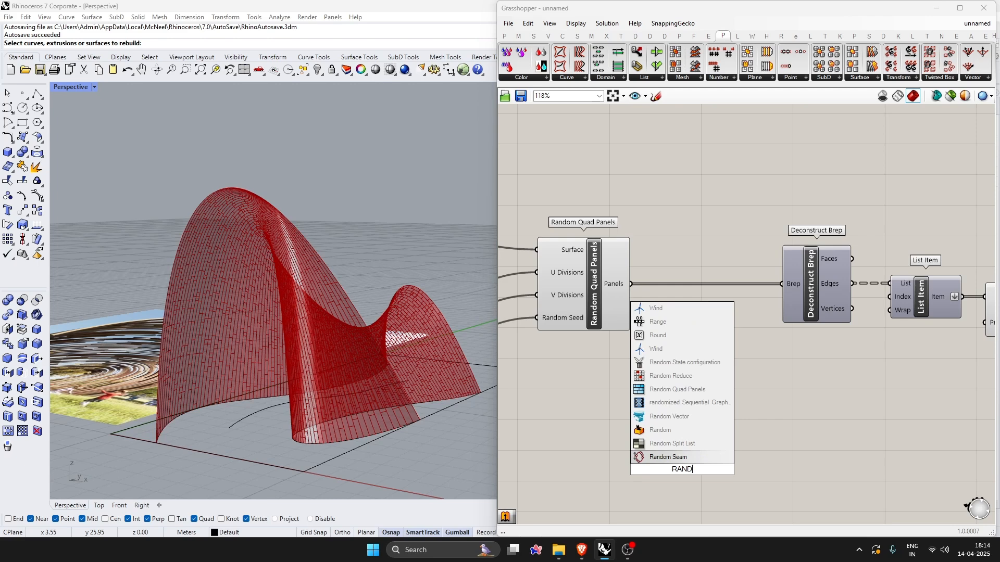
click(671, 444)
drag(672, 459, 736, 411)
click(676, 340)
scroll(628, 289, up, 2)
drag(632, 282, 707, 406)
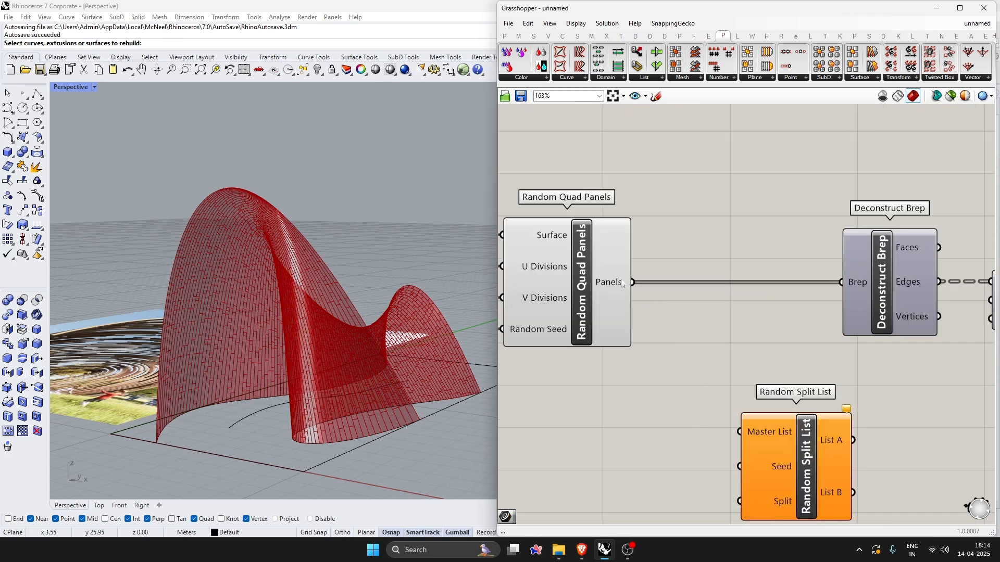
drag(749, 445, 749, 444)
right_drag(795, 482, 721, 432)
scroll(721, 432, down, 2)
scroll(721, 432, up, 2)
drag(720, 432, 712, 465)
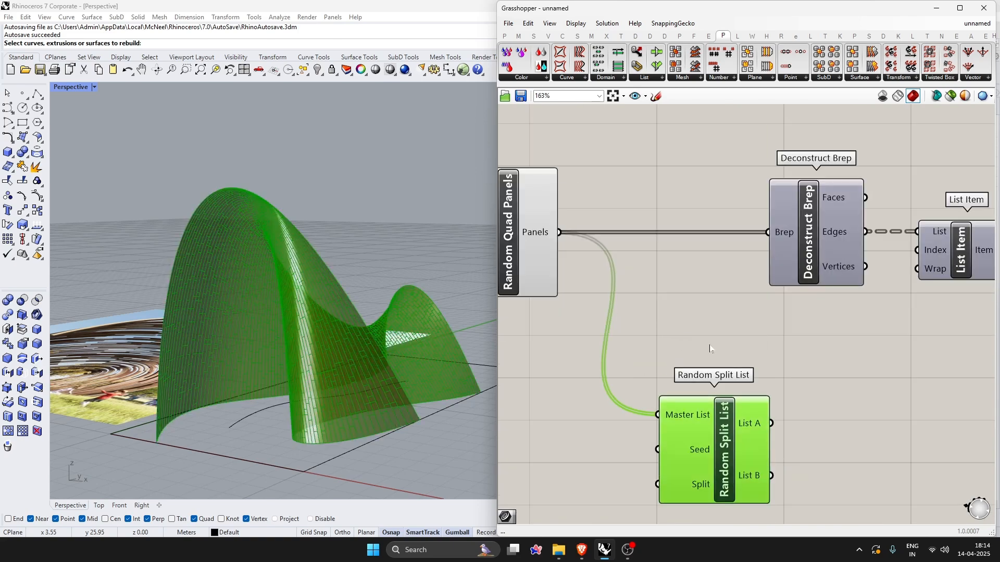
click(690, 300)
click(727, 463)
- Add a number slider set to 0.3 and connect it to the Split input of Random Split List
right_drag(379, 330, 346, 411)
scroll(346, 411, down, 3)
right_drag(669, 521, 691, 442)
scroll(718, 395, up, 2)
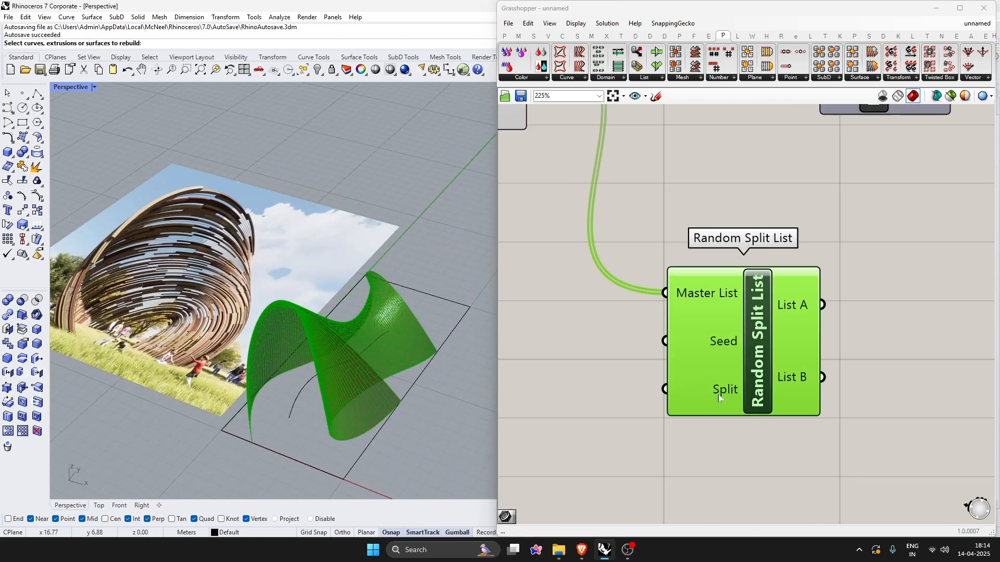
mouse_move(718, 394)
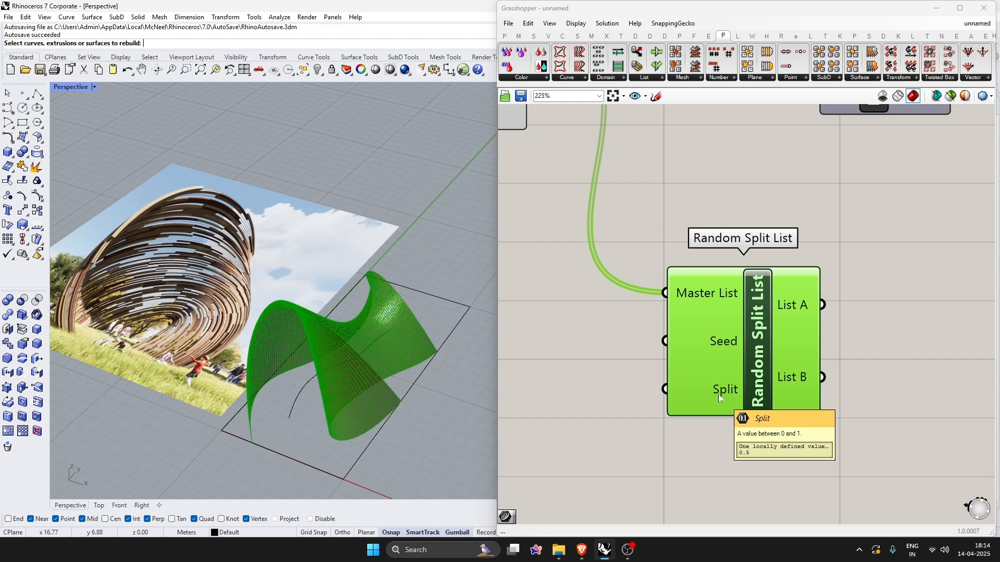
double_click(574, 391)
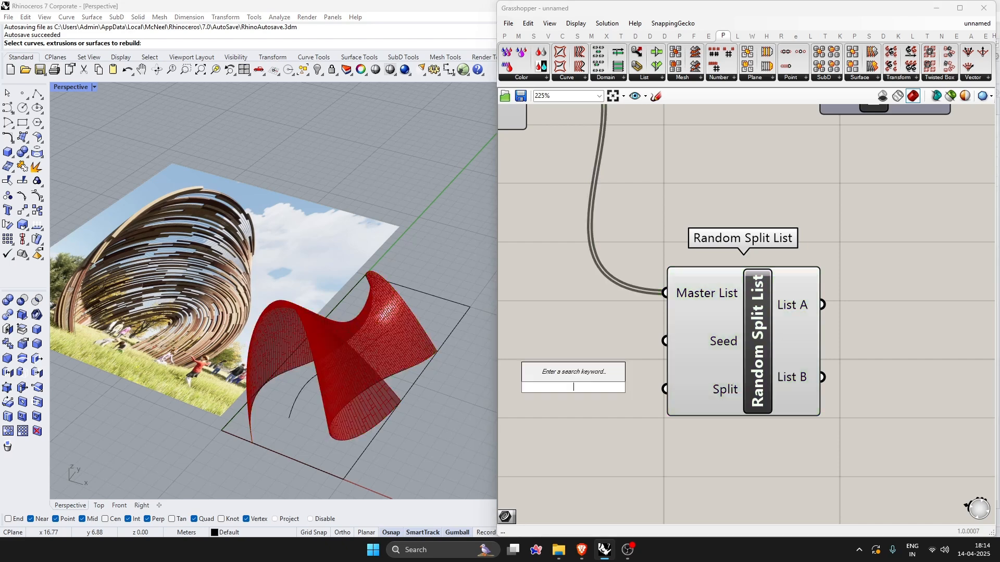
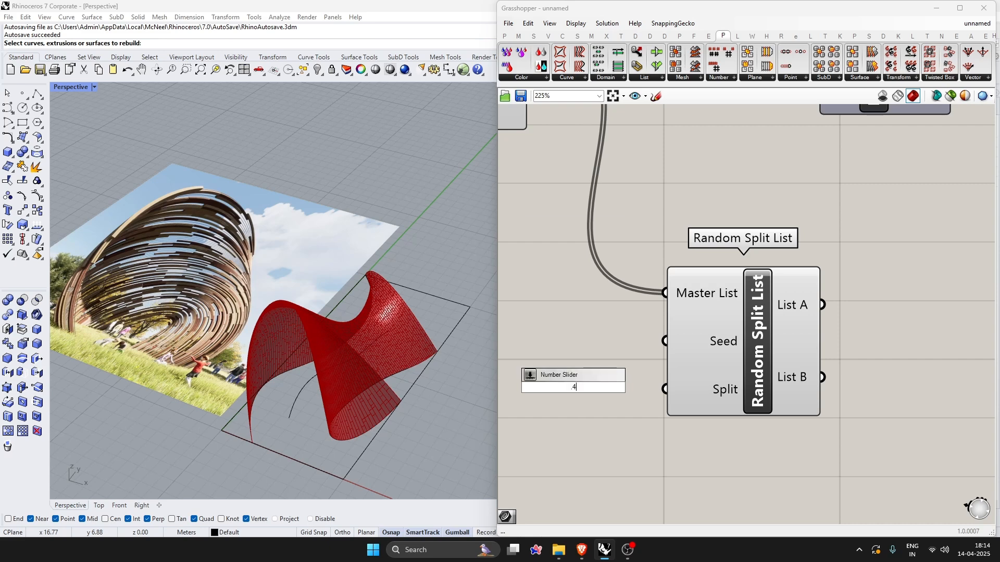
text(.4)
key(Return)
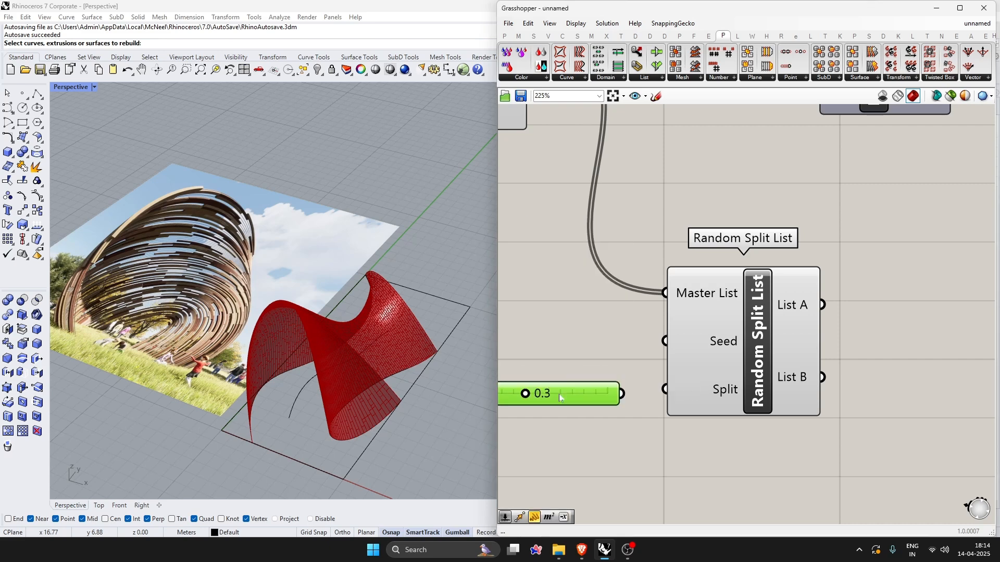
- Add a number slider for the Random Split List Seed input and set it to 37
mouse_move(802, 311)
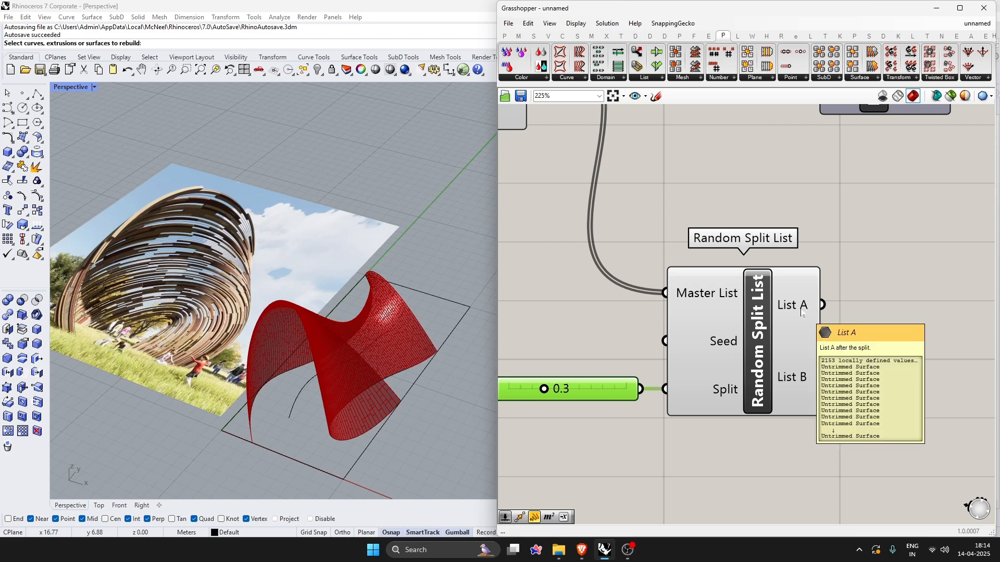
mouse_move(793, 390)
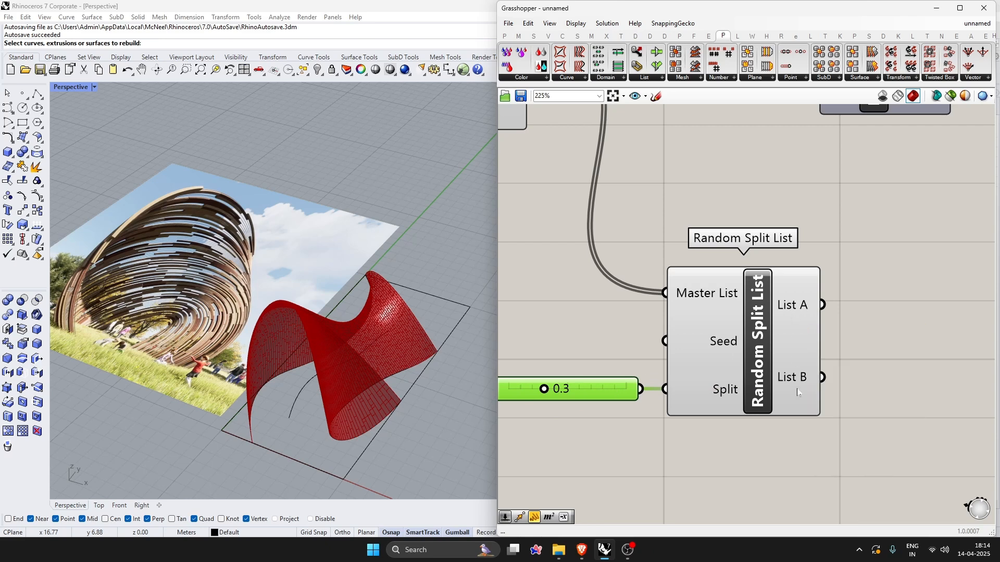
scroll(798, 392, down, 2)
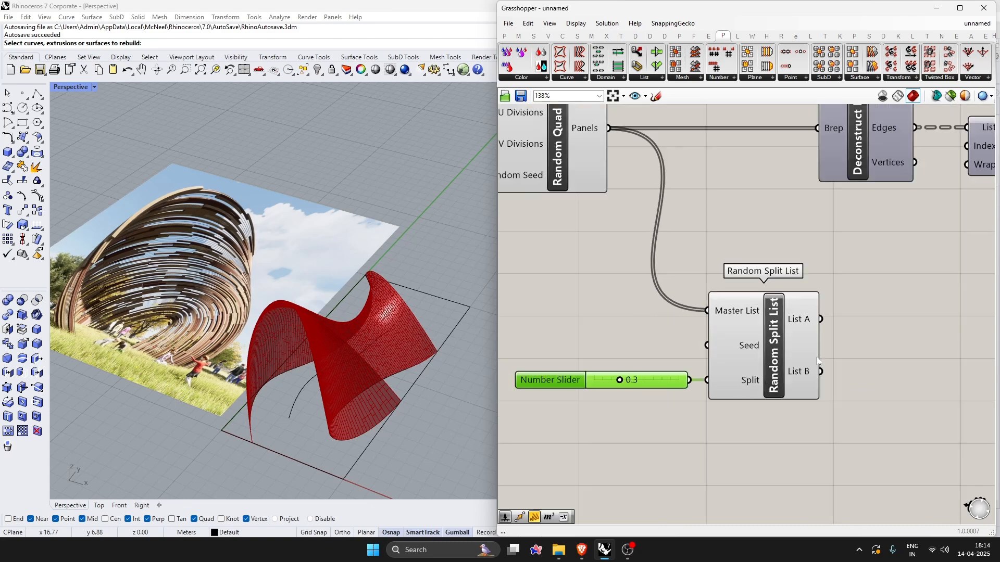
scroll(617, 343, up, 1)
double_click(617, 343)
text(50)
key(Return)
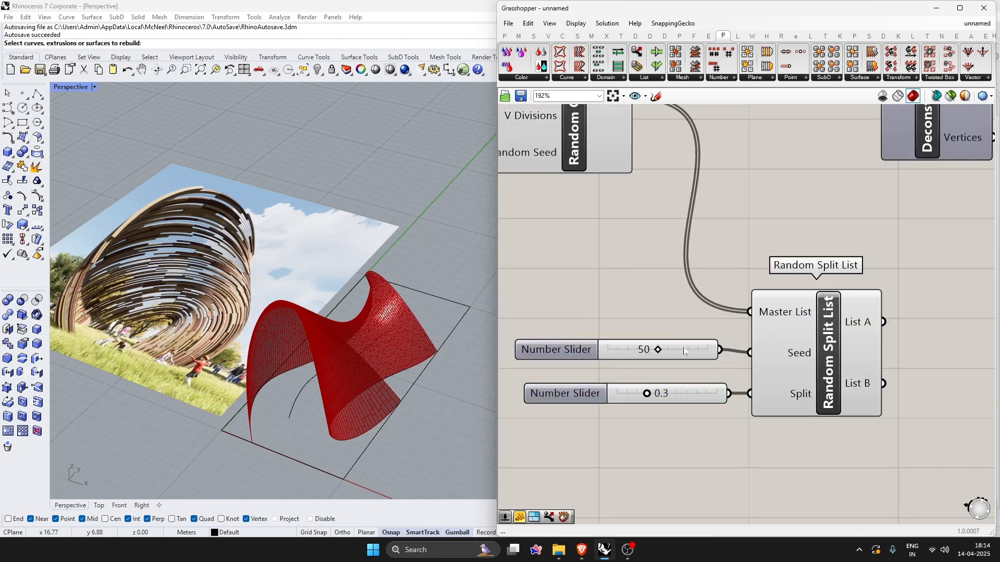
mouse_move(652, 352)
mouse_down()
mouse_move(642, 355)
mouse_move(649, 359)
mouse_up()
- Add a Surface parameter beside Random Split List and feed it the List A output
click(865, 379)
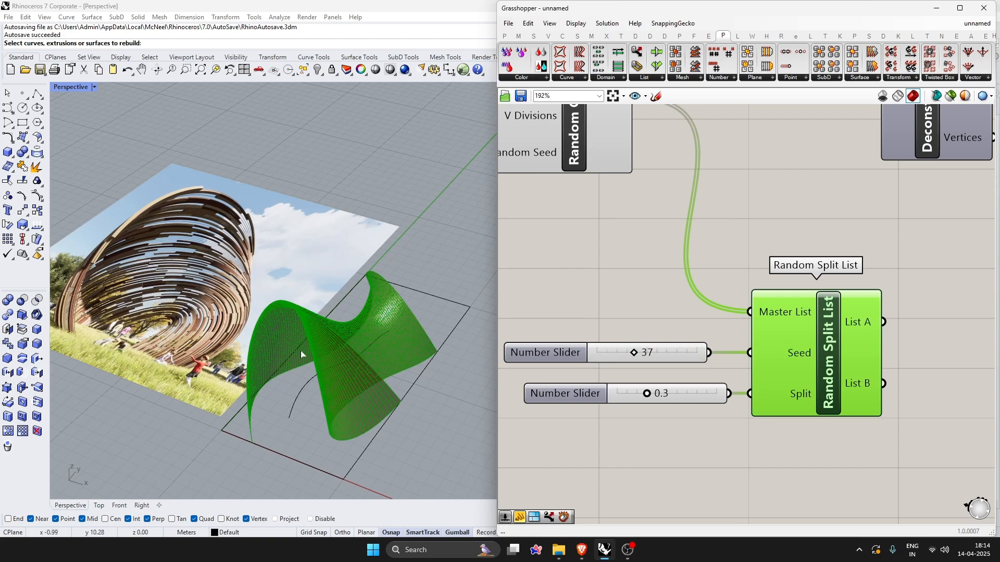
mouse_move(301, 355)
right_down()
mouse_move(307, 297)
mouse_move(312, 339)
right_up()
click(615, 300)
right_drag(919, 331, 810, 315)
double_click(823, 307)
text(S)
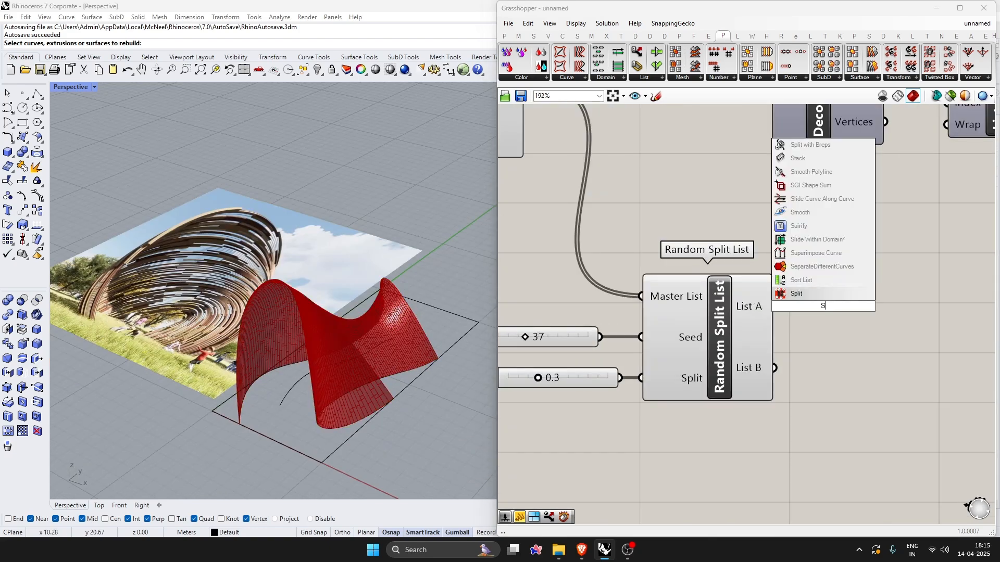
text(urface)
key(Return)
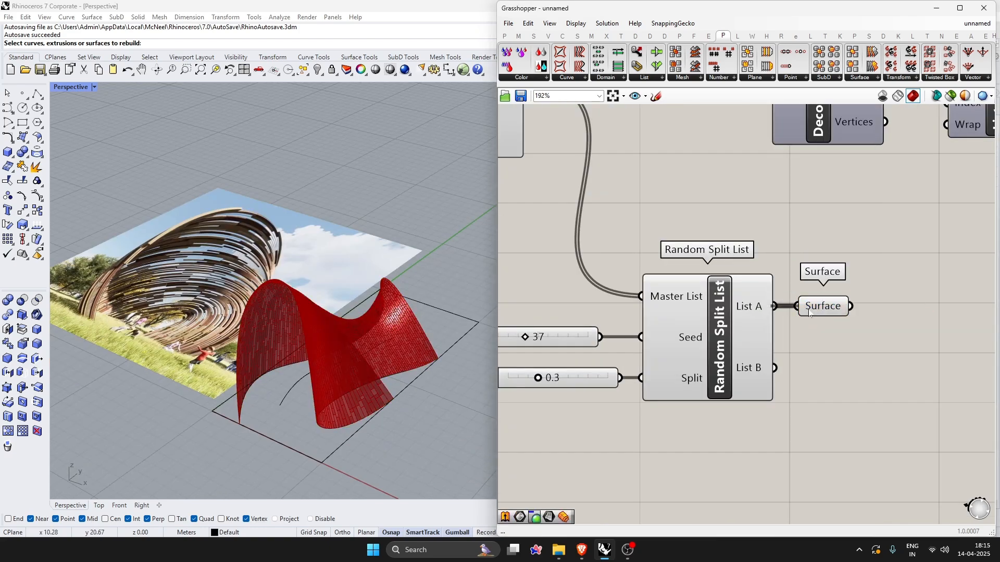
drag(809, 311, 818, 312)
- Turn off the previews of Random Split List and Random Quad Panels, leaving the split surfaces displayed
drag(744, 497, 521, 277)
middle_click(612, 297)
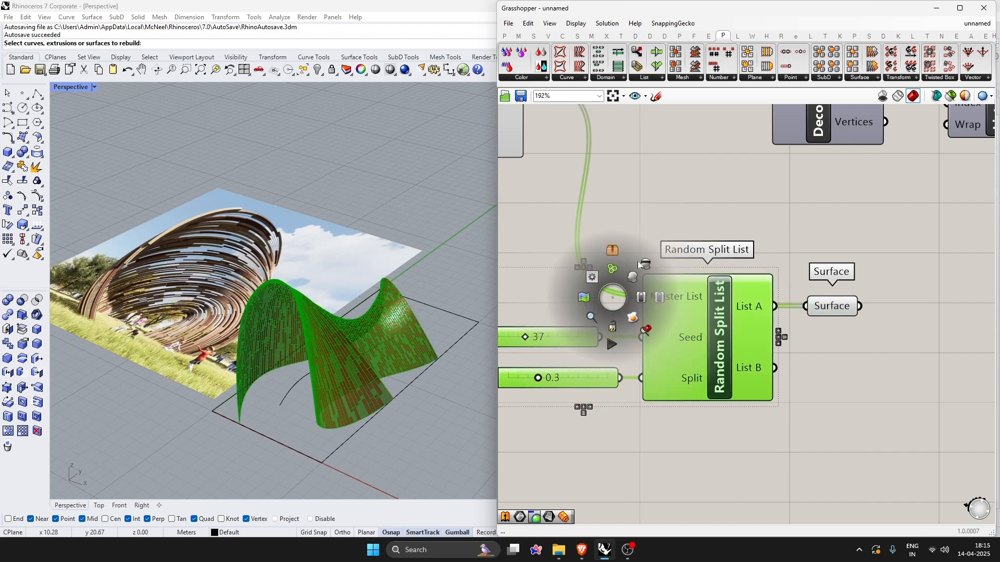
click(645, 262)
scroll(800, 399, down, 3)
click(627, 240)
middle_click(627, 241)
click(660, 208)
- Tune the panel gaps by setting the Split slider to 0.4 and the Seed slider to 48
click(743, 192)
right_drag(299, 383, 320, 338)
scroll(343, 320, up, 4)
scroll(644, 382, up, 4)
mouse_move(672, 349)
mouse_down()
mouse_move(707, 349)
mouse_move(690, 350)
mouse_up()
scroll(724, 415, up, 3)
scroll(720, 416, up, 1)
drag(654, 387, 677, 385)
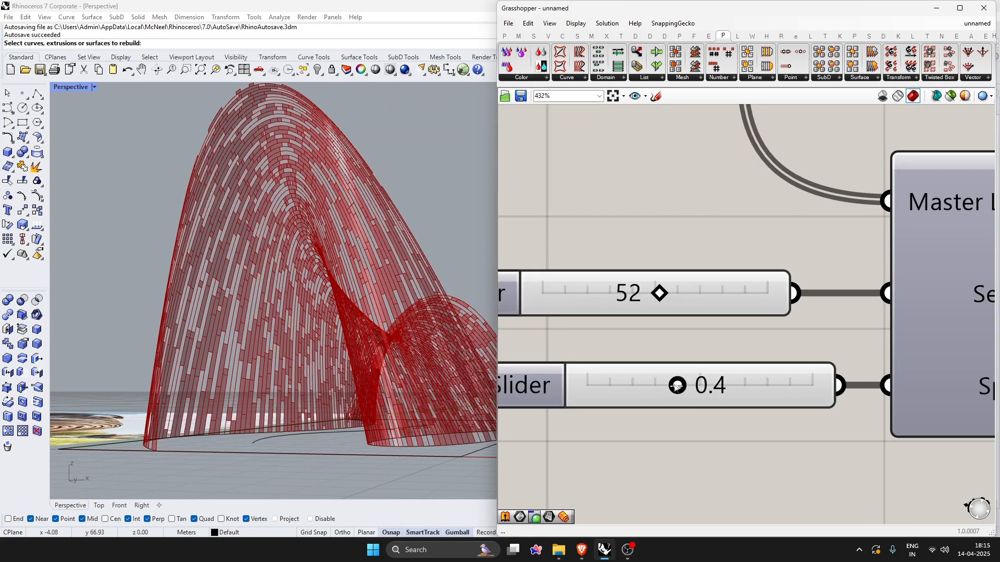
mouse_move(652, 306)
mouse_down()
mouse_move(582, 306)
mouse_move(650, 306)
mouse_up()
scroll(257, 308, down, 5)
right_drag(256, 309, 230, 362)
scroll(574, 346, down, 4)
- Duplicate Random Split List with its two sliders and place the copy beyond the Surface parameter
right_drag(771, 313, 609, 337)
click(811, 309)
scroll(818, 359, down, 2)
drag(763, 425, 553, 301)
key(ctrl+c)
key(ctrl+v)
drag(675, 361, 913, 459)
- Connect the Surface parameter to the copied Random Split List's Master List input, replacing the existing wire
right_drag(932, 394, 770, 330)
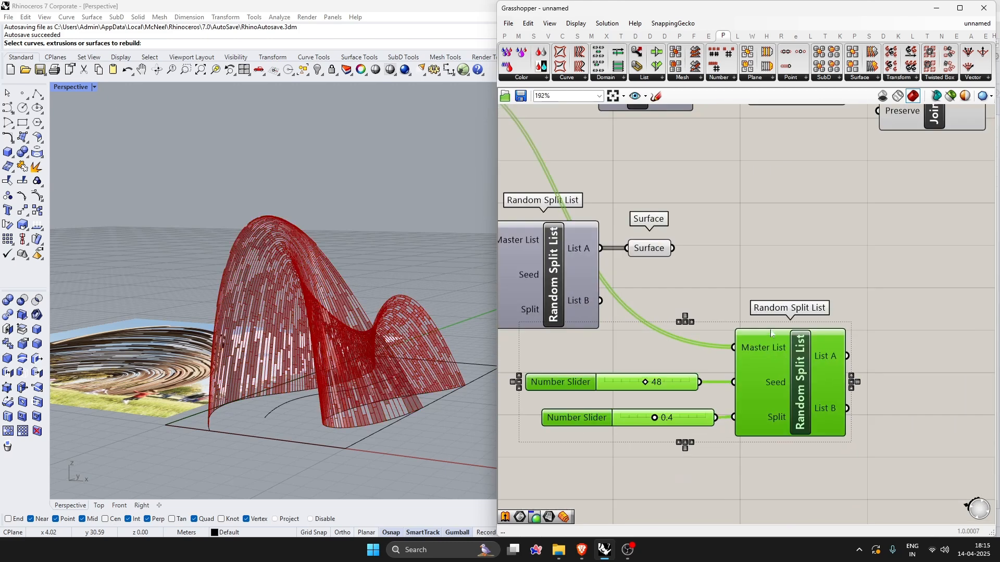
scroll(770, 330, up, 1)
click(779, 287)
click(634, 231)
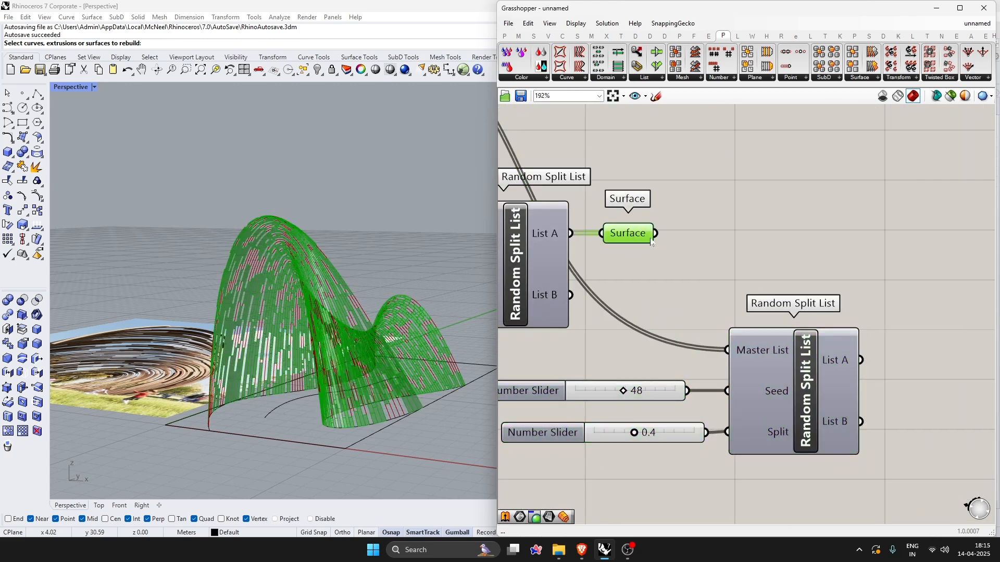
drag(728, 348, 728, 348)
mouse_move(785, 392)
mouse_down()
mouse_move(810, 286)
mouse_move(797, 398)
mouse_up()
- Align the copied Seed slider with the Split slider and set the copied Split value to 0.5
drag(657, 394, 676, 395)
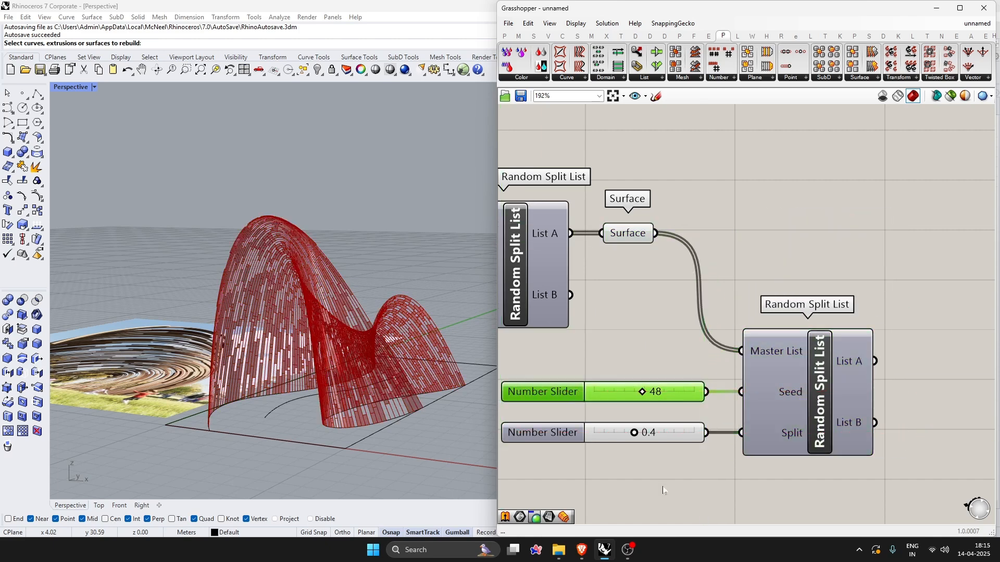
click(662, 488)
scroll(658, 440, up, 3)
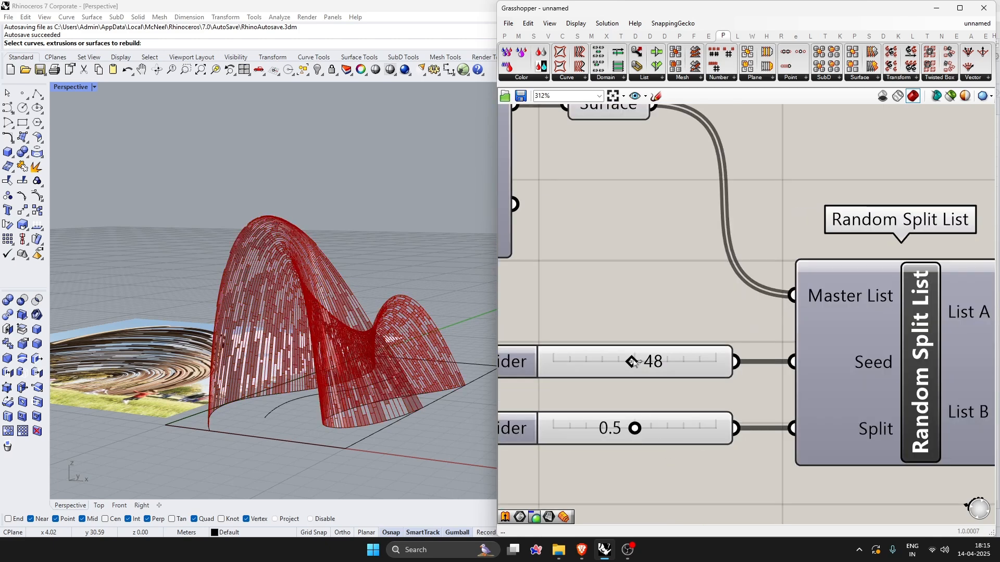
- Duplicate the Surface parameter and connect the copied Random Split List's List A output to it
click(895, 413)
scroll(894, 413, down, 3)
right_drag(895, 413, 783, 420)
click(612, 226)
middle_click(599, 226)
click(649, 198)
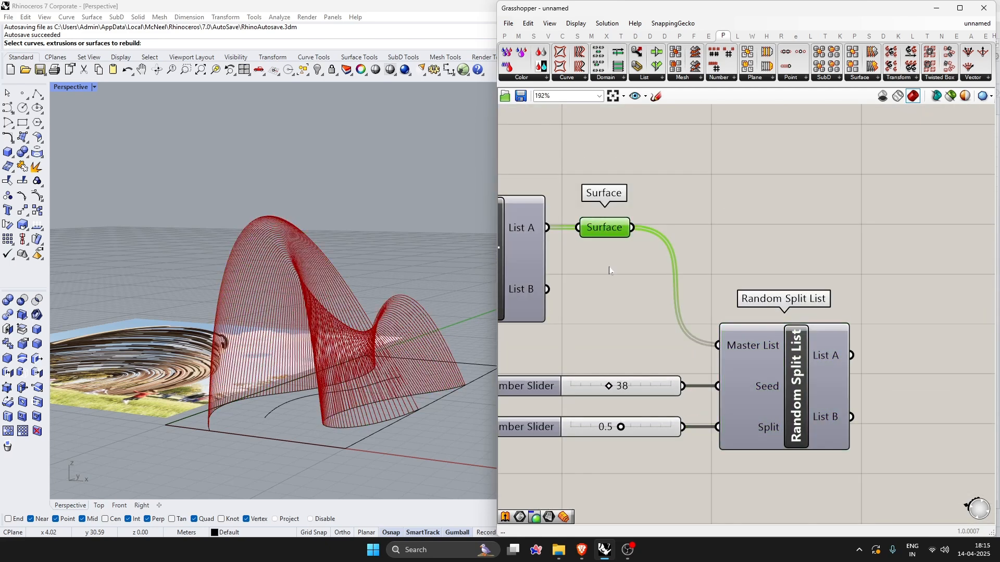
key(ctrl+c)
key(ctrl+v)
drag(613, 238, 906, 361)
middle_click(915, 354)
drag(925, 359, 926, 429)
- Place a second Surface copy below the first, feed it from List B, and align it
click(884, 336)
click(918, 415)
click(915, 359)
key(ctrl+c)
key(ctrl+v)
drag(851, 417, 906, 427)
drag(930, 429, 923, 419)
click(880, 388)
- Examine the reference image's plank pattern and compare it with the List A and List B panel groups on the pavilion
shift+right_drag(63, 322, 181, 332)
scroll(181, 331, up, 5)
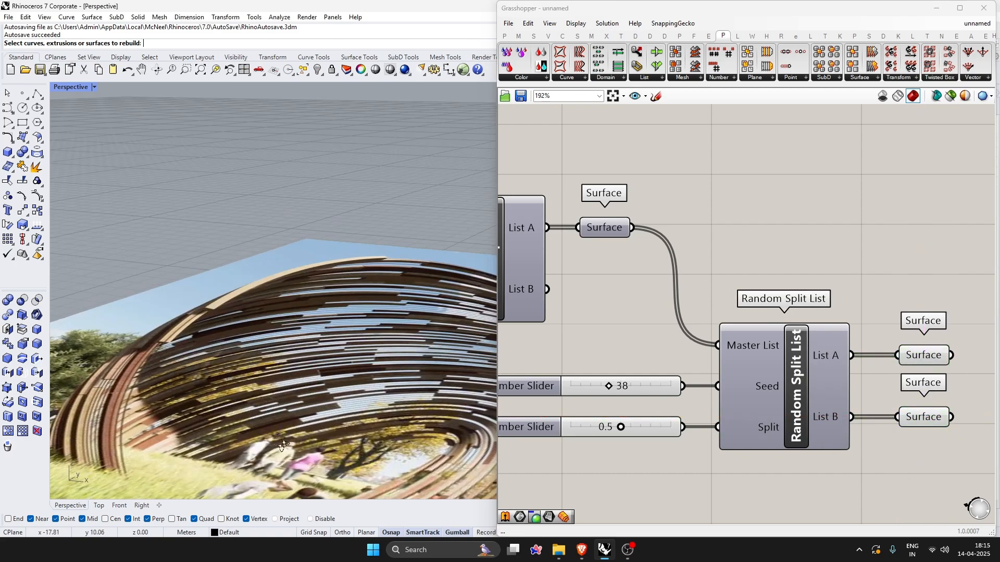
right_click(185, 292)
right_drag(185, 208, 189, 257)
scroll(189, 257, up, 2)
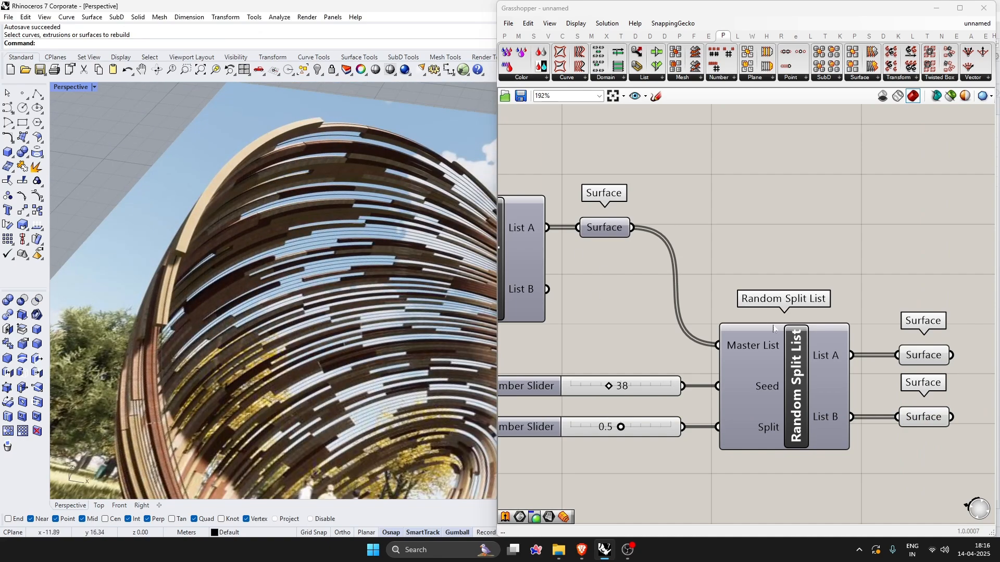
right_drag(937, 319, 810, 299)
drag(864, 296, 775, 466)
scroll(250, 263, down, 10)
scroll(385, 323, up, 9)
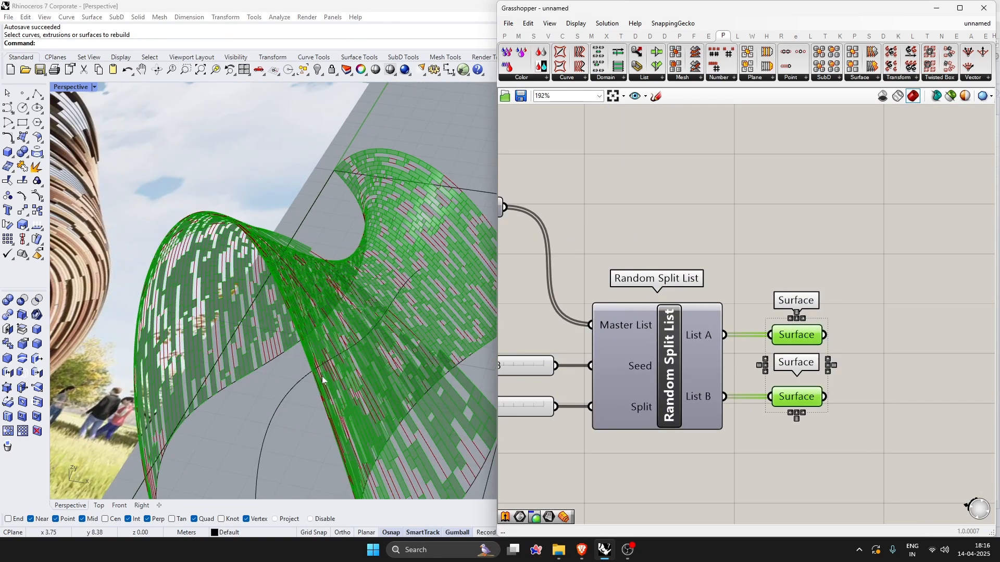
right_drag(322, 380, 333, 317)
click(859, 234)
click(805, 340)
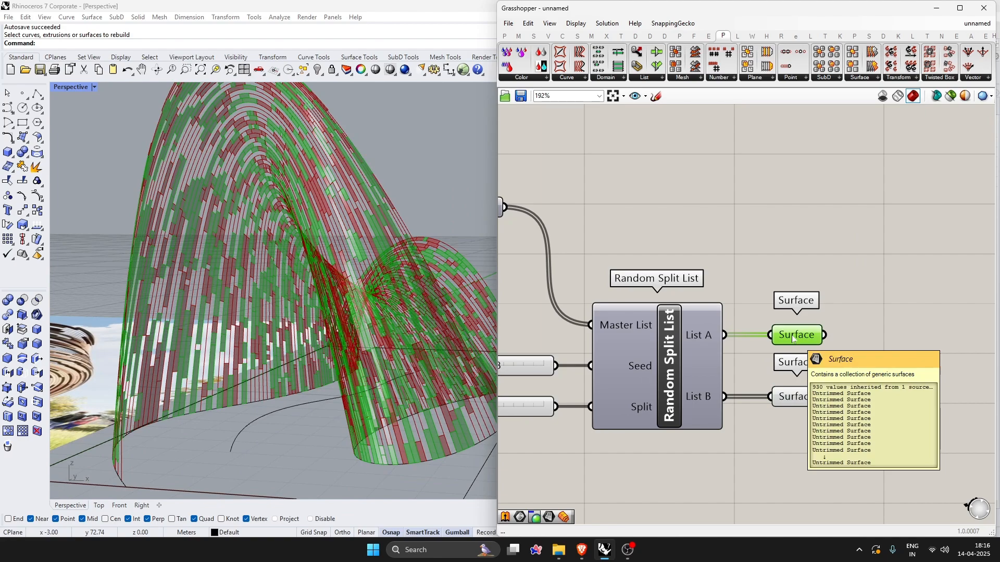
click(796, 403)
scroll(885, 372, down, 2)
scroll(620, 375, up, 2)
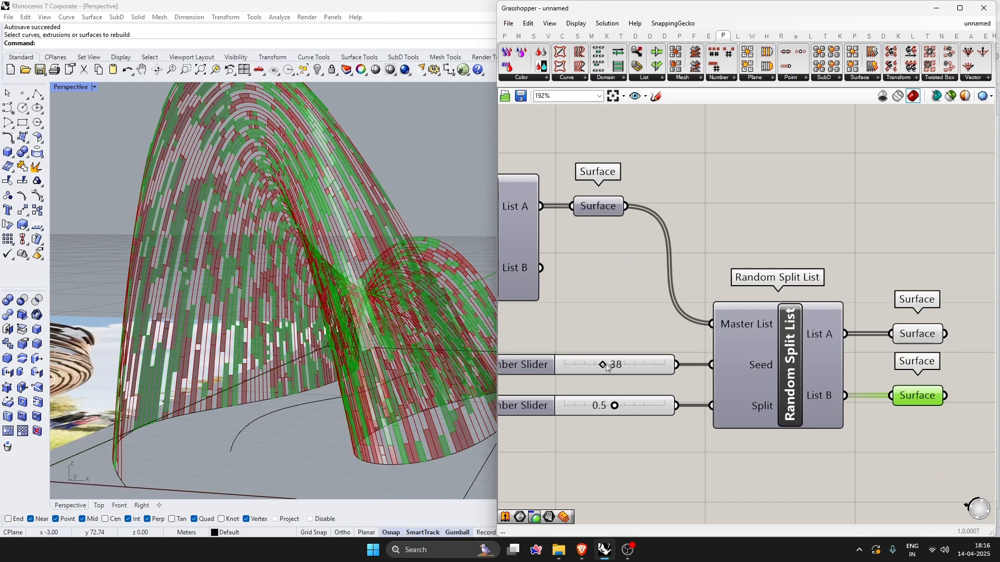
- Set the second Random Split List's Seed to 51 and reposition both split-list component groups on the canvas
drag(607, 367, 625, 371)
scroll(677, 383, down, 4)
right_drag(799, 360, 852, 374)
scroll(852, 374, down, 1)
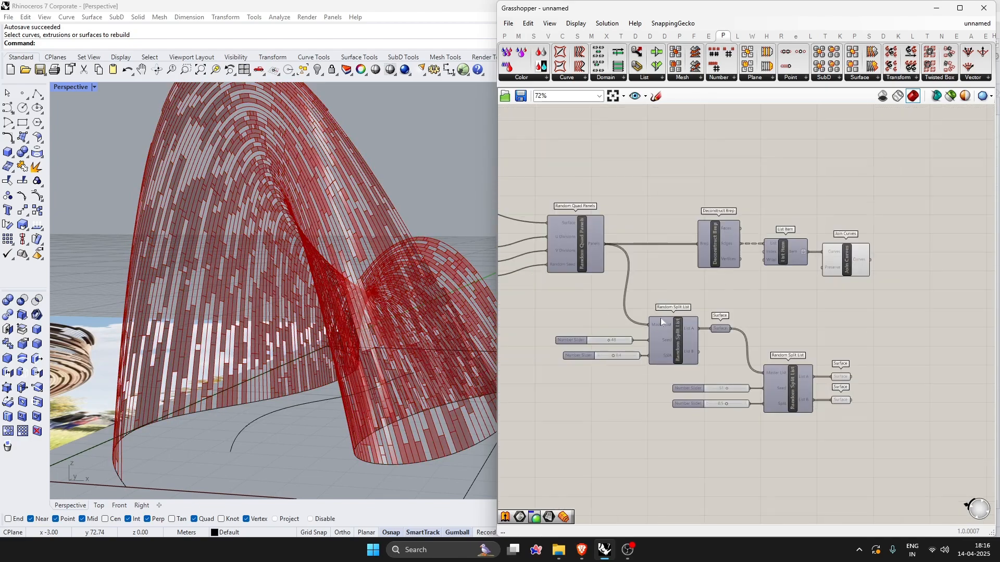
drag(544, 302, 880, 427)
drag(791, 391, 799, 392)
click(875, 315)
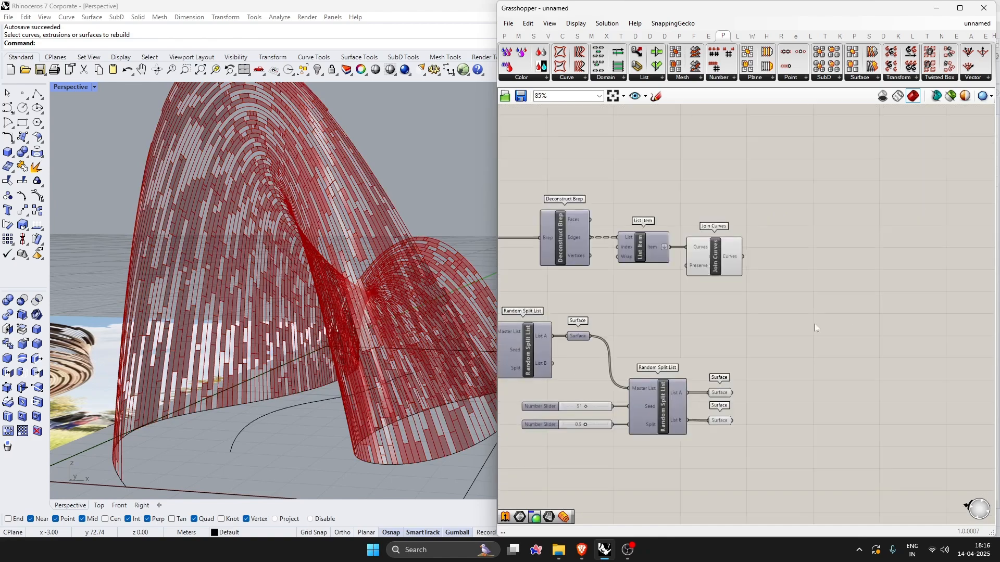
- Inspect the panels held by the List A and List B Surface parameters across the pavilion
scroll(714, 385, up, 5)
click(631, 453)
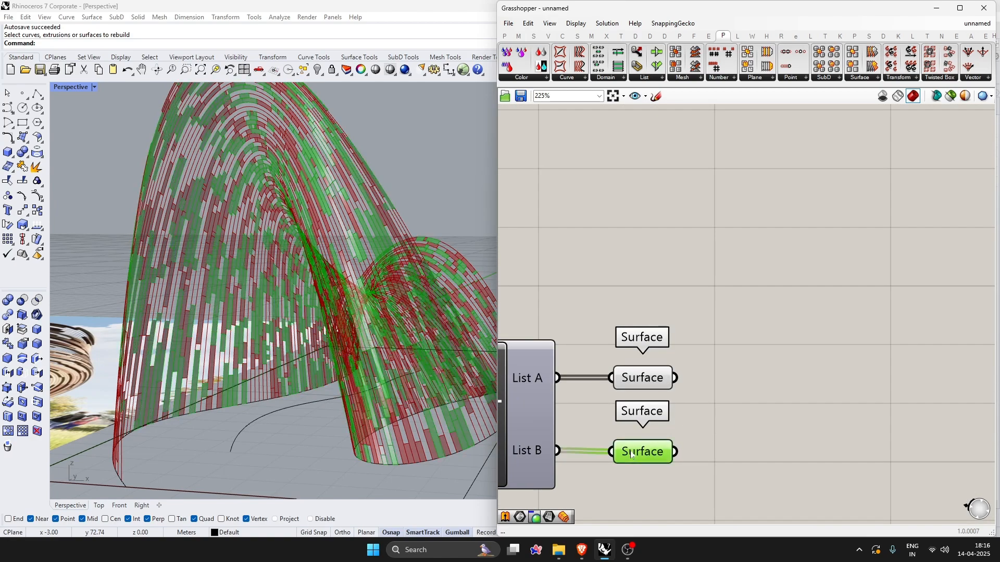
click(657, 376)
click(679, 408)
scroll(333, 385, down, 3)
right_drag(327, 396, 373, 427)
scroll(359, 431, up, 4)
right_click(360, 430)
right_click(399, 408)
scroll(401, 406, down, 4)
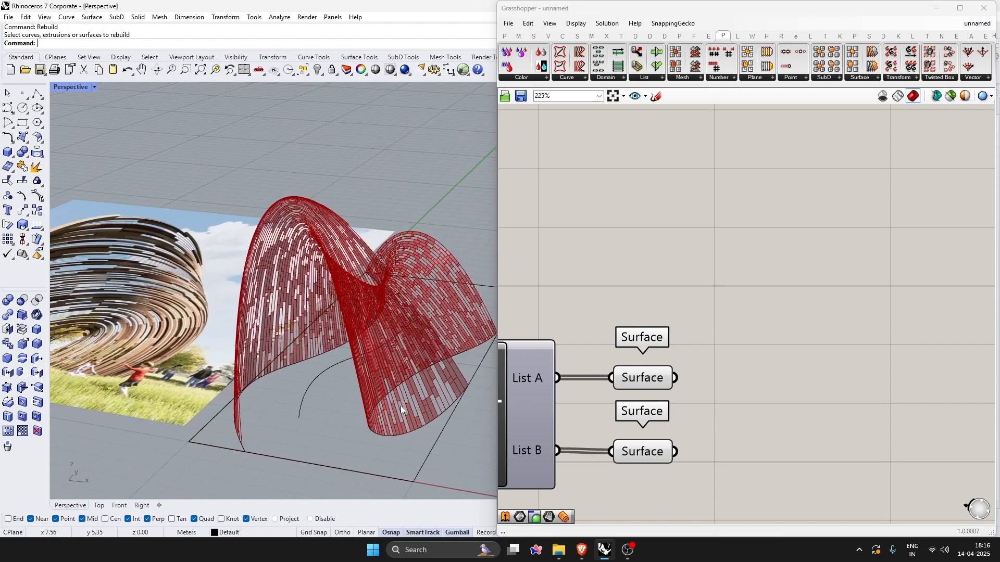
click(643, 451)
click(642, 378)
- Add an Offset Surface component and place it beyond the two Surface parameters
double_click(805, 391)
text(OFFS)
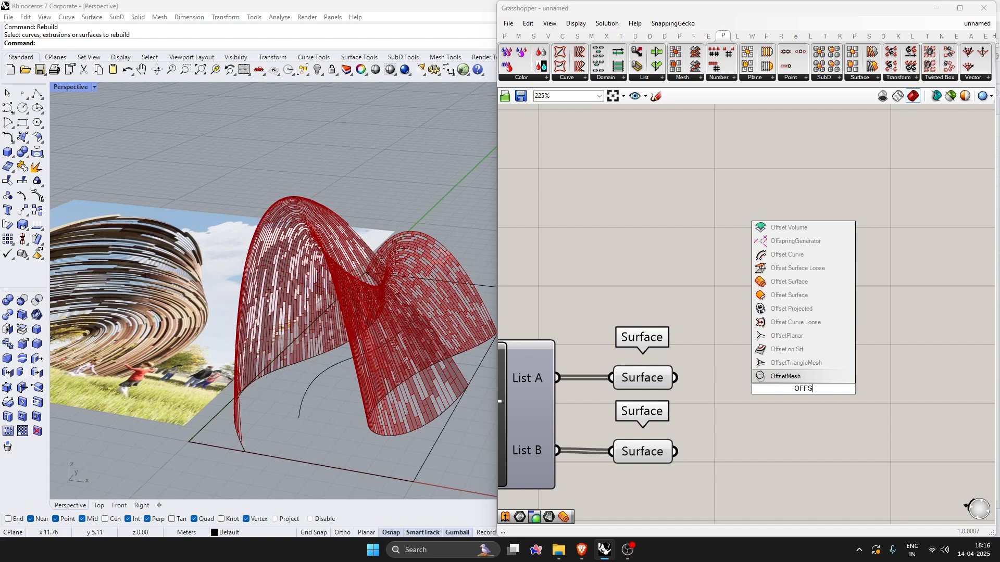
key(Return)
drag(786, 406, 991, 410)
right_drag(937, 398, 856, 383)
scroll(729, 343, down, 2)
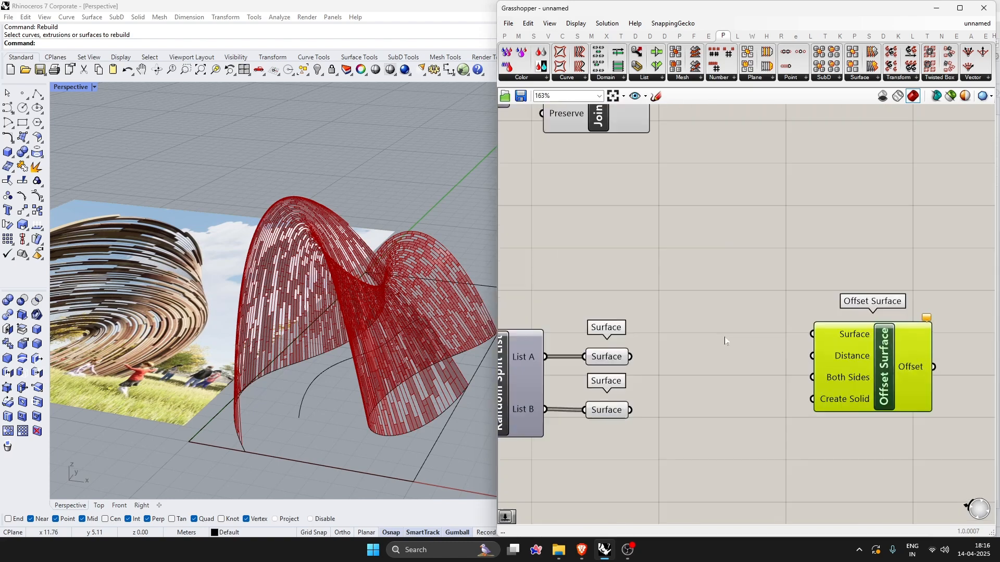
- Connect the List A Surface parameter to Offset Surface's Surface input and shift the component for more room
scroll(721, 337, up, 1)
drag(615, 361, 793, 333)
scroll(664, 375, down, 2)
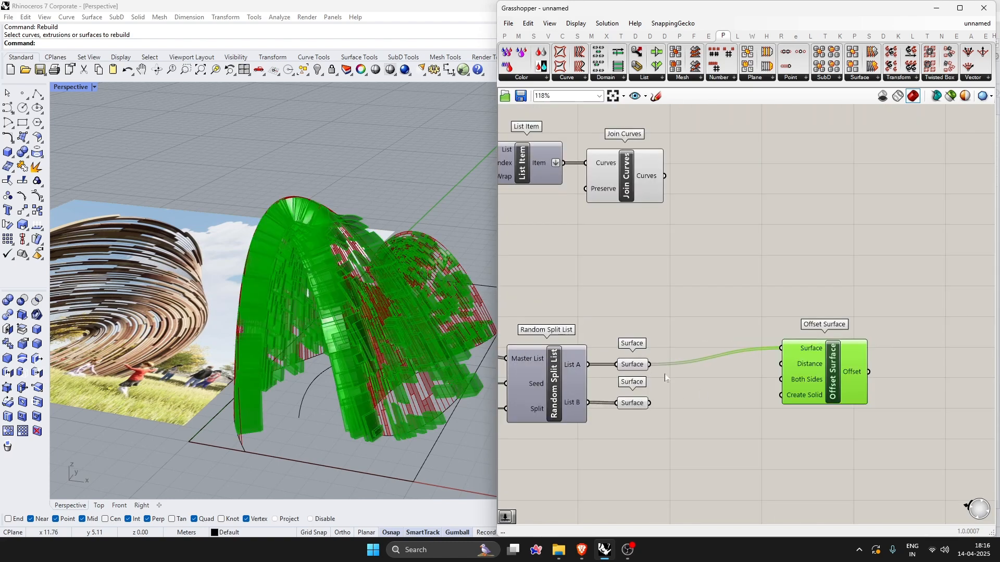
scroll(820, 377, up, 2)
drag(808, 381, 831, 381)
click(707, 419)
scroll(788, 373, up, 2)
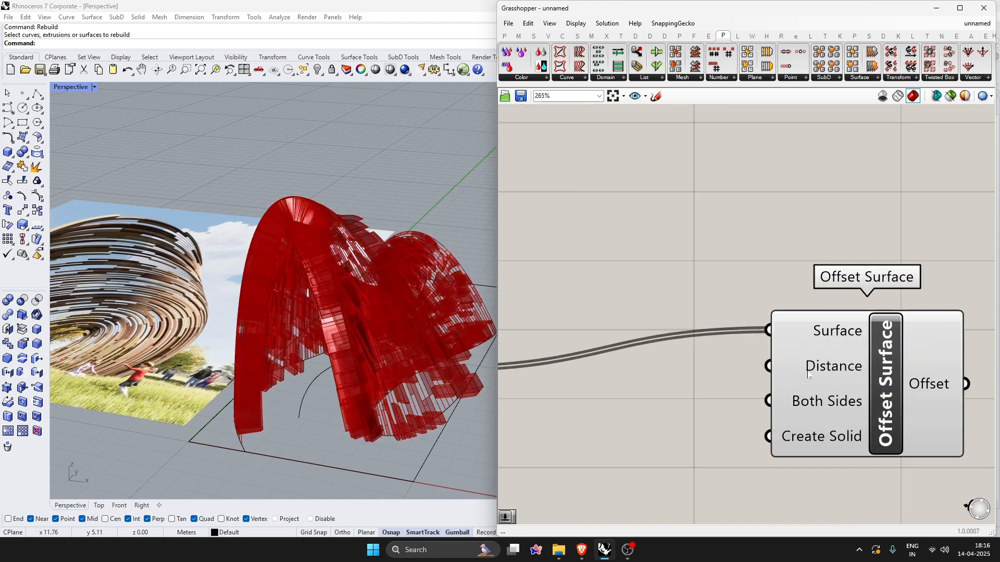
- Try a Number Slider at 0.2 and 0.1 on Offset Surface's Distance input, and delete the slider
double_click(643, 397)
text(0.2)
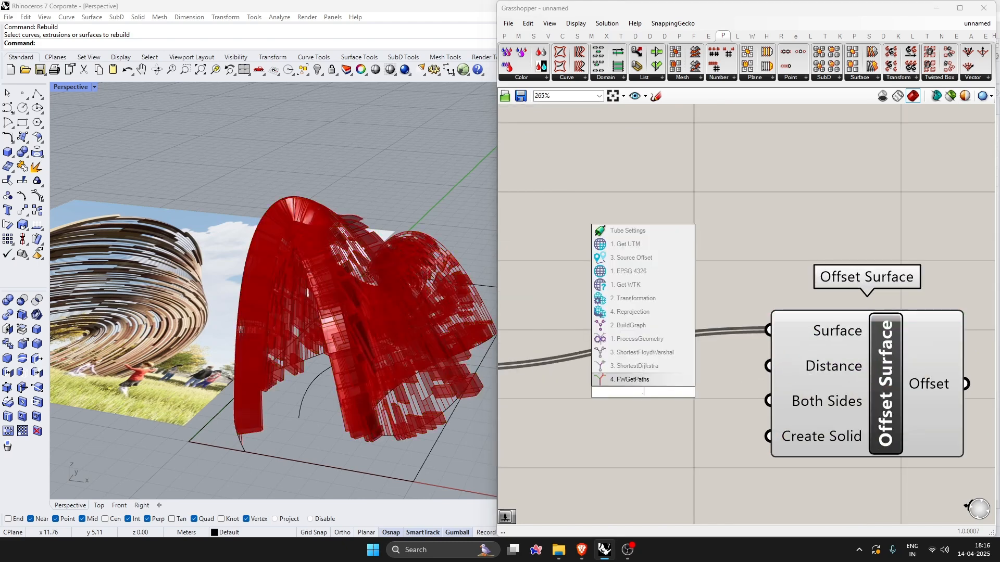
key(Return)
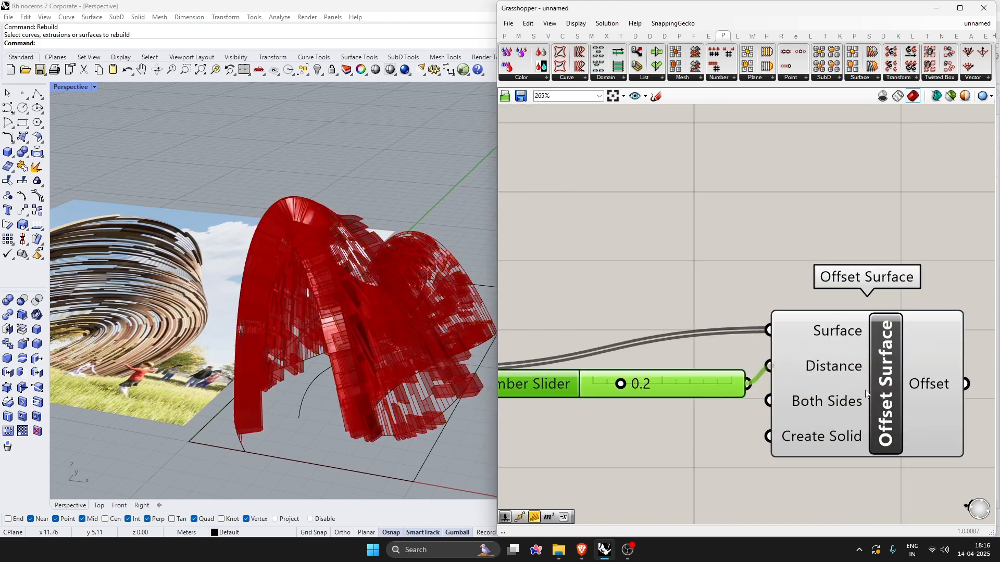
click(866, 395)
scroll(377, 437, up, 6)
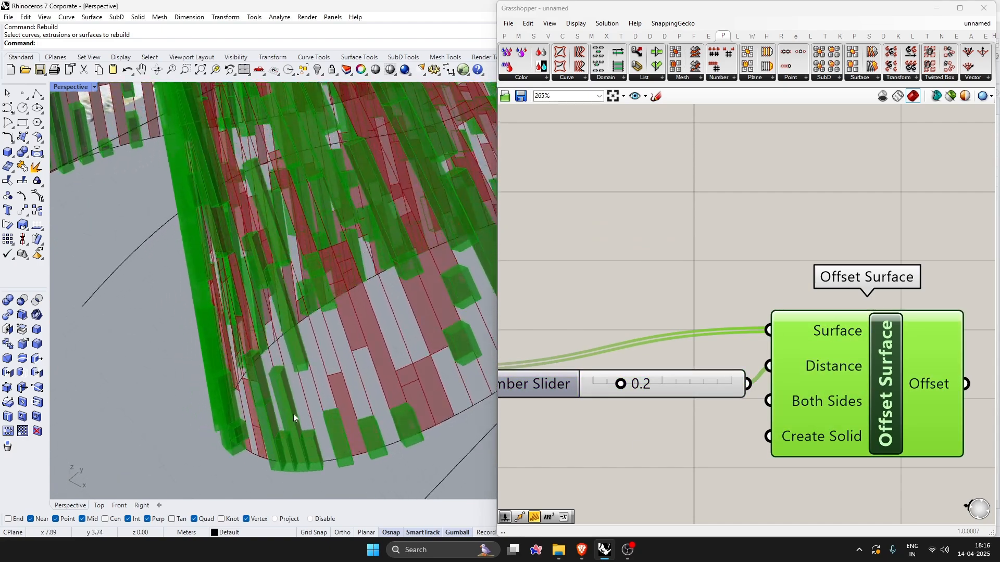
scroll(293, 414, up, 3)
scroll(648, 403, up, 1)
drag(615, 383, 600, 384)
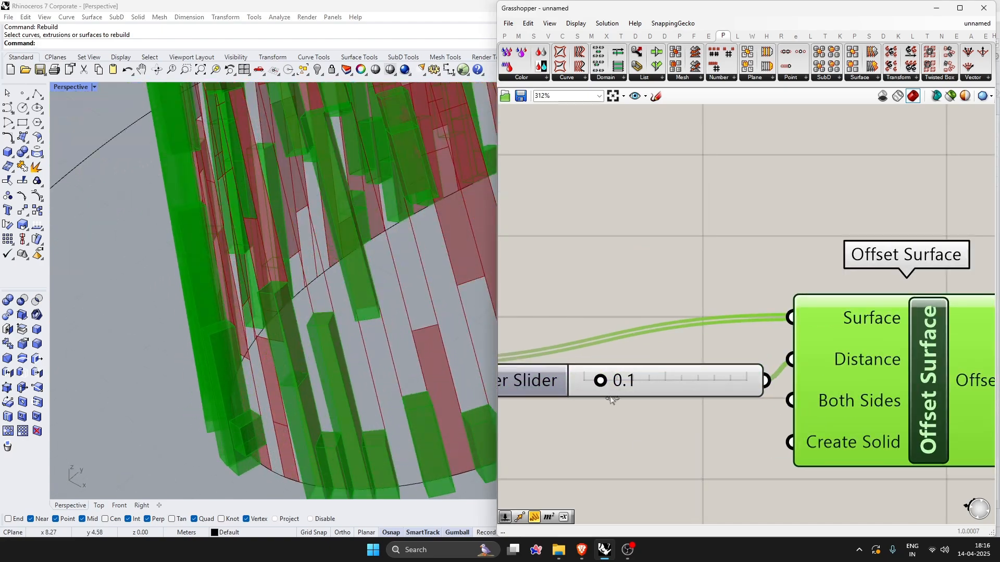
click(643, 419)
click(665, 376)
key(Delete)
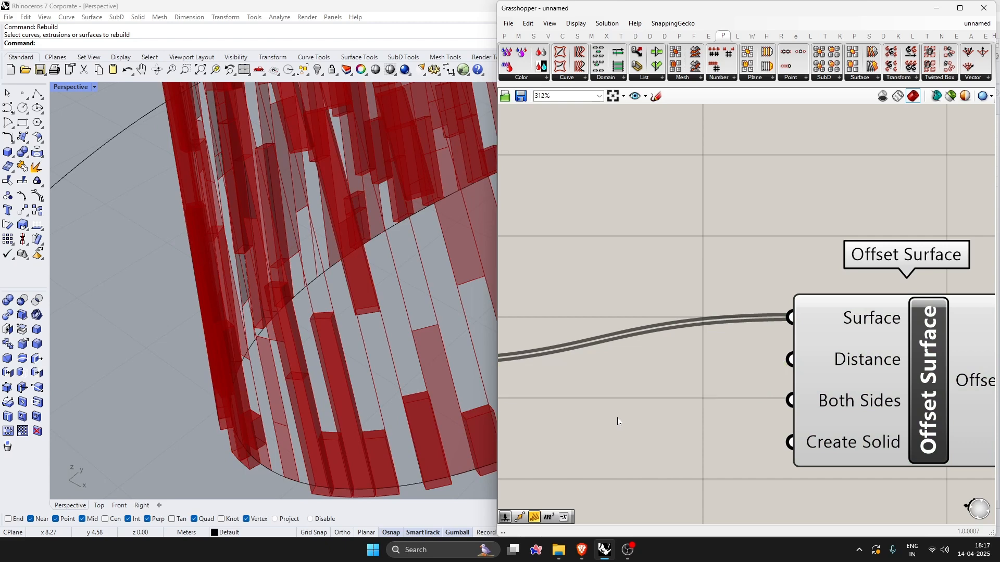
- Create a Number Slider with value 0.05 and connect it to Offset Surface's Distance input
double_click(618, 422)
text(.05)
key(Return)
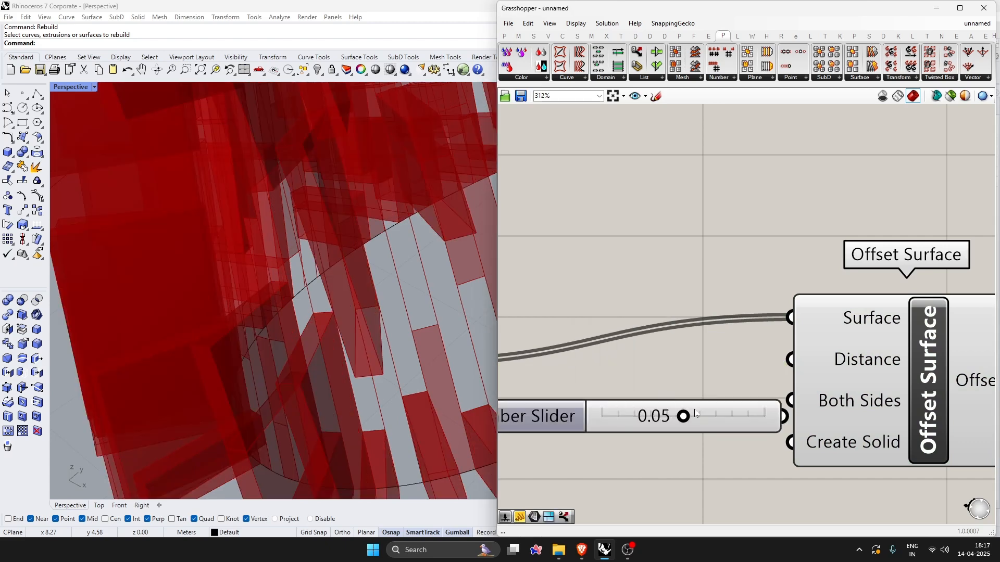
drag(789, 409, 689, 407)
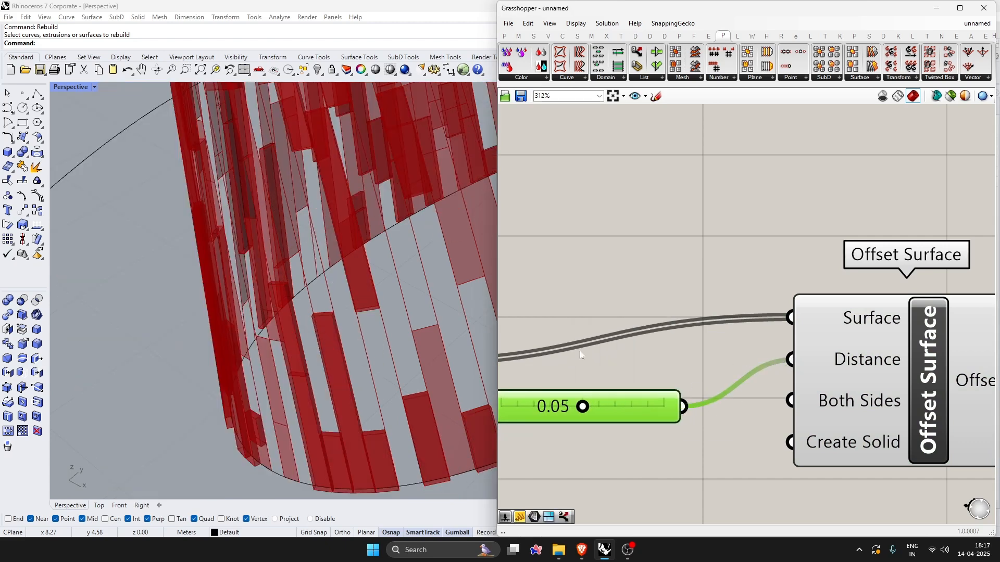
drag(627, 420, 583, 401)
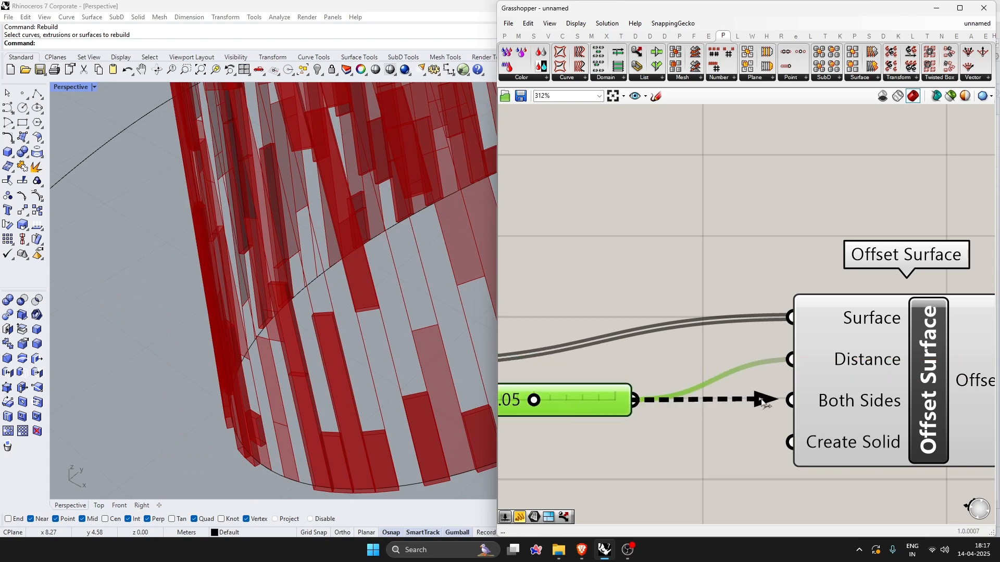
- Connect the 0.05 slider to the Both Sides input as well and give that input the expression -X
drag(783, 399, 784, 400)
drag(569, 401, 614, 401)
click(682, 453)
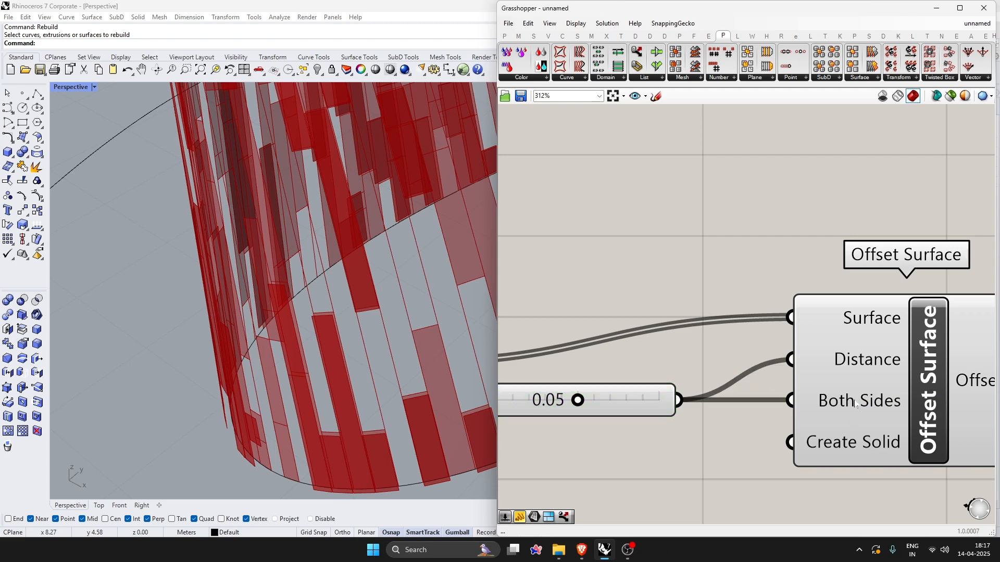
right_click(834, 408)
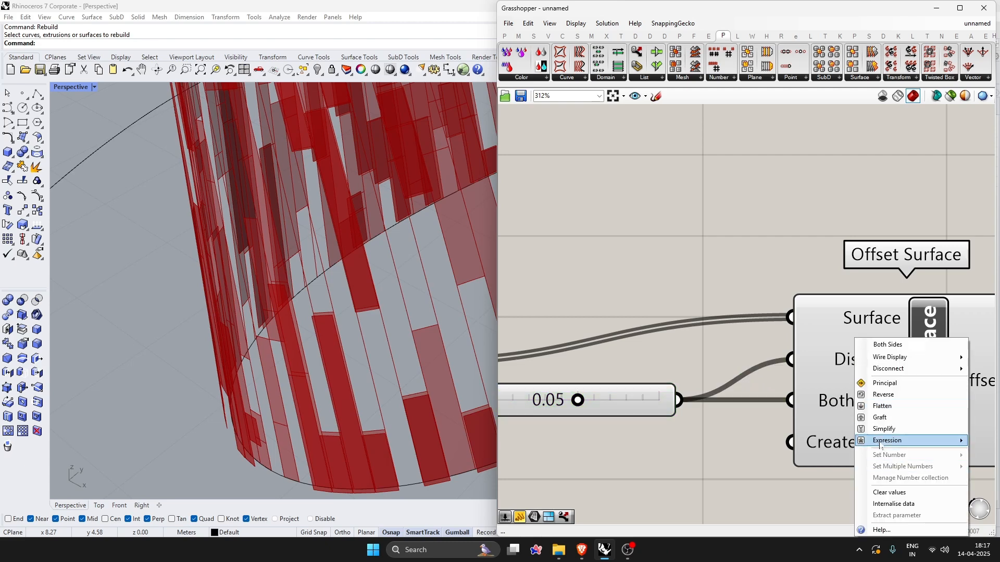
mouse_move(880, 445)
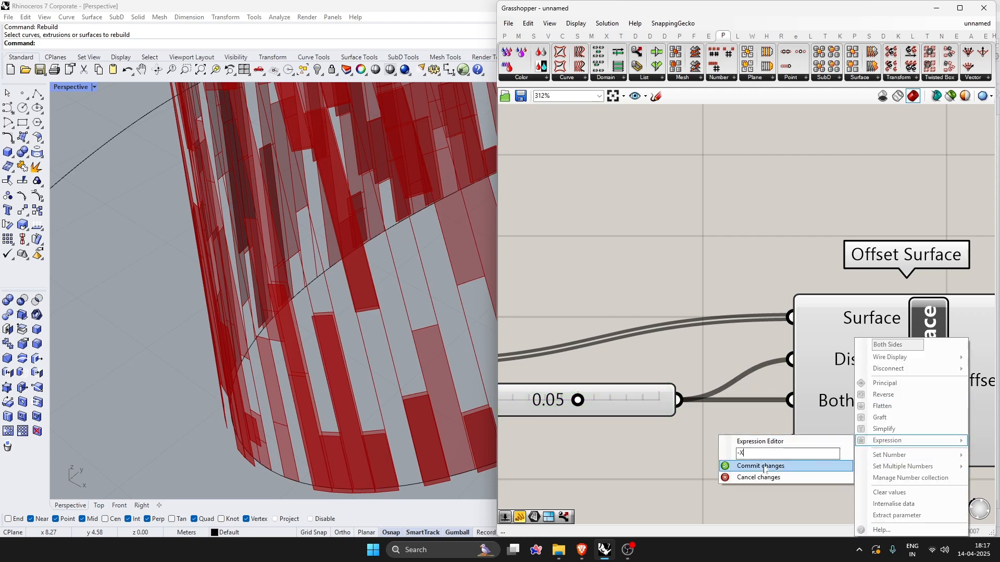
click(761, 466)
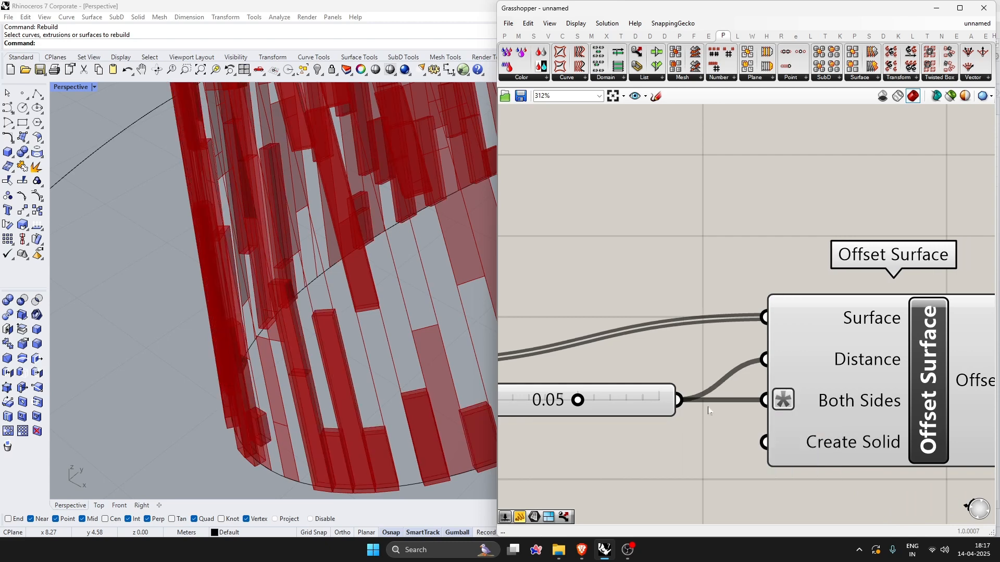
- Move Offset Surface and its slider farther along, aligning the slider with the Both Sides input
click(612, 405)
scroll(671, 400, down, 1)
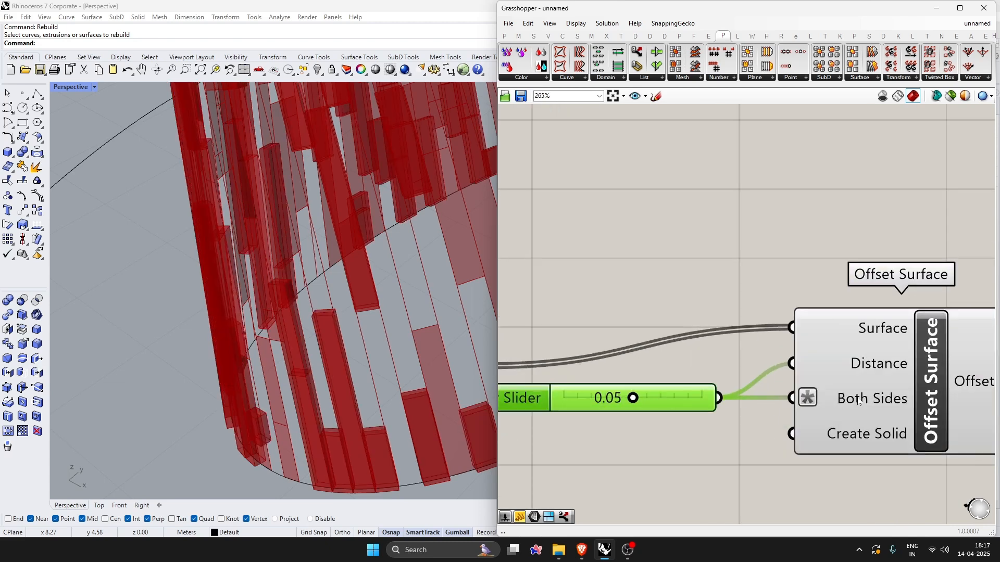
scroll(752, 382, down, 3)
drag(851, 457, 628, 359)
drag(688, 393, 807, 420)
click(927, 469)
right_drag(933, 464, 813, 437)
click(837, 411)
drag(694, 396, 717, 391)
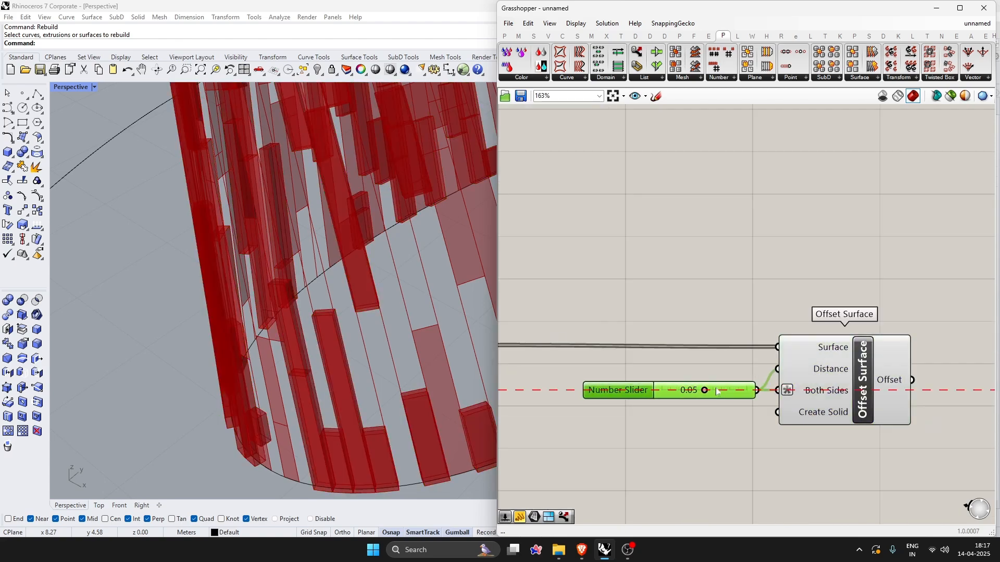
- Duplicate Offset Surface with its 0.05 slider below the original and feed the copy from the List B Surface parameter
click(811, 424)
scroll(292, 433, down, 2)
scroll(265, 377, up, 6)
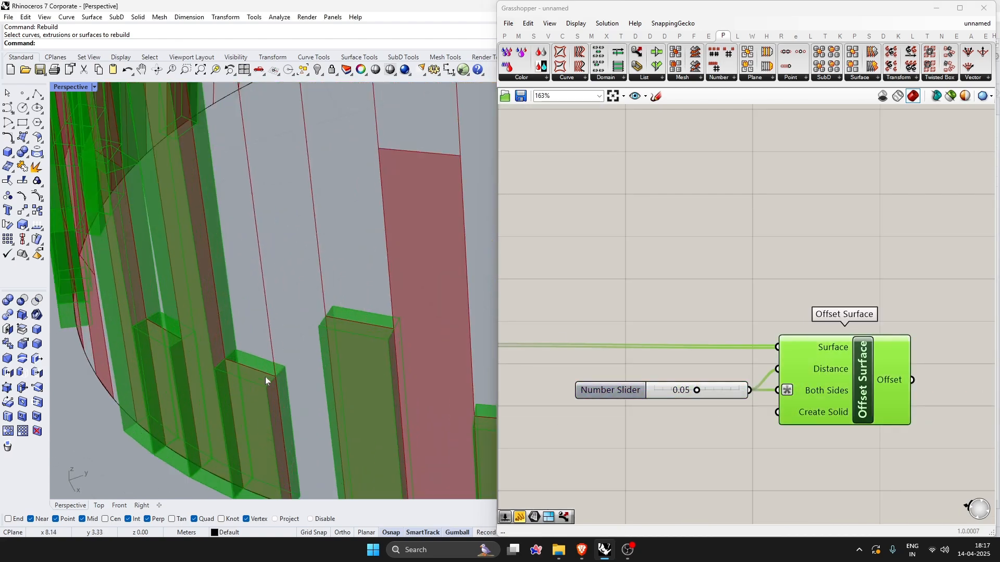
scroll(307, 413, down, 5)
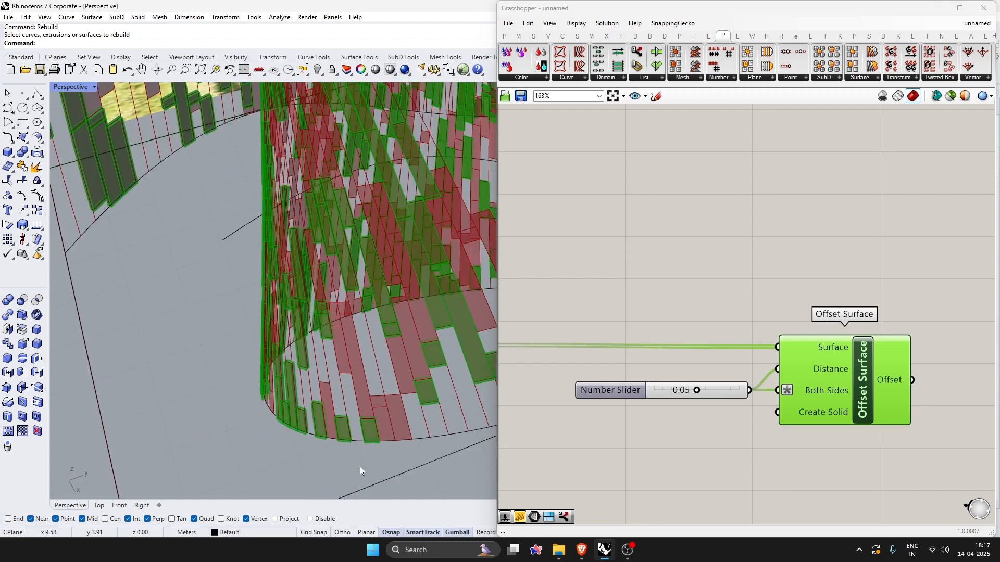
scroll(873, 389, down, 2)
drag(911, 456, 772, 514)
click(632, 405)
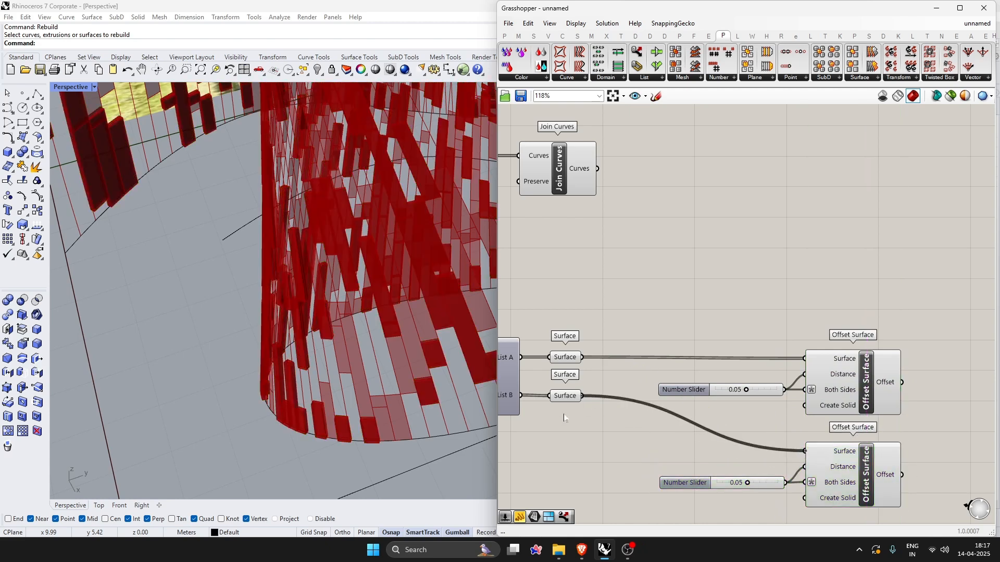
scroll(564, 418, down, 1)
scroll(355, 420, up, 5)
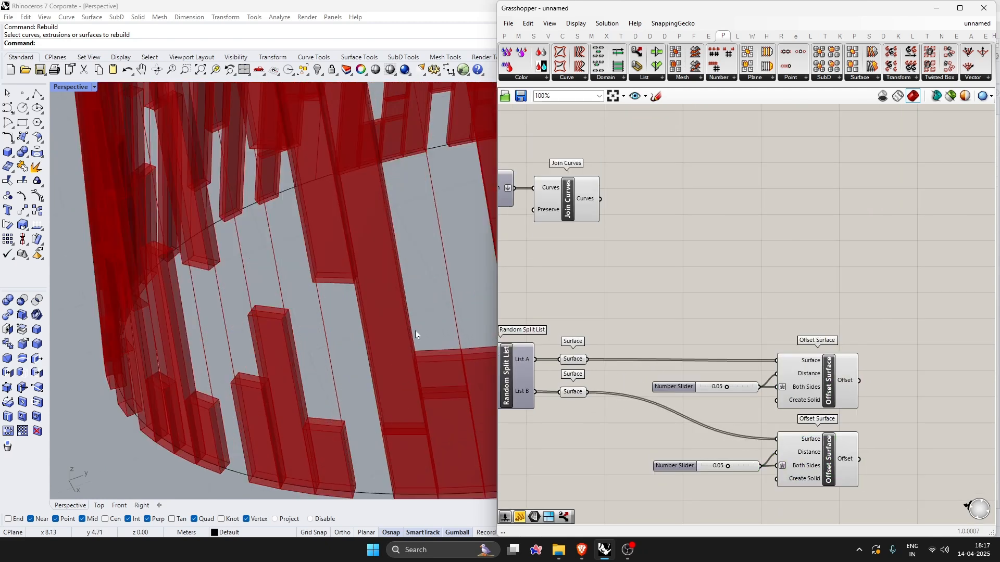
click(441, 319)
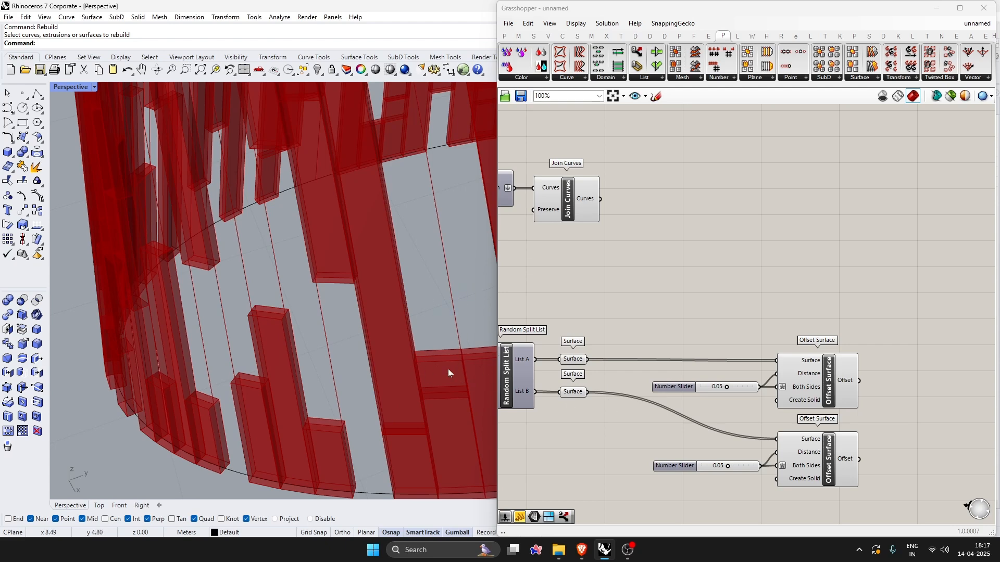
- Move both Offset Surface groups away to make room and add an Area component fed by the List A Surface parameter
drag(823, 287, 962, 467)
double_click(647, 372)
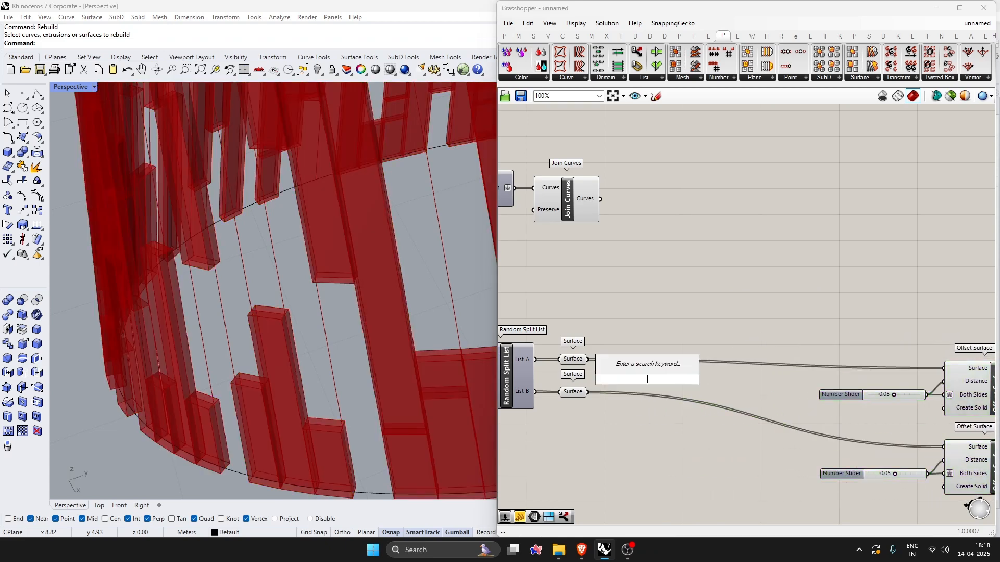
text(area)
key(Return)
drag(591, 363, 611, 380)
drag(648, 380, 648, 325)
- Add a Scale component, feeding Geometry from the List A Surface parameter and Center from Area's Centroid
double_click(763, 339)
text(SCALE)
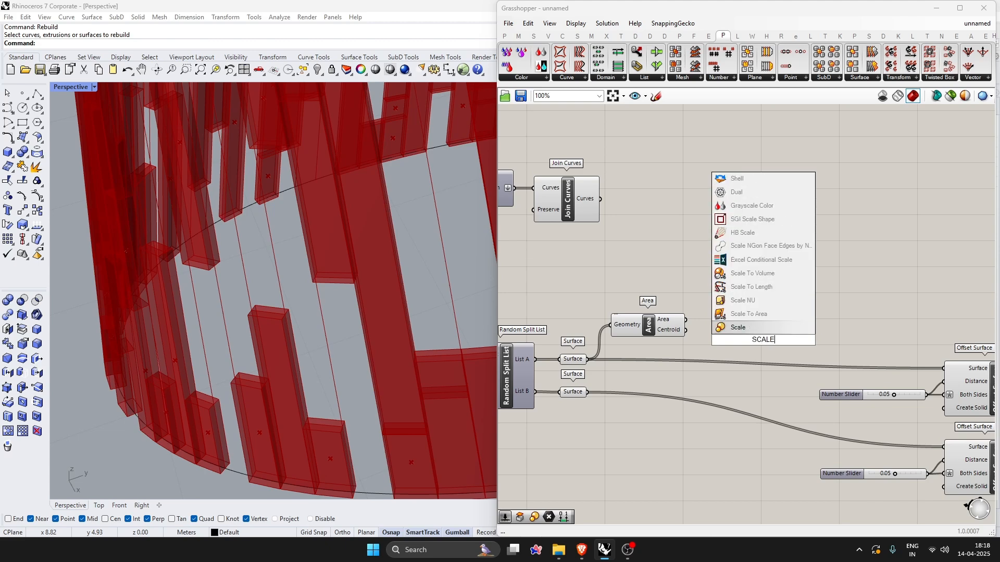
key(Return)
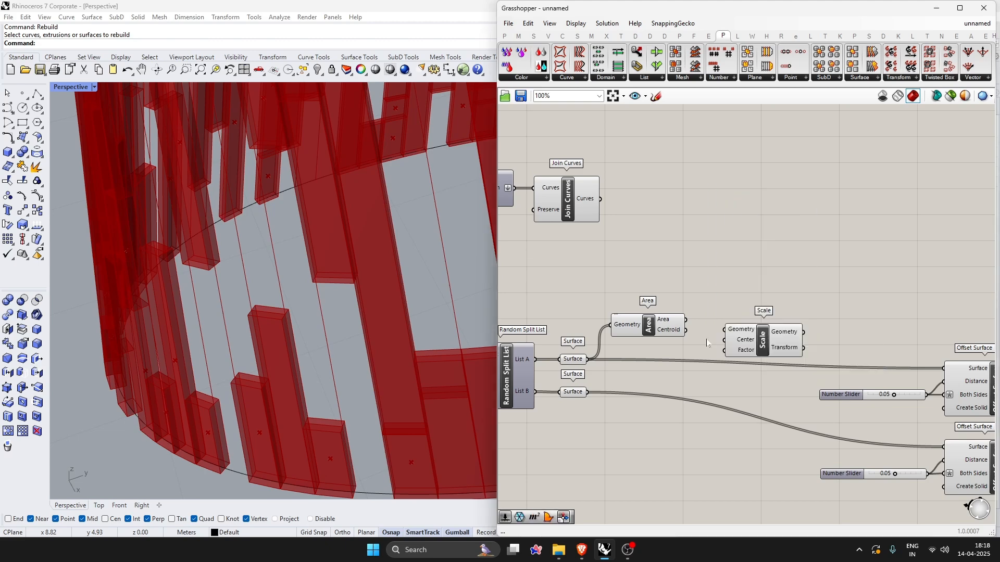
scroll(599, 368, up, 2)
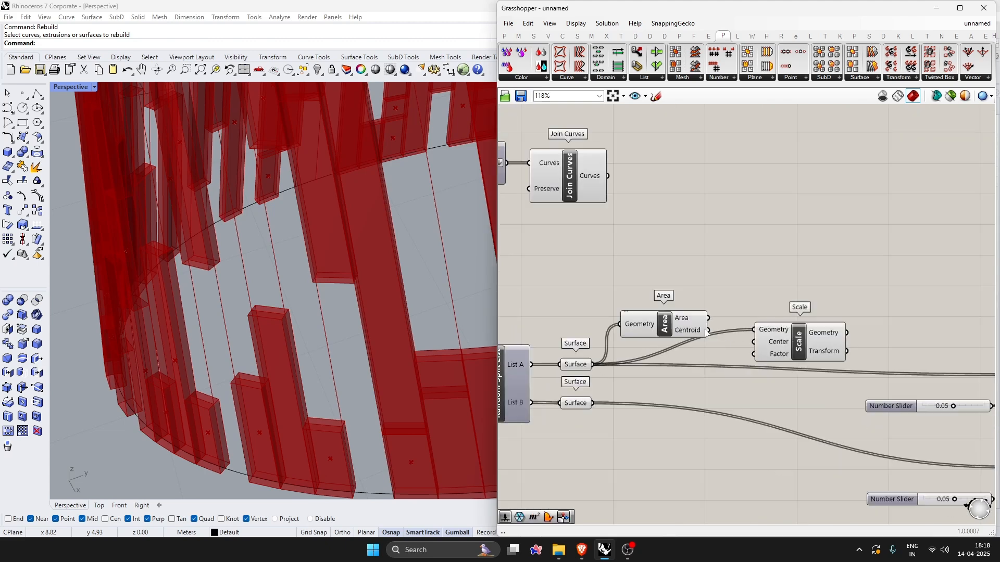
drag(664, 330, 662, 314)
click(776, 355)
- Create a 0.95 number slider and connect it to the Factor input of Scale
double_click(669, 380)
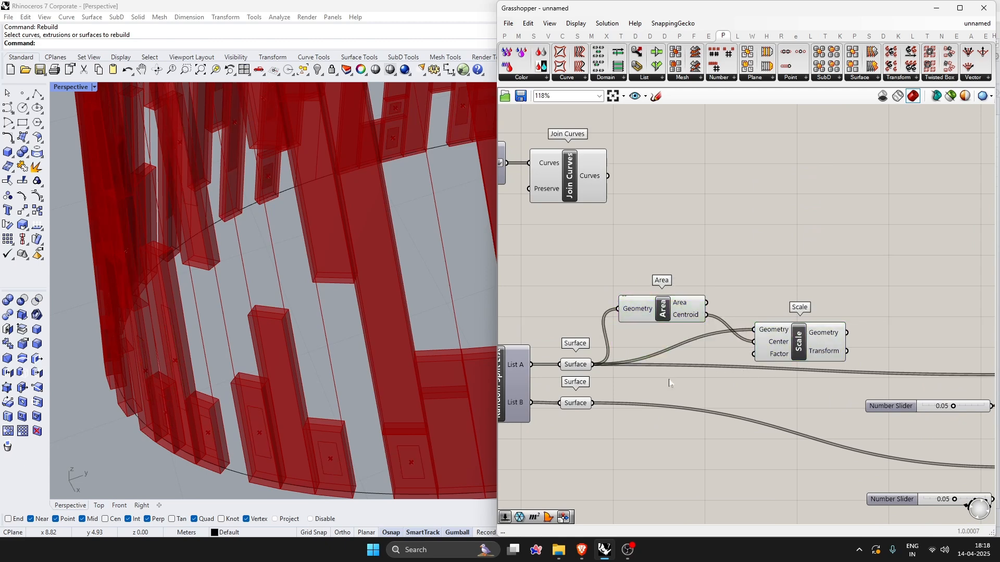
text(0.95)
key(Return)
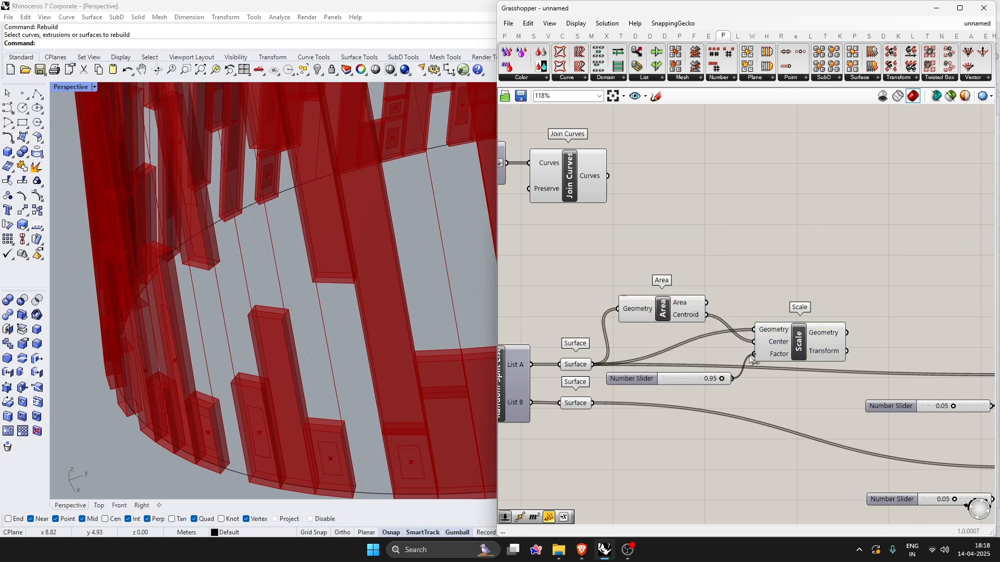
drag(752, 360, 753, 355)
click(807, 342)
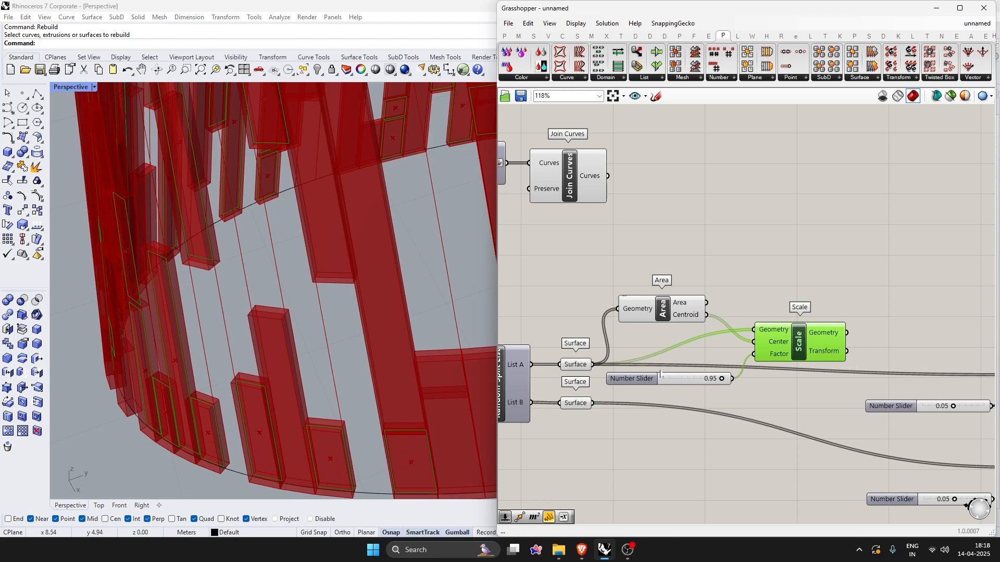
- Lower the Scale Factor slider to 0.90 and check the gaps around the panels in the model
scroll(661, 375, up, 5)
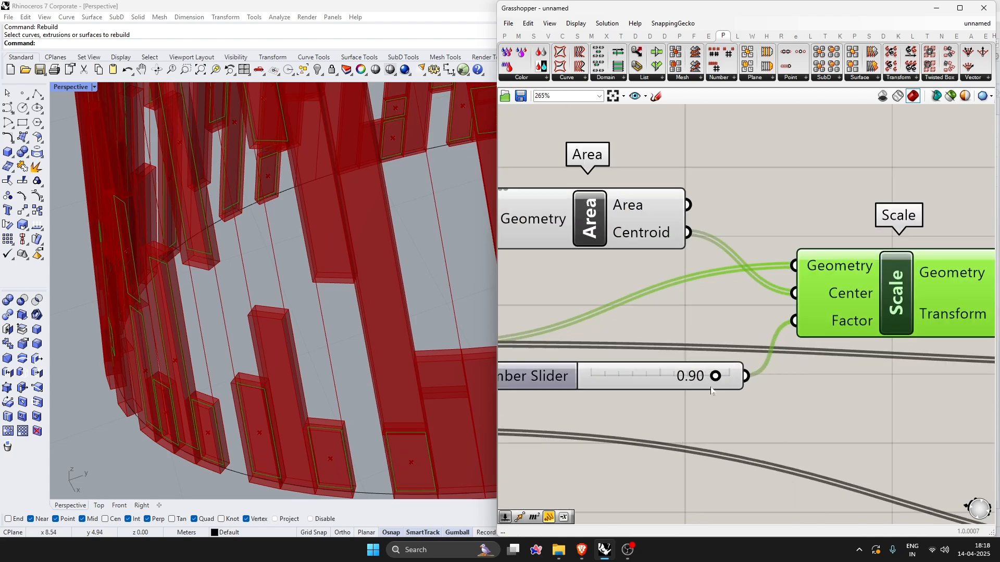
click(614, 356)
scroll(607, 355, down, 3)
scroll(761, 332, up, 2)
click(739, 330)
right_drag(286, 383, 311, 371)
scroll(312, 371, down, 3)
scroll(698, 318, down, 5)
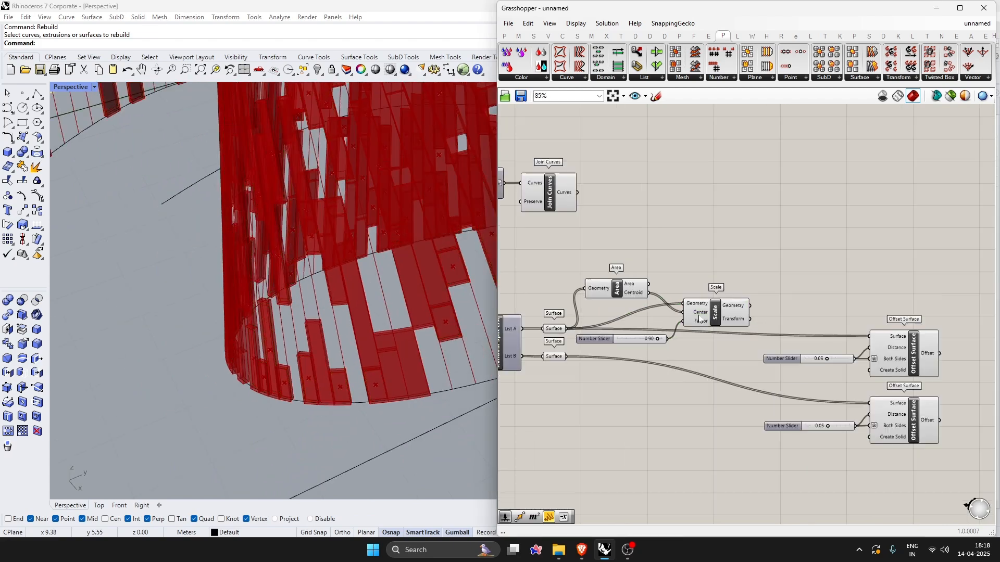
- Feed the Scale Geometry output into the upper Offset Surface in place of the unscaled surfaces
scroll(748, 308, up, 2)
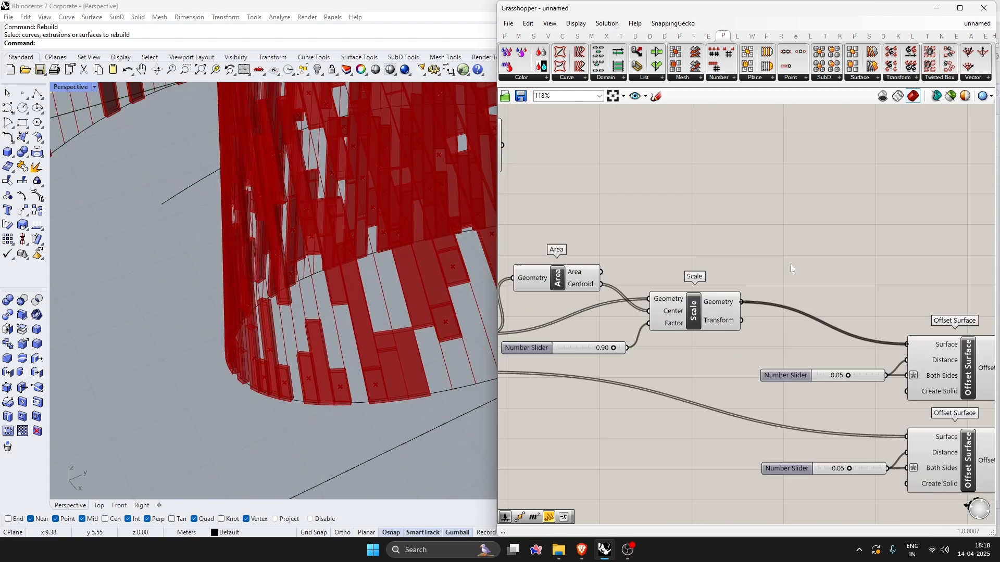
scroll(321, 364, up, 5)
scroll(785, 349, down, 3)
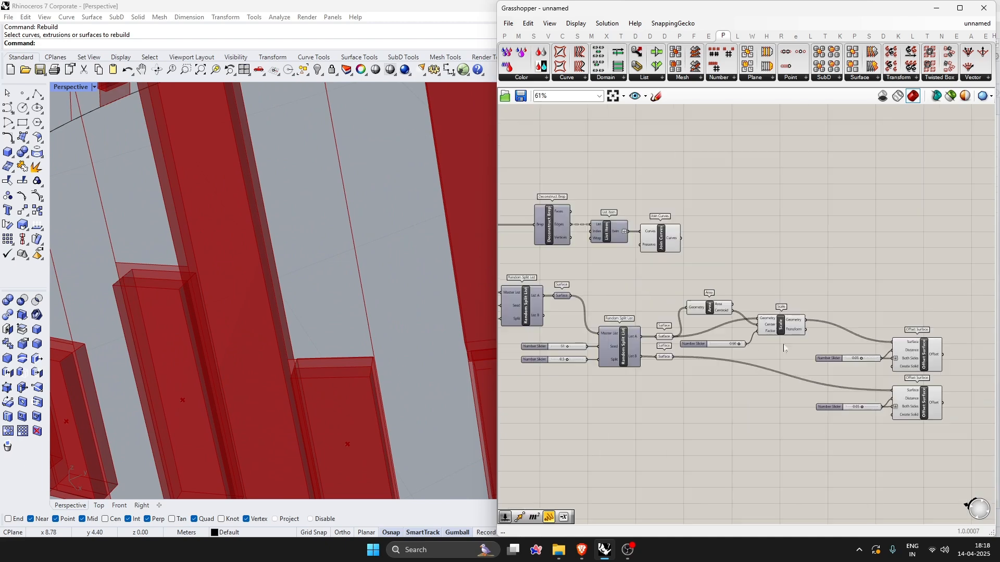
scroll(785, 349, up, 2)
- Turn off the preview of the Area and Scale components
drag(797, 360, 631, 274)
middle_click(641, 278)
click(709, 248)
click(780, 354)
scroll(783, 360, down, 1)
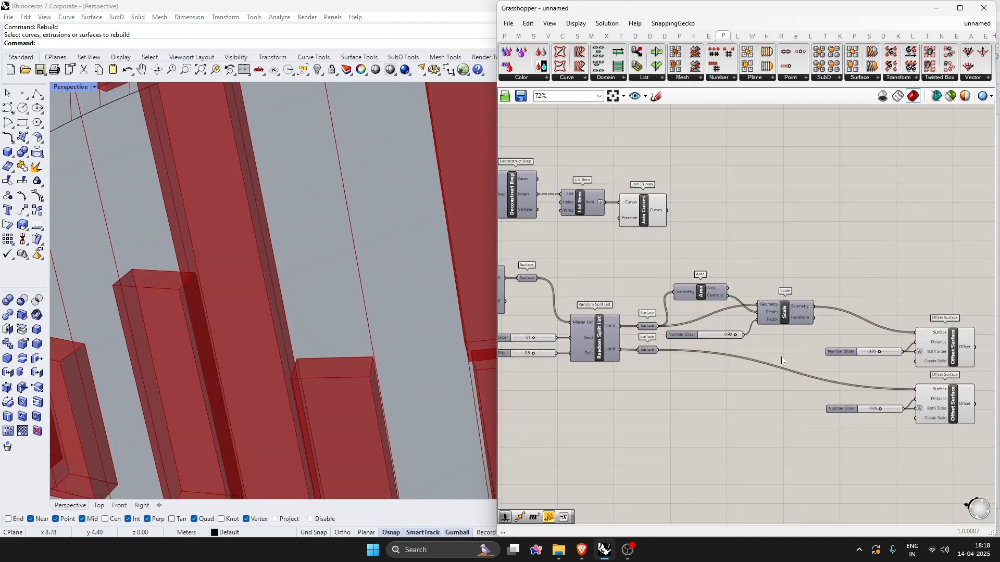
- Duplicate Area, Scale and the 0.90 slider lower down and feed the copies from the List B Surface parameter
drag(781, 361, 701, 377)
scroll(675, 349, up, 3)
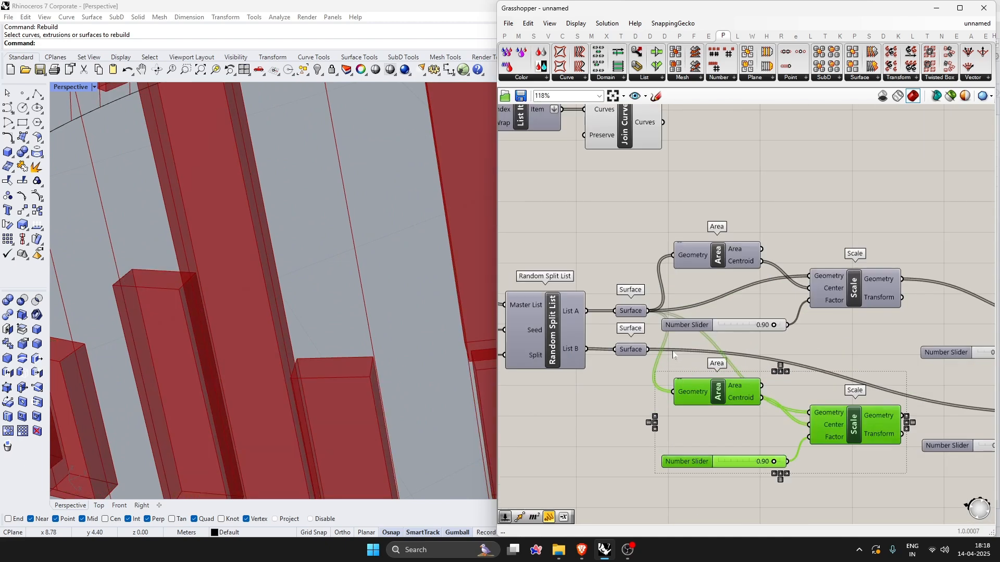
drag(648, 350, 661, 388)
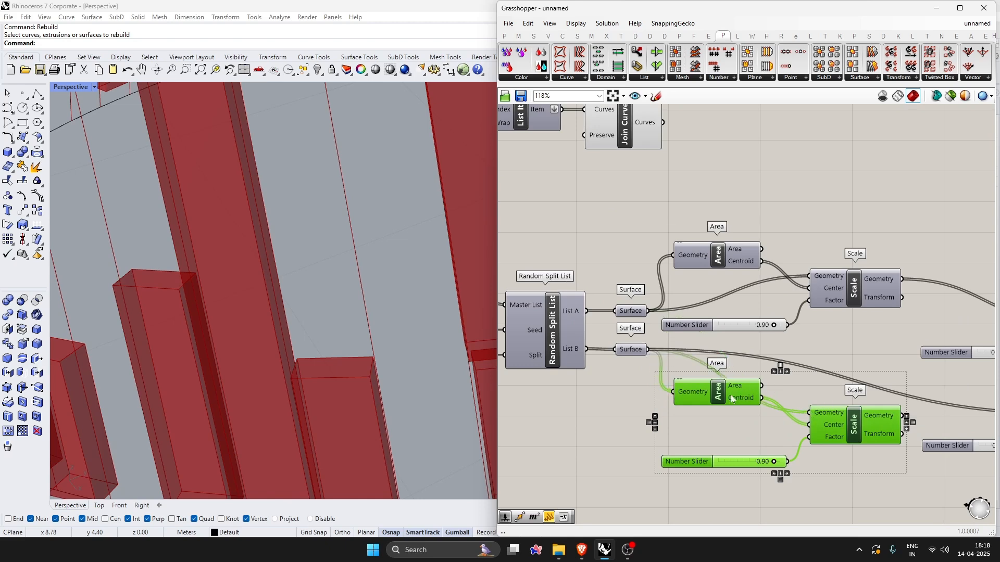
drag(731, 399, 723, 449)
click(742, 456)
mouse_move(723, 488)
mouse_down()
mouse_move(716, 464)
mouse_move(717, 477)
mouse_up()
- Connect the duplicated Scale's Geometry to the lower Offset Surface, replacing its old input, and align the two components
right_drag(941, 428, 744, 408)
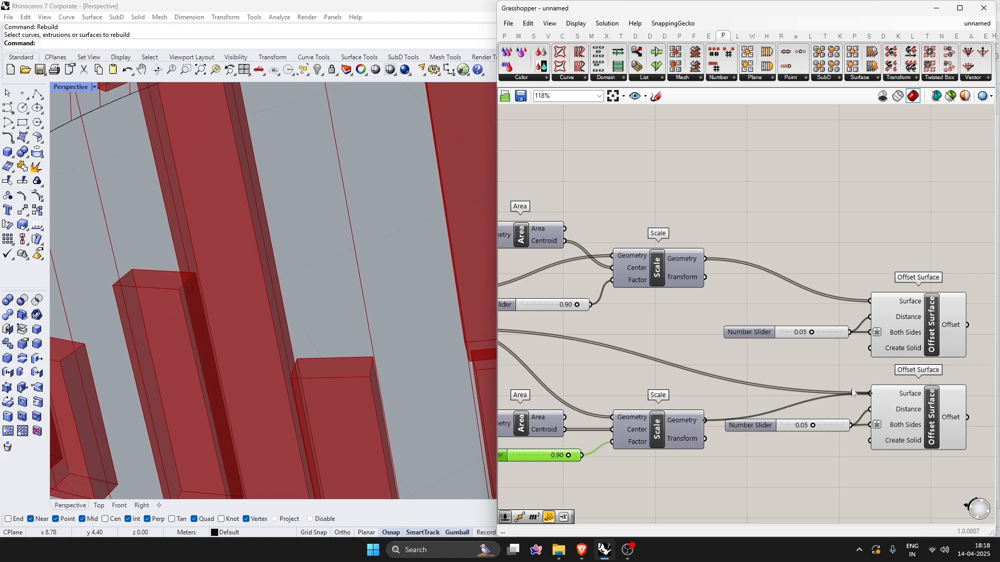
drag(670, 433, 670, 406)
click(666, 448)
- Examine how the scaled and thickened panels of both groups are distributed over the pavilion
scroll(685, 419, down, 3)
scroll(352, 369, down, 6)
scroll(351, 370, down, 5)
mouse_move(352, 370)
right_down()
mouse_move(388, 302)
mouse_move(359, 323)
mouse_move(354, 362)
right_up()
scroll(927, 378, up, 4)
click(755, 360)
scroll(771, 432, down, 4)
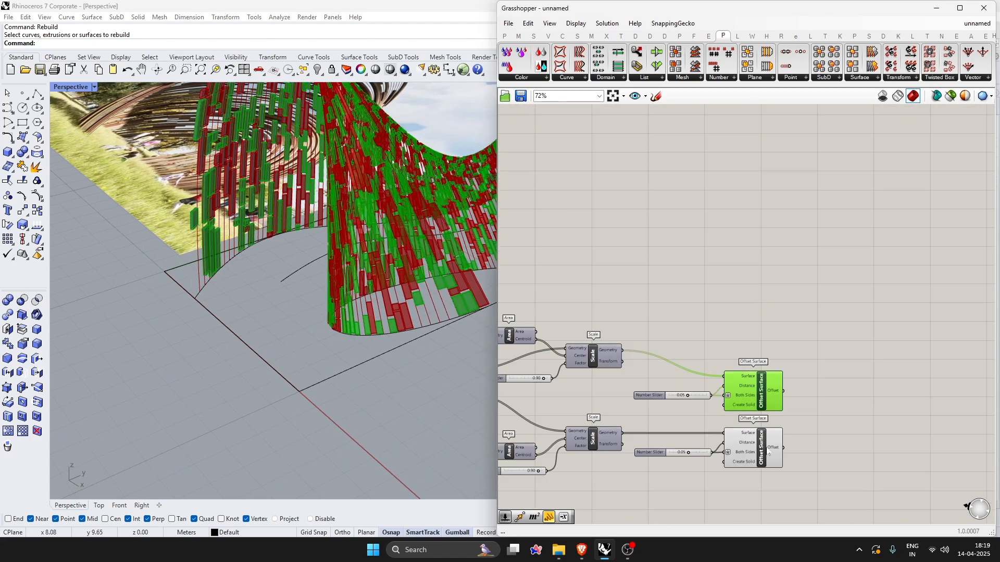
click(826, 314)
- Add a Pipe component beside Join Curves and position it in line with the Curves output
scroll(821, 406, down, 4)
scroll(662, 341, up, 4)
scroll(661, 341, up, 4)
double_click(812, 336)
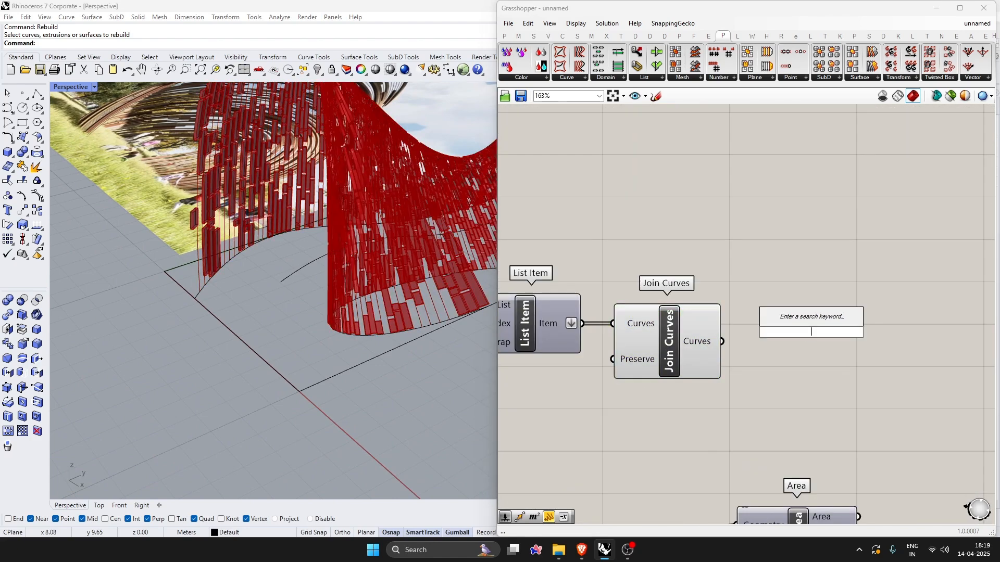
text(PI)
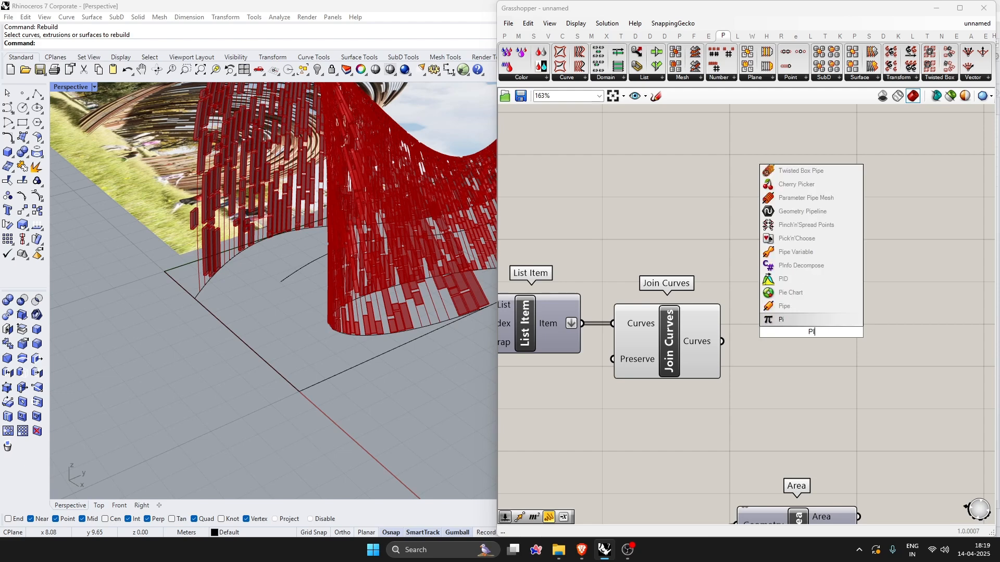
text(PE)
key(Return)
scroll(851, 394, up, 2)
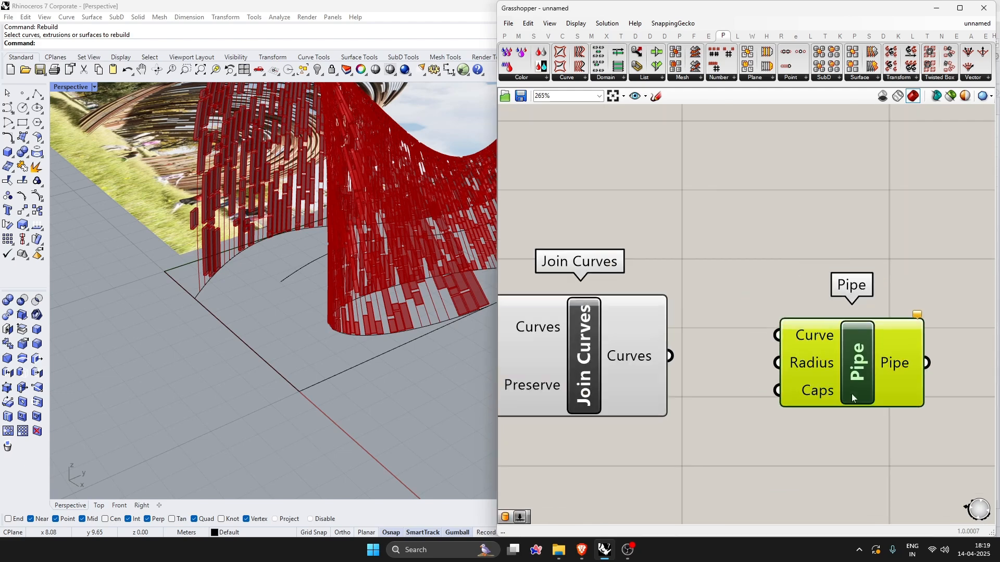
drag(852, 394, 868, 412)
scroll(672, 360, up, 1)
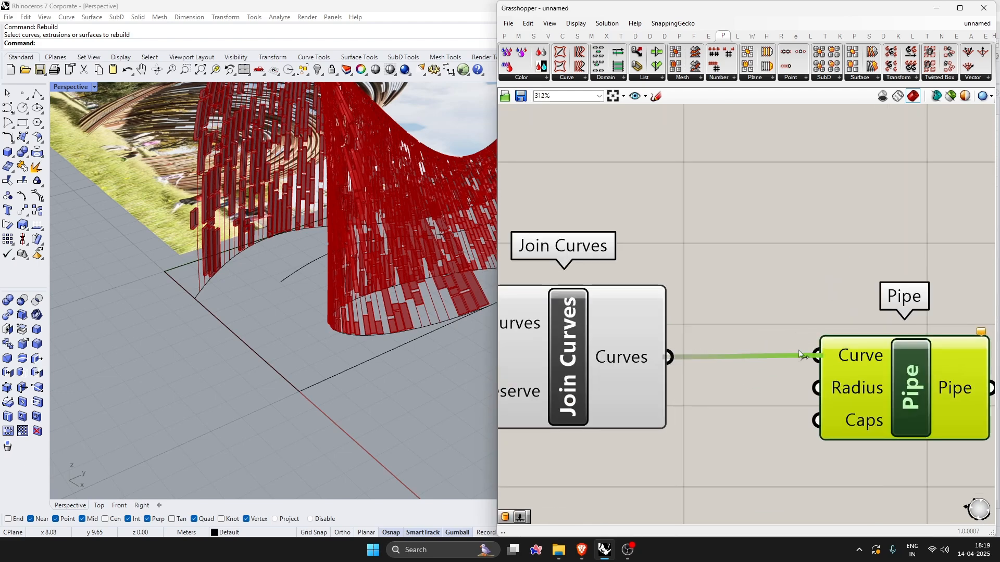
- Feed Pipe's Curve input from Join Curves and its Radius from a new 0.025 slider
scroll(665, 398, down, 2)
double_click(586, 452)
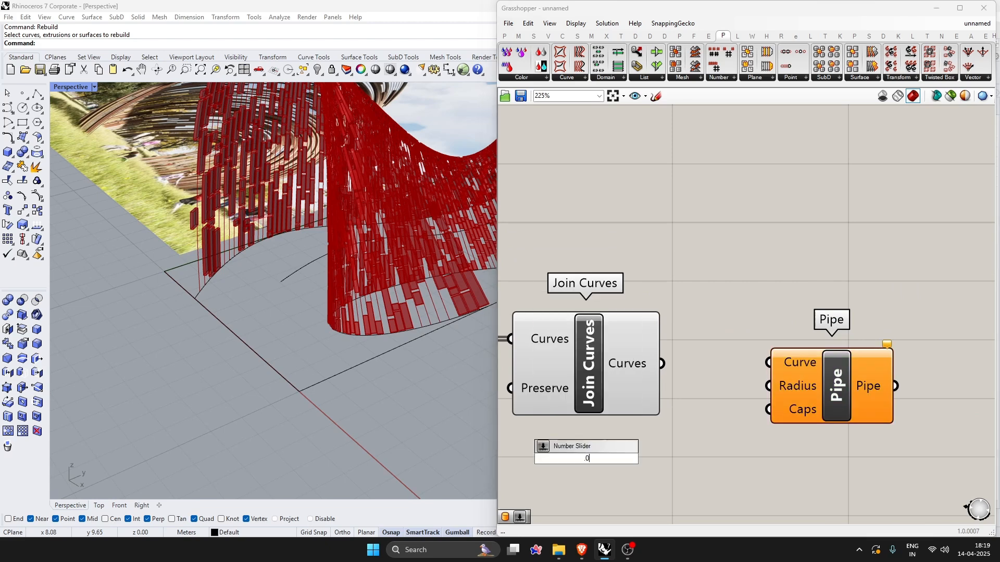
text(.025)
key(Return)
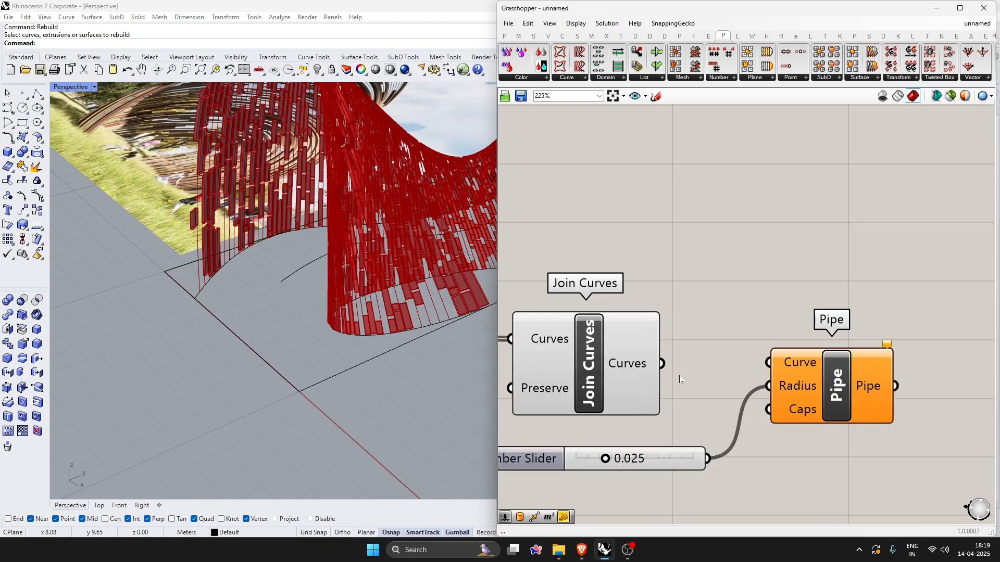
drag(676, 465, 648, 441)
double_click(647, 440)
click(835, 388)
- Set the pipe radius to 0.02 and compare the pipes with the panels in the model
scroll(386, 307, up, 13)
right_drag(409, 391, 388, 382)
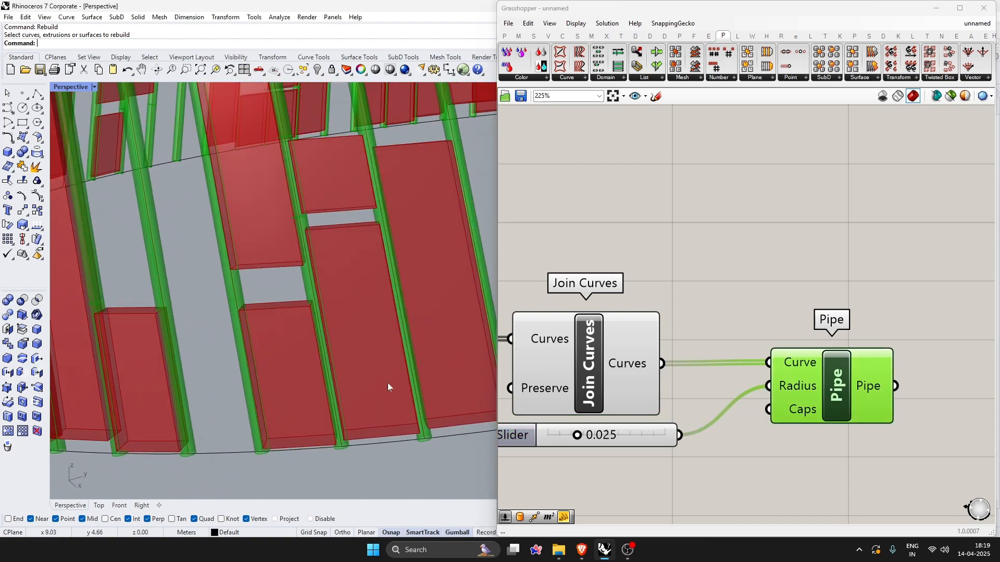
scroll(584, 437, up, 4)
double_click(584, 435)
text(.02)
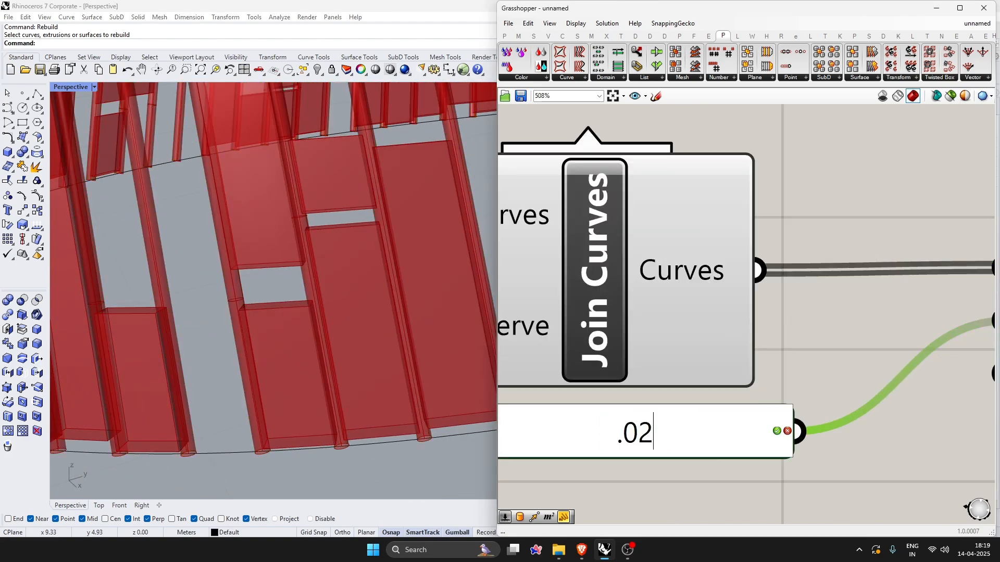
key(Return)
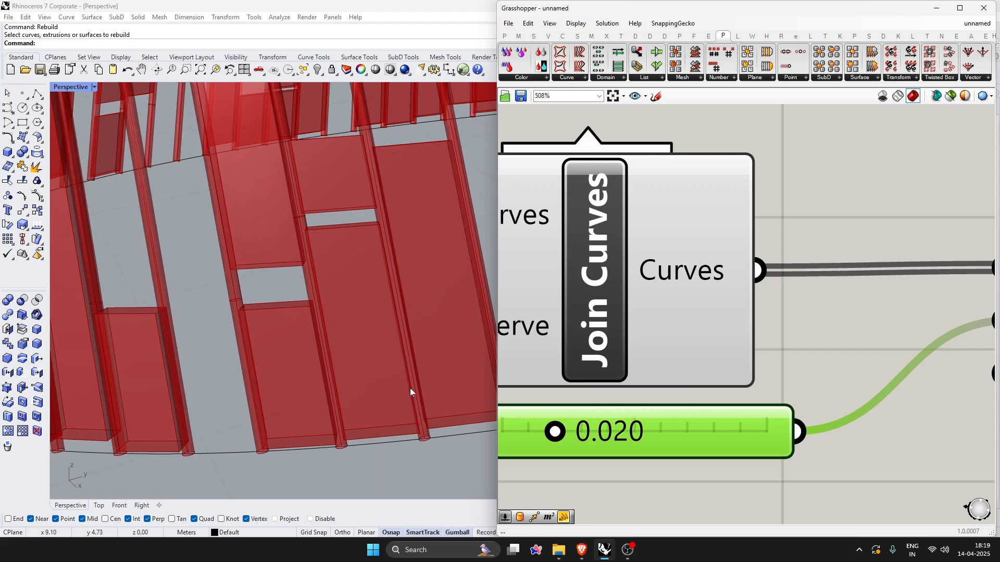
scroll(410, 389, down, 10)
right_drag(410, 388, 364, 284)
scroll(789, 321, down, 10)
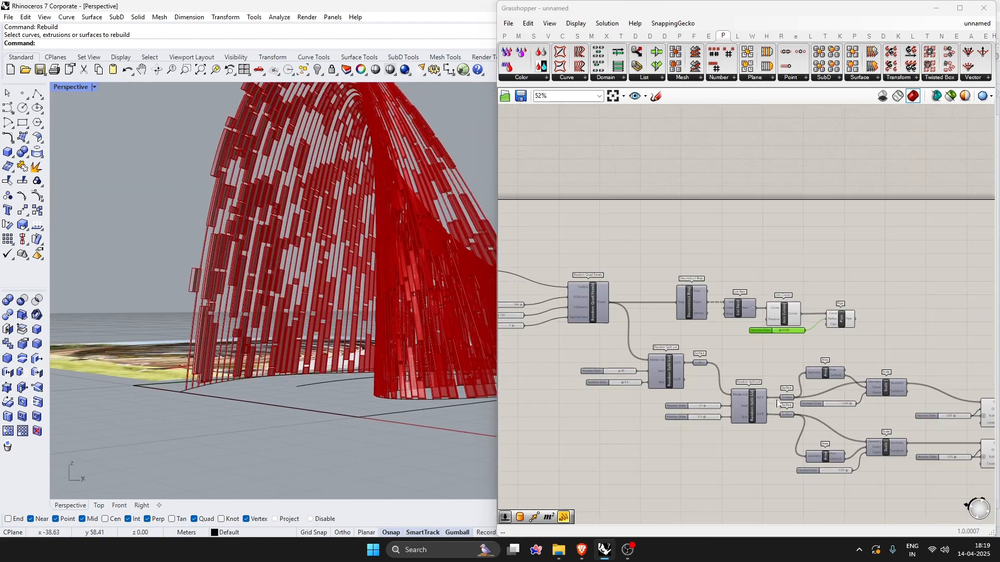
- Set the Seed of the first Random Split List to 17
scroll(615, 381, up, 10)
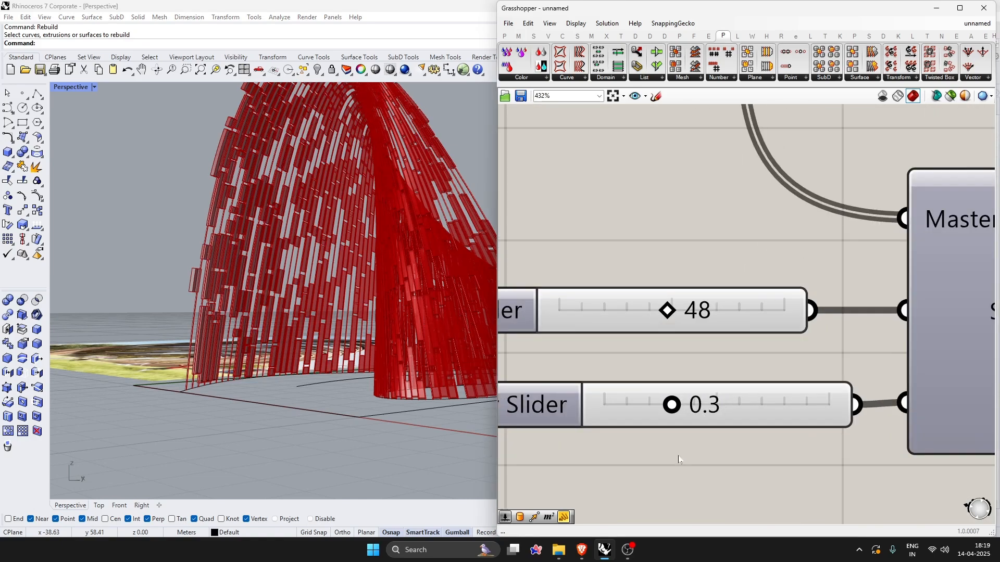
scroll(625, 388, down, 5)
scroll(644, 359, up, 4)
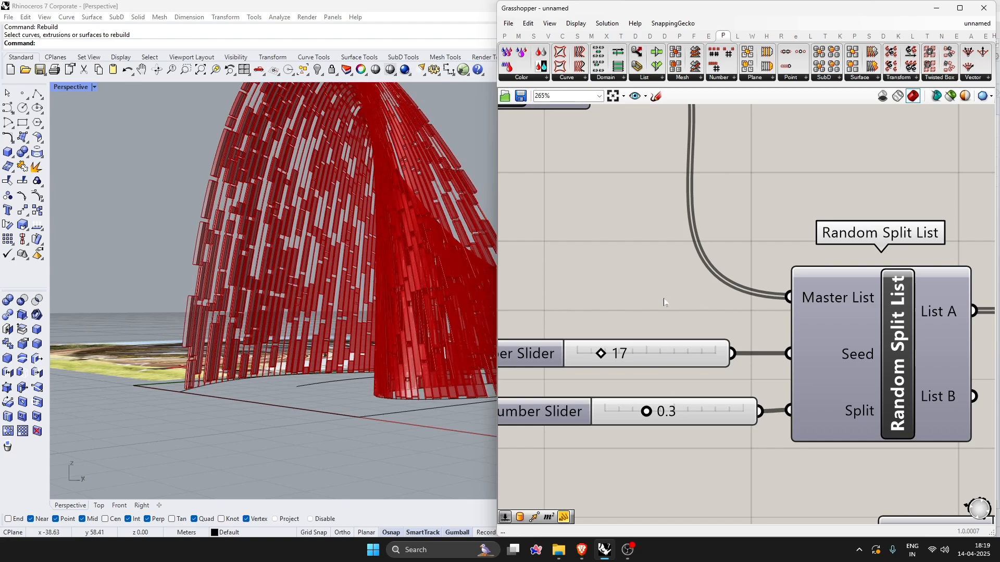
- Turn off the preview of the Join Curves component and check the pavilion in the model
scroll(714, 354, down, 7)
right_drag(794, 230, 620, 220)
scroll(620, 220, up, 3)
drag(685, 195, 577, 346)
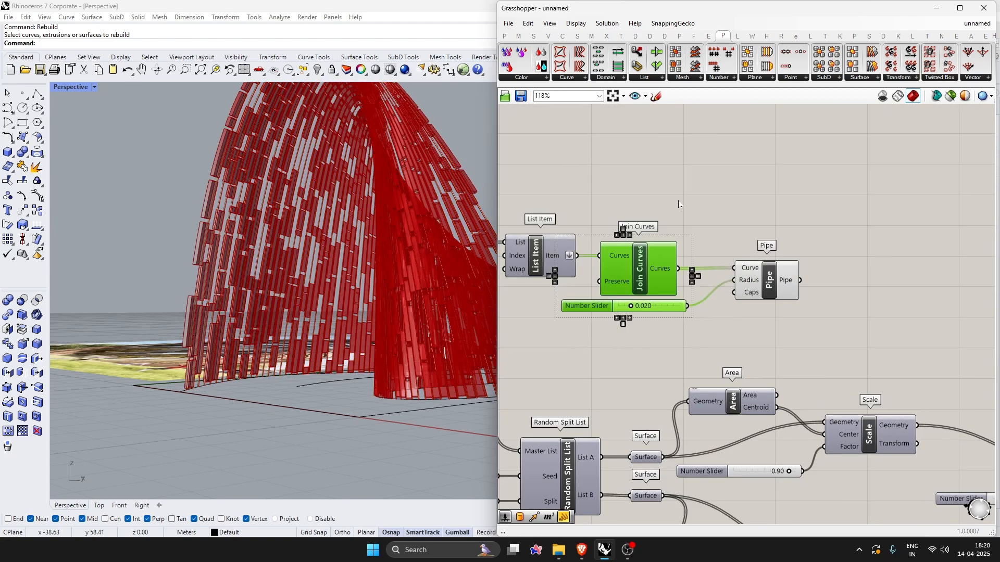
click(678, 201)
right_drag(305, 344, 267, 408)
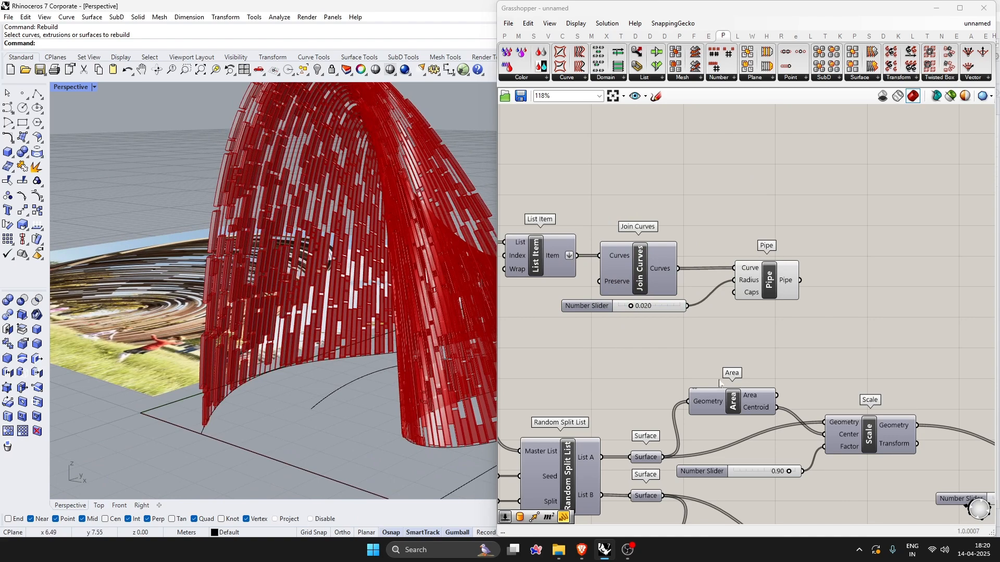
- Duplicate the Pipe component together with its 0.020 radius slider
scroll(720, 384, down, 2)
scroll(815, 351, up, 4)
click(816, 350)
shift+click(596, 367)
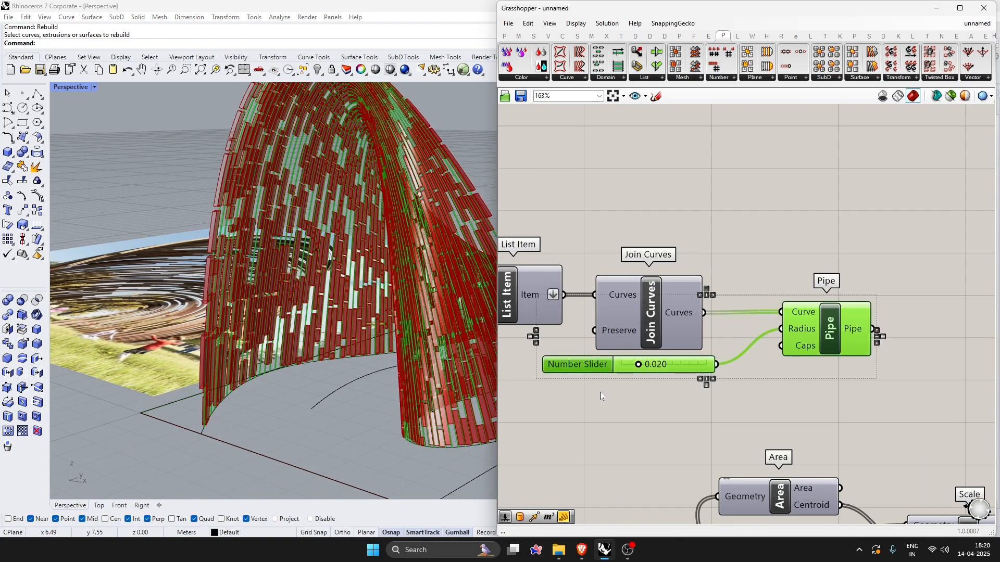
scroll(859, 313, down, 8)
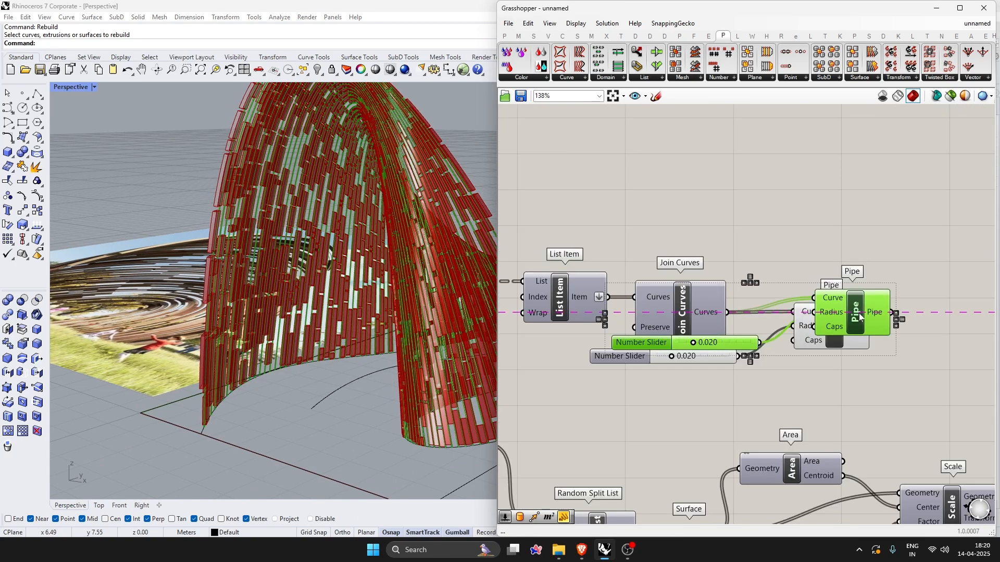
scroll(674, 273, up, 8)
drag(745, 295, 662, 309)
- Move the duplicated Pipe and slider to the start of the definition and feed its Curve input from the Curve parameter
scroll(882, 310, down, 7)
scroll(662, 308, up, 5)
click(548, 371)
scroll(548, 371, up, 1)
scroll(550, 369, up, 4)
drag(539, 363, 684, 233)
scroll(743, 204, down, 5)
scroll(813, 261, up, 2)
alt+drag(776, 224, 610, 409)
scroll(780, 205, down, 4)
scroll(765, 472, up, 5)
scroll(723, 492, down, 4)
scroll(719, 475, up, 3)
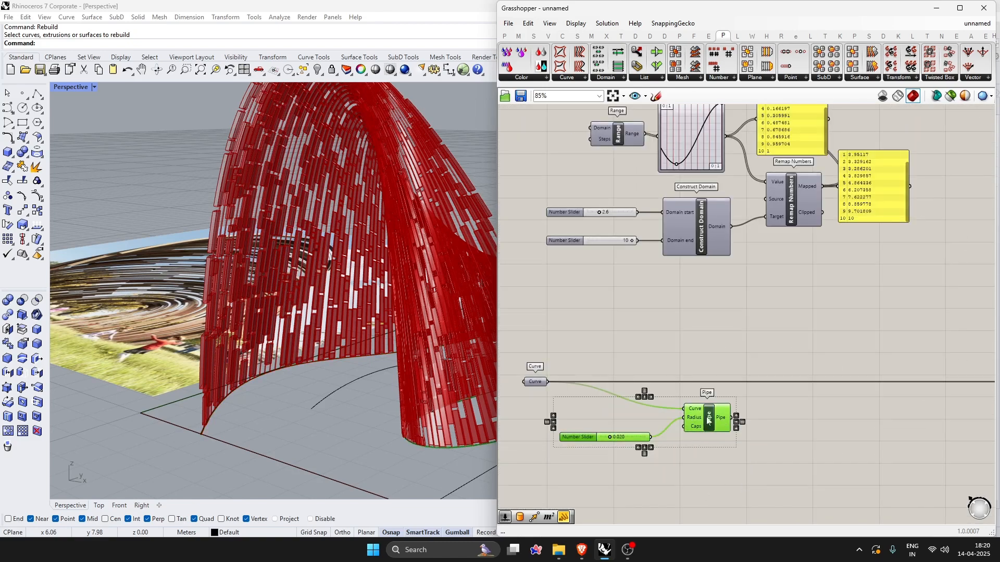
- Set the base curve's pipe radius to 0.1 and inspect the pipe along the pavilion's foot
scroll(646, 431, up, 5)
double_click(573, 448)
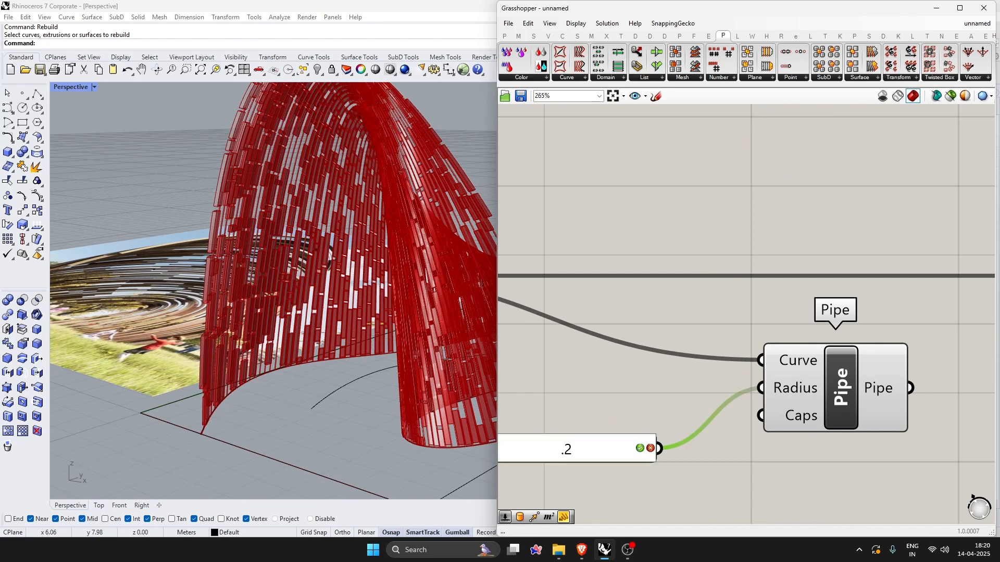
text(.1)
key(Return)
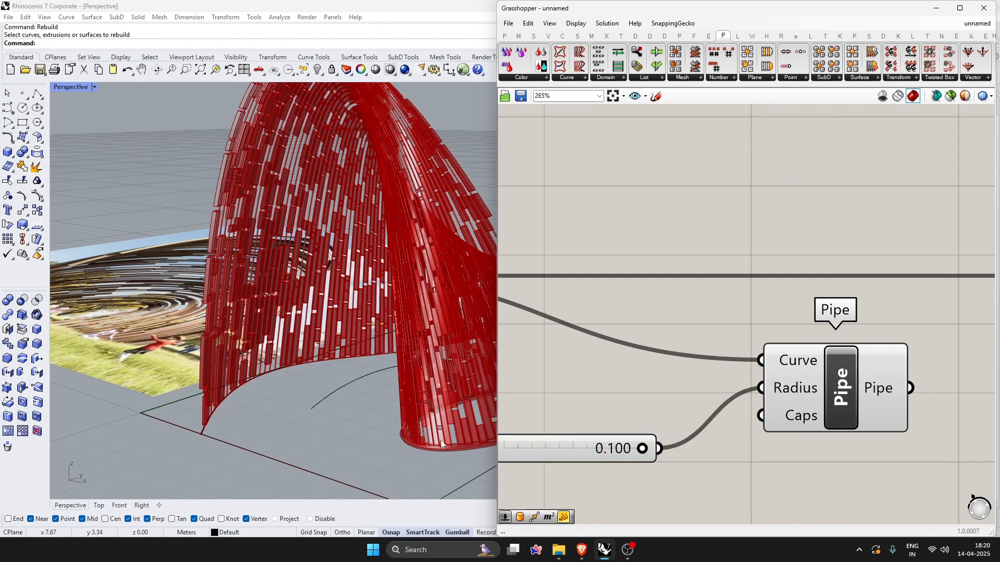
scroll(441, 440, up, 5)
right_drag(452, 461, 423, 462)
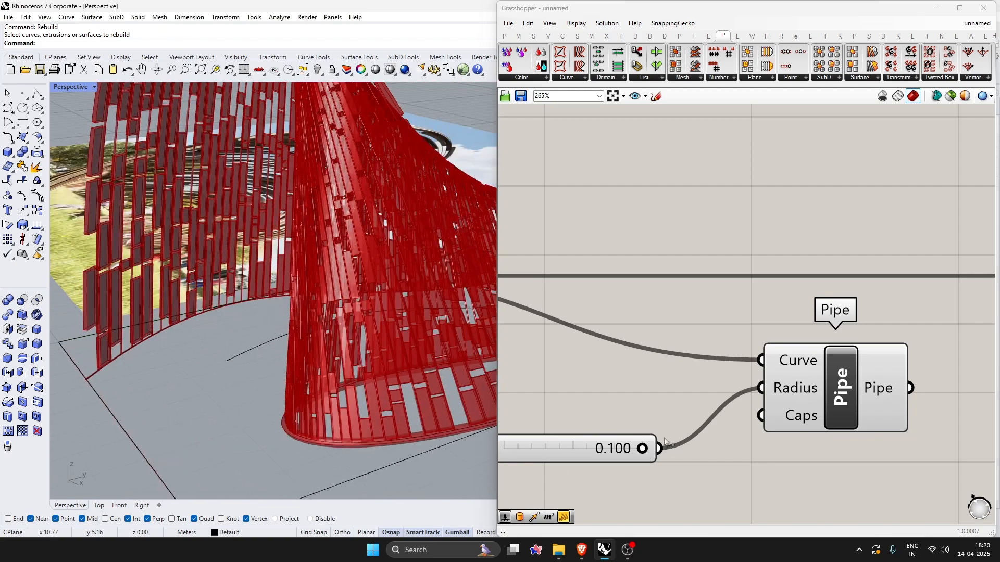
- Add the upper Curve parameter to the 0.100-radius Pipe's Curve input and delete the spare Pipe with its 0.020 slider
scroll(664, 440, down, 4)
drag(738, 415, 619, 423)
scroll(723, 448, down, 7)
drag(724, 447, 746, 246)
scroll(749, 245, up, 8)
drag(679, 276, 689, 296)
click(775, 357)
scroll(771, 359, down, 3)
scroll(571, 441, up, 2)
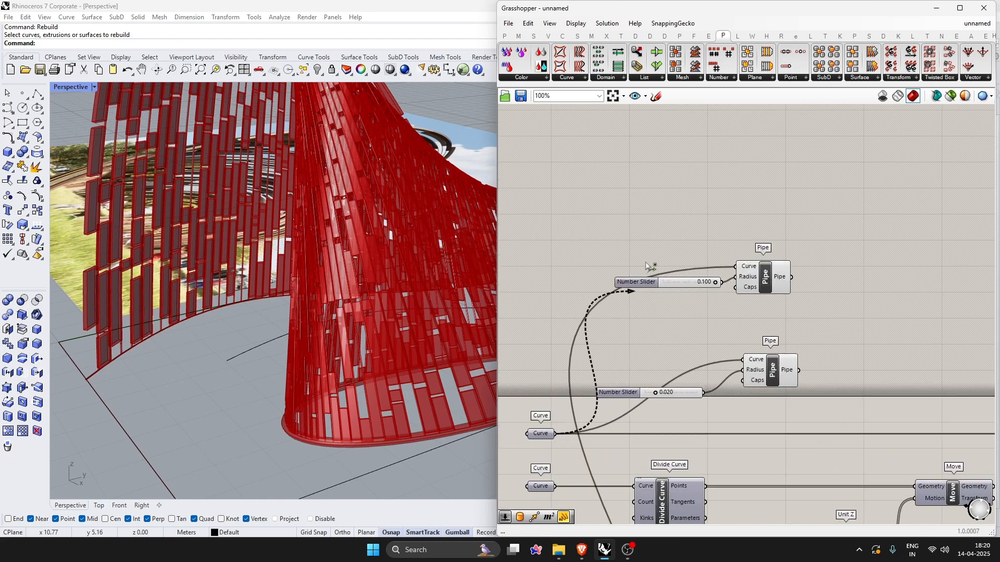
shift+drag(645, 266, 735, 266)
drag(800, 405, 668, 348)
key(Delete)
- Move the base-curve Pipe with its 0.100 slider and the panel-edge Pipe to the end of the definition, above the Offset Surface components
drag(771, 321, 704, 263)
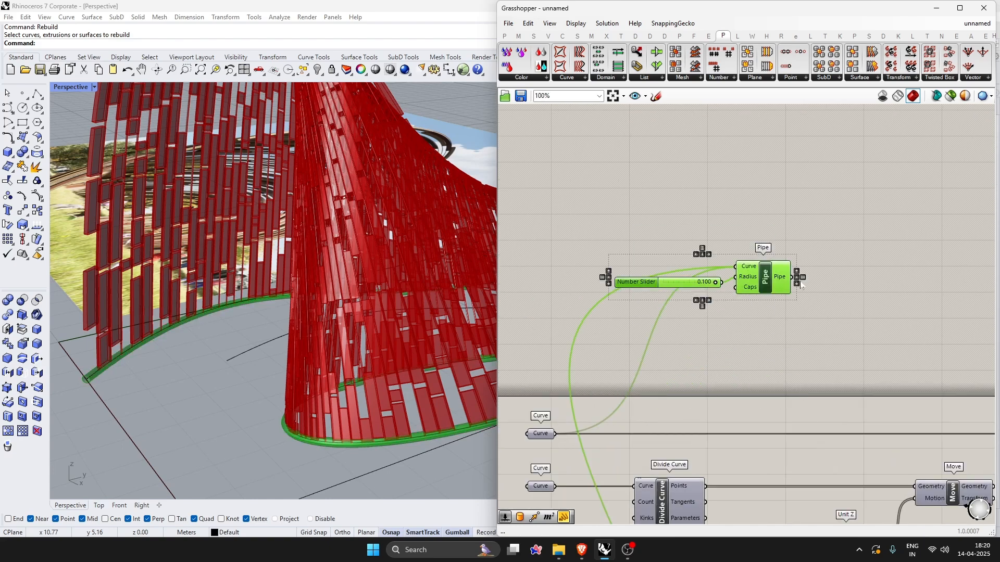
scroll(682, 267, down, 10)
drag(765, 279, 852, 354)
scroll(833, 311, up, 10)
drag(528, 286, 840, 307)
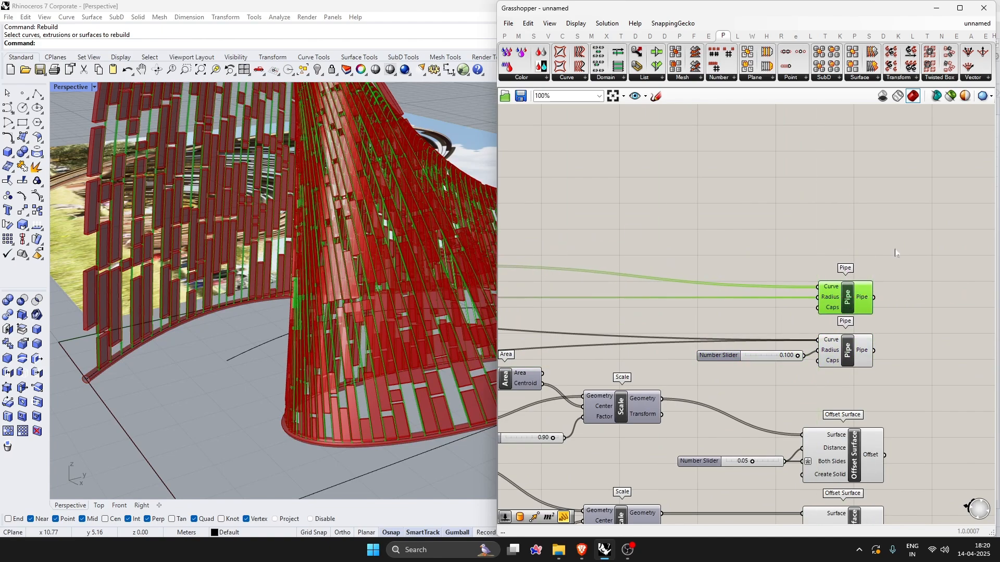
click(895, 250)
scroll(747, 196, down, 5)
drag(752, 195, 884, 435)
click(890, 401)
- Bake the upper Offset Surface component's panels onto Layer 01 as a group
scroll(250, 330, down, 4)
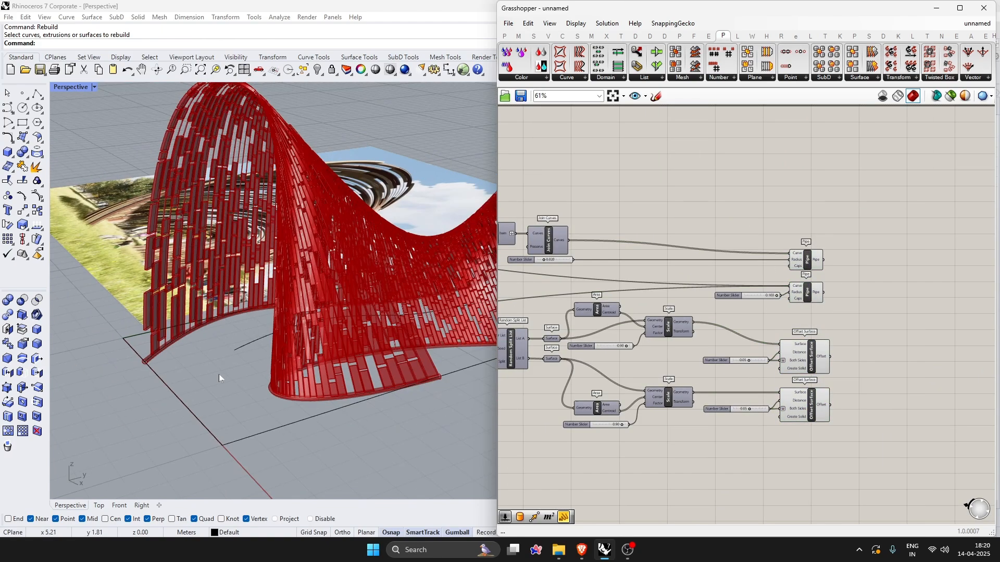
right_drag(219, 374, 329, 388)
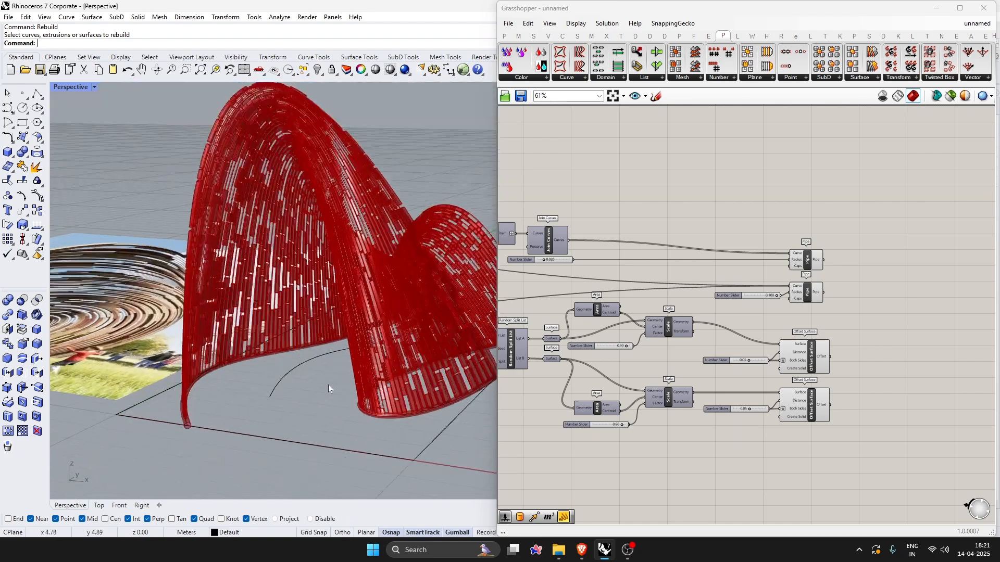
scroll(844, 313, up, 5)
right_click(771, 261)
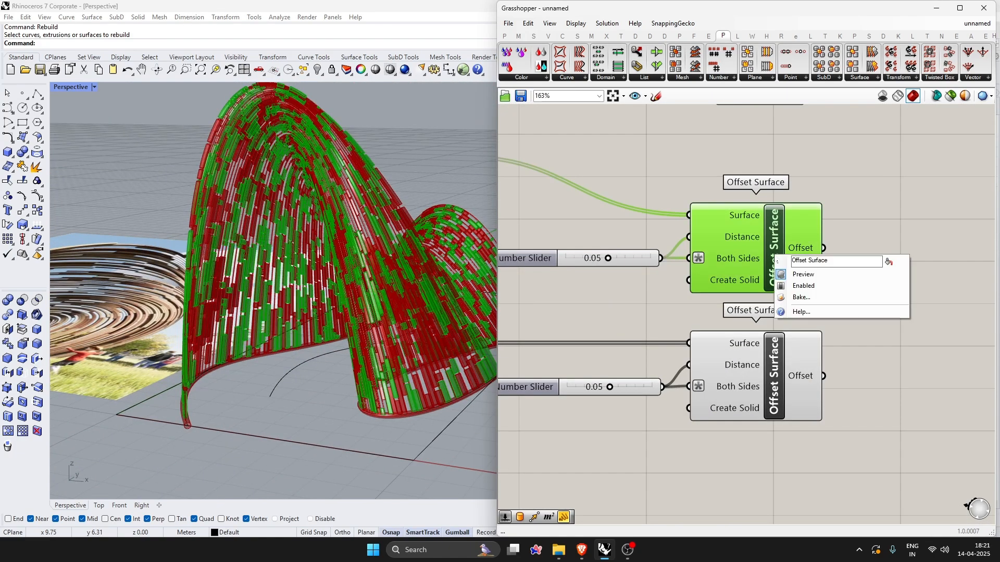
click(790, 295)
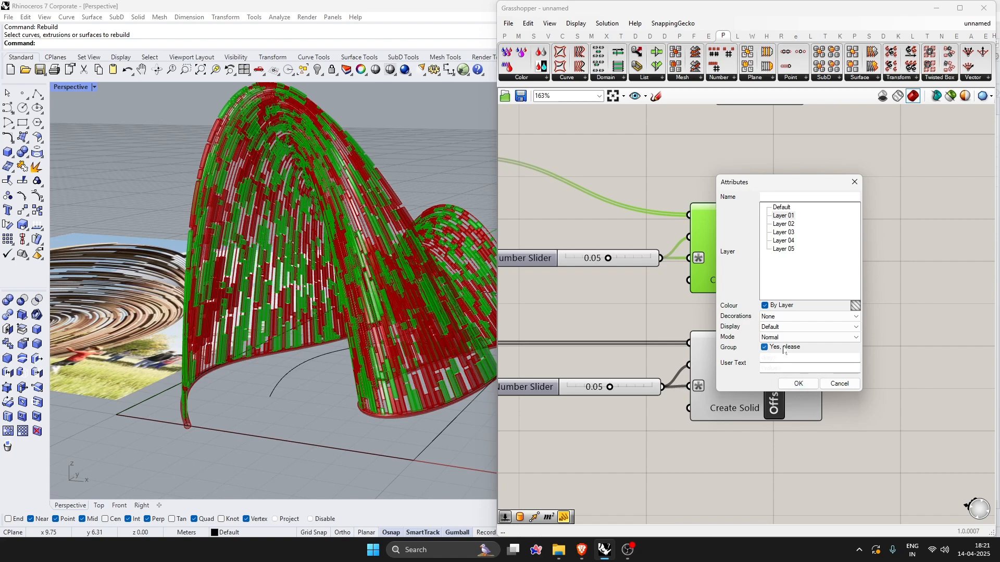
click(798, 383)
- Bake the lower Offset Surface component's panels onto Layer 02
right_click(776, 367)
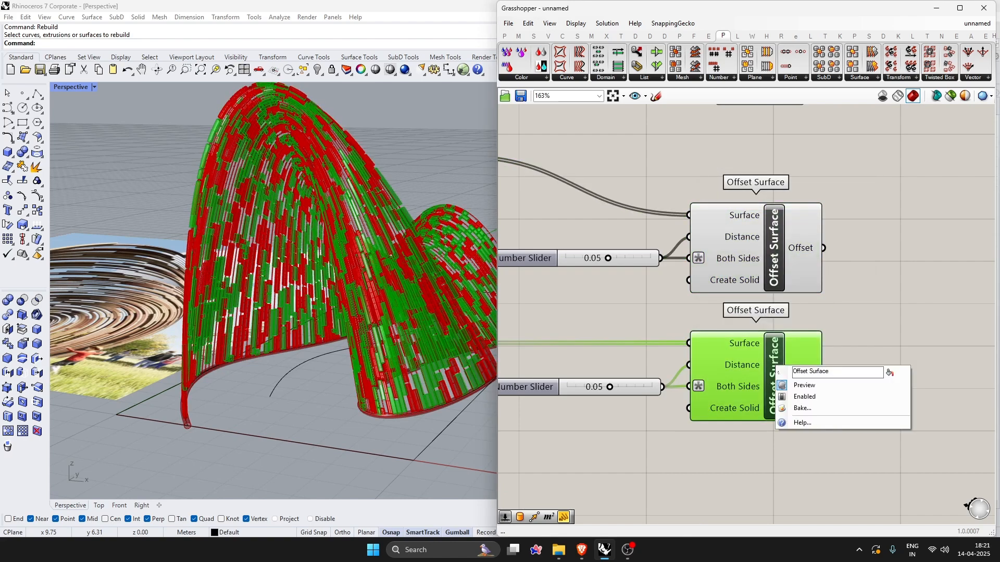
click(800, 409)
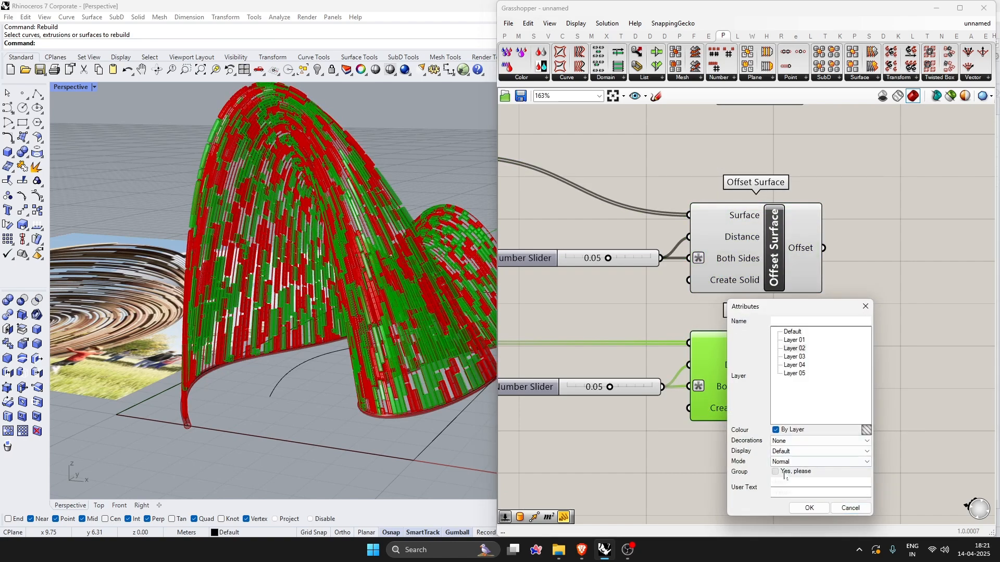
click(809, 507)
click(677, 456)
scroll(677, 457, down, 3)
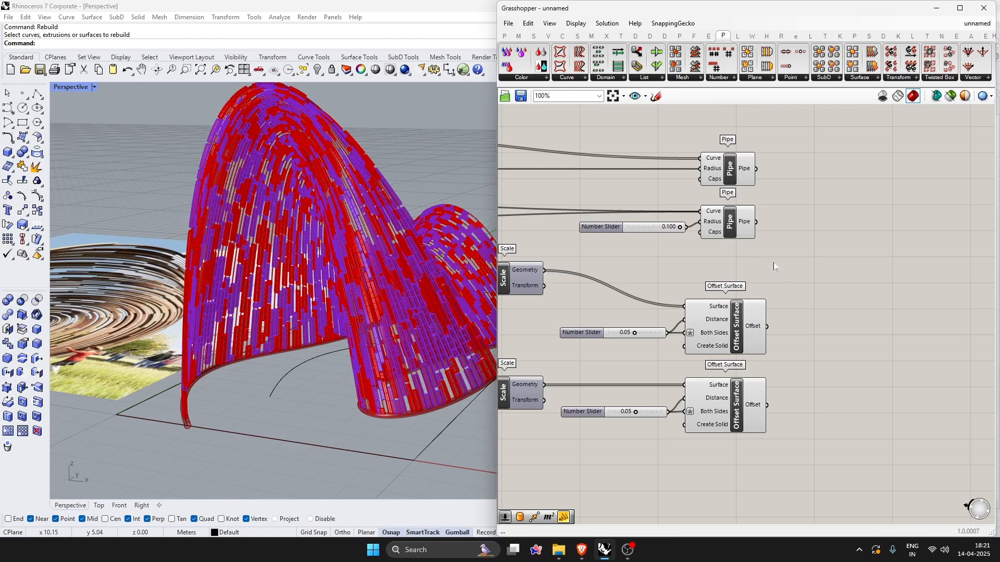
- Bake the base-curve Pipe with the 0.100 radius onto Layer 03
scroll(721, 231, up, 3)
right_click(743, 223)
click(750, 269)
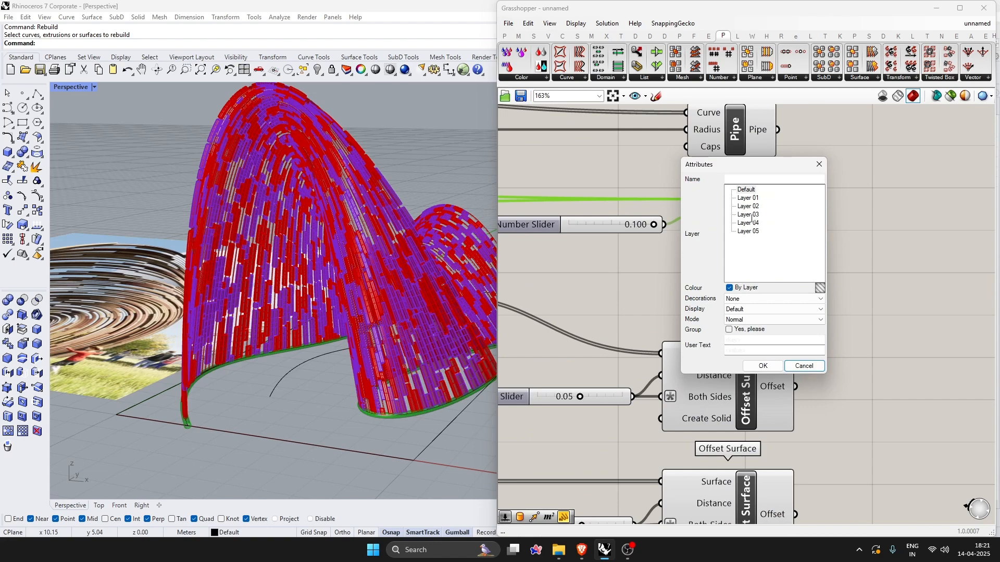
click(763, 366)
- Bake the panel-edge Pipe onto Layer 03 with colour By Layer
scroll(763, 365, down, 4)
scroll(757, 237, up, 3)
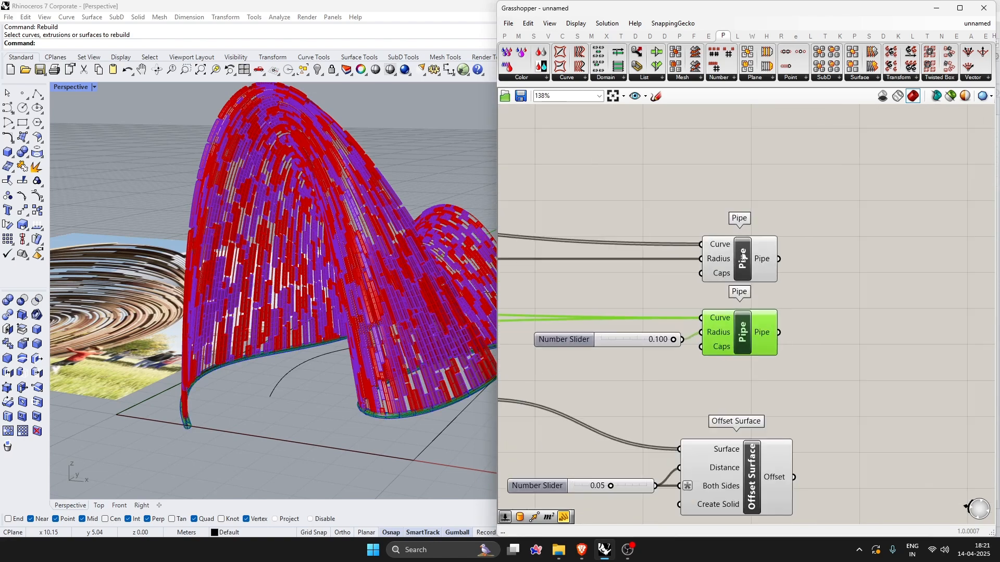
right_click(743, 257)
click(755, 302)
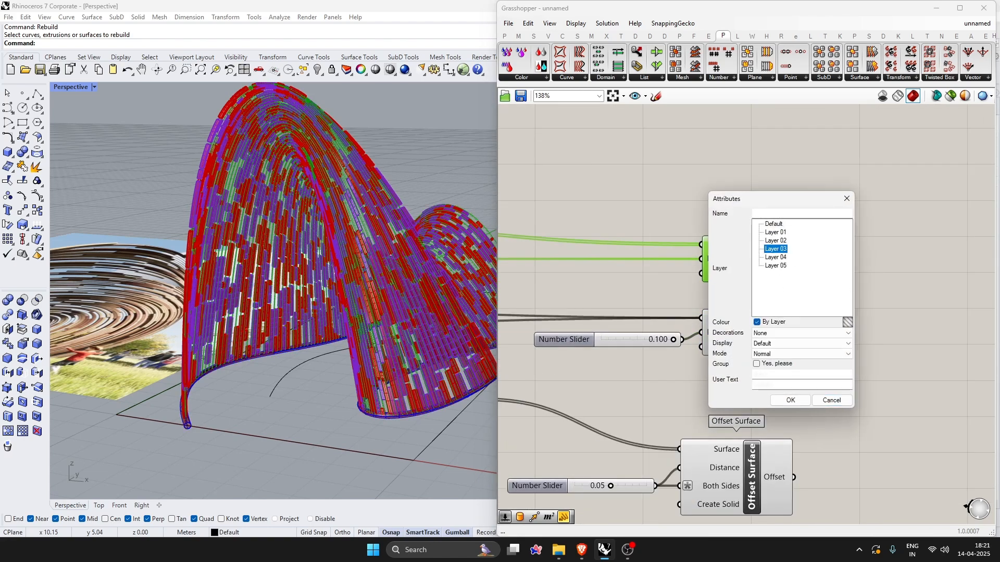
click(787, 401)
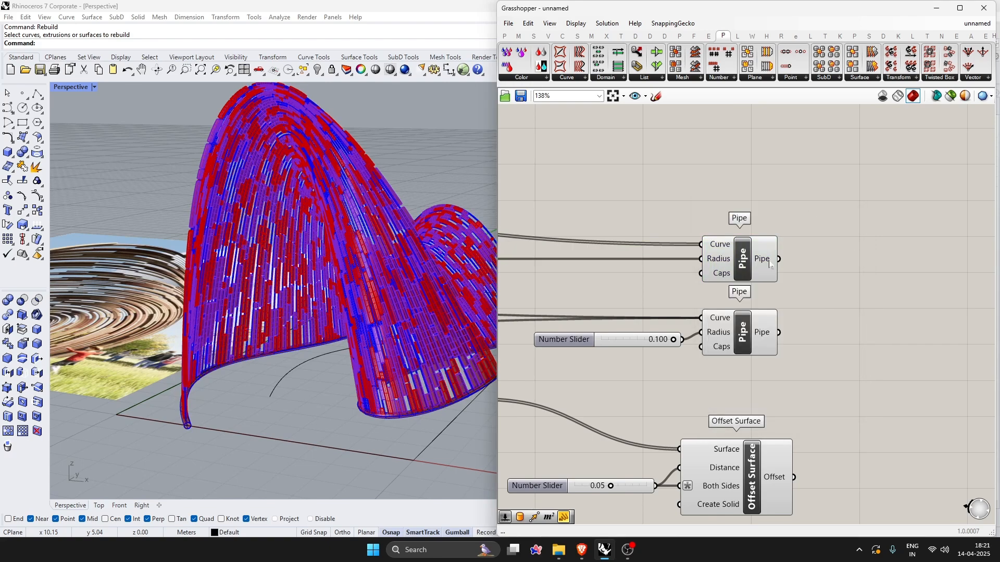
- Turn off the Grasshopper geometry preview and switch to the full Rhino window
scroll(770, 264, down, 3)
drag(658, 208, 815, 412)
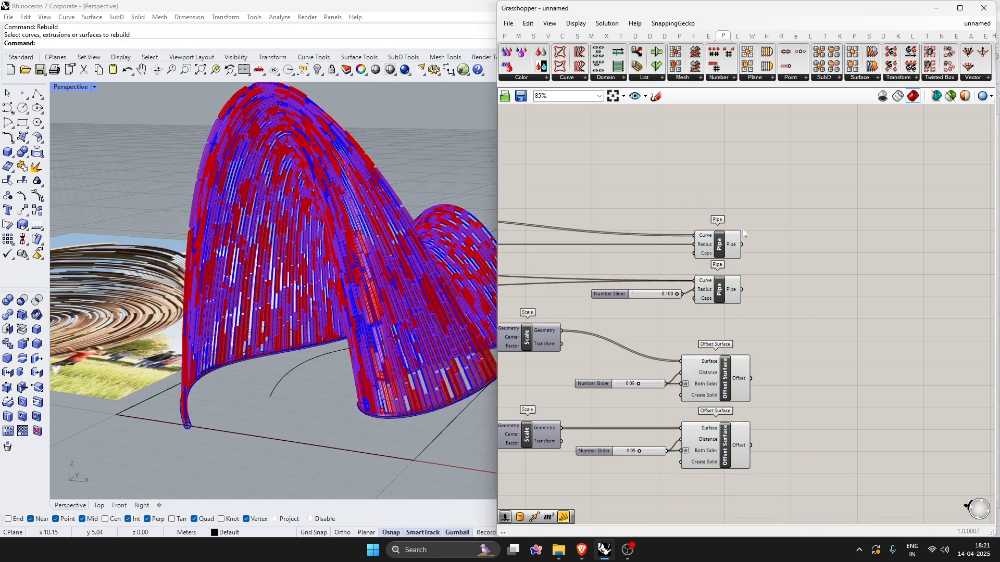
click(712, 244)
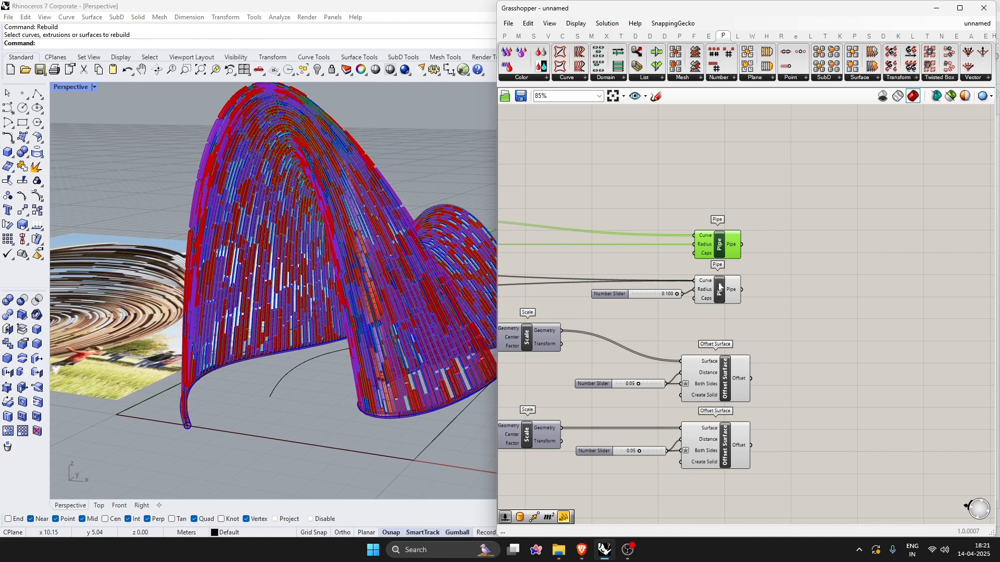
click(808, 299)
click(883, 98)
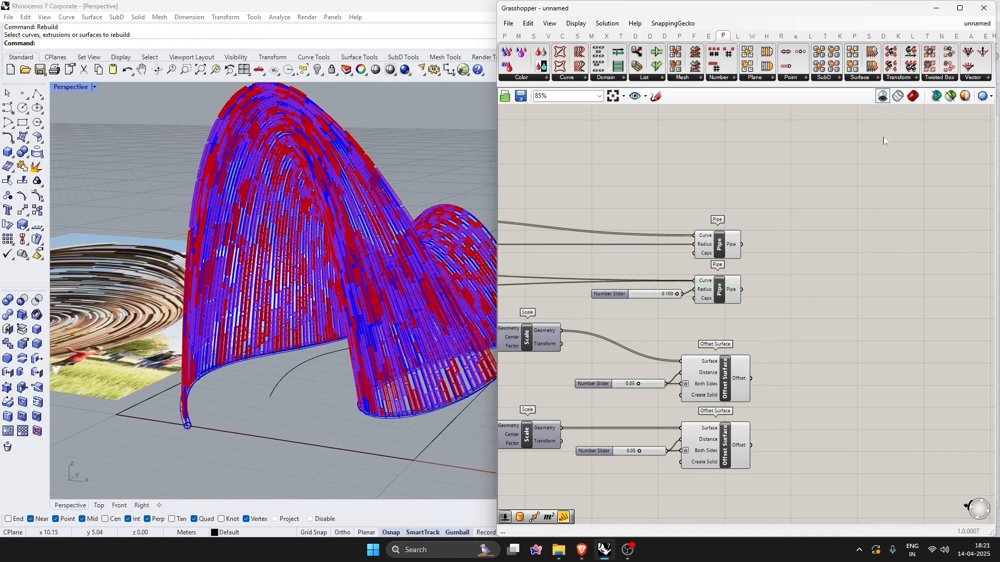
click(932, 8)
- Set the Perspective viewport to Shaded display and inspect the baked pavilion's panels and pipes
scroll(565, 317, down, 8)
scroll(537, 346, up, 7)
right_drag(537, 347, 479, 397)
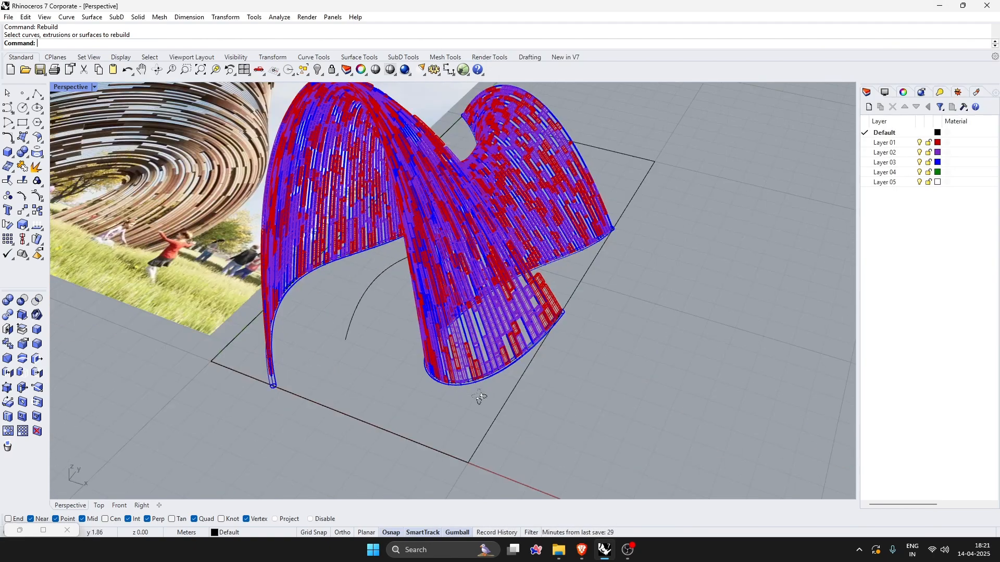
scroll(521, 365, up, 7)
click(92, 87)
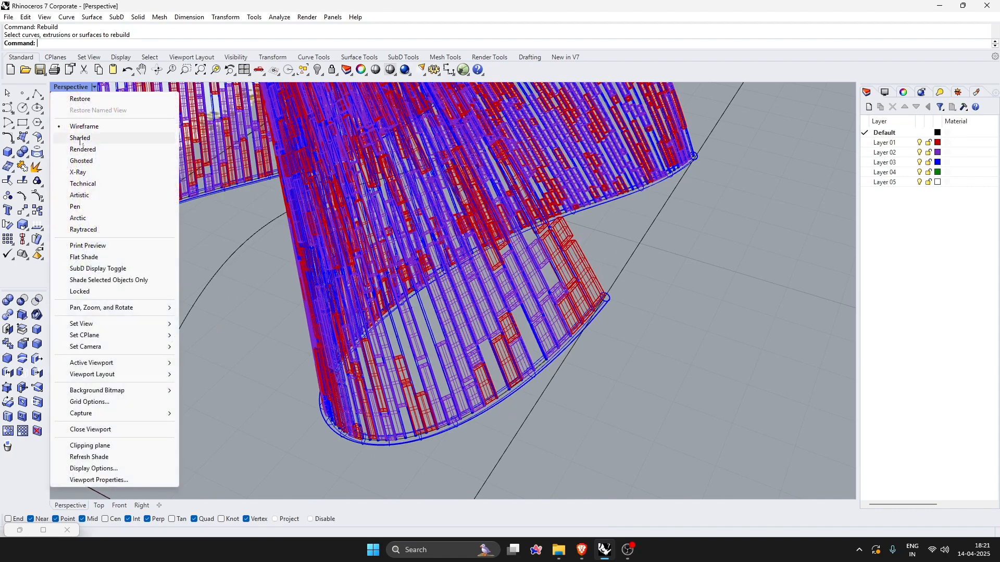
click(99, 138)
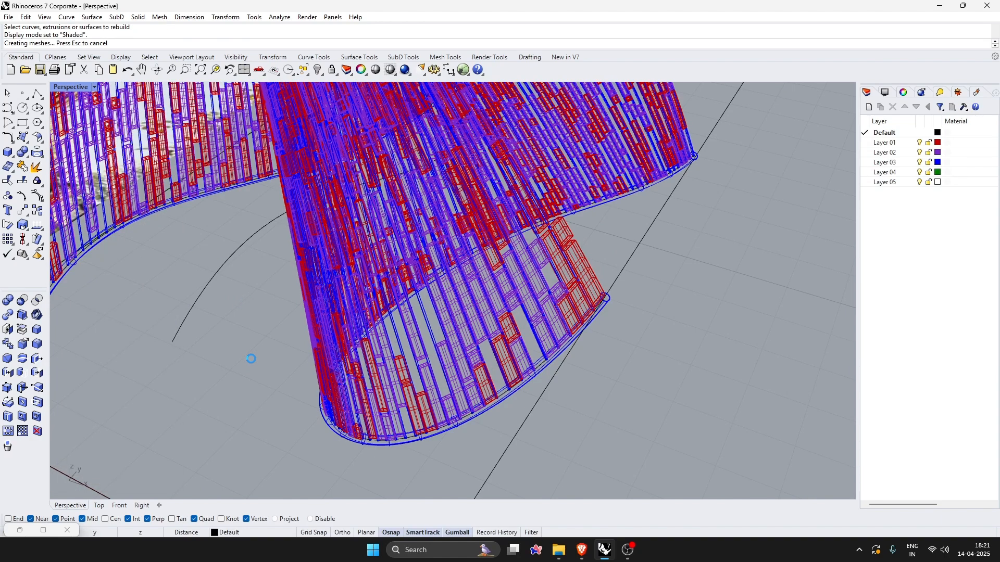
scroll(344, 374, down, 2)
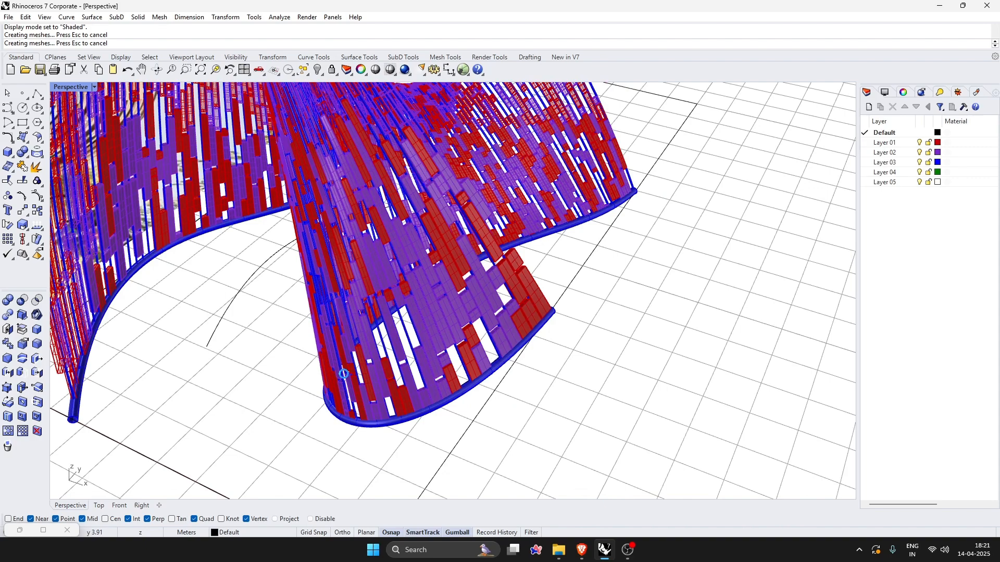
scroll(419, 366, down, 5)
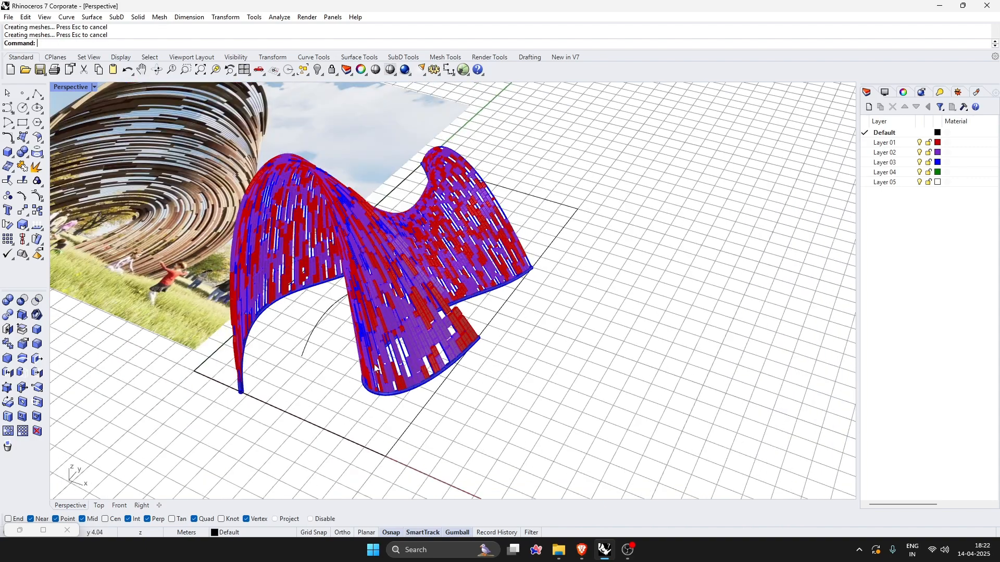
scroll(361, 310, up, 1)
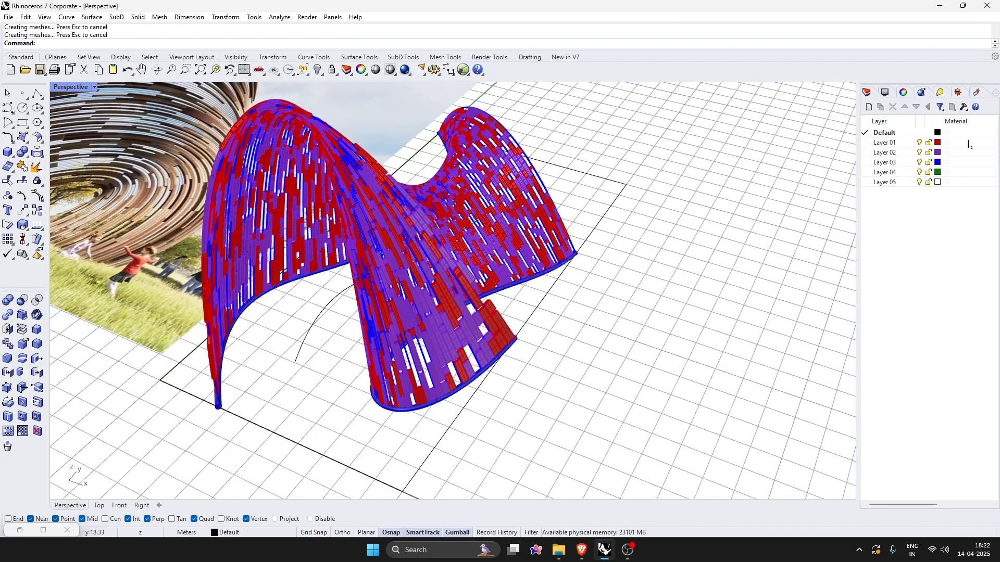
- Assign a red Plaster material to Layer 01
click(952, 146)
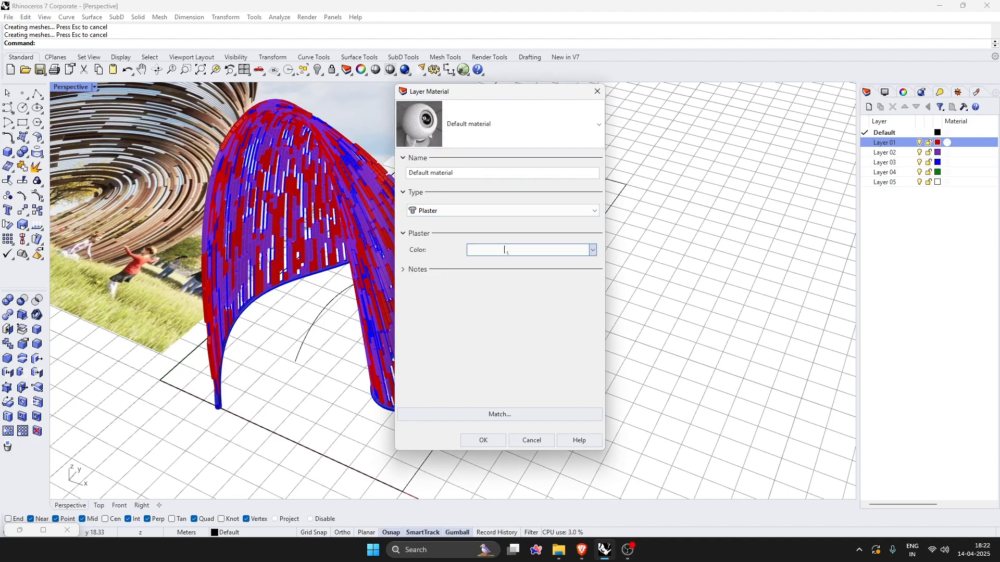
click(504, 250)
click(677, 238)
click(875, 397)
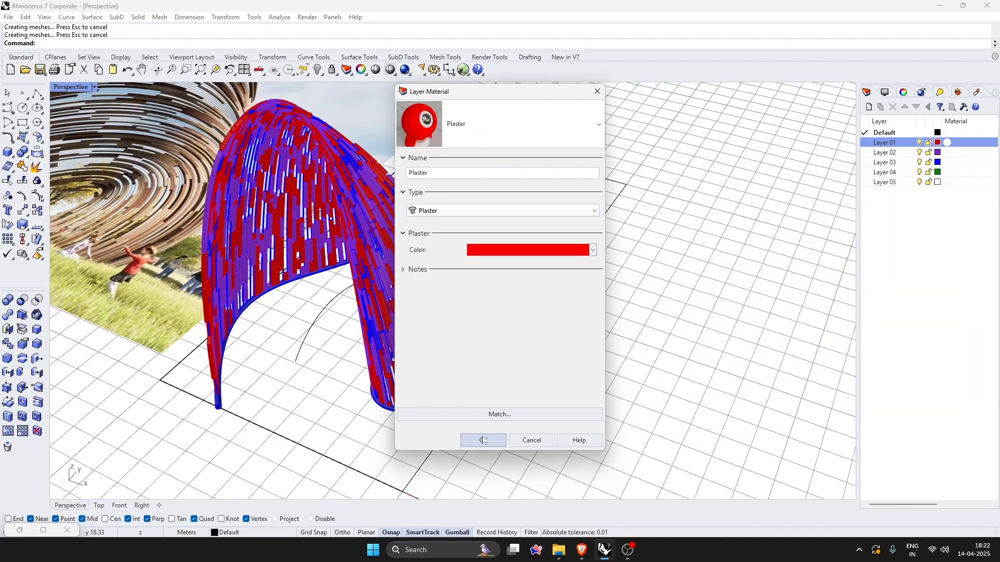
click(483, 441)
- Assign a dark red Plaster material with colour #761717 to Layer 02
click(947, 152)
click(528, 250)
click(751, 277)
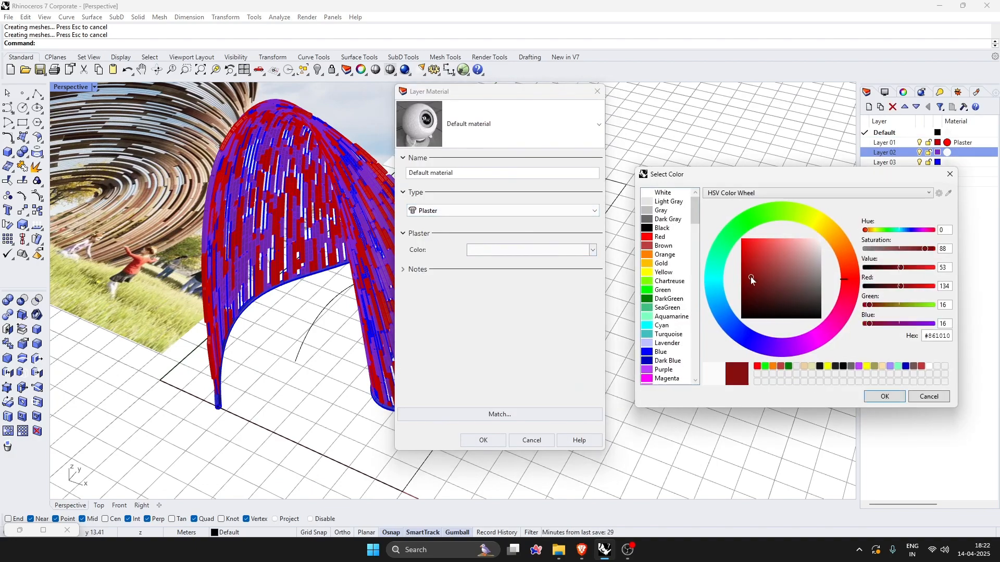
click(758, 282)
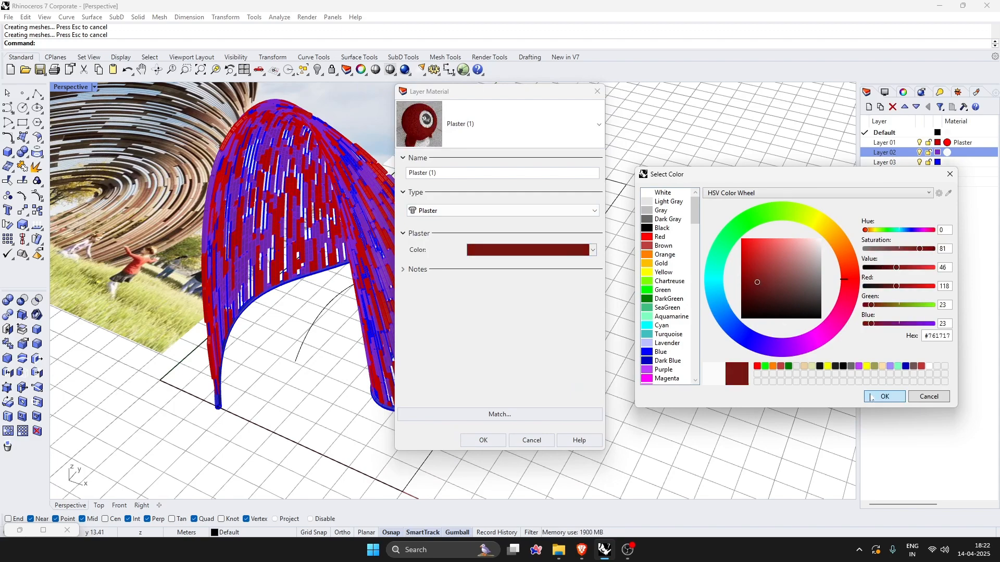
click(884, 397)
click(483, 441)
- Assign a very dark brown Plaster material to Layer 03
click(947, 162)
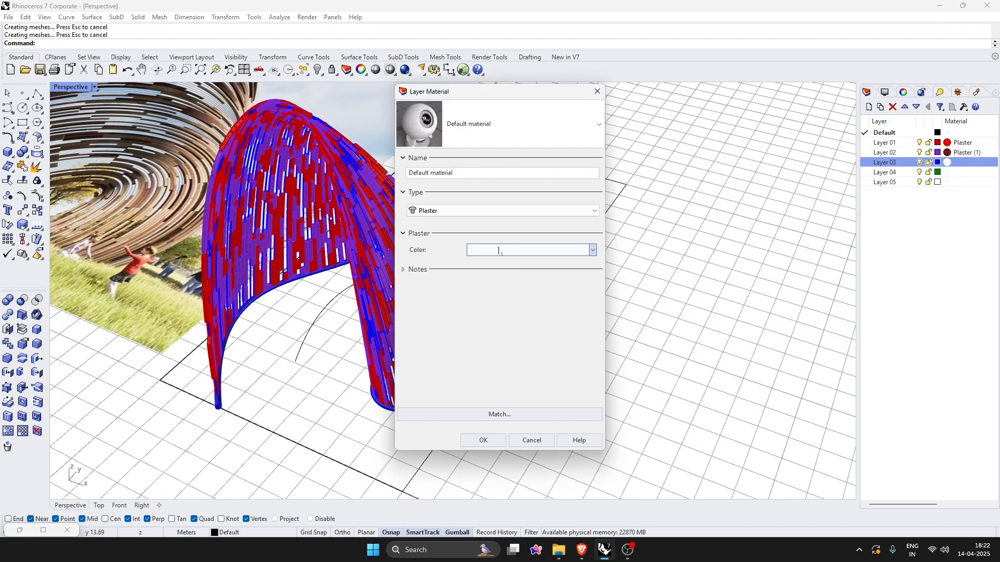
click(500, 251)
click(779, 290)
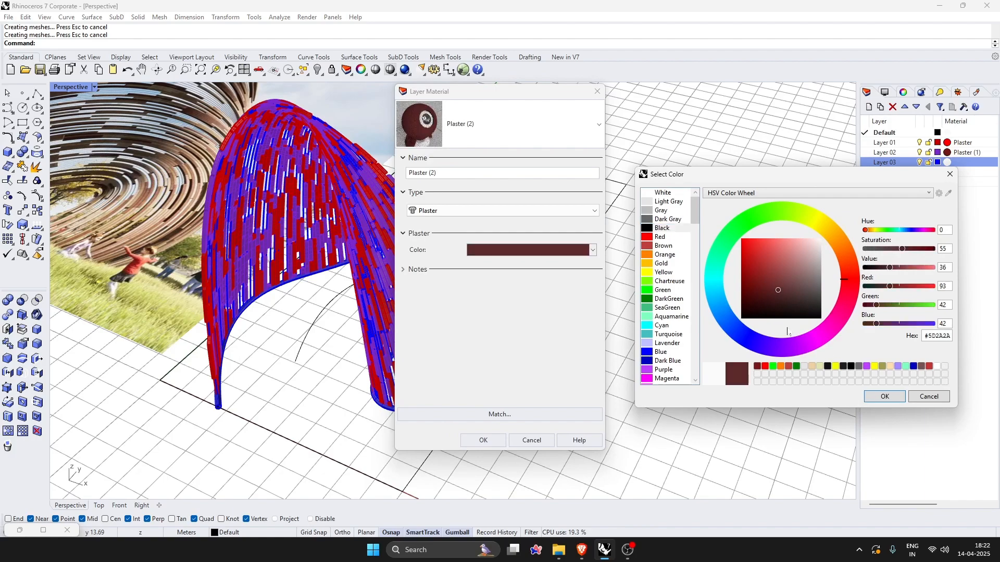
click(753, 309)
click(885, 396)
click(484, 441)
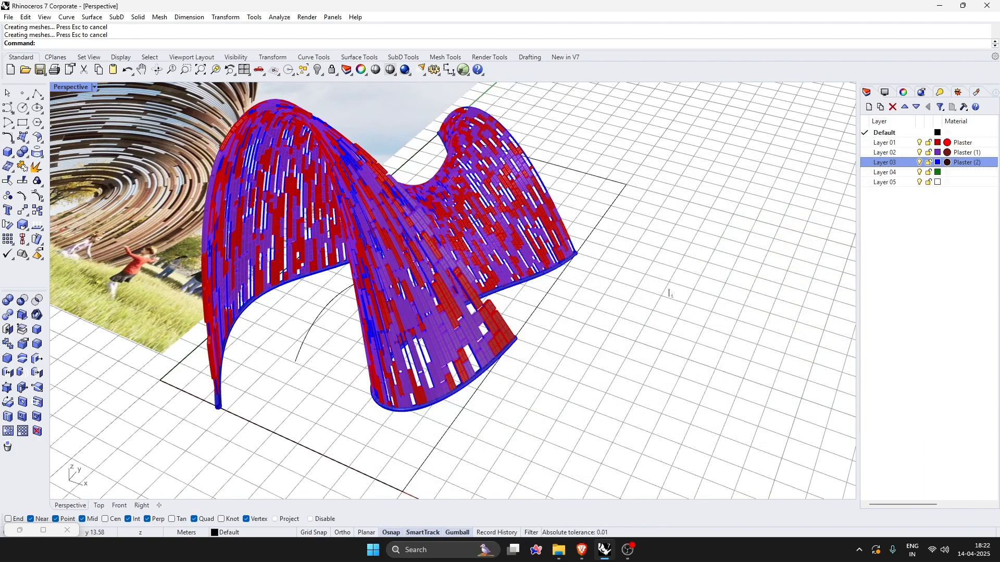
- Examine the baked pavilion from several angles and compare it with the reference picture beside it
right_drag(680, 305, 464, 302)
scroll(463, 302, down, 6)
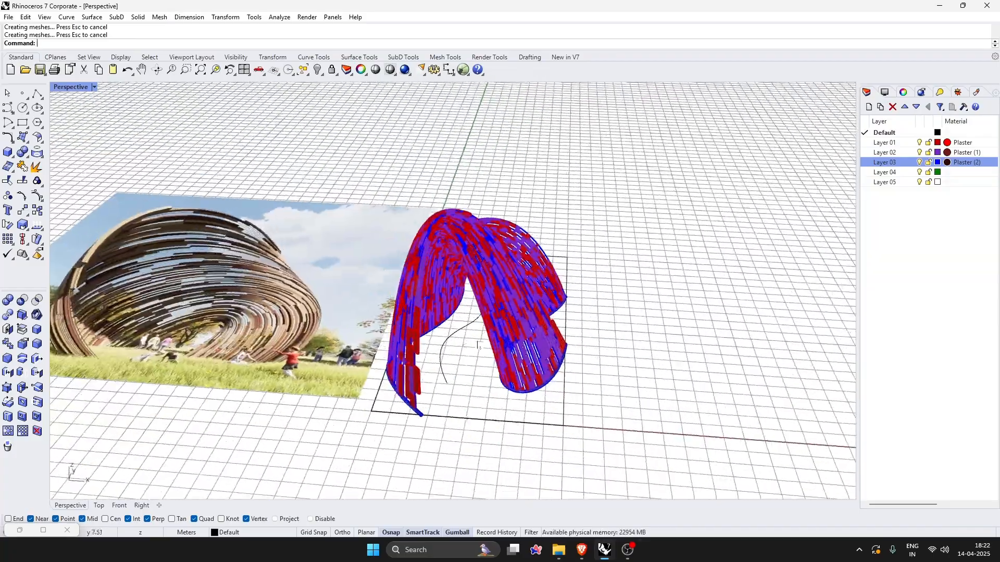
scroll(464, 302, up, 5)
scroll(667, 235, down, 2)
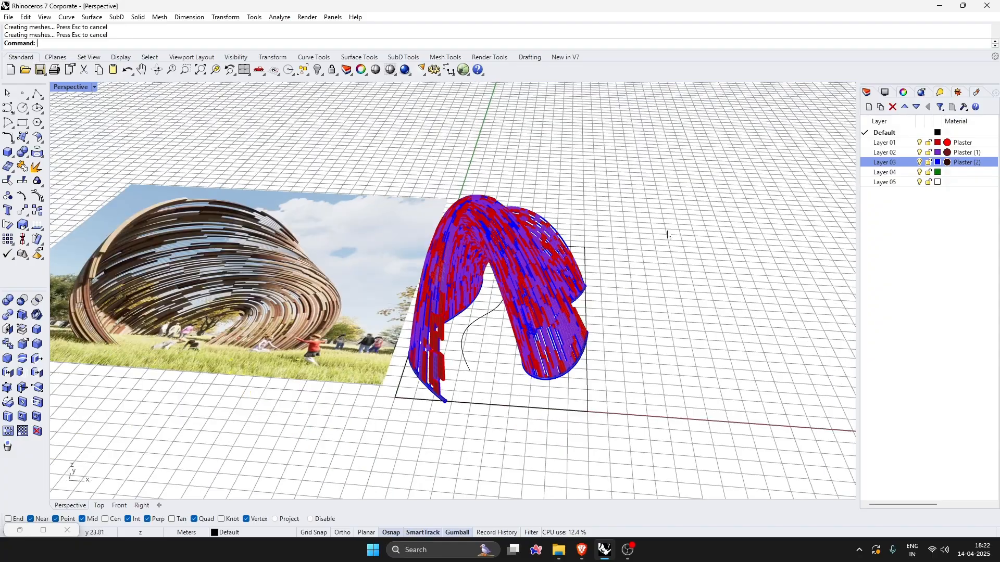
right_drag(458, 415, 558, 420)
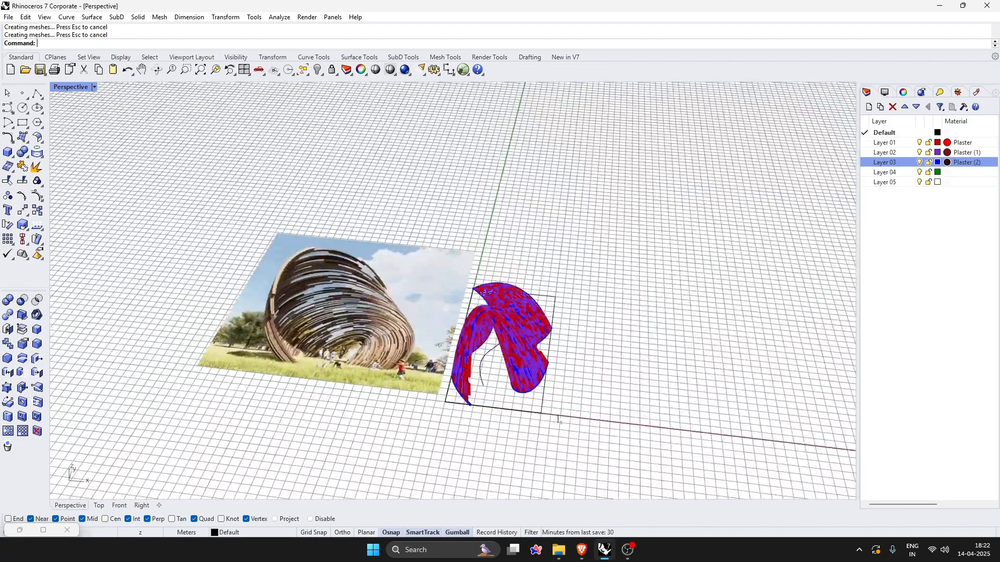
right_drag(321, 374, 375, 393)
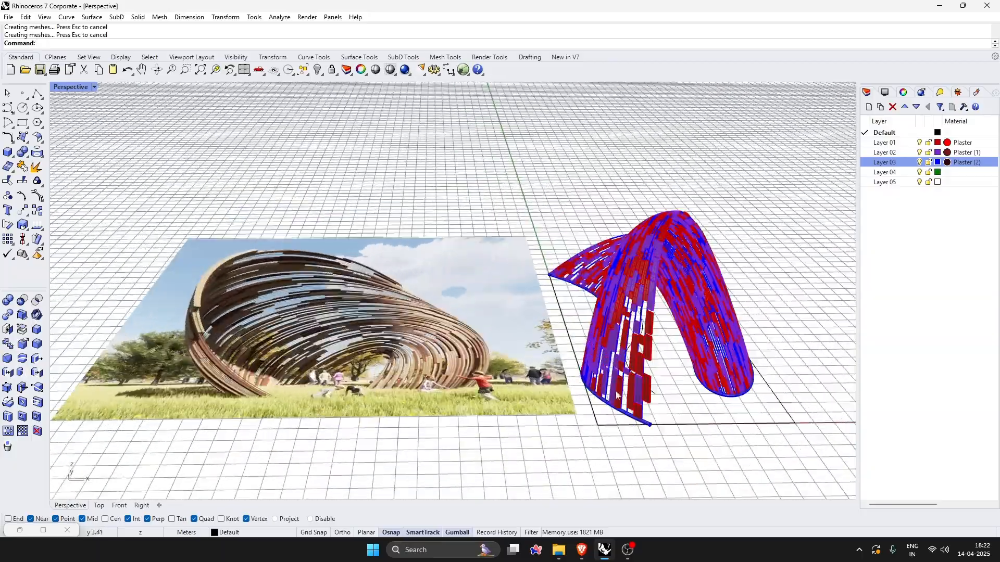
right_drag(617, 395, 406, 340)
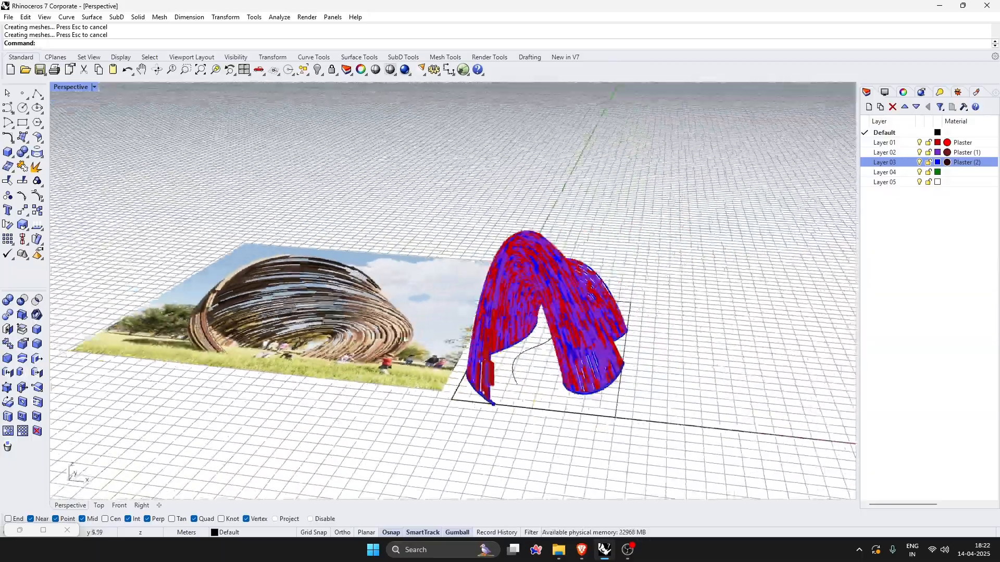
right_drag(557, 289, 319, 151)
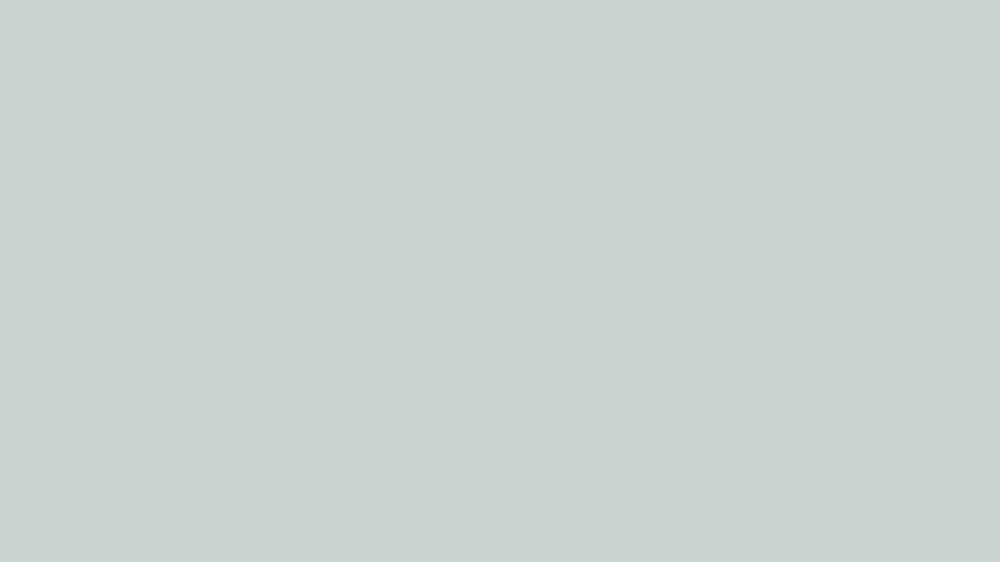